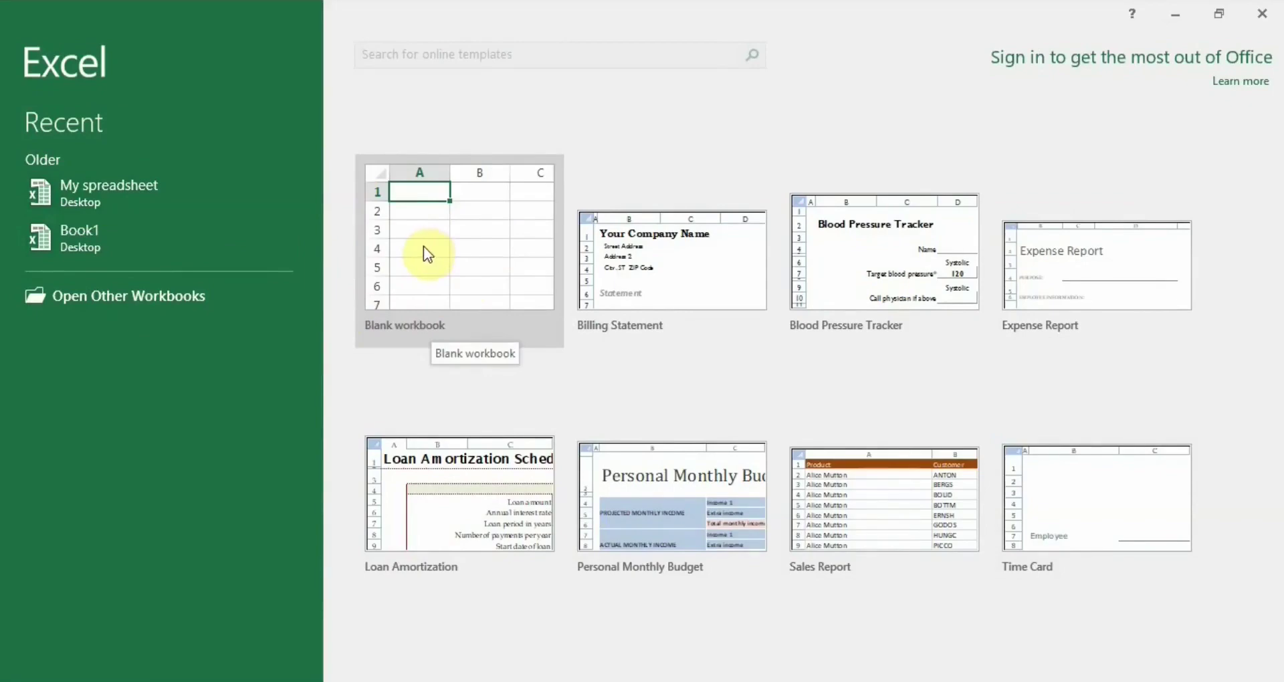
- Create a blank workbook and add four worksheets, Sheet2 to Sheet5, after Sheet1
click(445, 255)
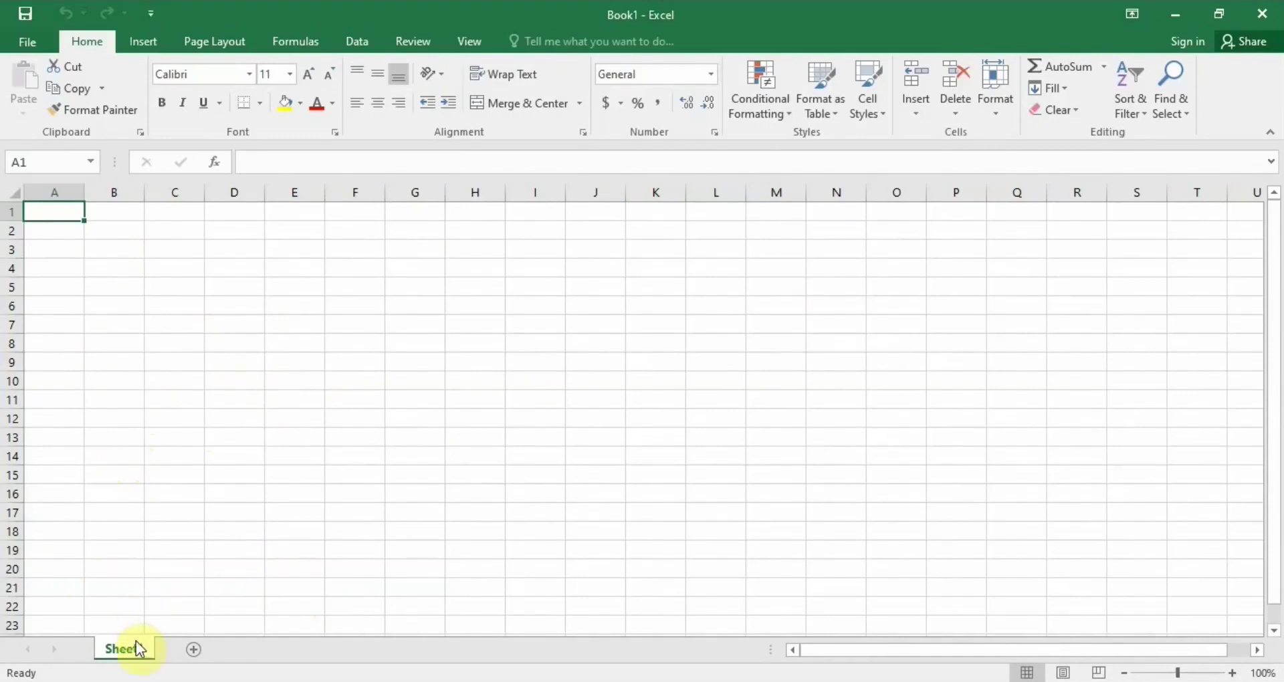
click(194, 649)
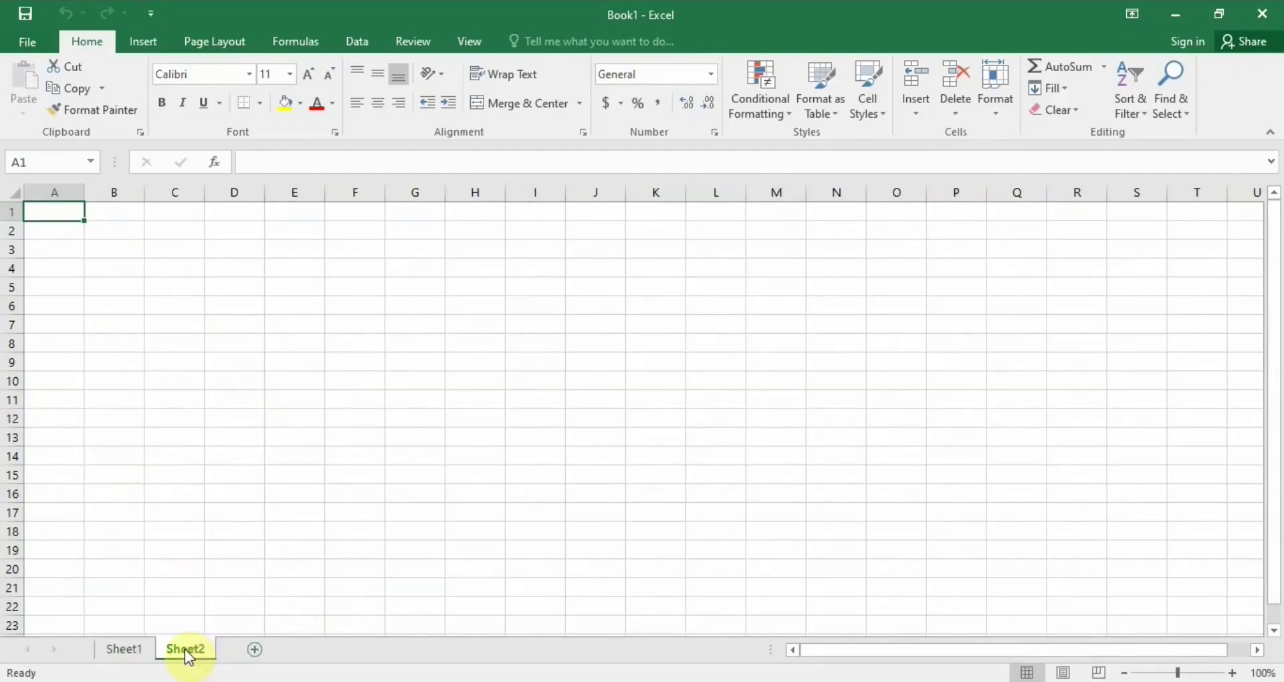
click(255, 649)
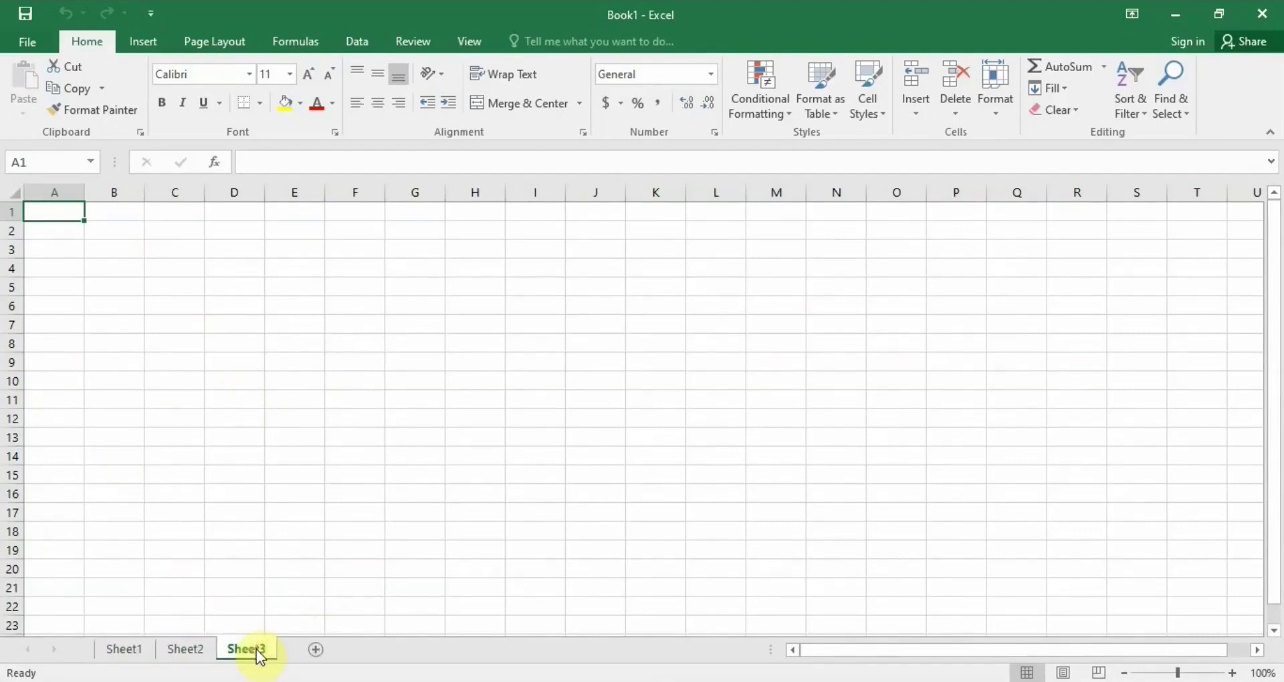
click(314, 652)
click(379, 650)
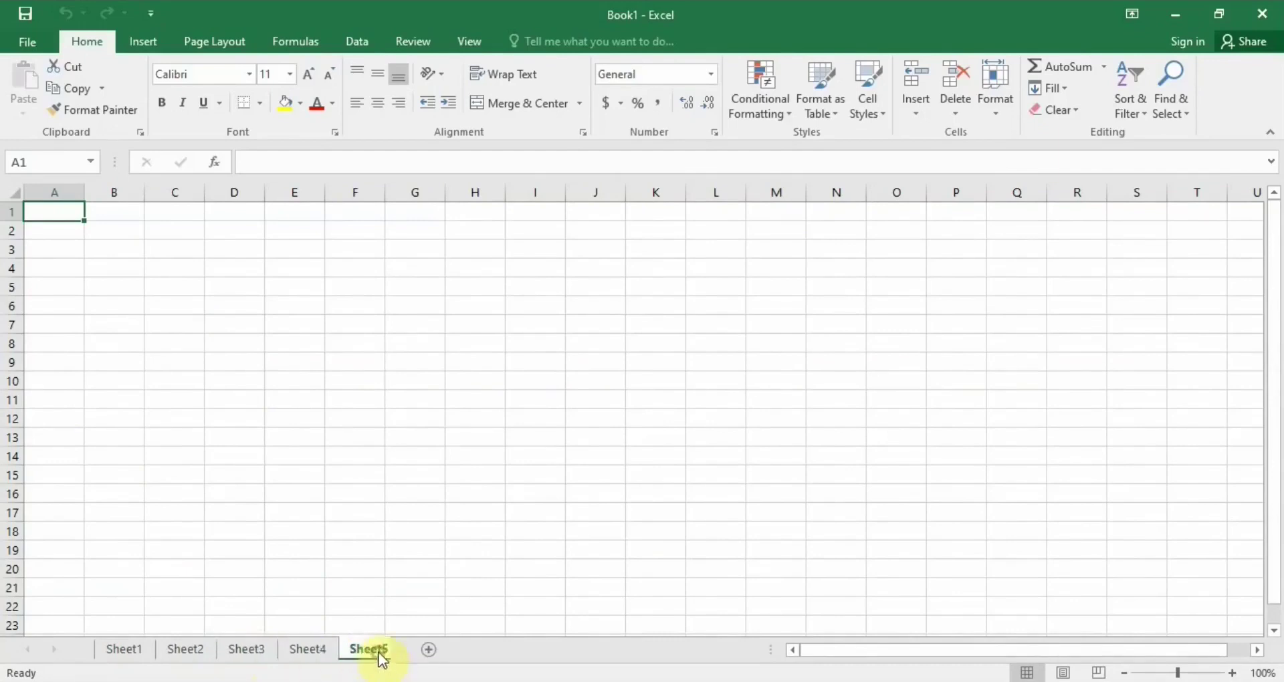
- View Sheet1, Sheet2 and Sheet3 in turn and return to Sheet1
click(136, 648)
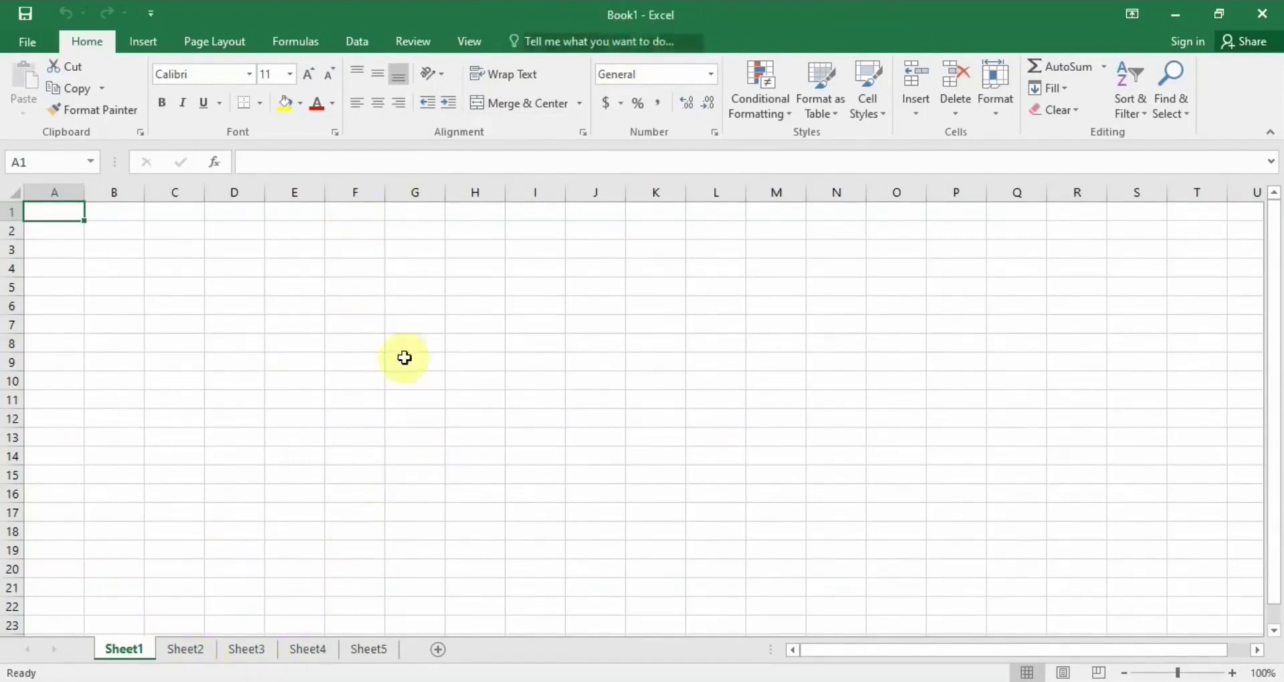
click(185, 651)
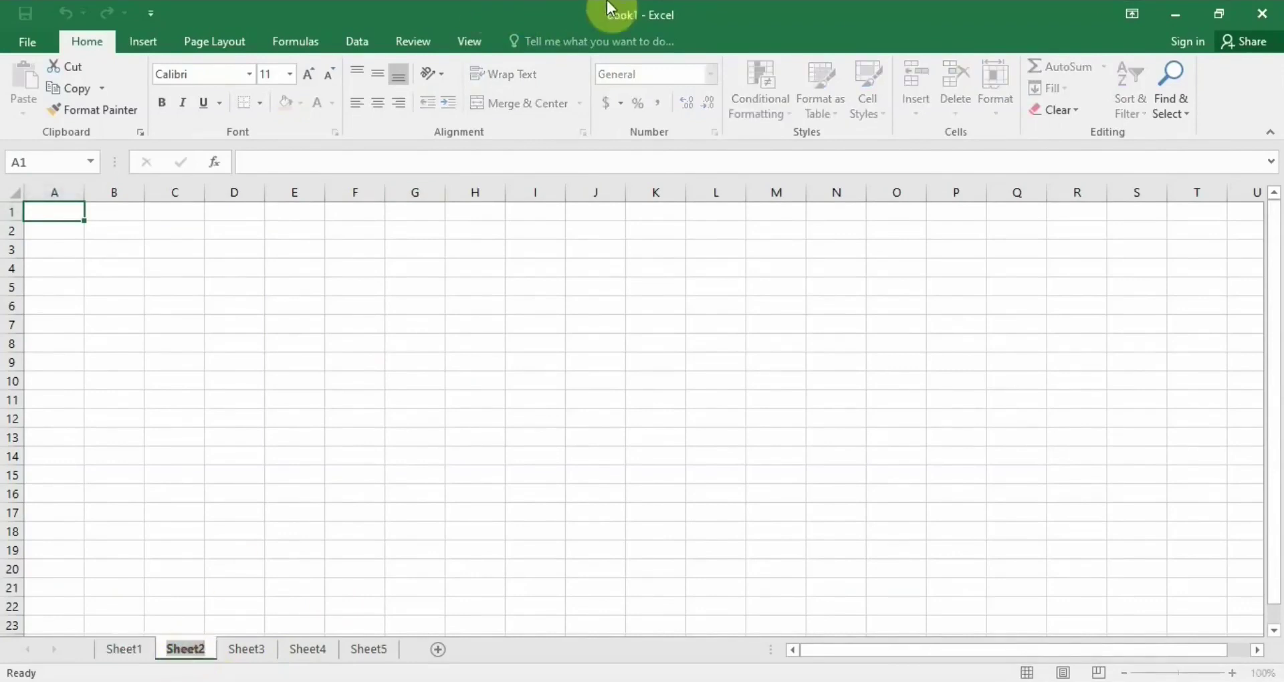
click(248, 649)
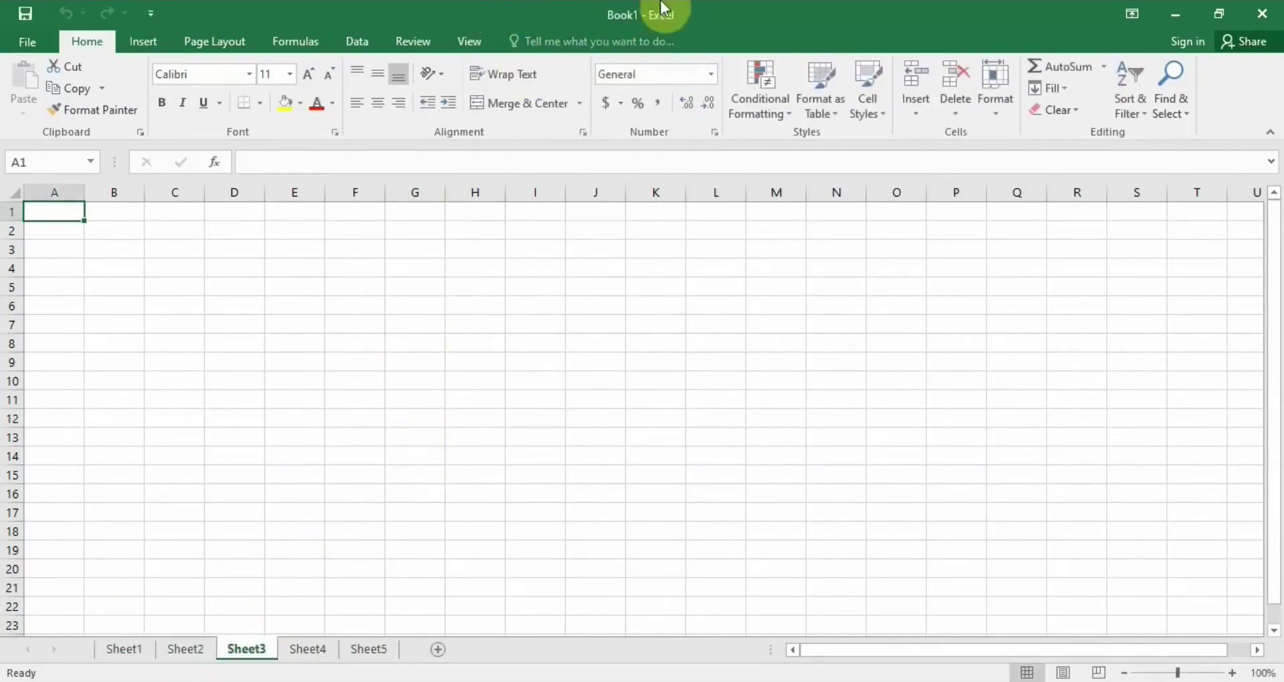
click(125, 652)
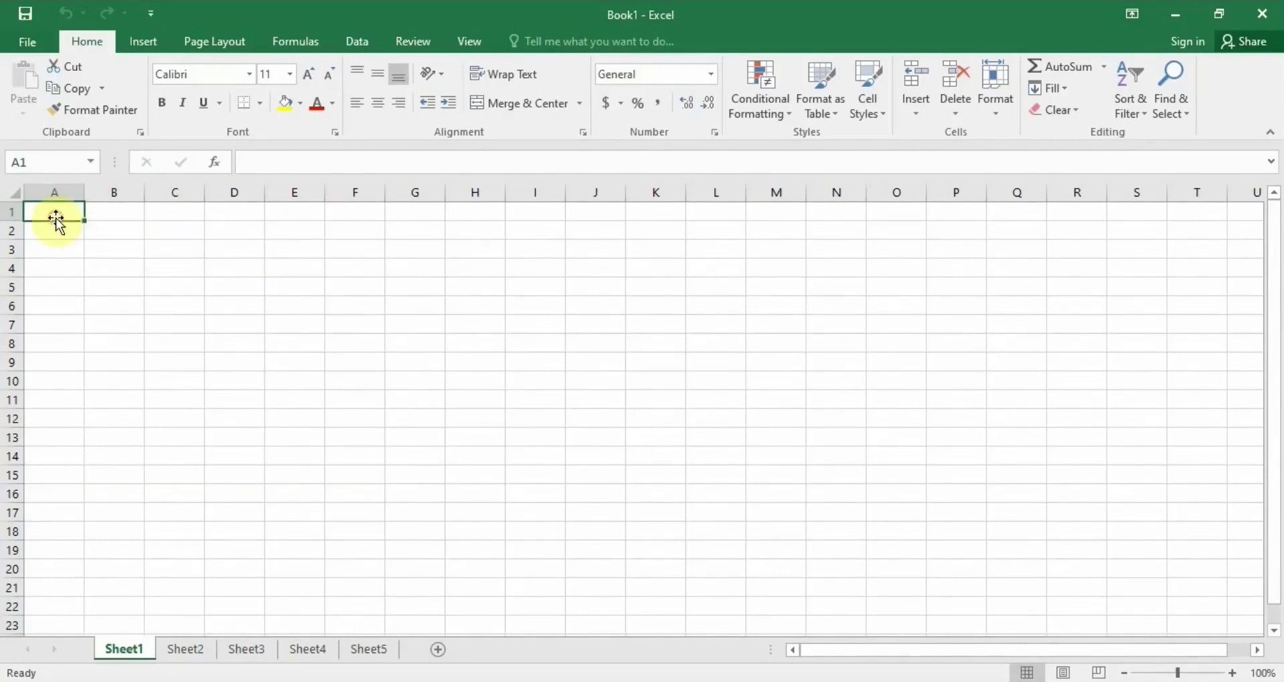
- Examine the cell grid by selecting individual cells in columns B to D of rows 1 to 3, ending on D3
click(107, 214)
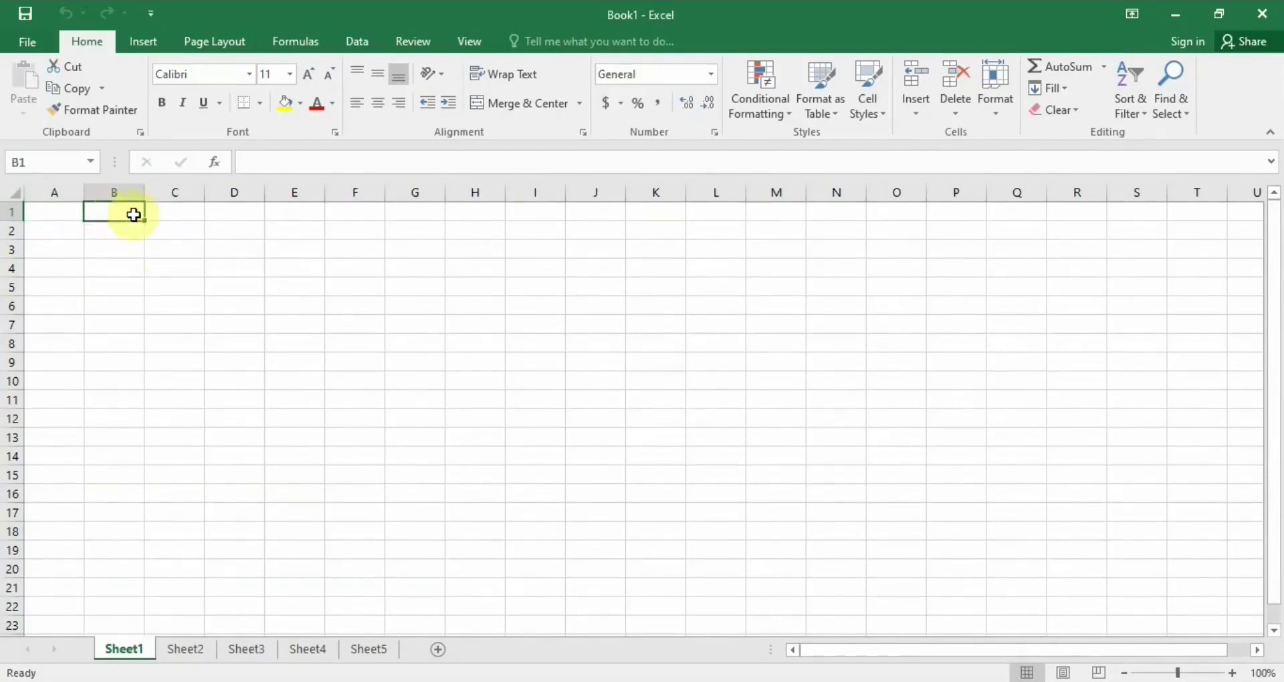
click(170, 211)
click(223, 214)
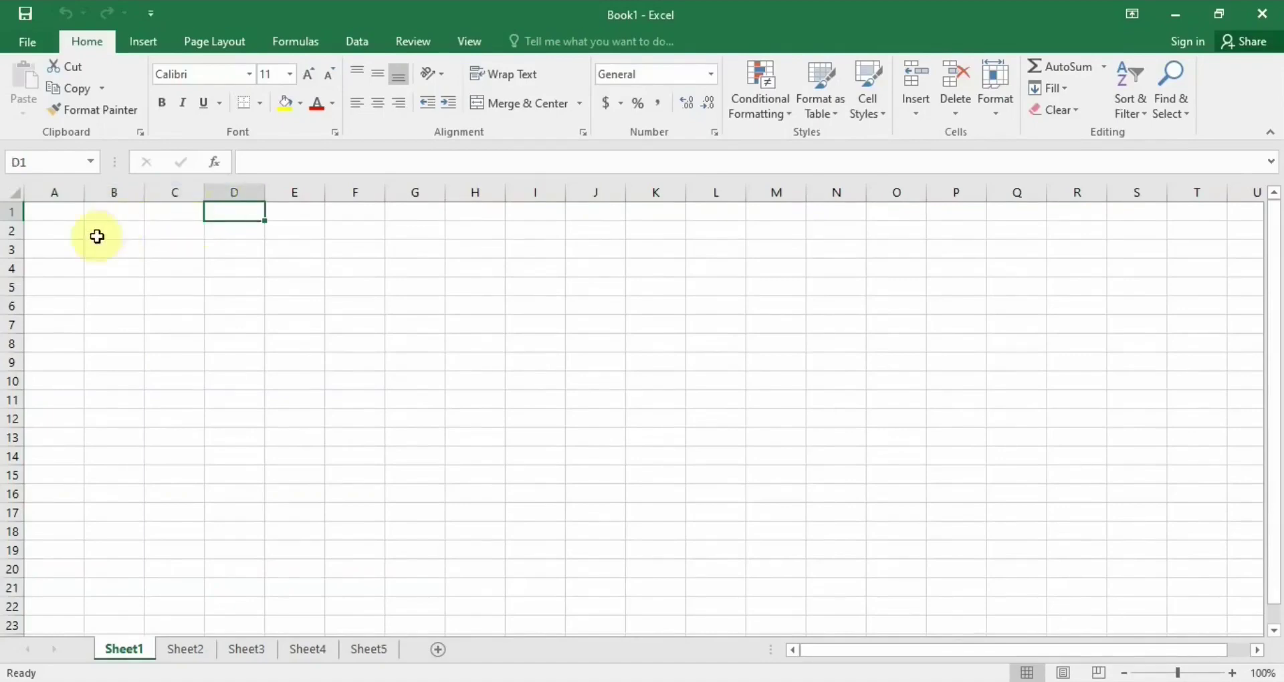
click(175, 253)
click(224, 248)
click(229, 228)
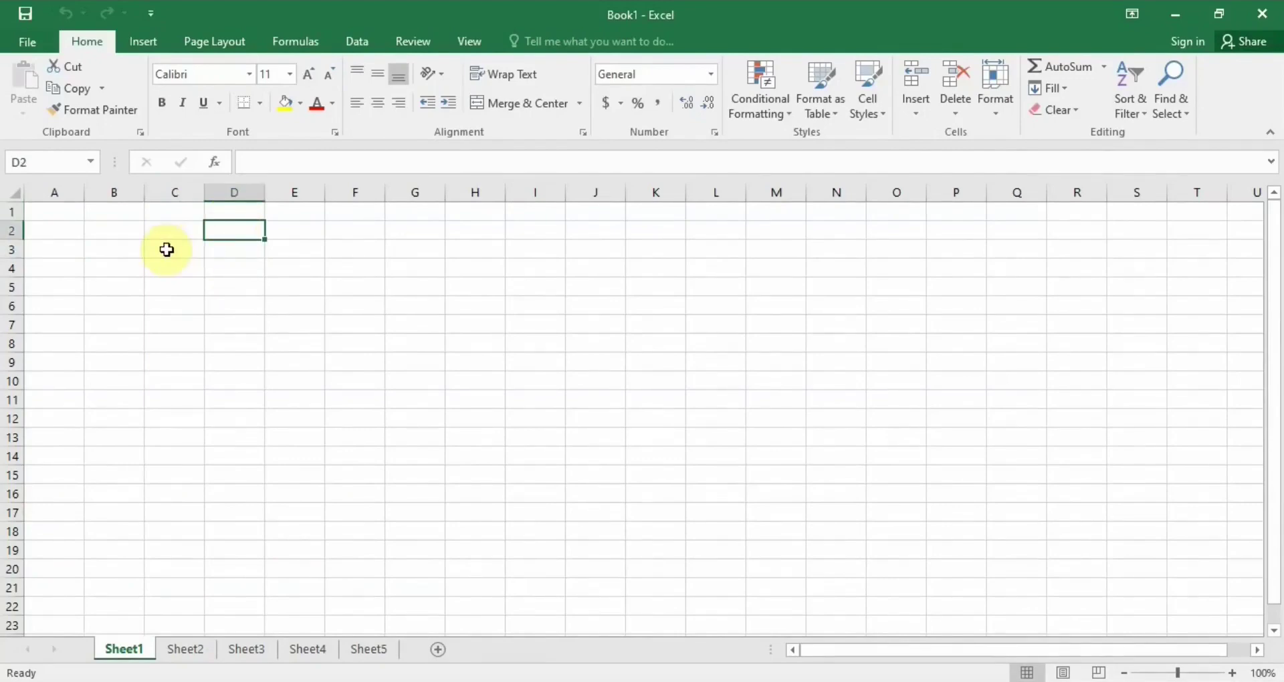
click(232, 249)
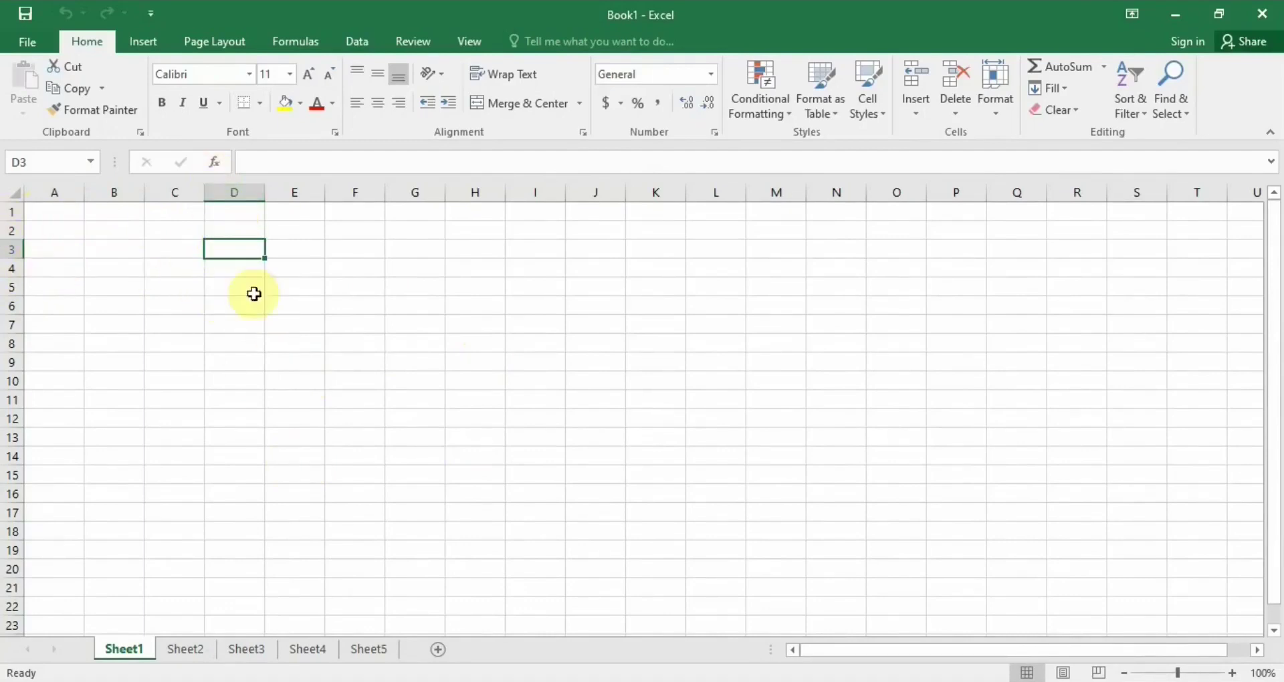
- Examine how column letters and row numbers form cell addresses, checking cells such as A1, B1, E8 and B2
click(50, 213)
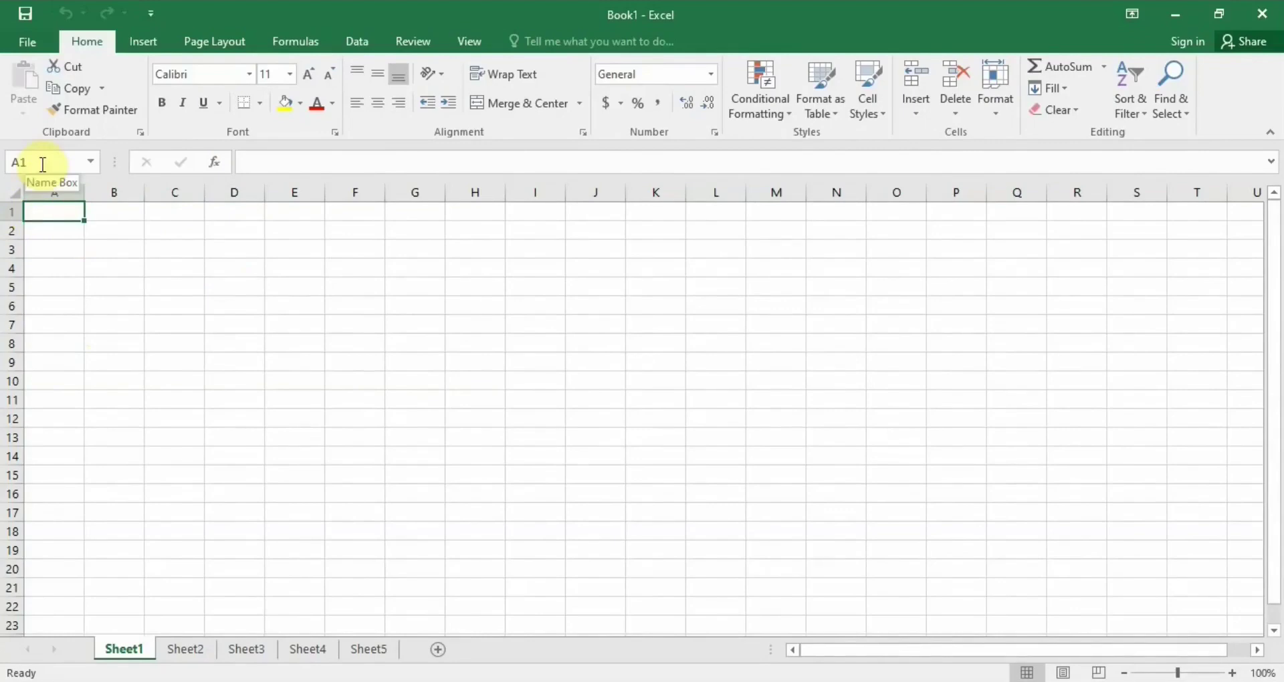
click(118, 214)
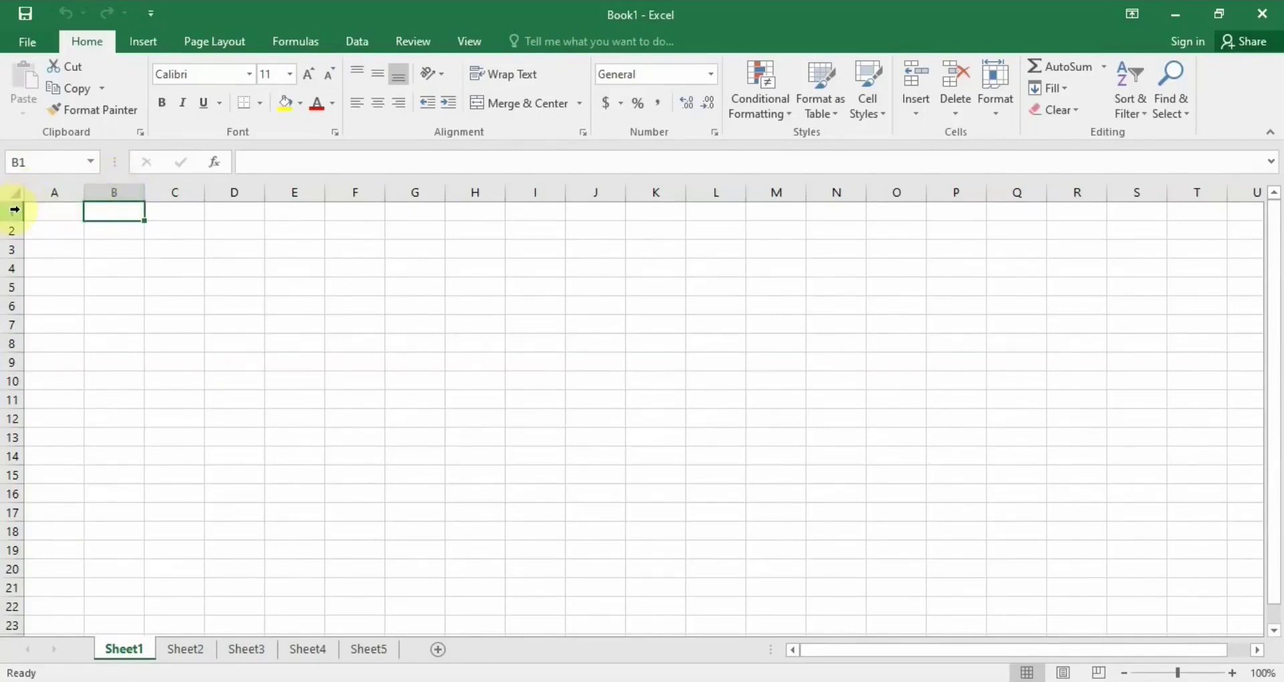
key(Return)
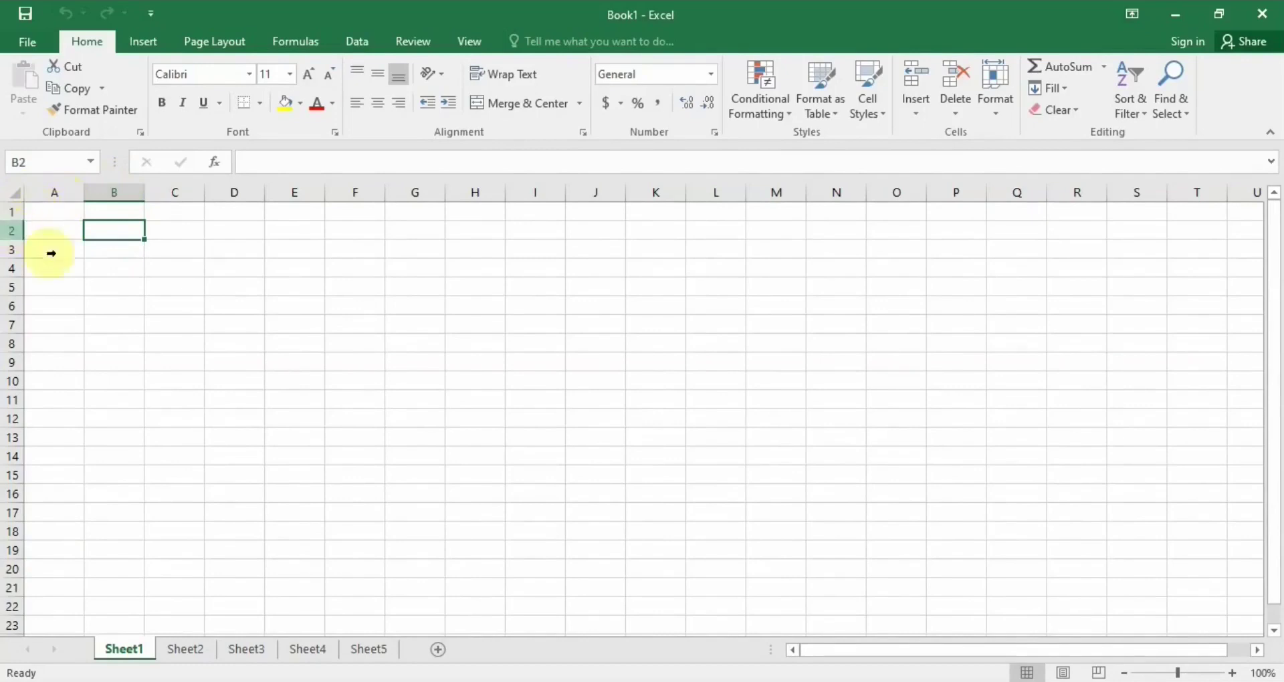
click(290, 343)
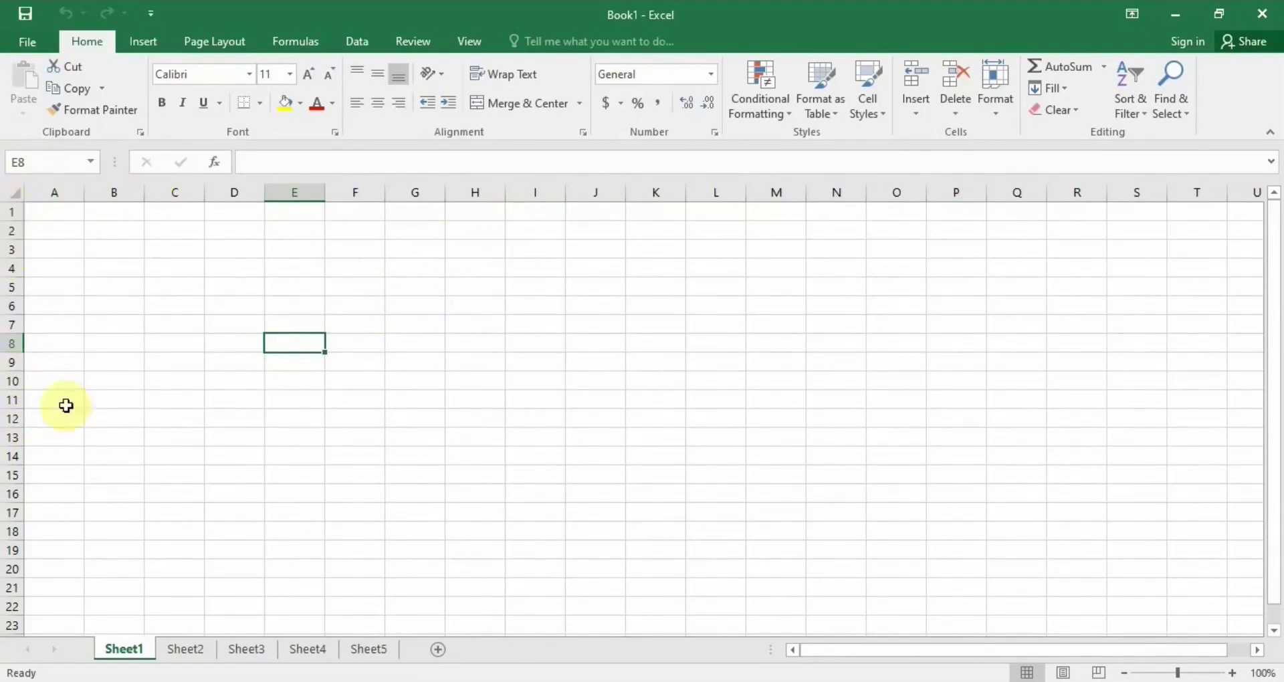
click(425, 305)
click(140, 236)
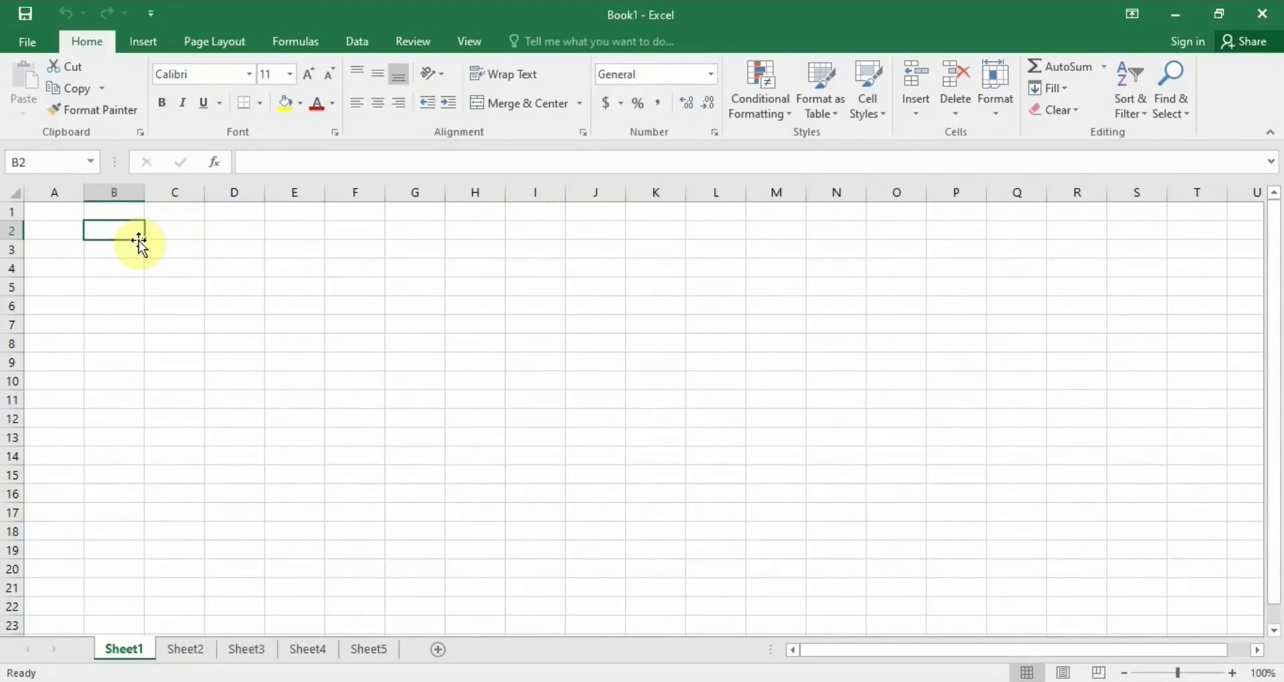
drag(139, 242, 94, 235)
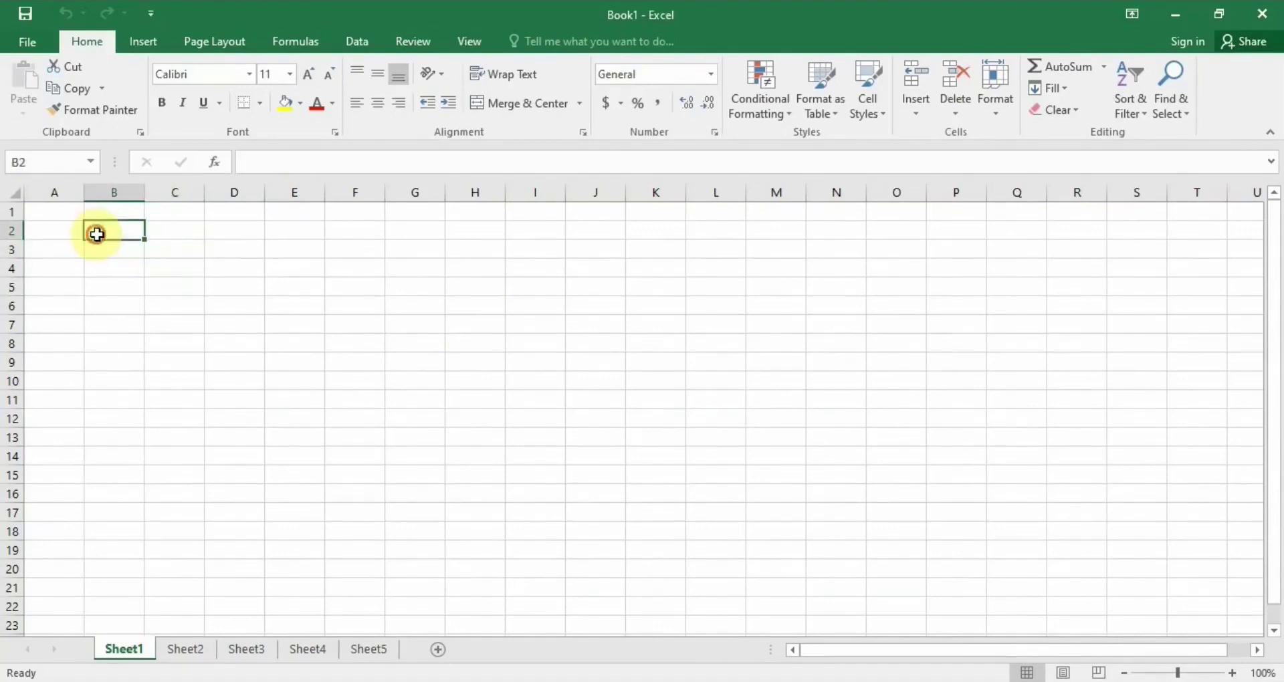
- Enter the column headings Name, Doj and Scores in cells C3, D3 and E3
click(176, 253)
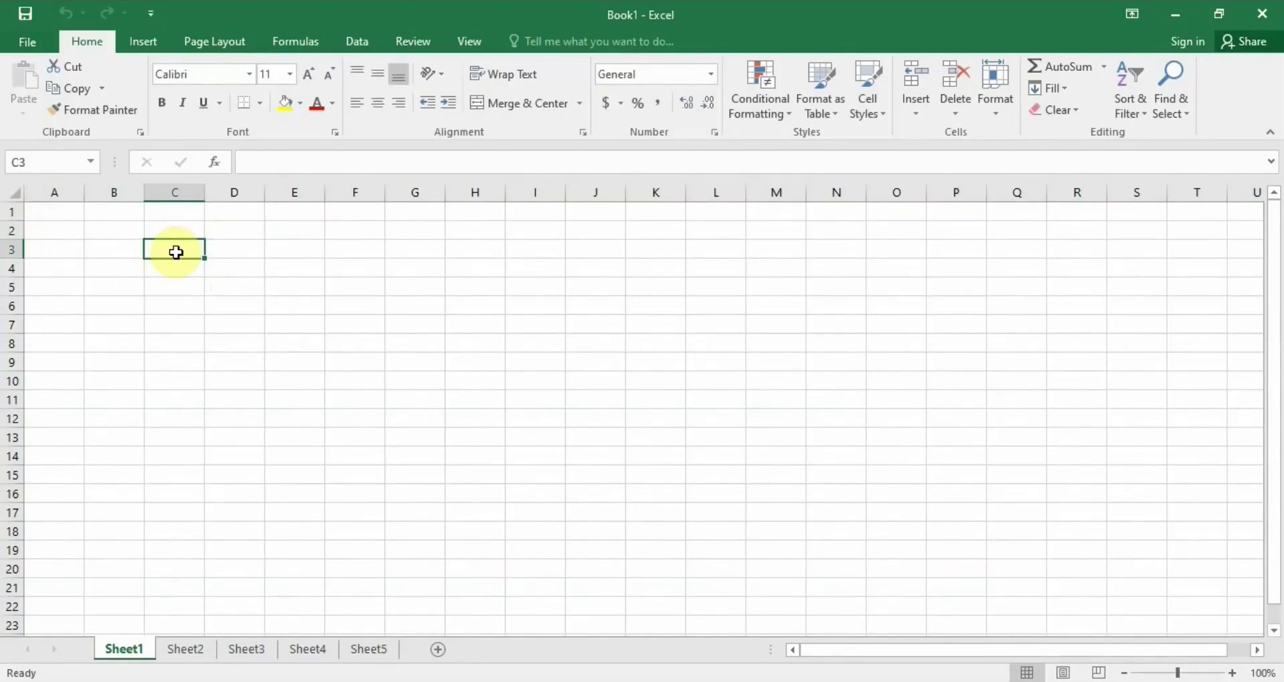
text(Name)
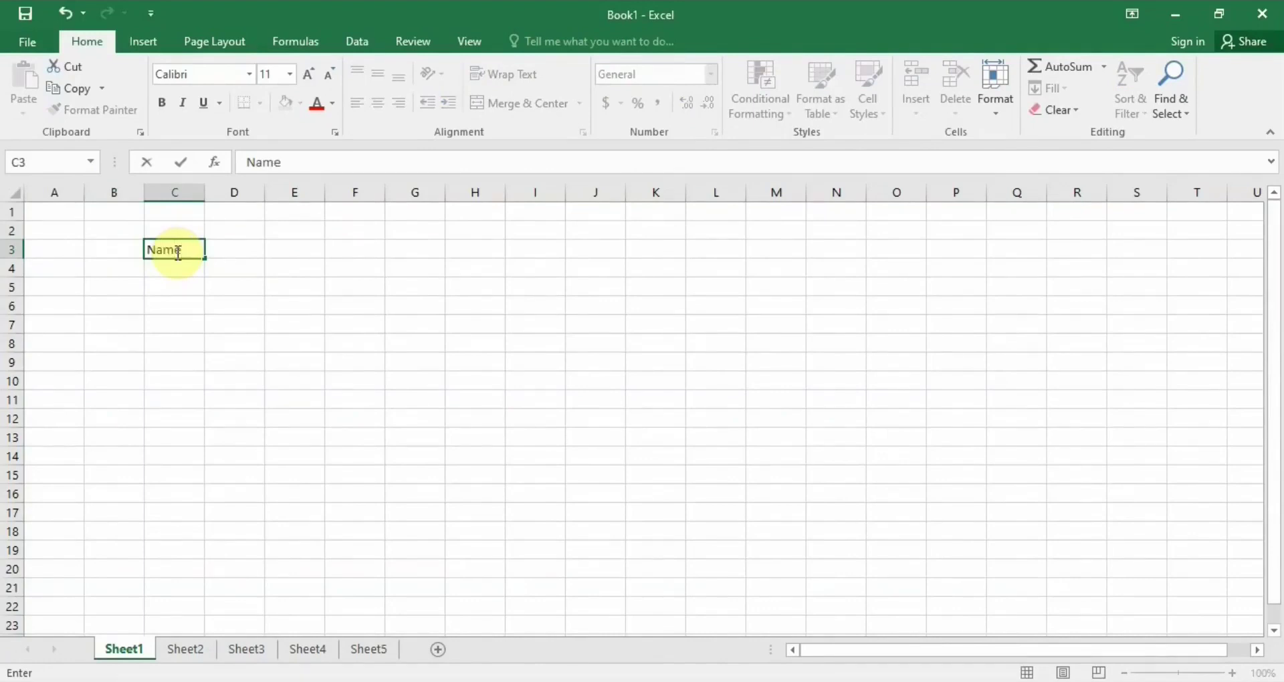
click(245, 247)
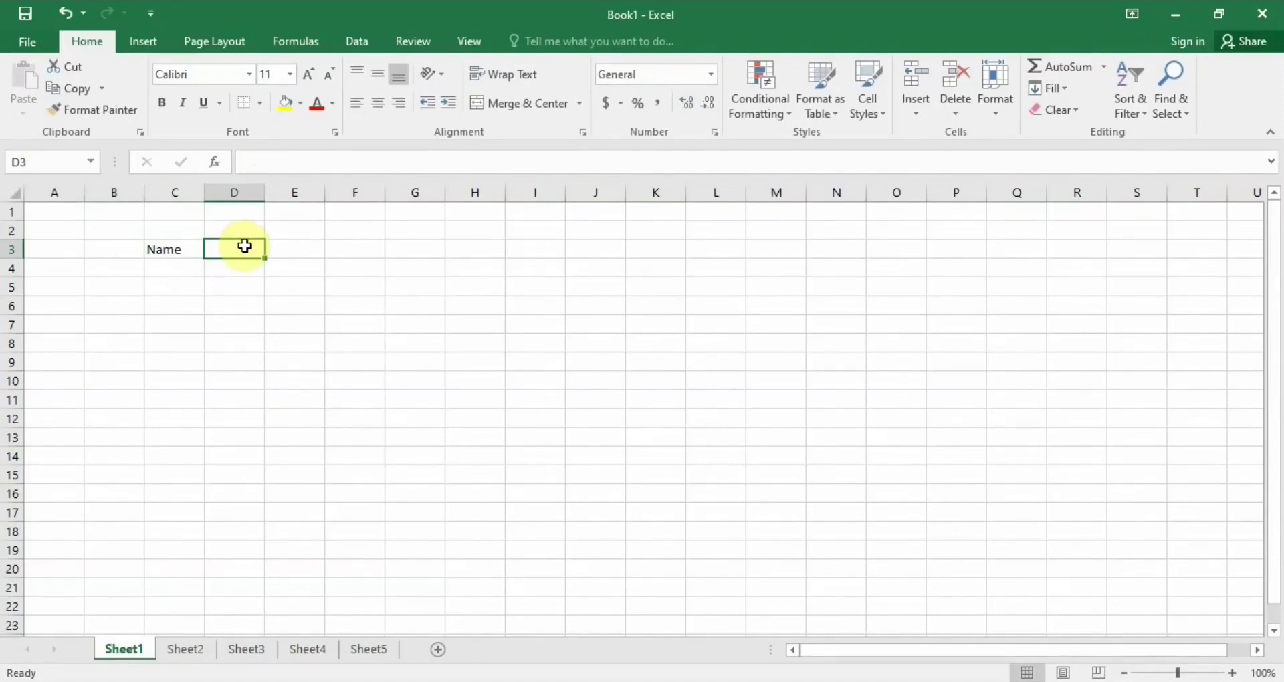
text(Doj)
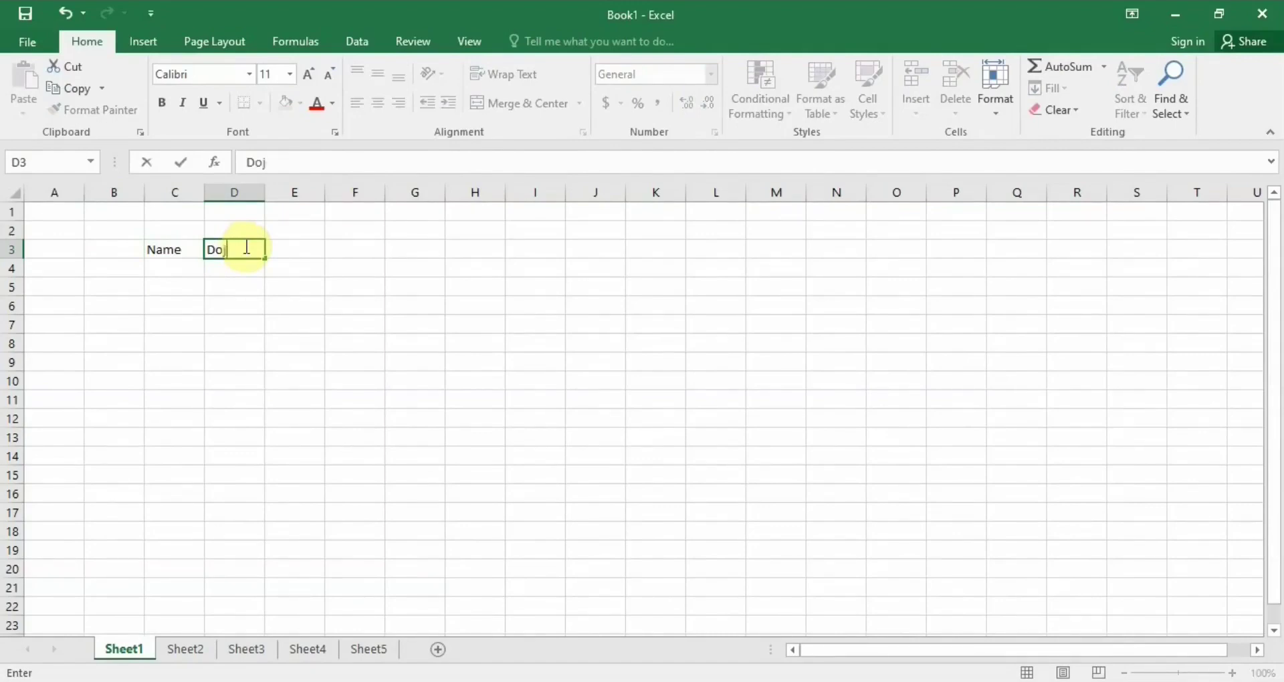
click(291, 249)
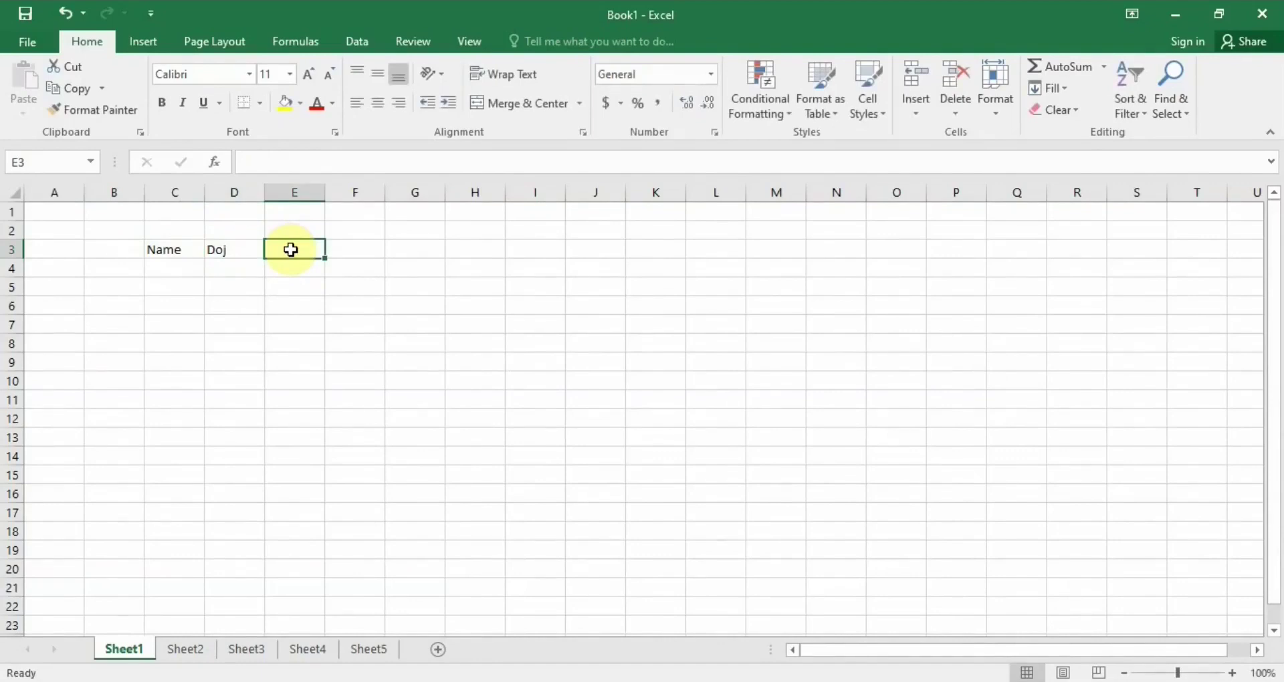
text(M)
key(BackSpace)
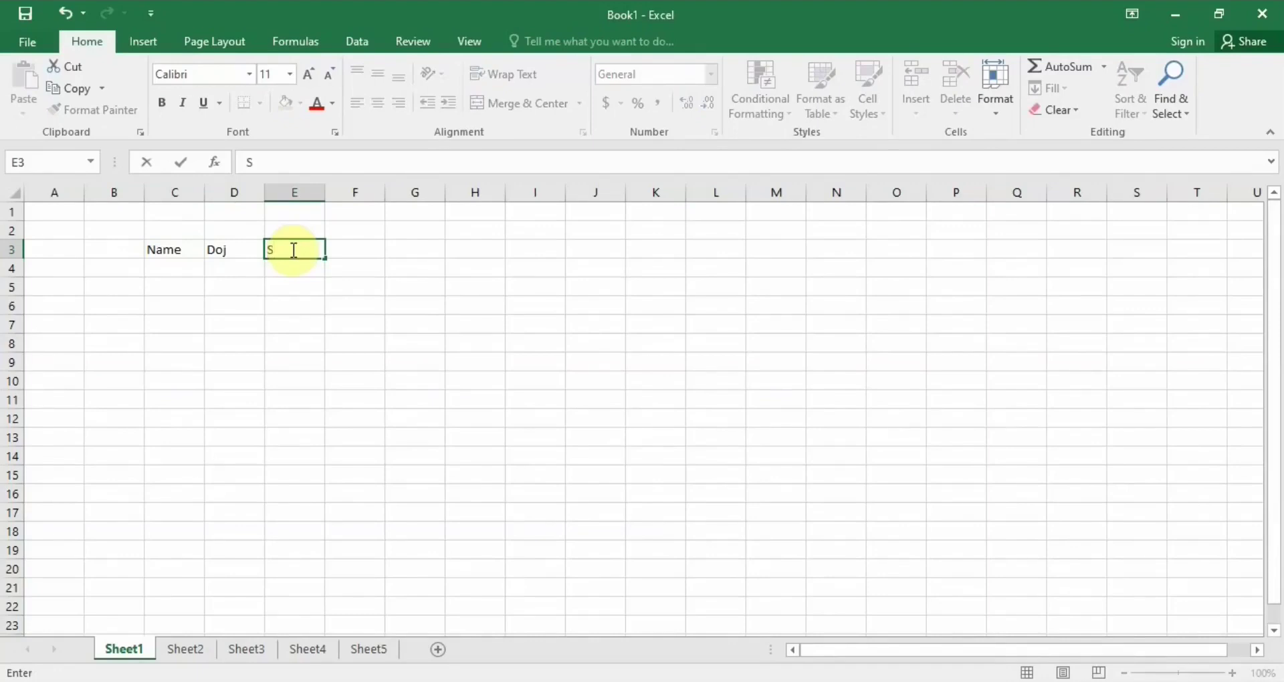
text(Scores)
- Enter three people's full names in C4 to C6 under Name and widen column C to fit them
click(182, 269)
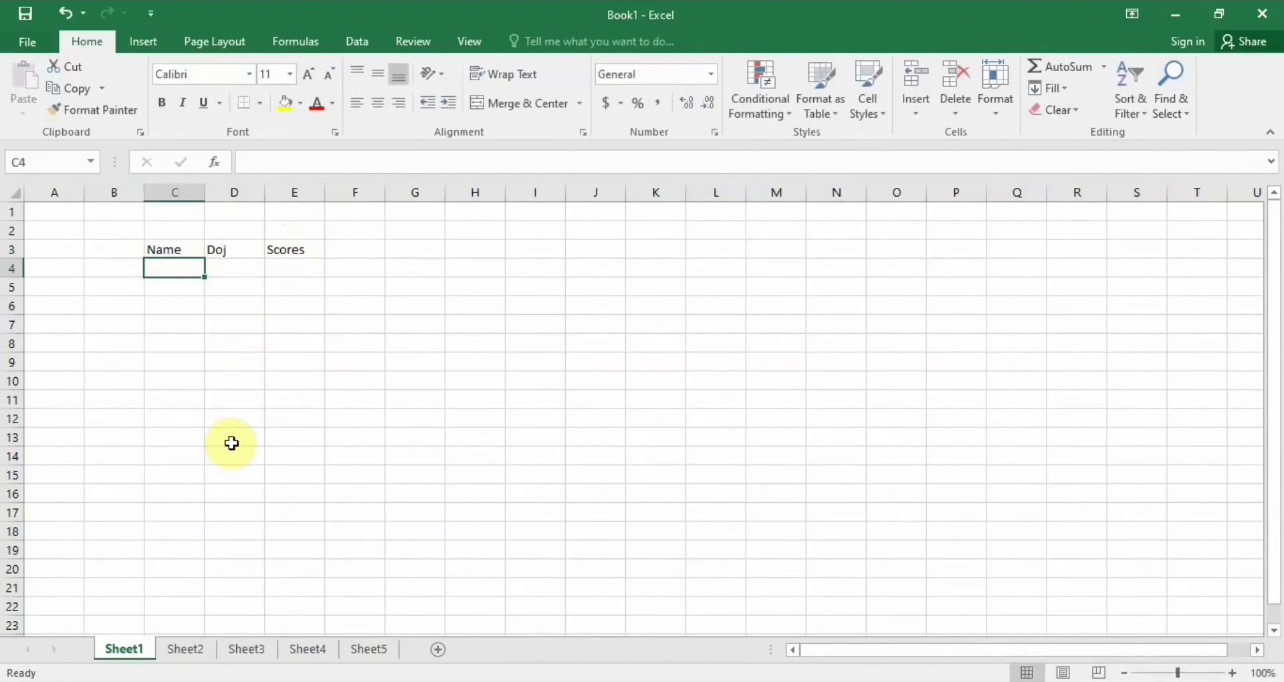
text(Emeka Orji)
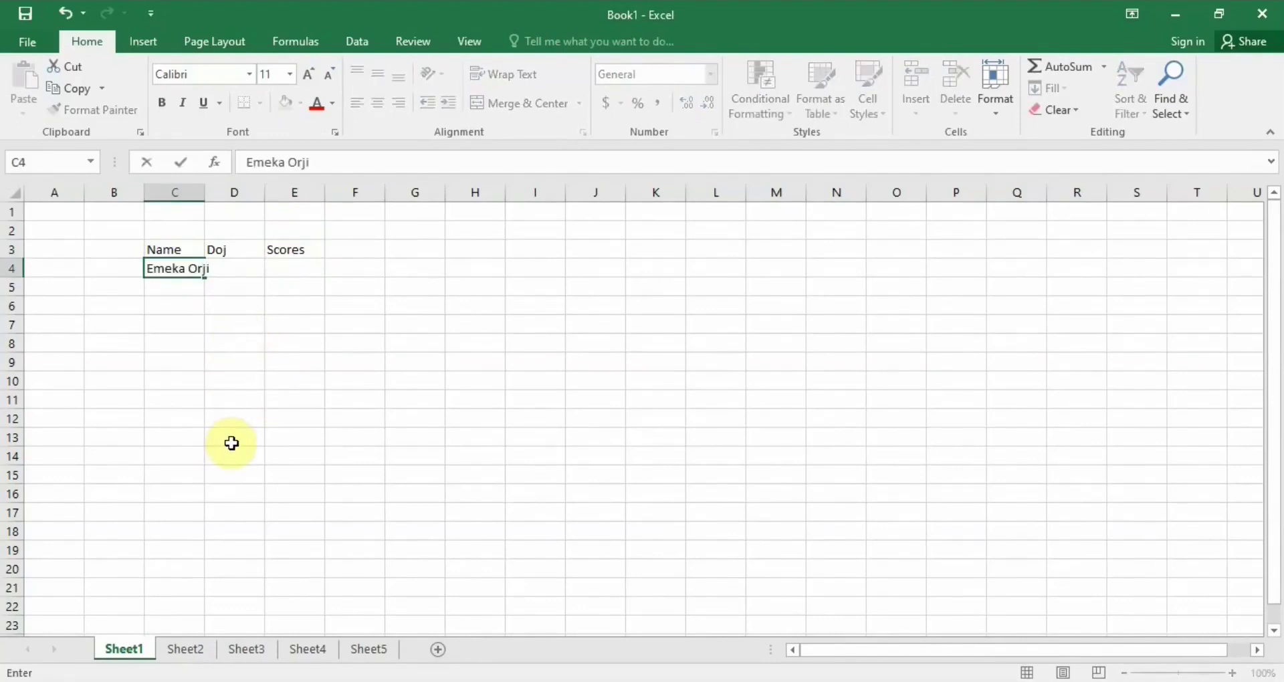
click(176, 292)
key(Up)
click(174, 289)
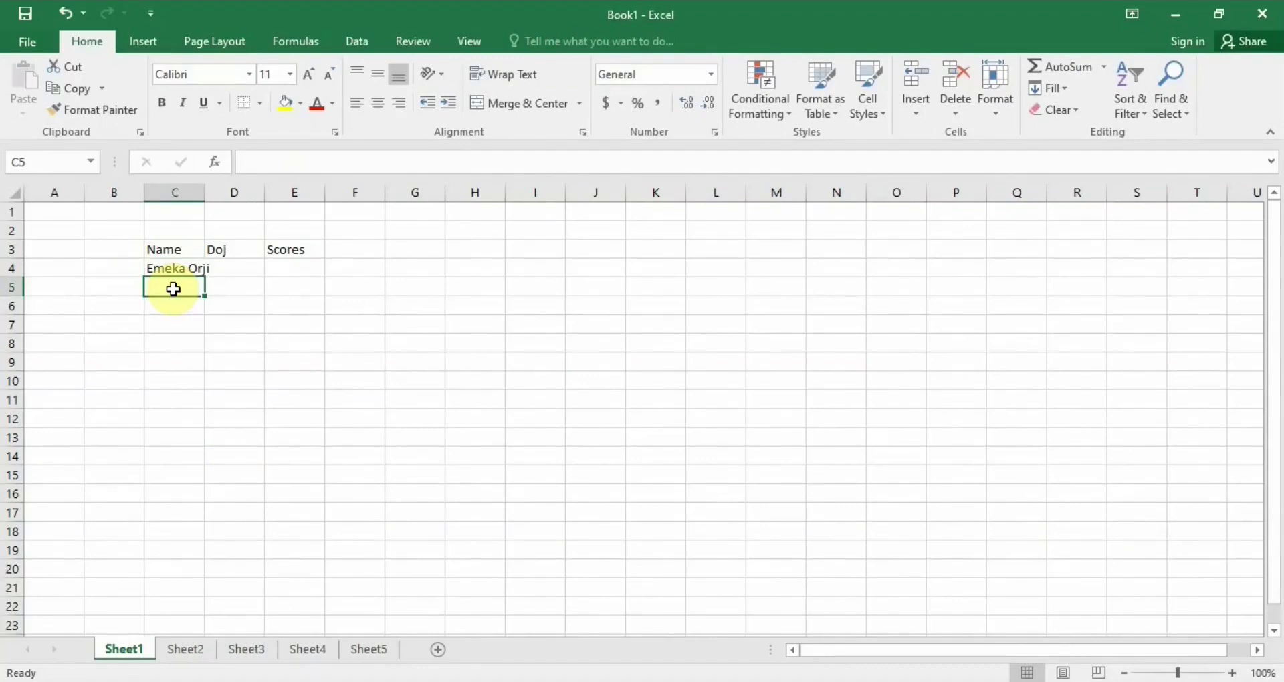
text(Anu)
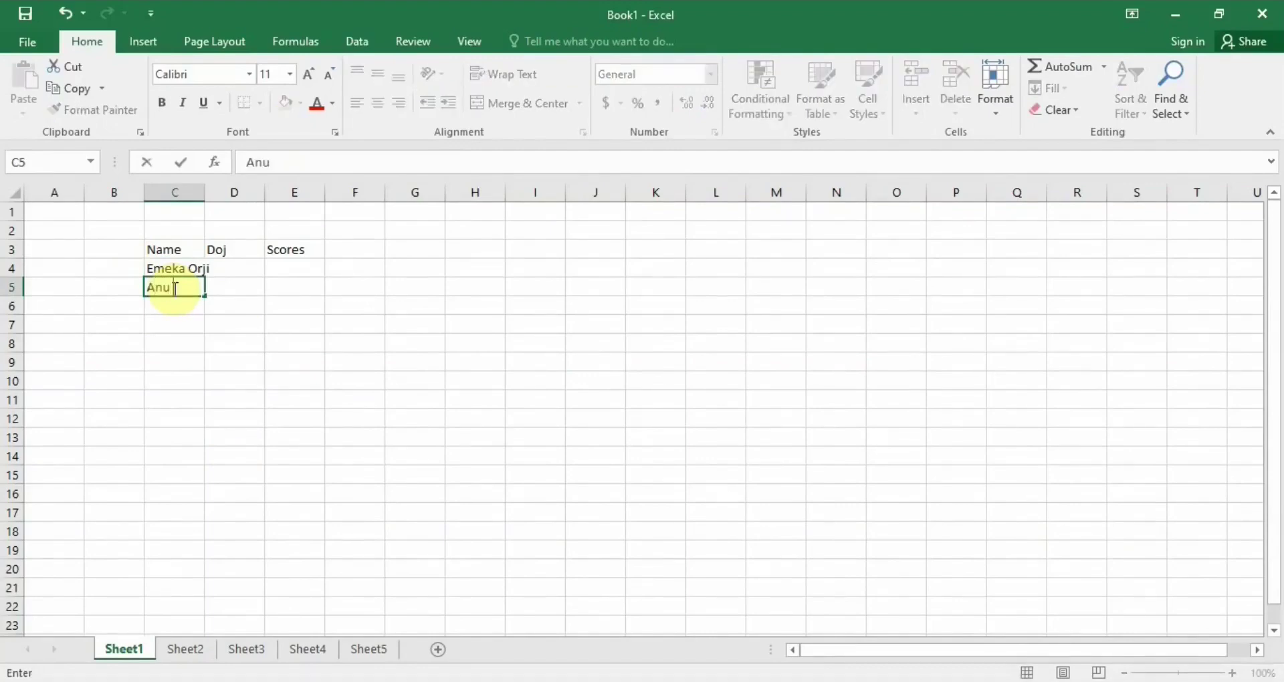
text( Awe)
click(174, 304)
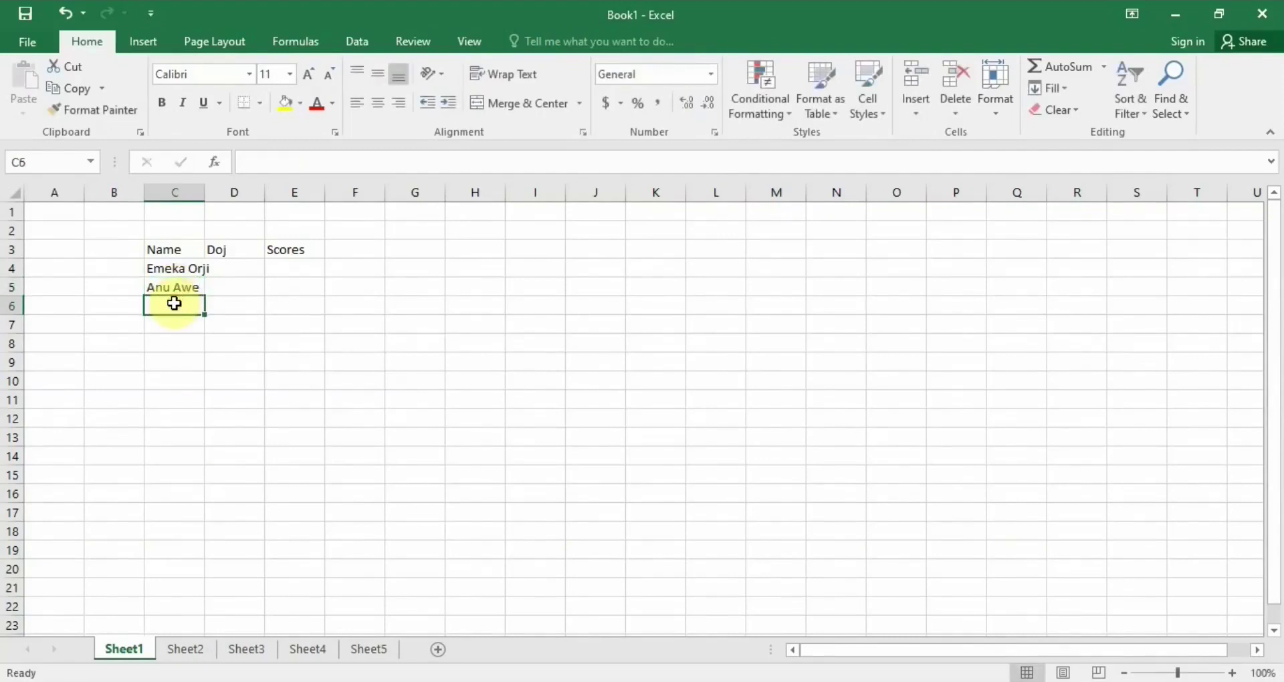
text(Musa)
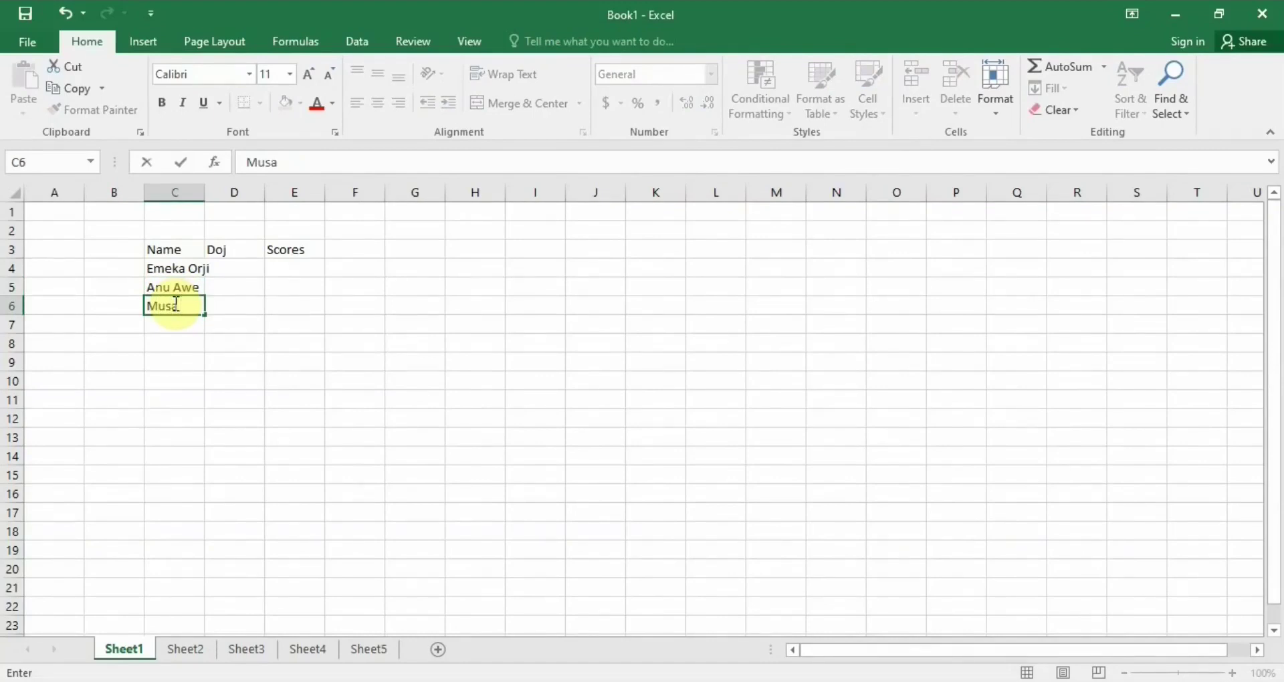
text( Kachi)
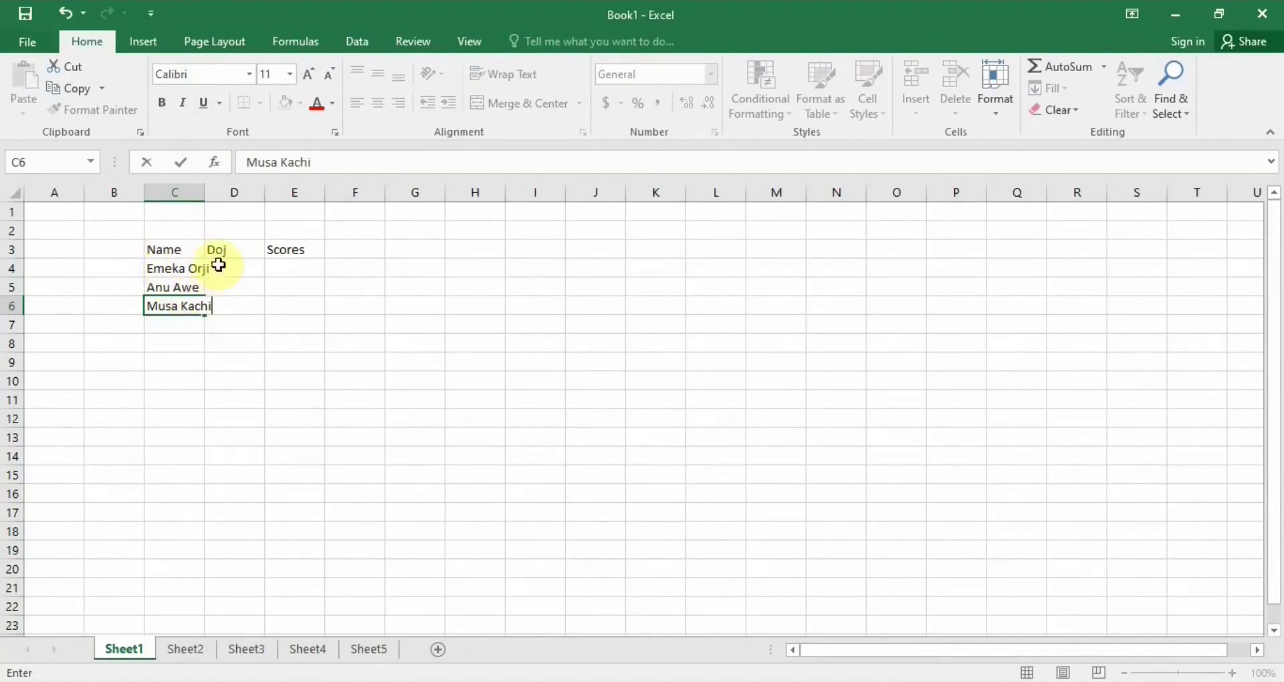
click(181, 192)
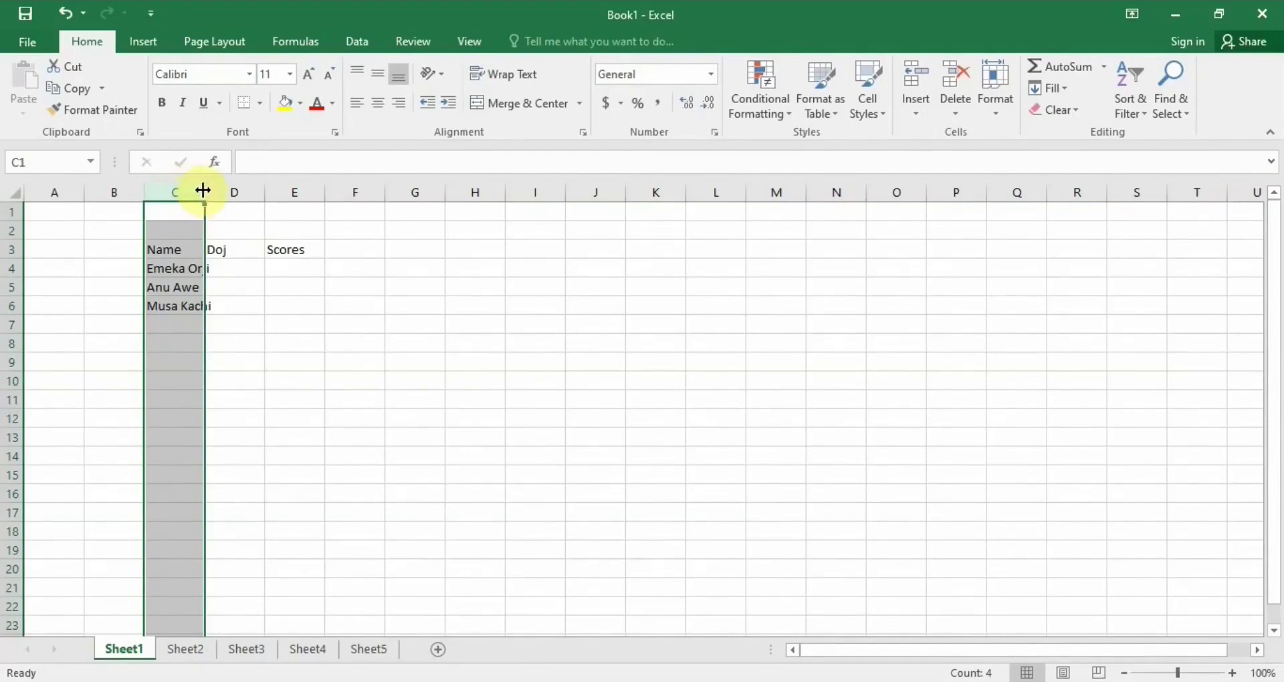
drag(203, 191, 215, 192)
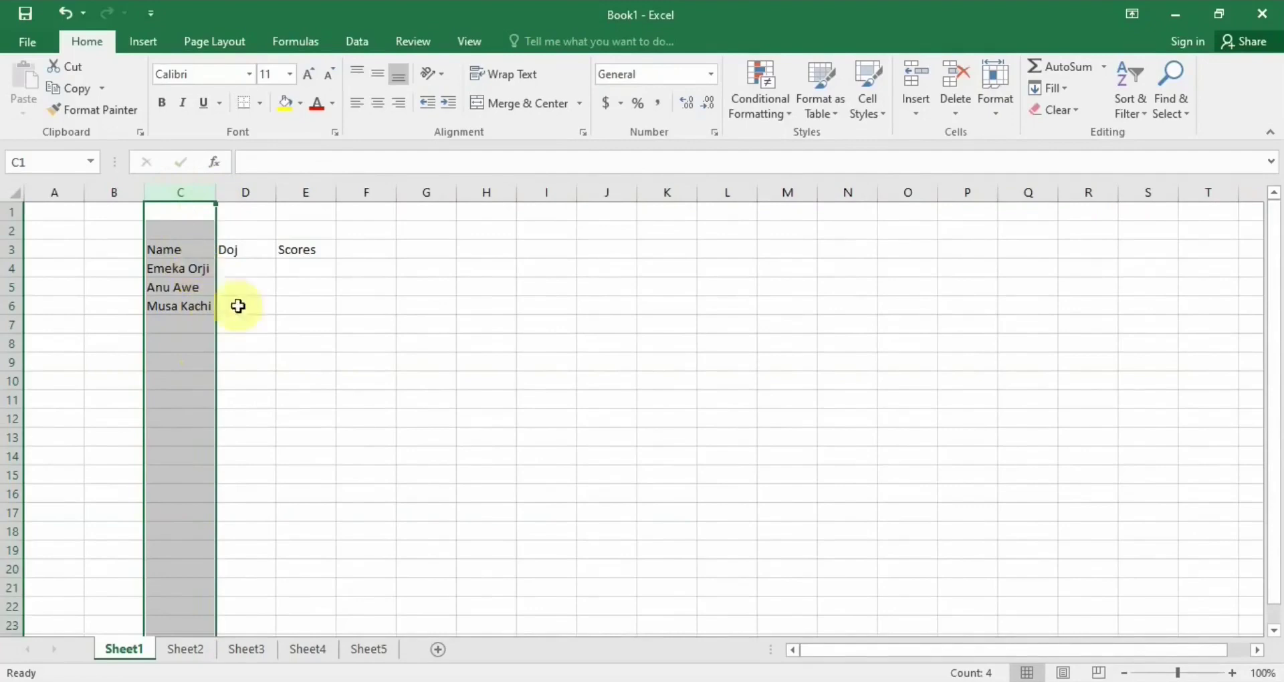
- Enter the Doj dates 11/10/2021, 12/10/2021 and 1/10/2021 in cells D4 to D6
click(230, 271)
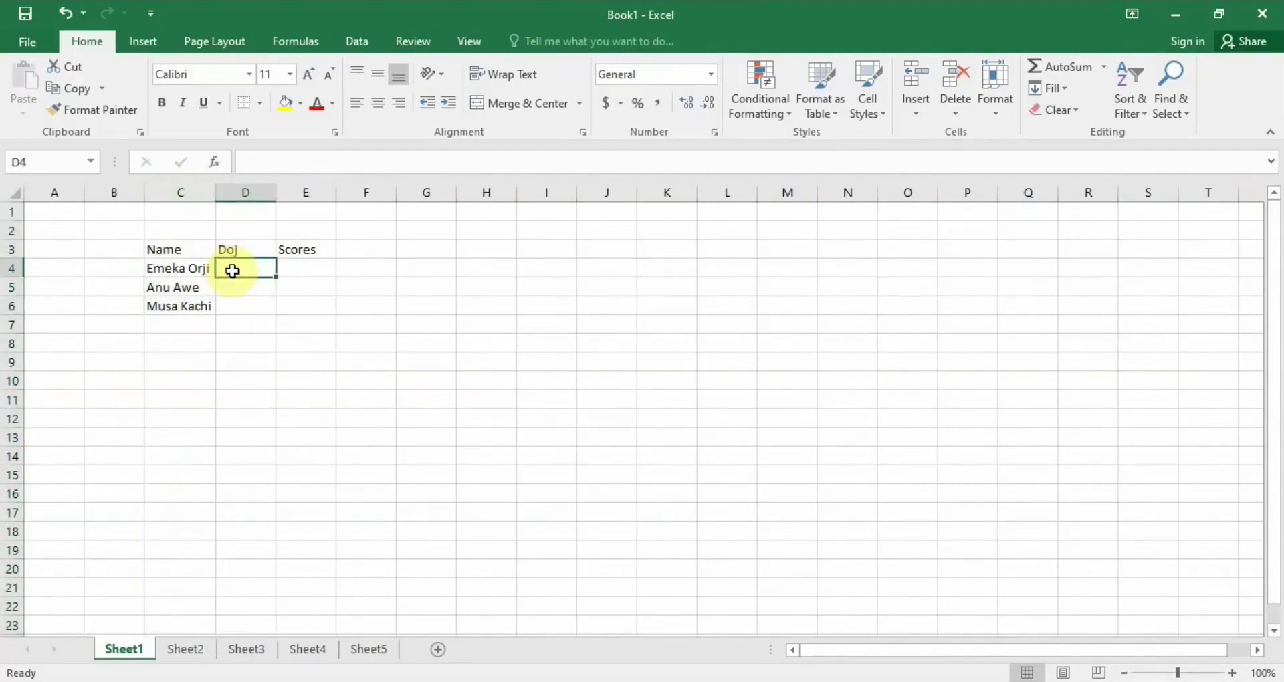
text(11/10/)
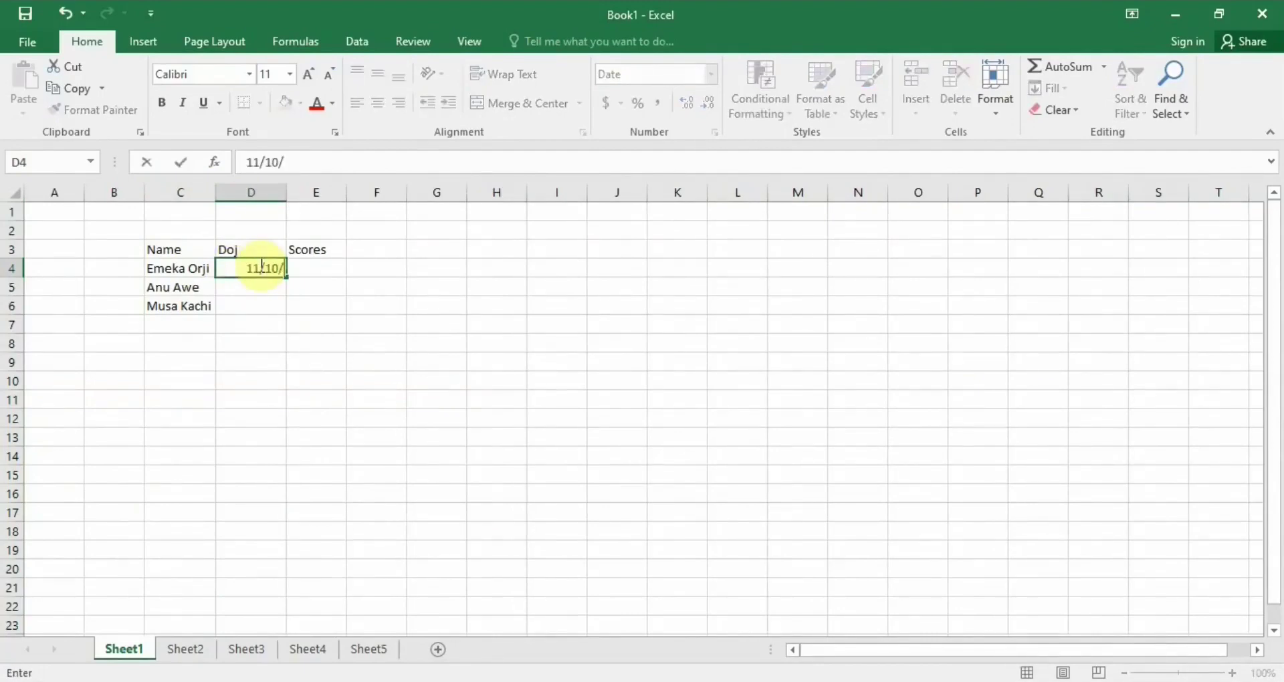
text(2021)
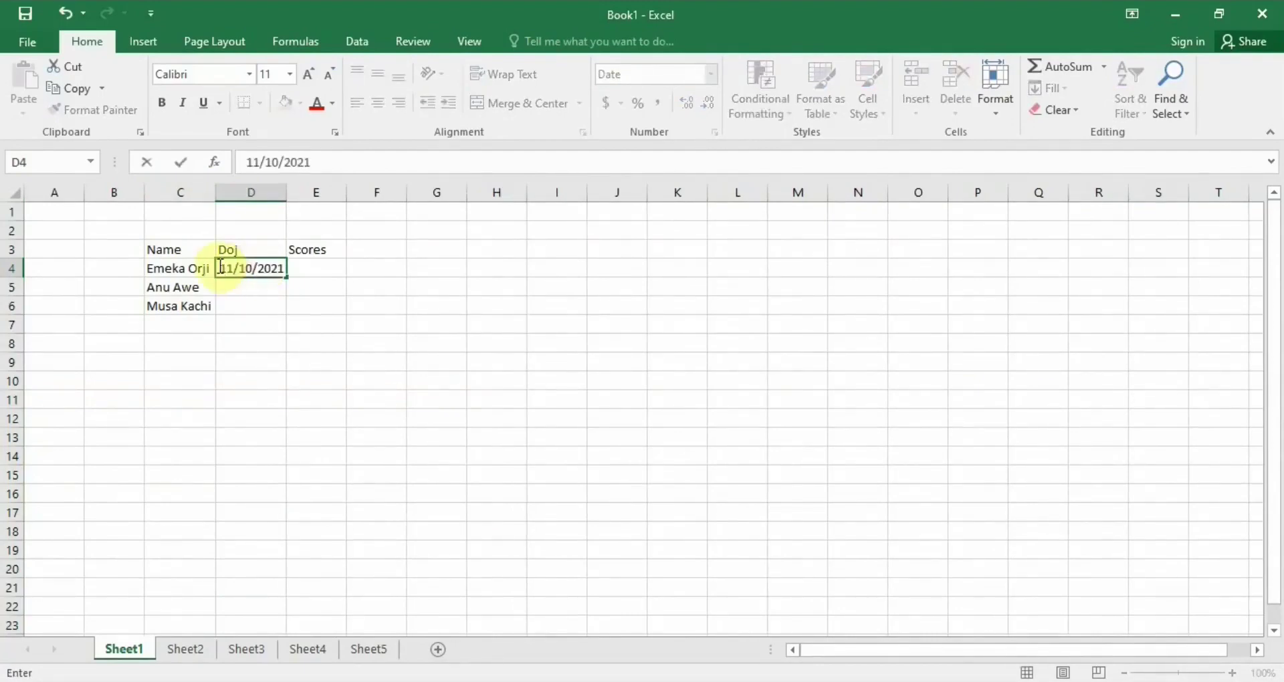
click(223, 289)
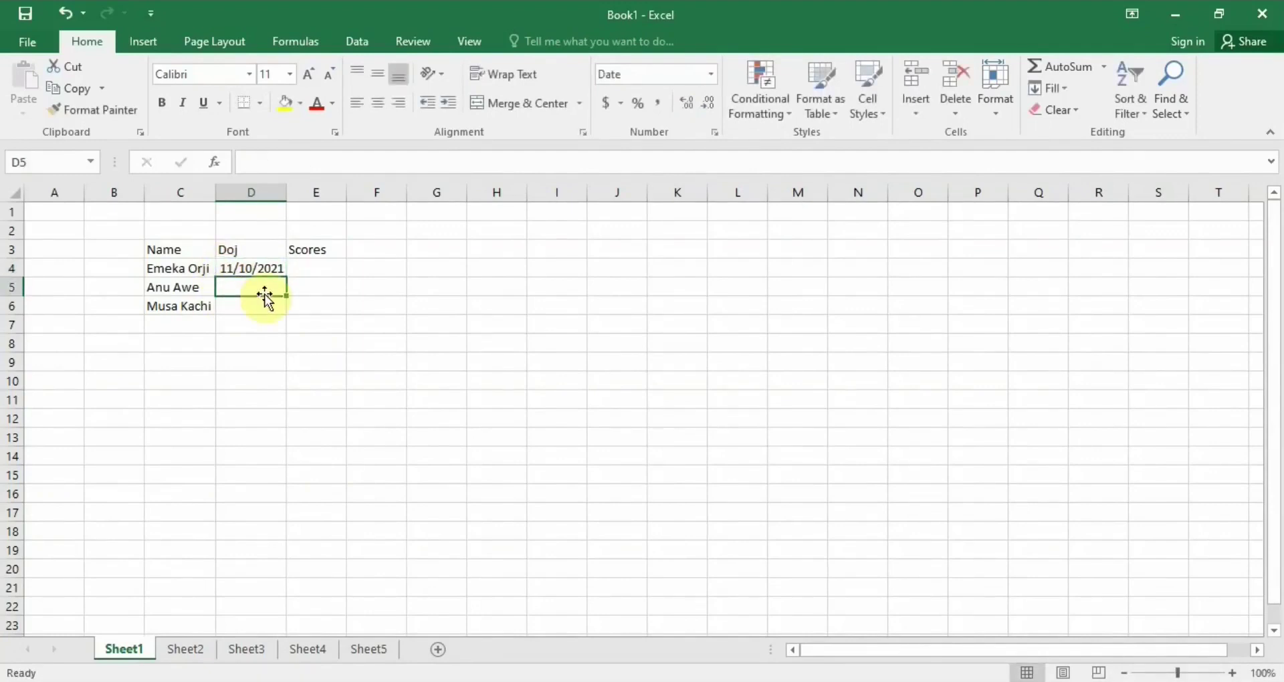
text(12)
text(/)
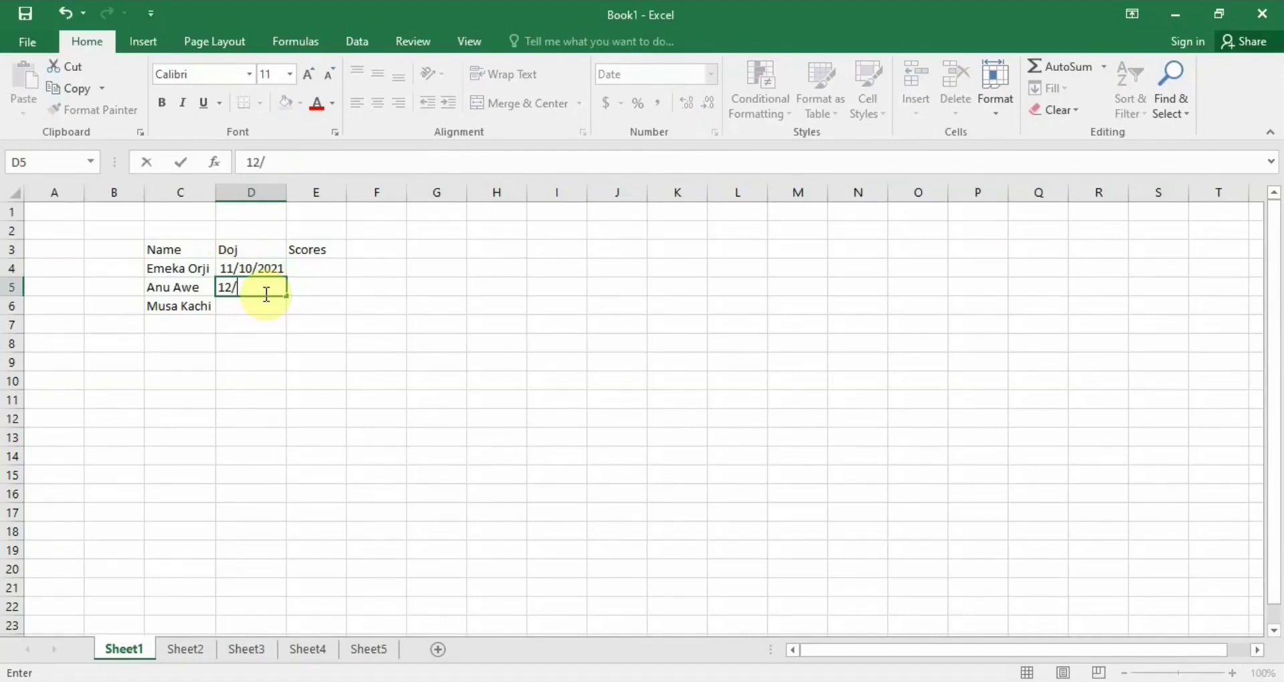
text(10/2021)
click(250, 304)
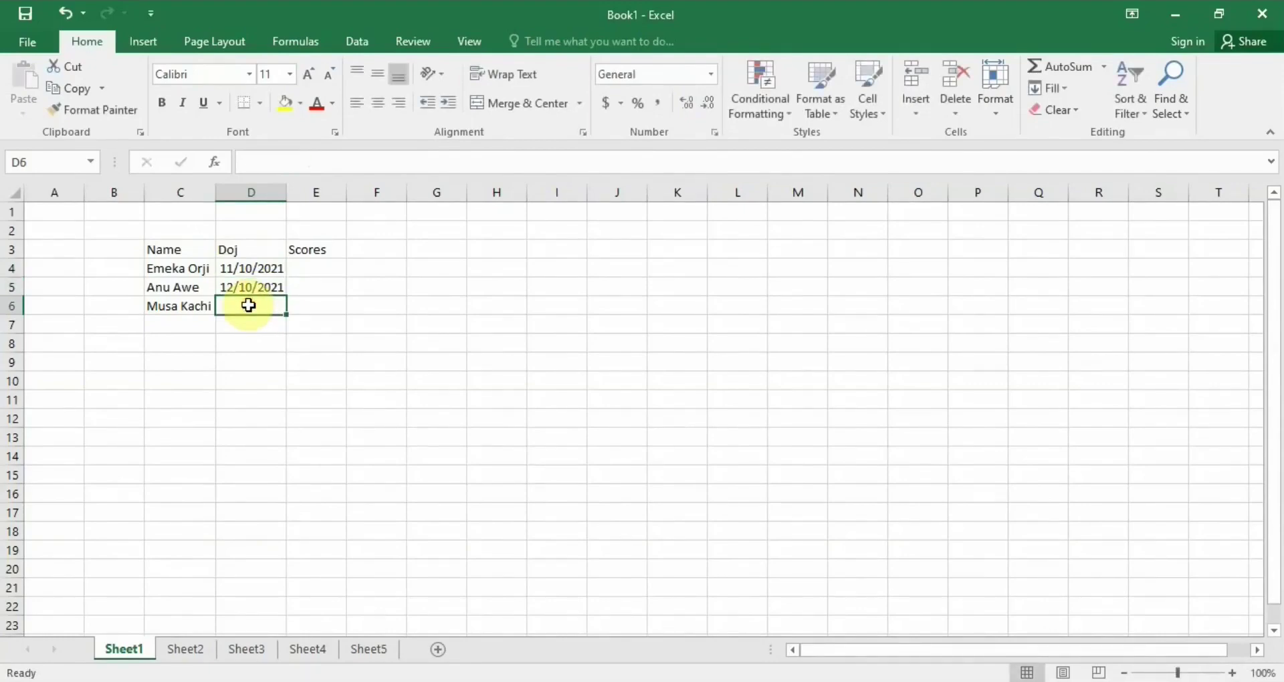
text(1/)
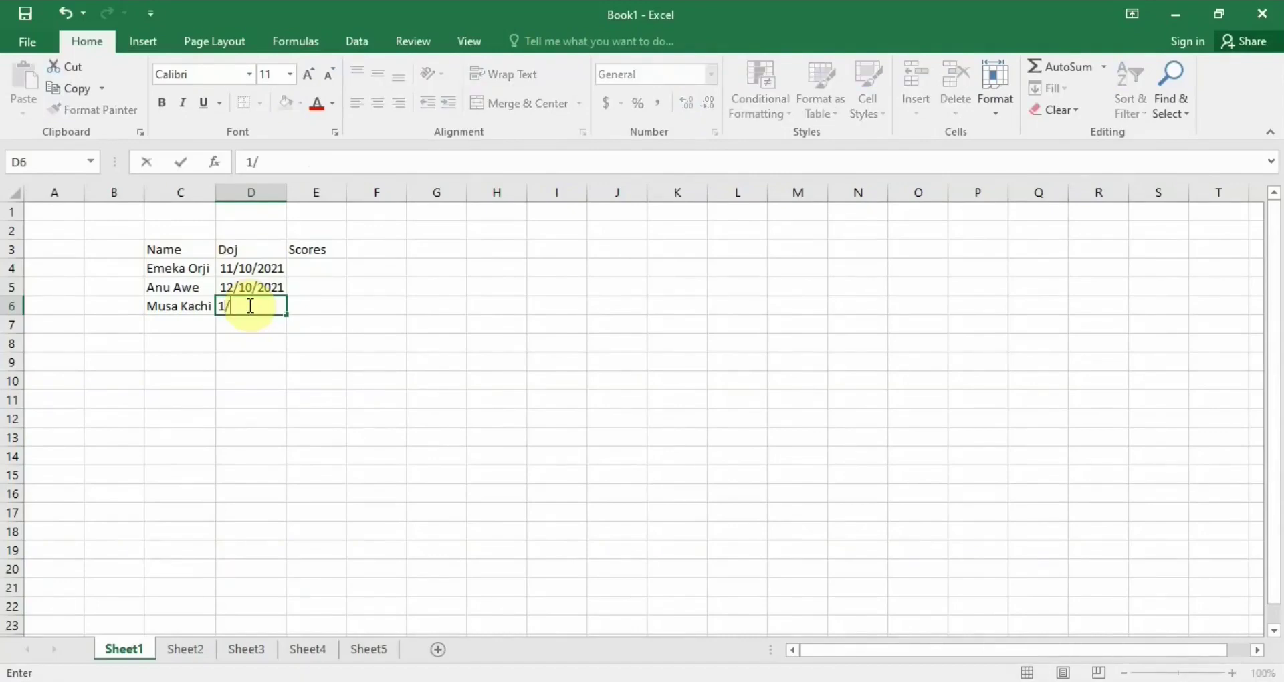
text(10/2021)
- Enter the scores 90, 60 and 65 in cells E4 to E6
click(326, 269)
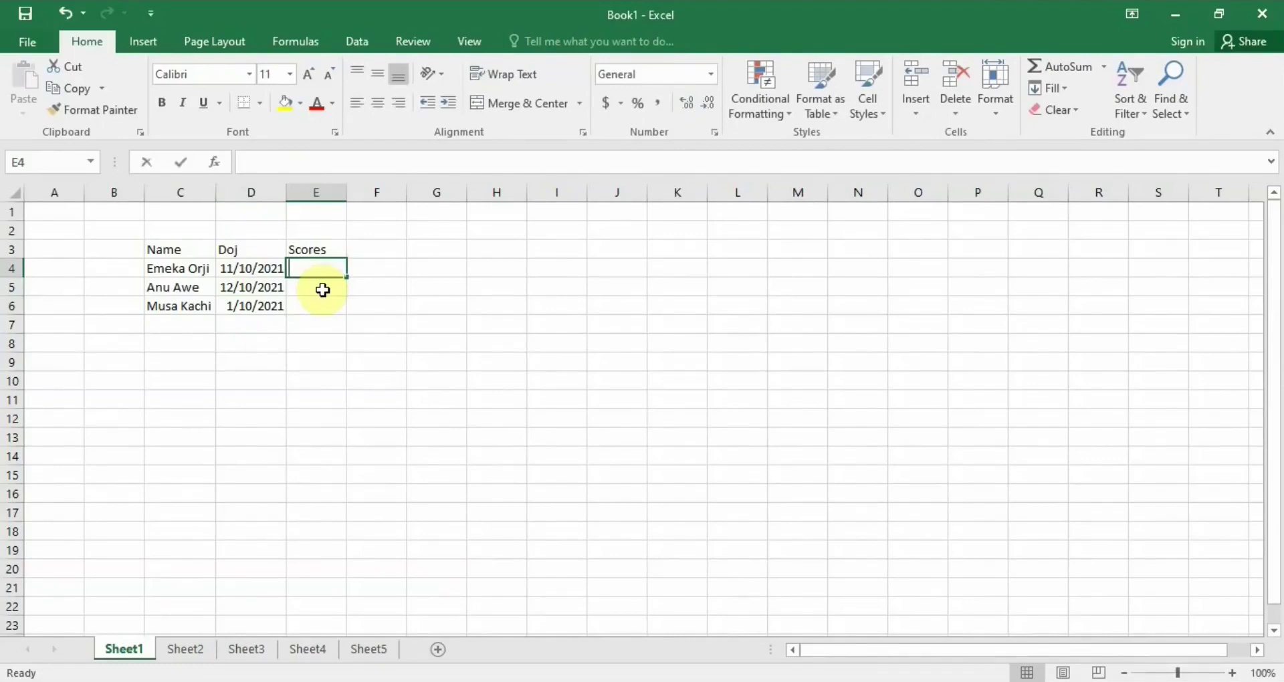
text(90)
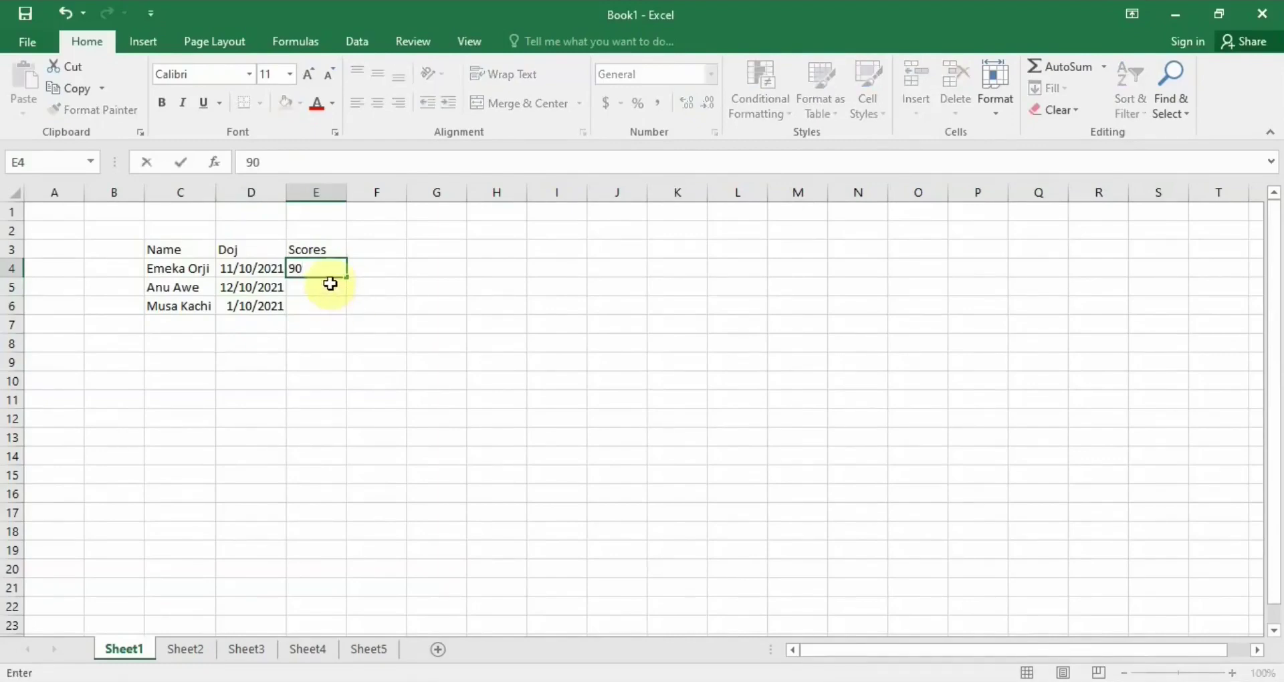
click(332, 291)
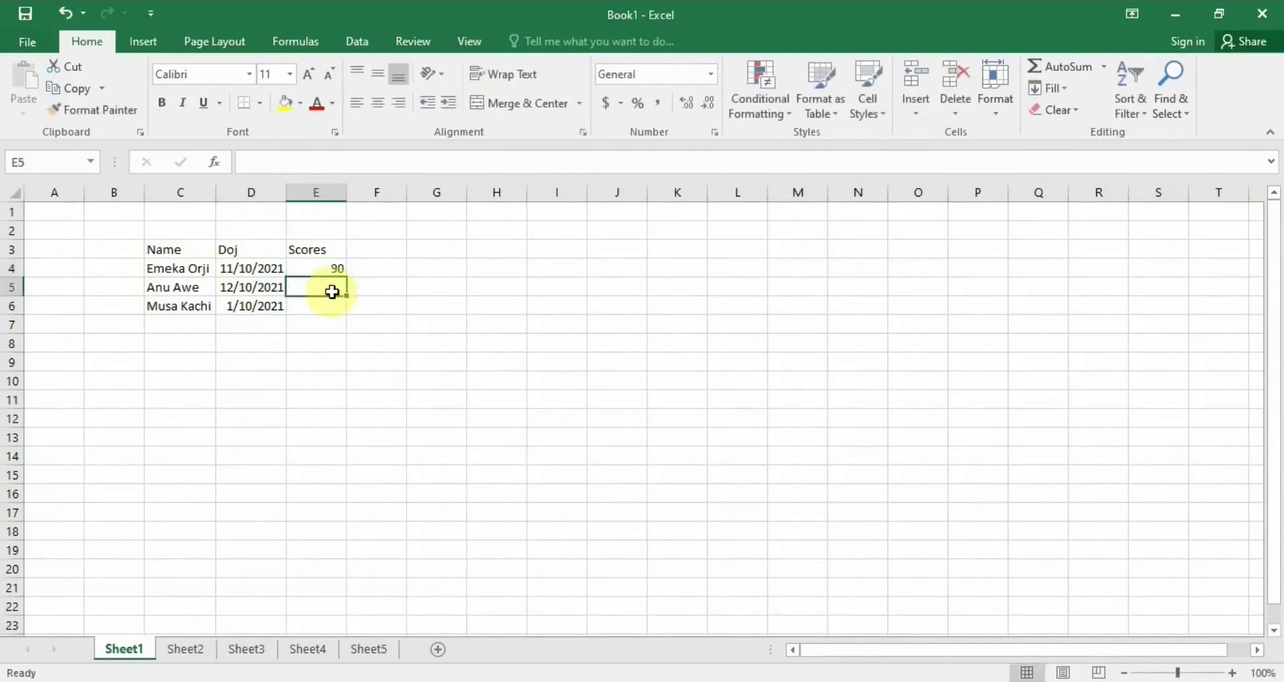
text(60)
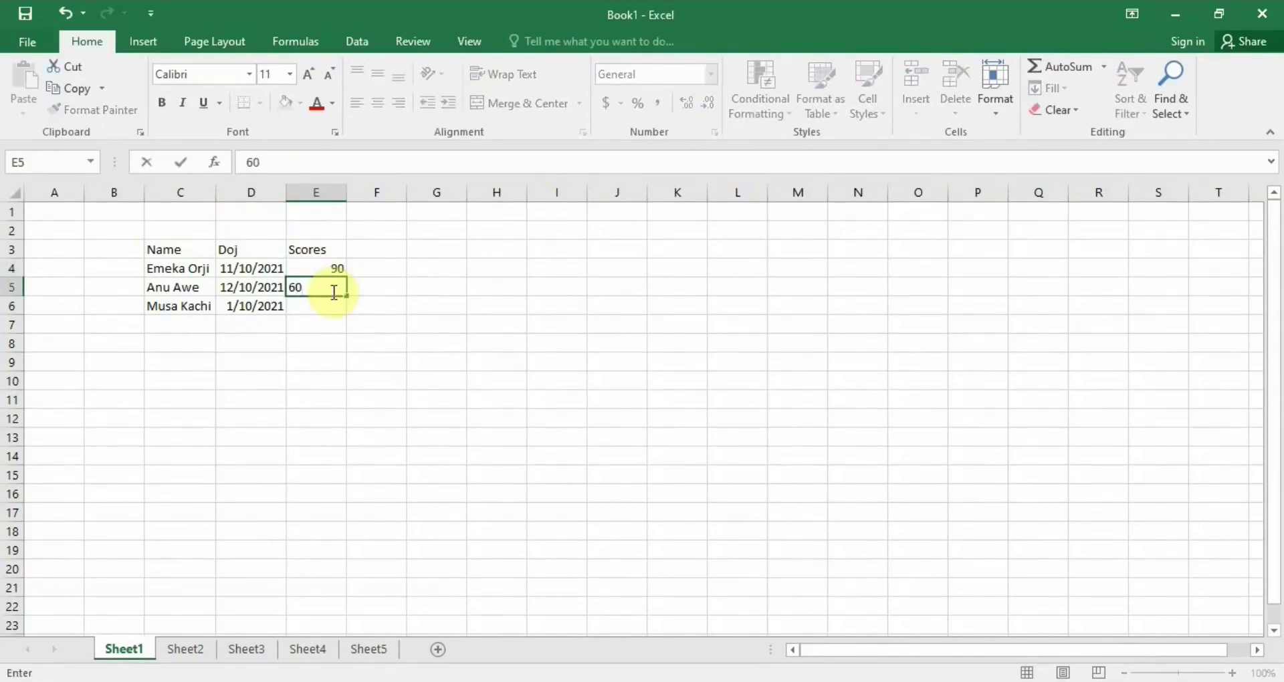
click(335, 312)
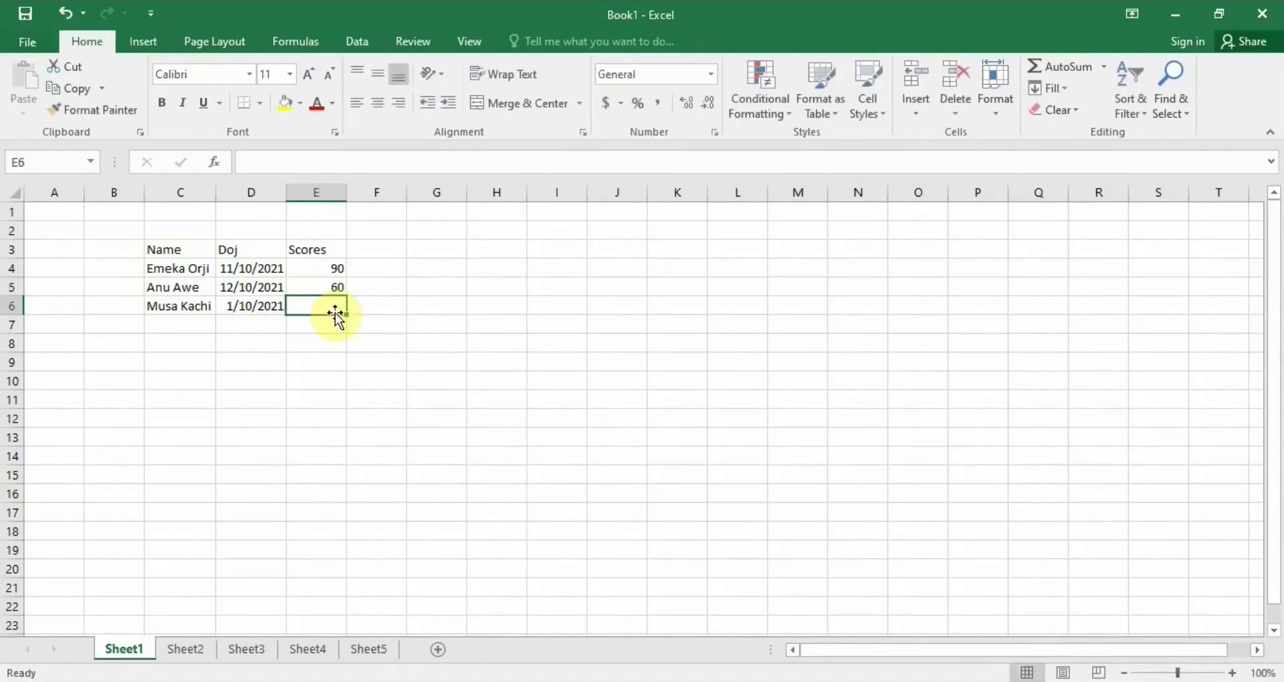
text(65)
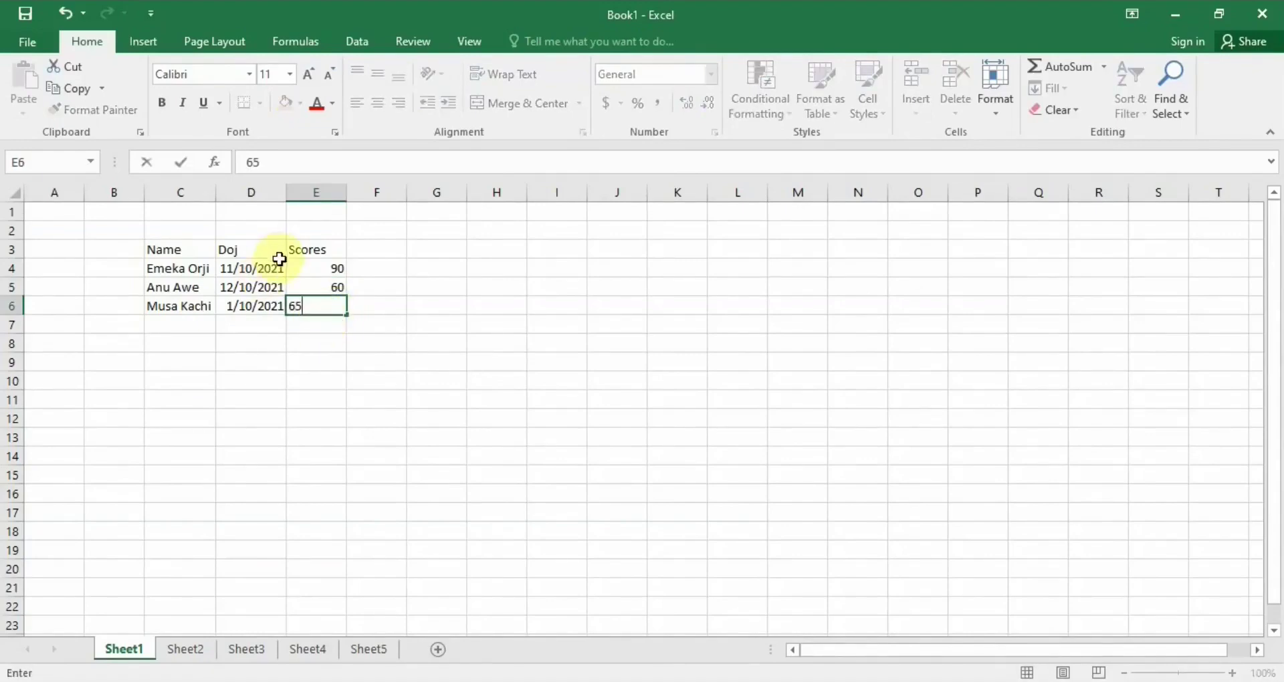
click(369, 249)
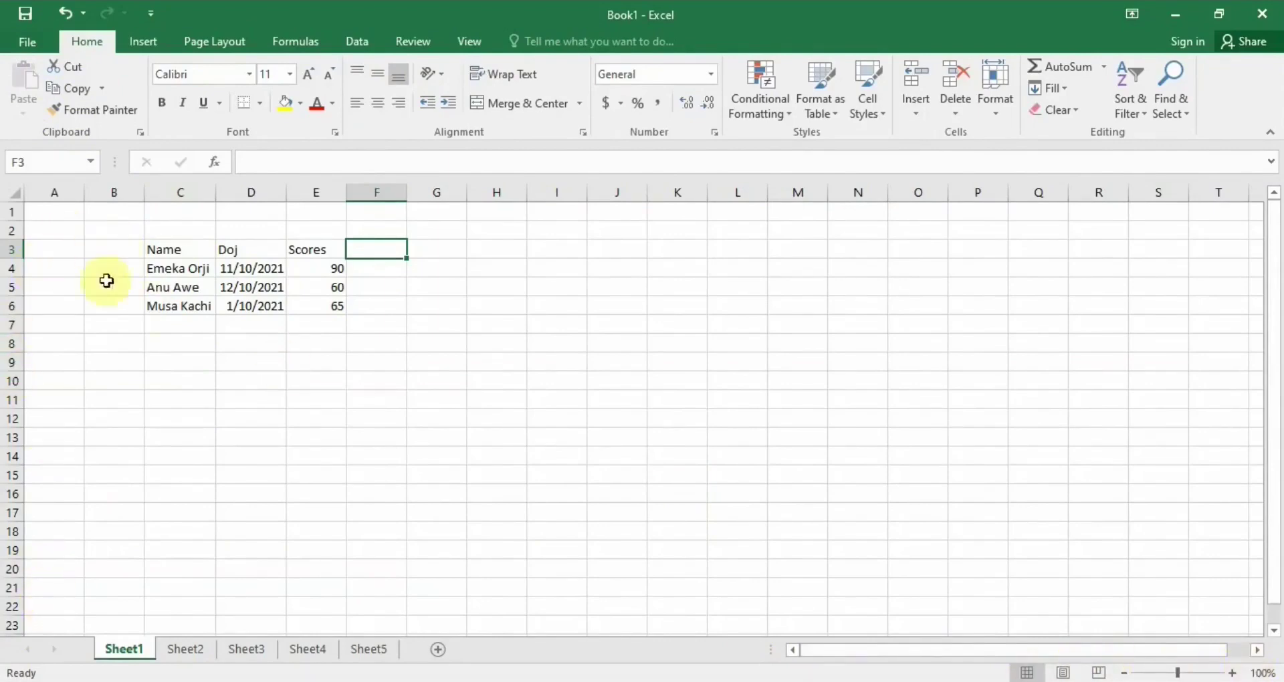
- Save the workbook to the Desktop as My Spreadsheet, keeping the Excel Workbook file type
click(19, 38)
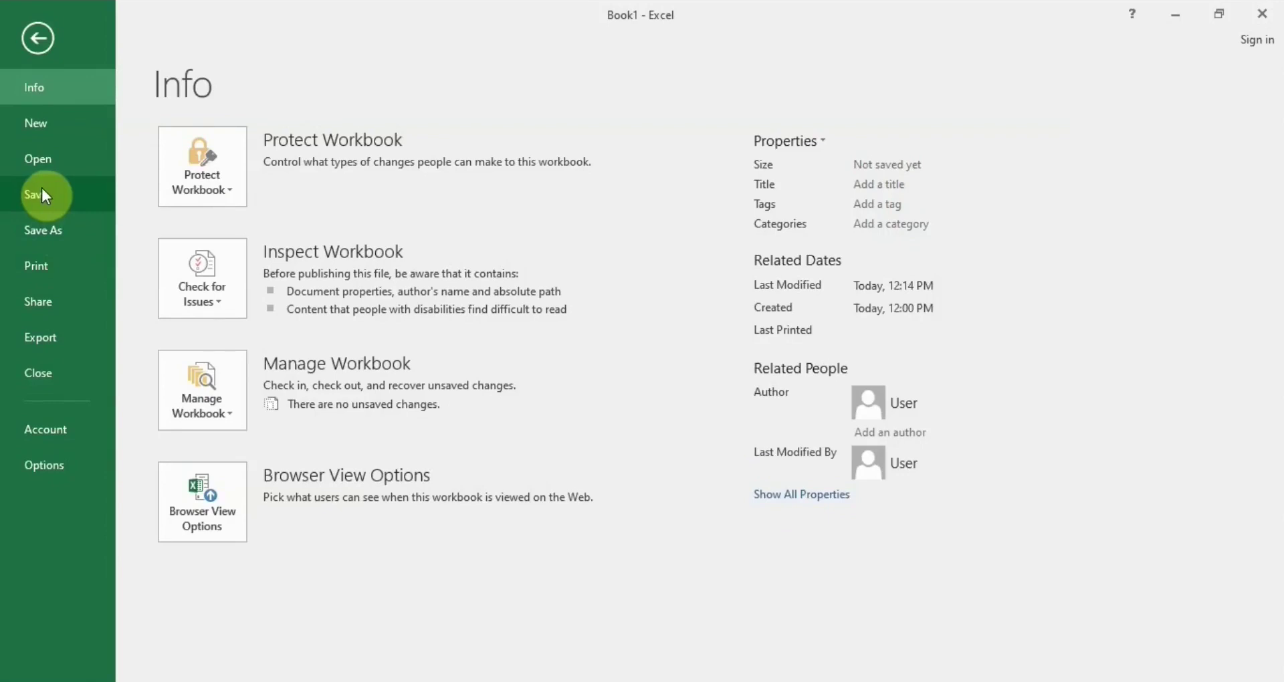
click(53, 231)
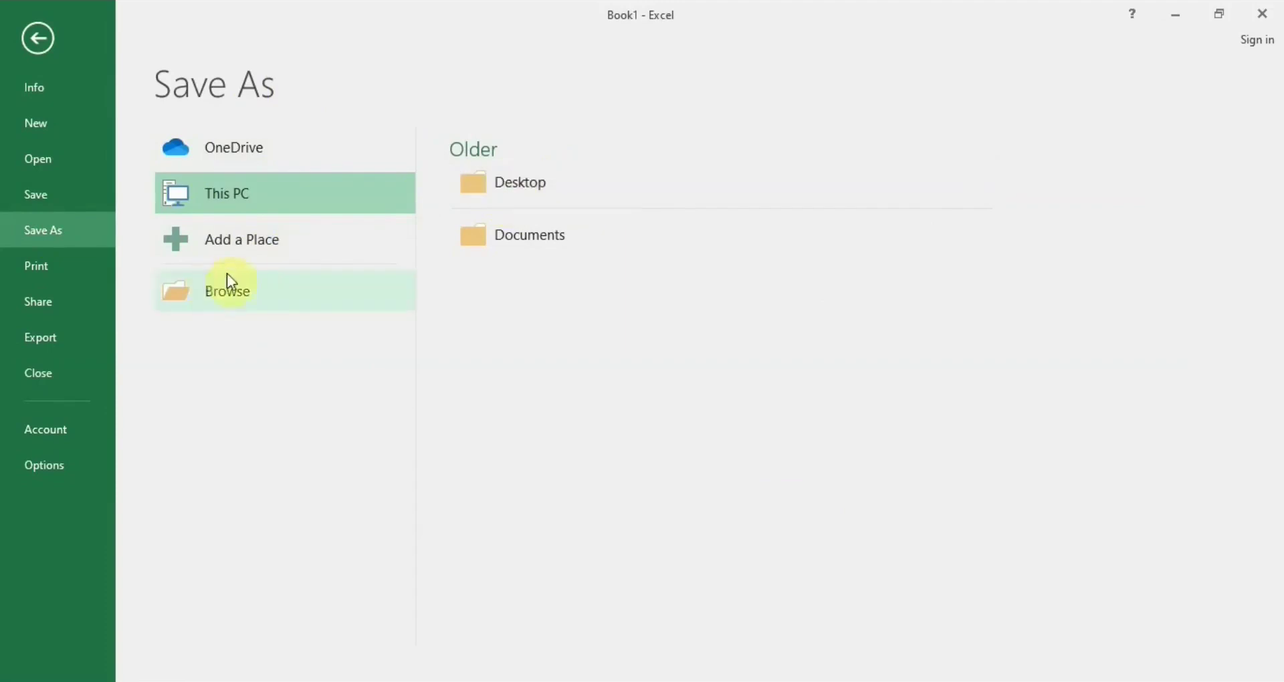
click(533, 177)
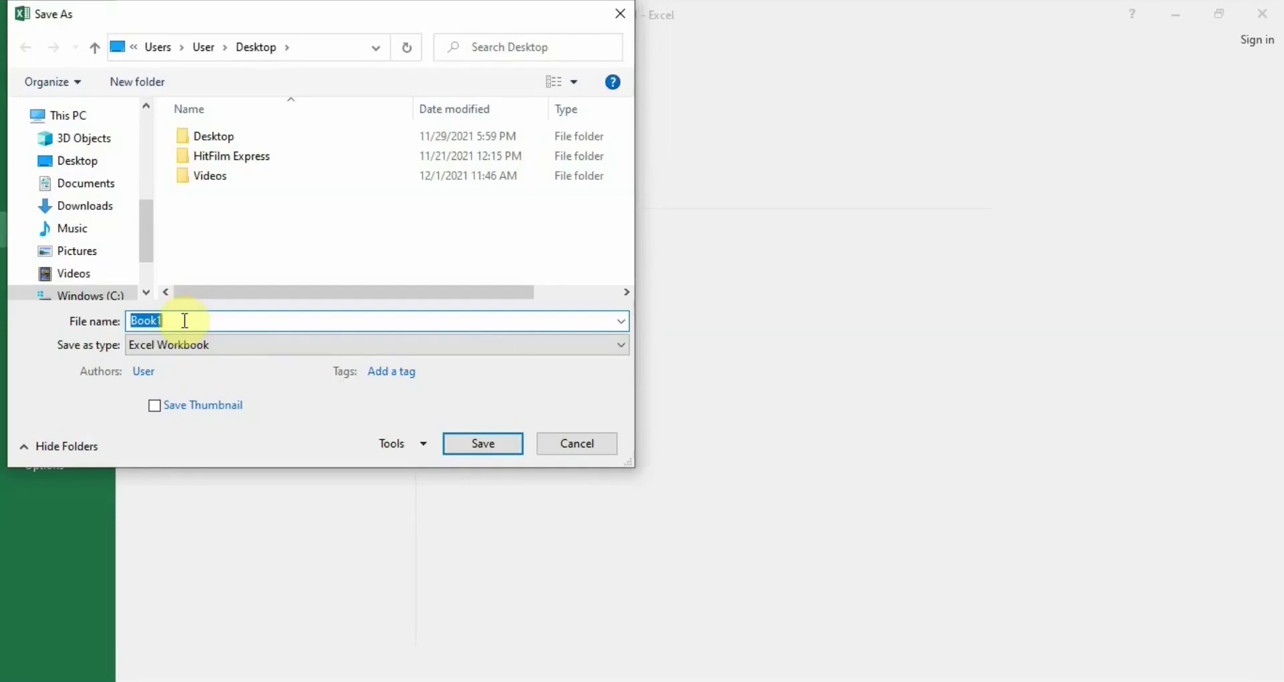
text(My Spread)
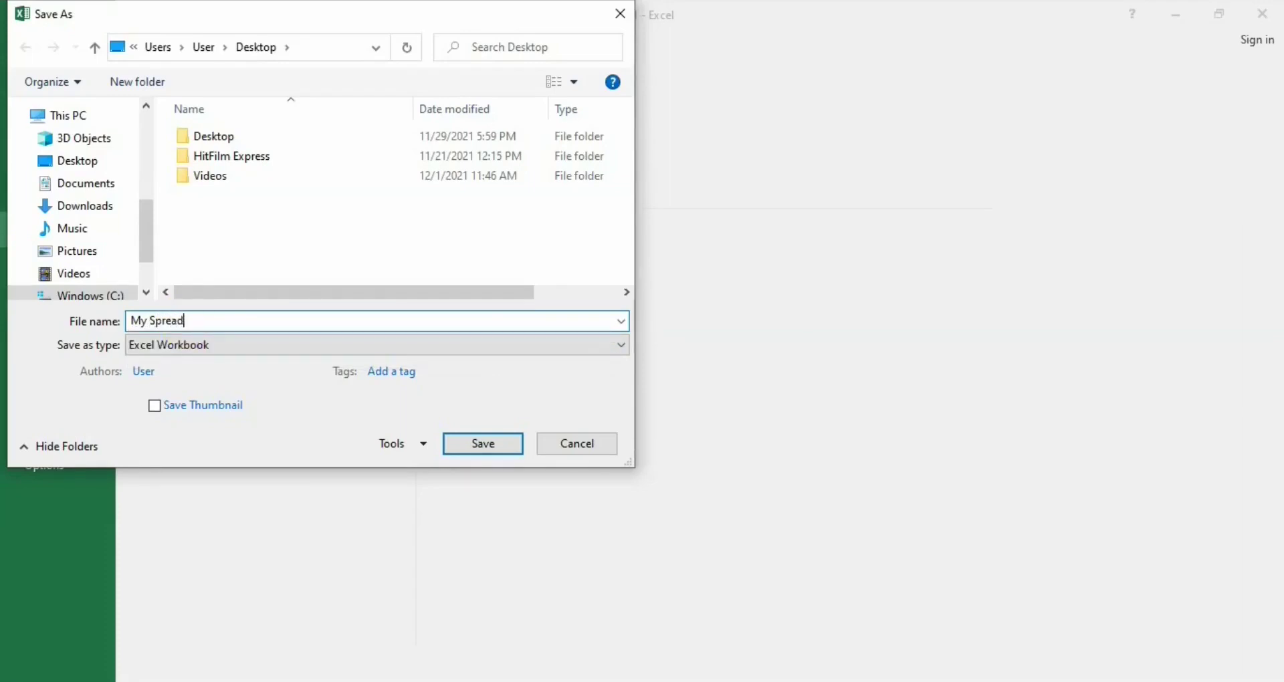
text(sheet)
click(239, 345)
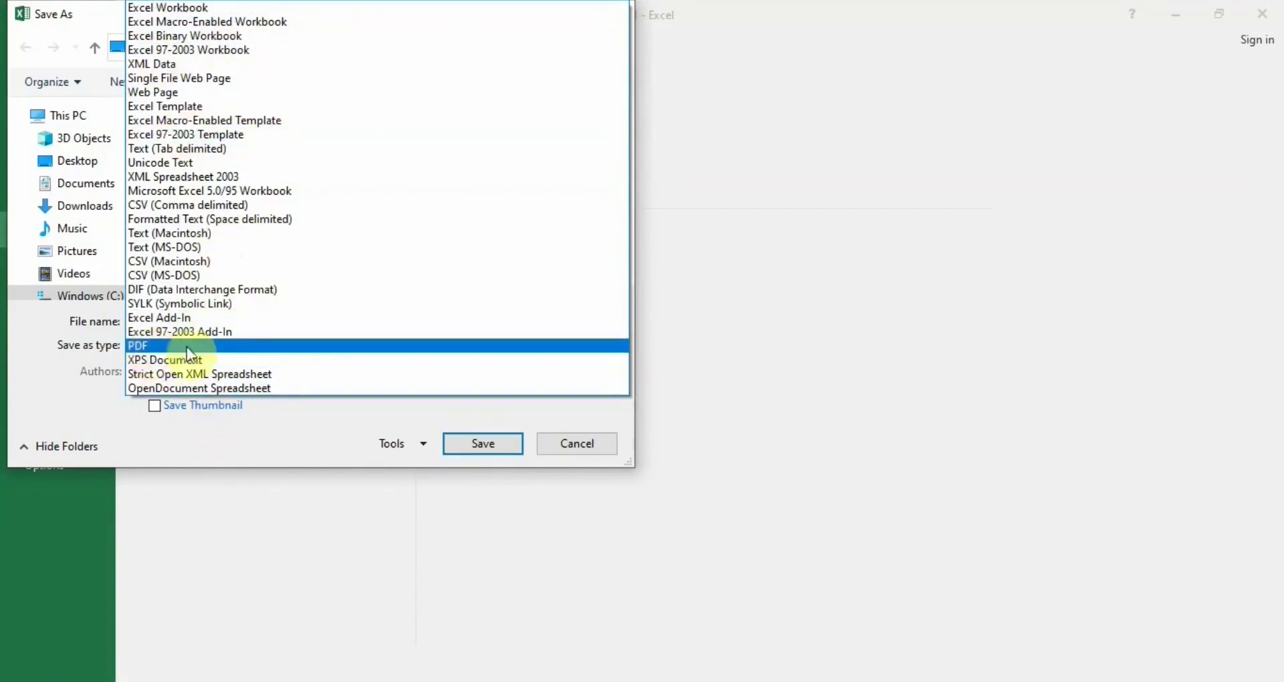
click(308, 432)
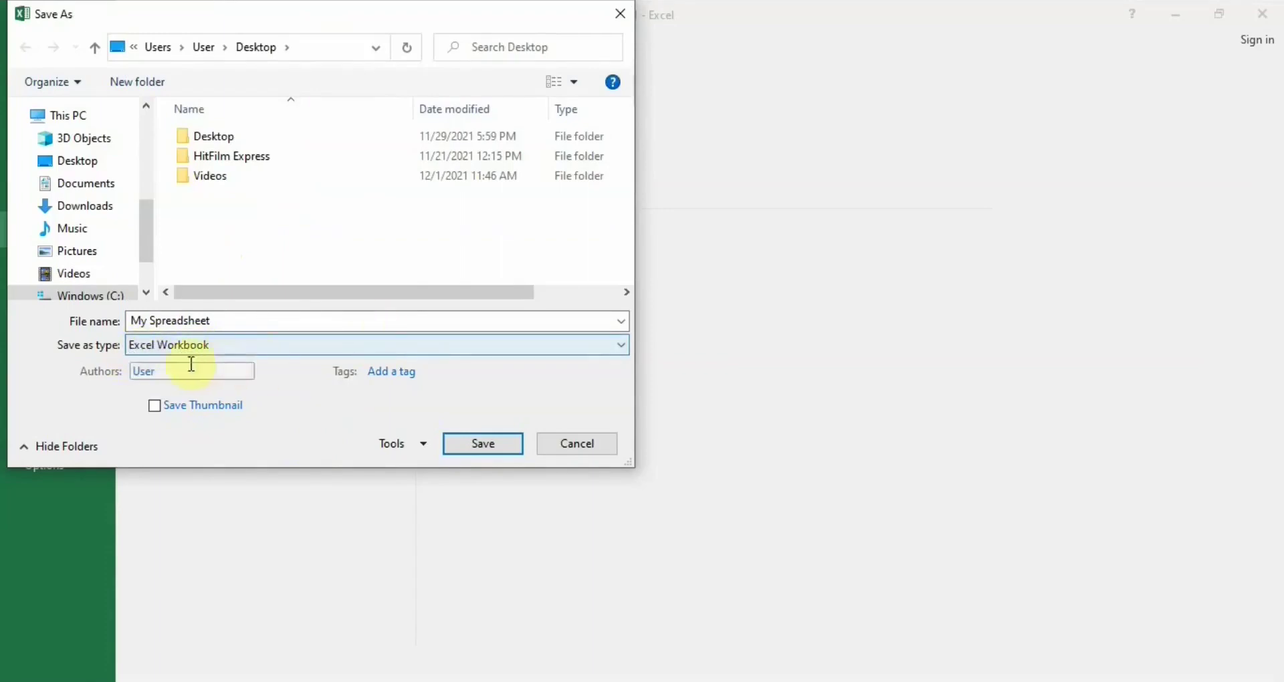
click(483, 443)
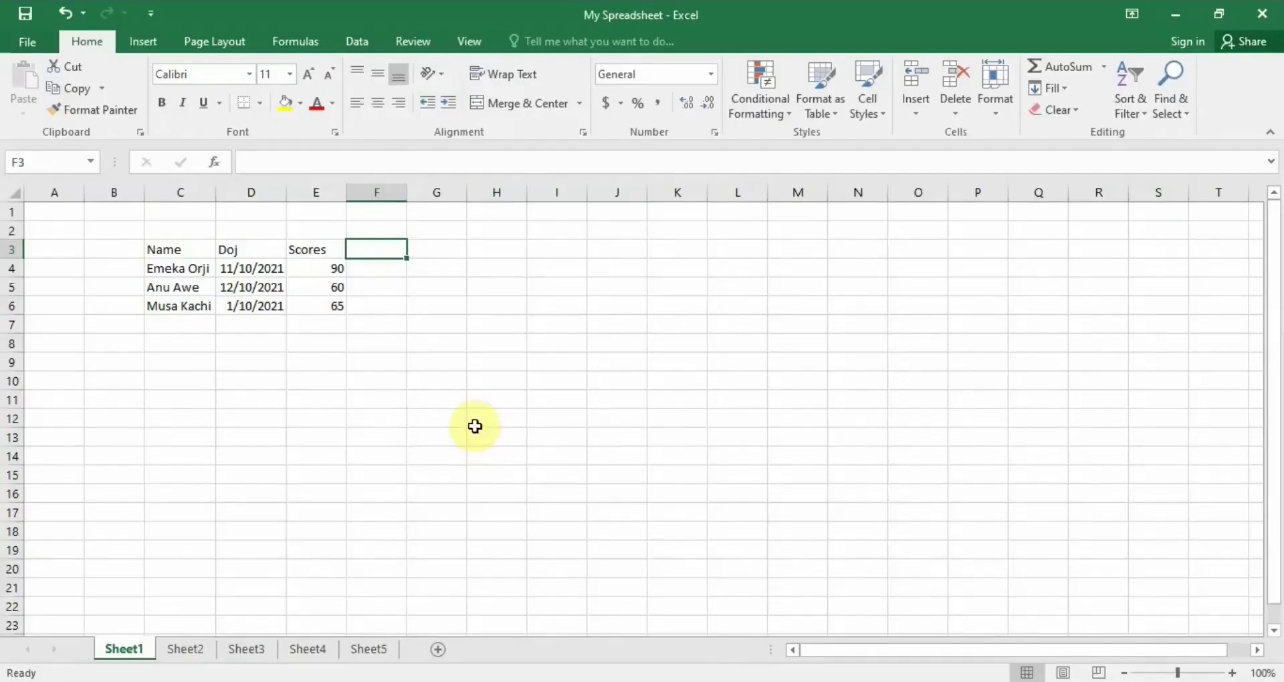
- Close the workbook and reopen My Spreadsheet from the Windows desktop in Excel
click(1258, 21)
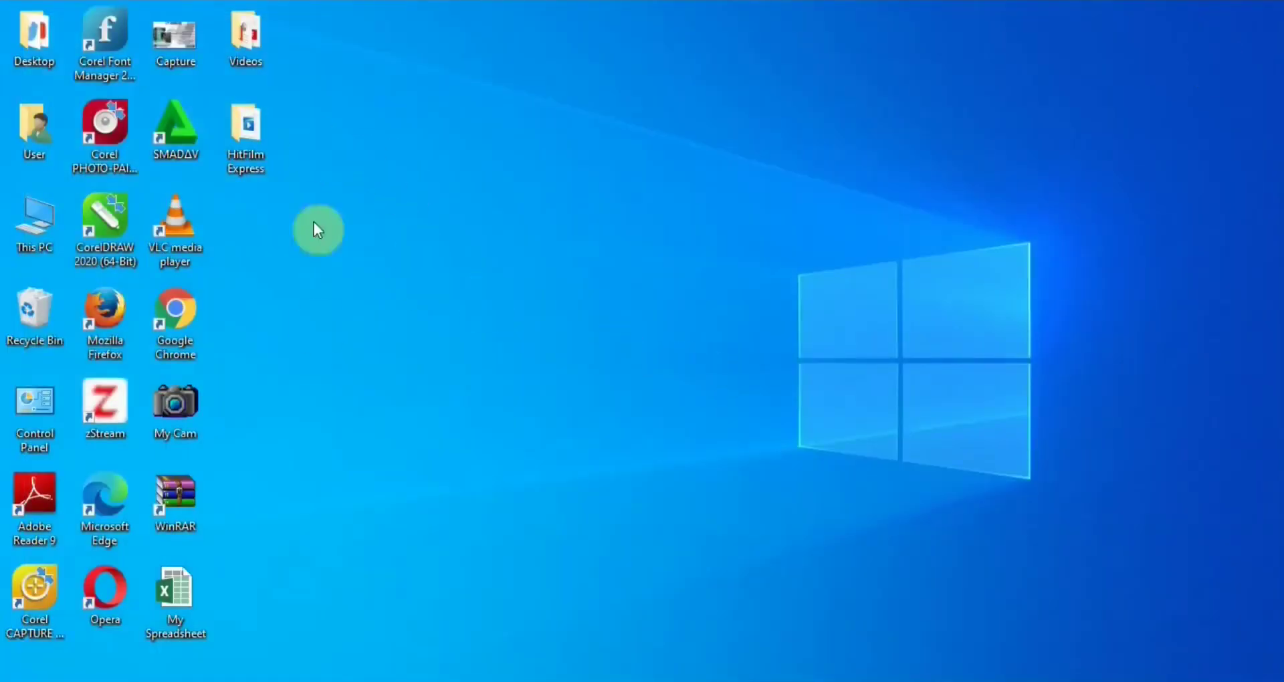
double_click(185, 590)
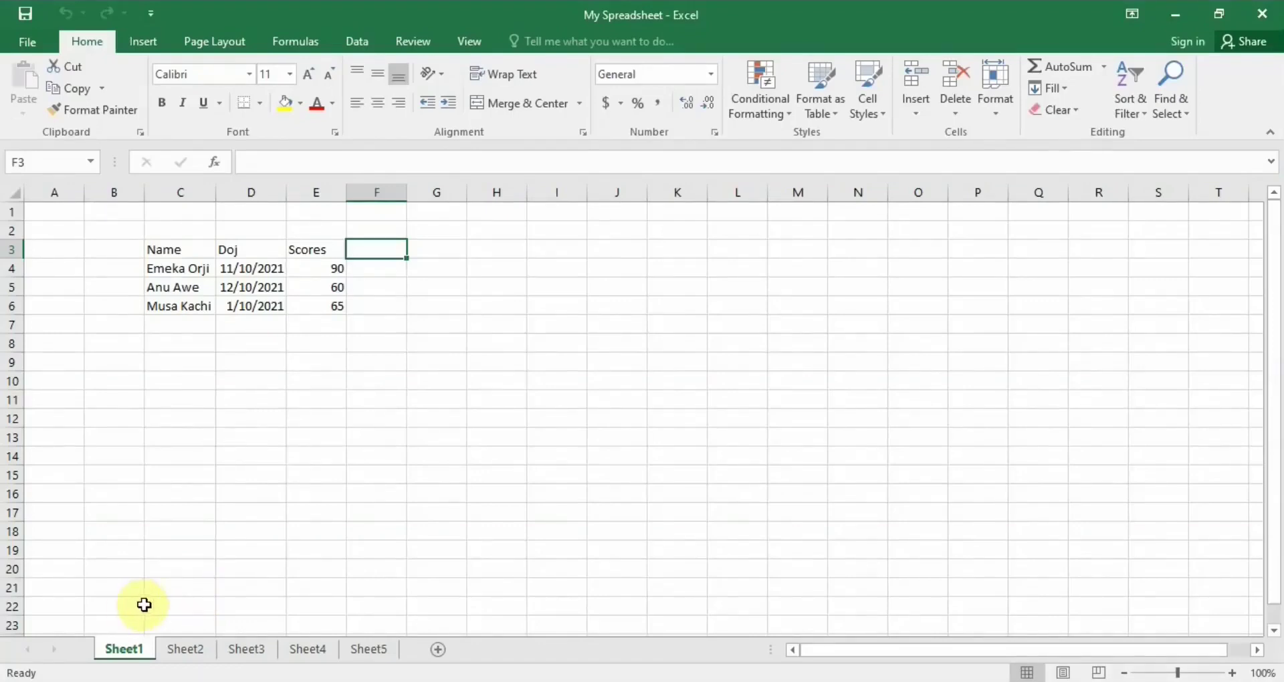
- Examine the reopened table's Name, Doj and Scores headings and the entries in rows 4 and 5
click(182, 252)
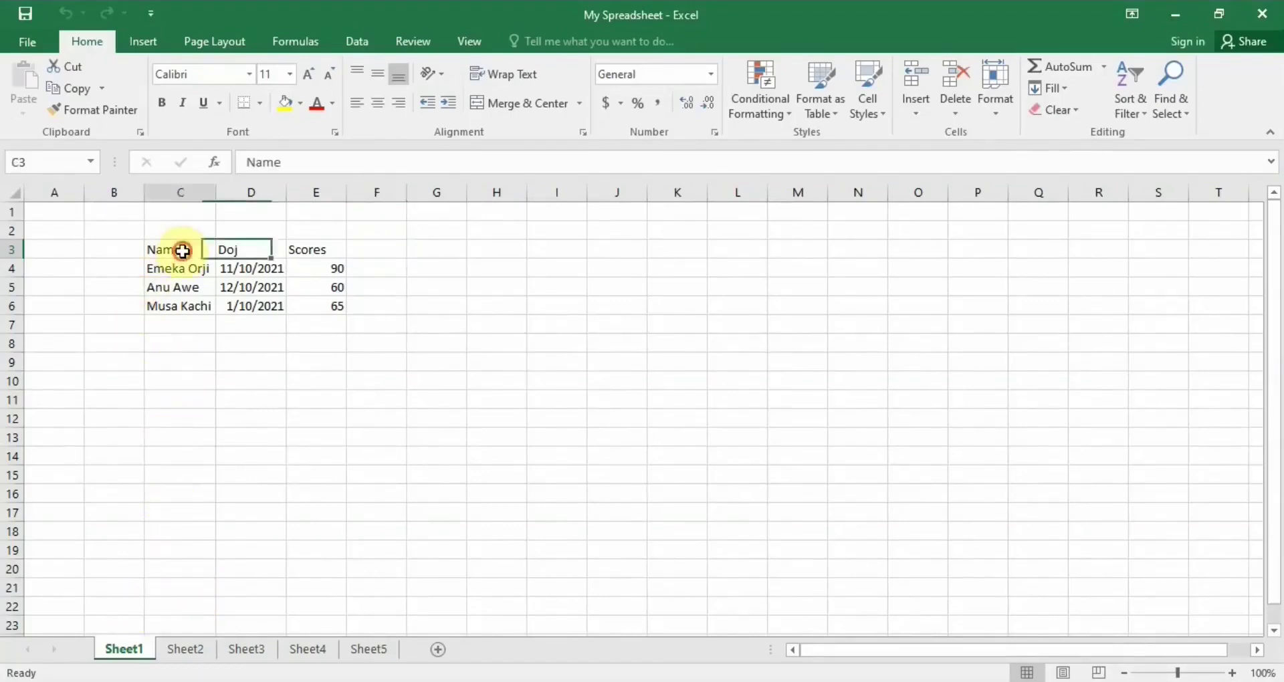
click(235, 250)
click(308, 248)
click(321, 268)
click(244, 268)
click(186, 267)
click(187, 289)
click(238, 290)
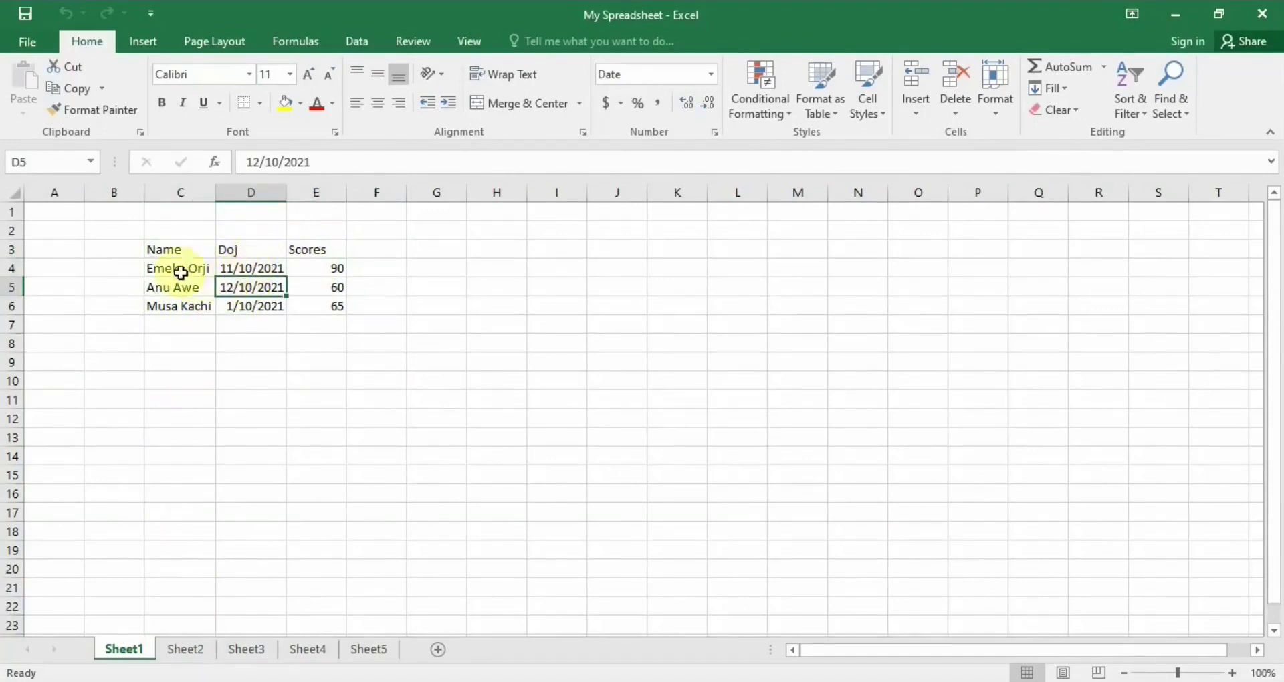
click(182, 249)
click(245, 251)
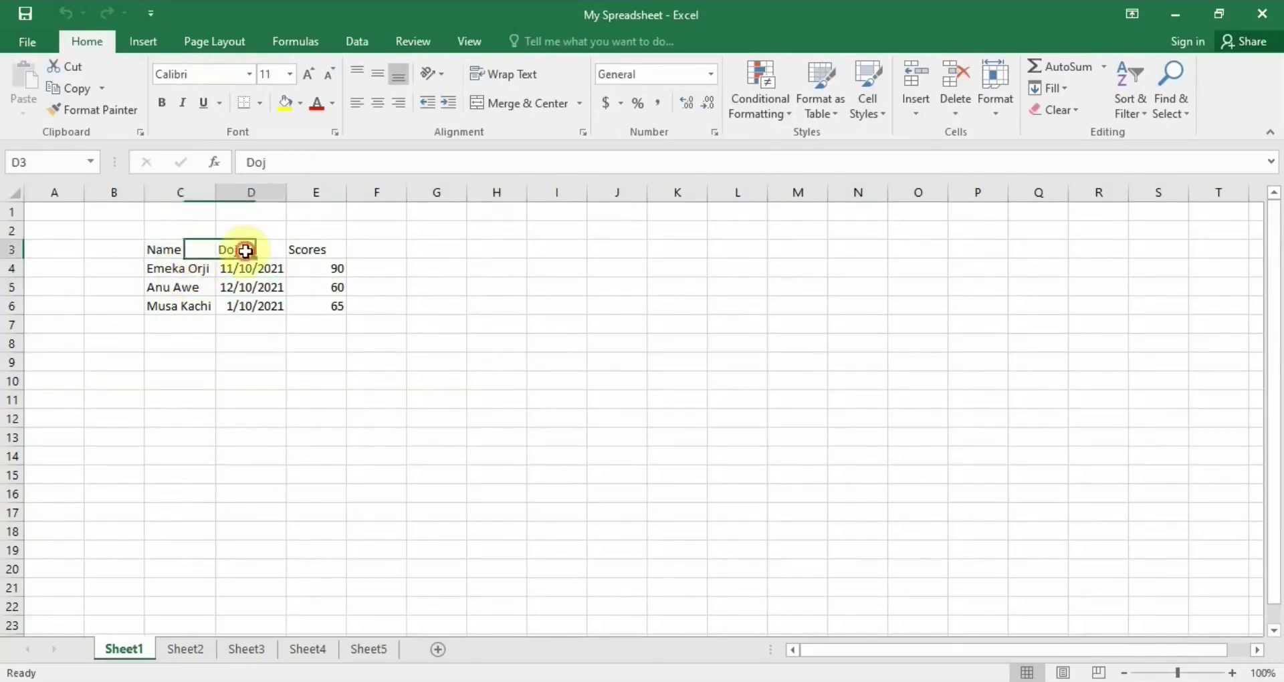
click(332, 253)
- Add a Gender column in F3 with Male, Female and Male in cells F4 to F6
click(372, 249)
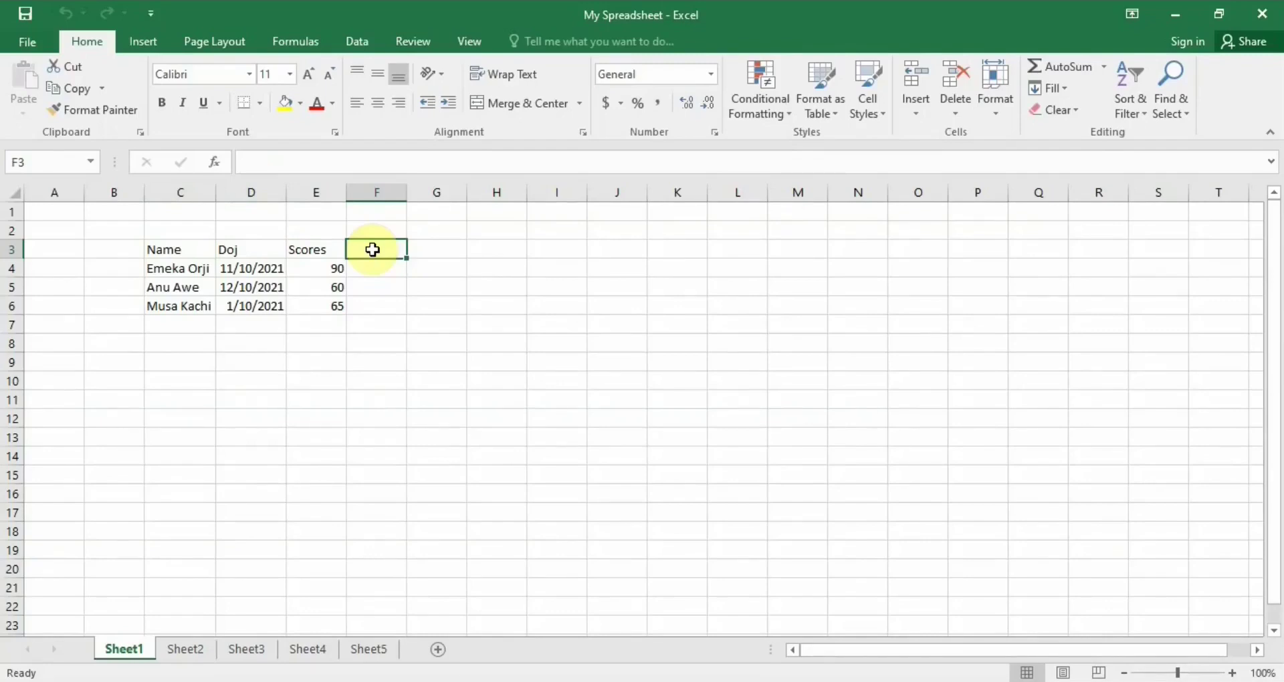
text(Gender)
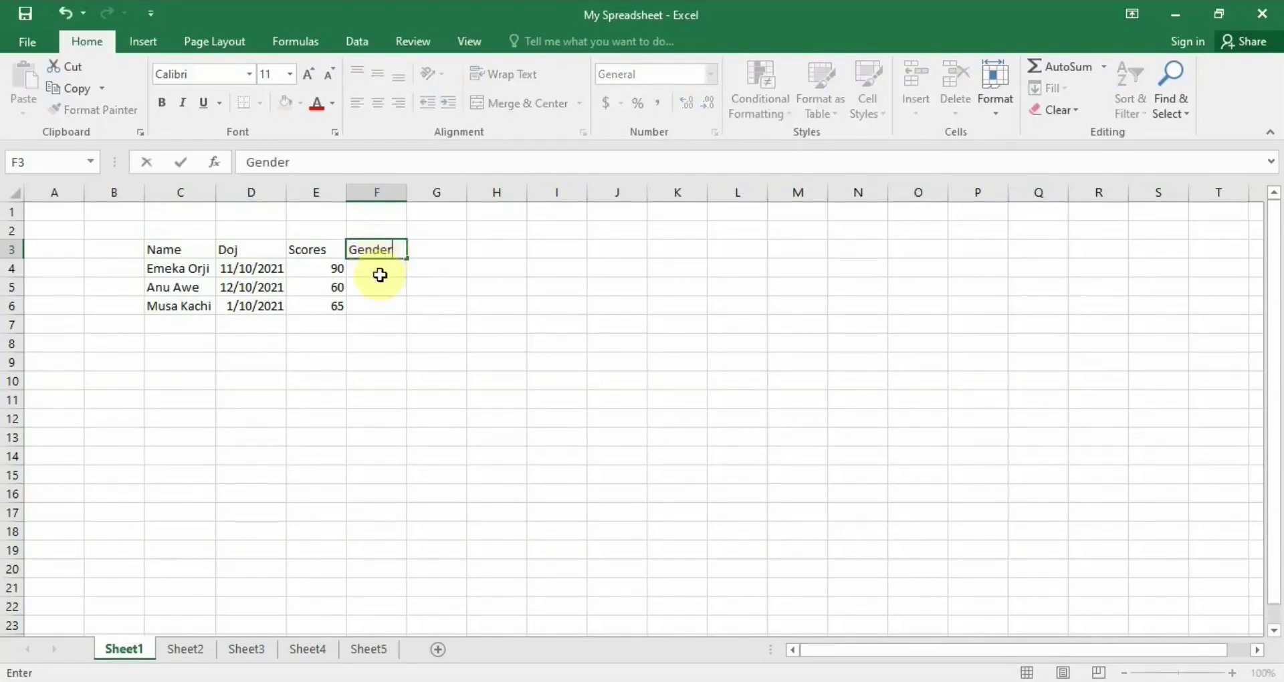
click(378, 276)
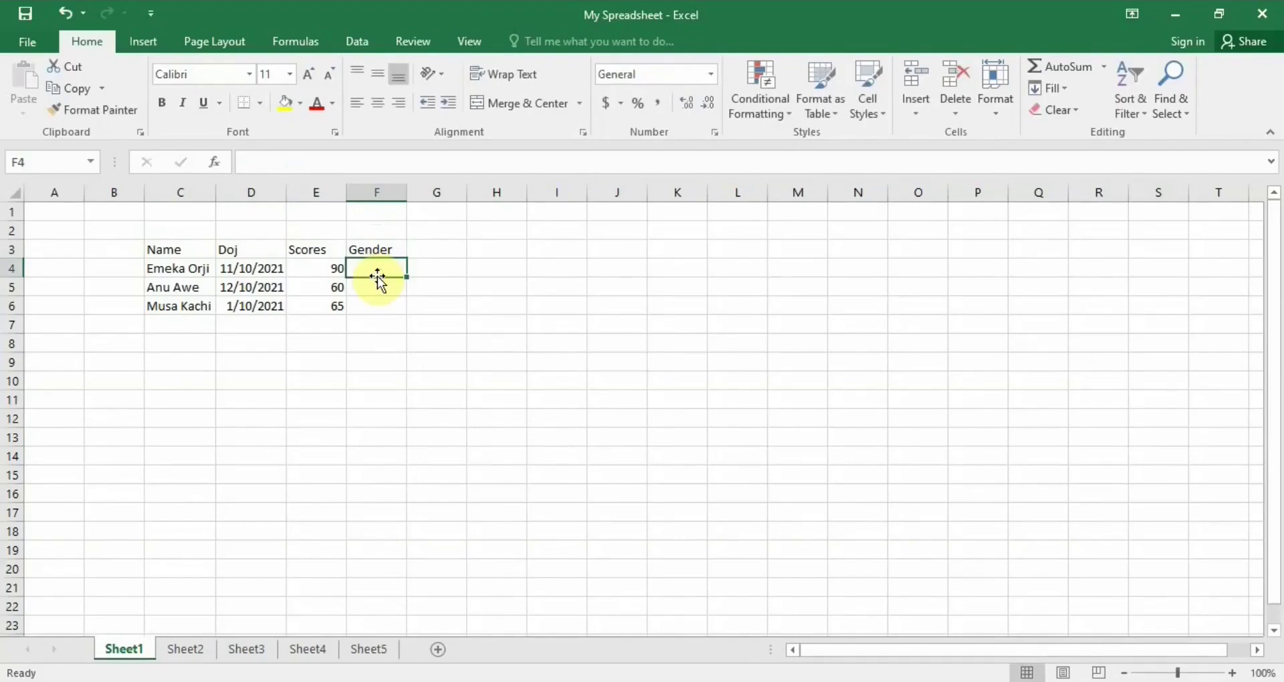
text(Male)
click(380, 287)
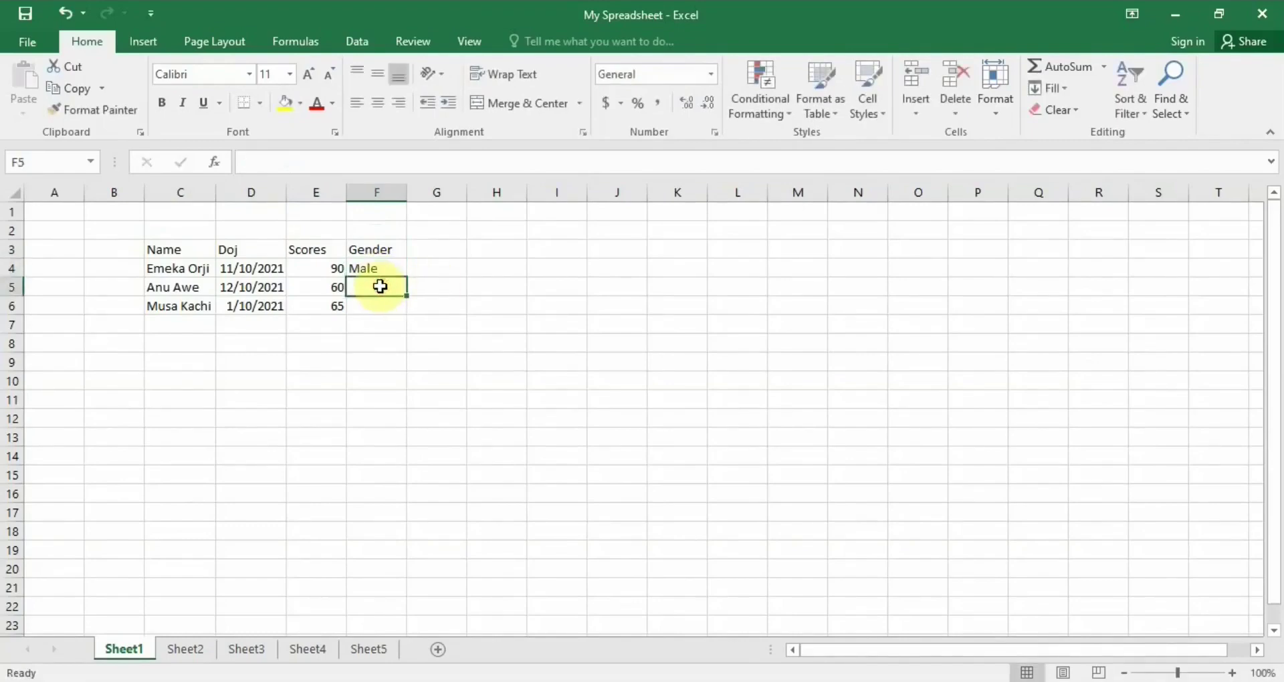
text(F)
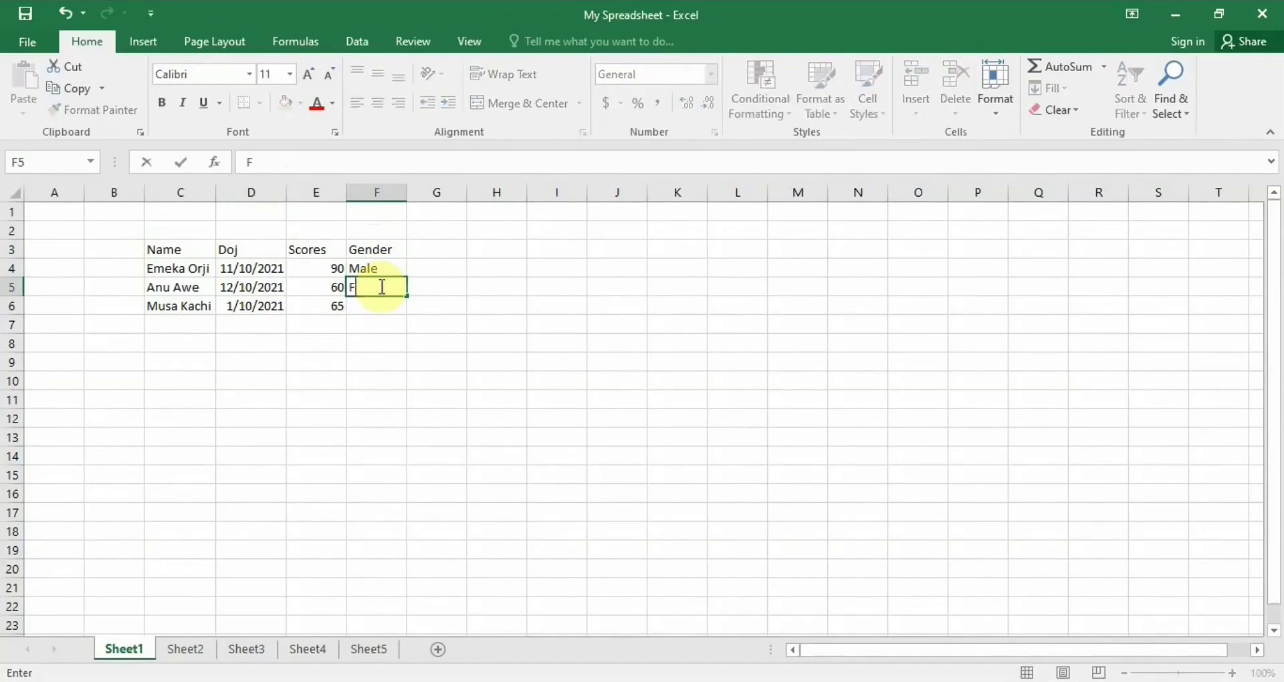
text(emale)
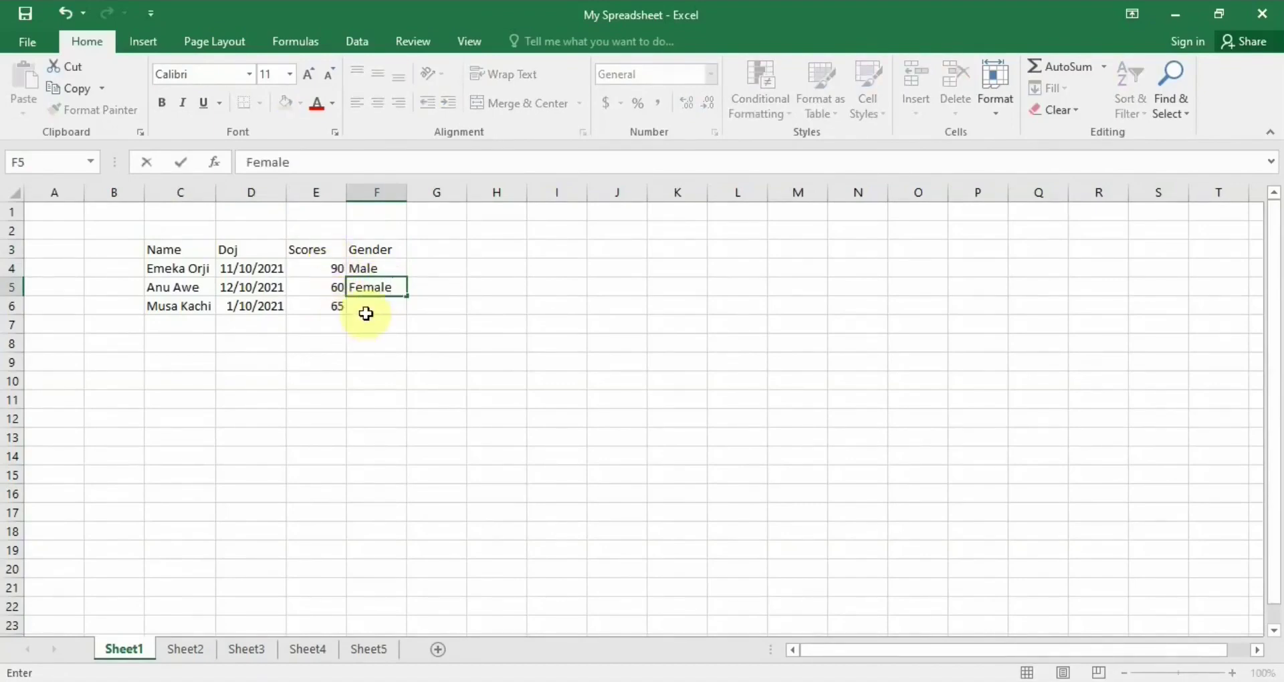
click(377, 306)
text(Male)
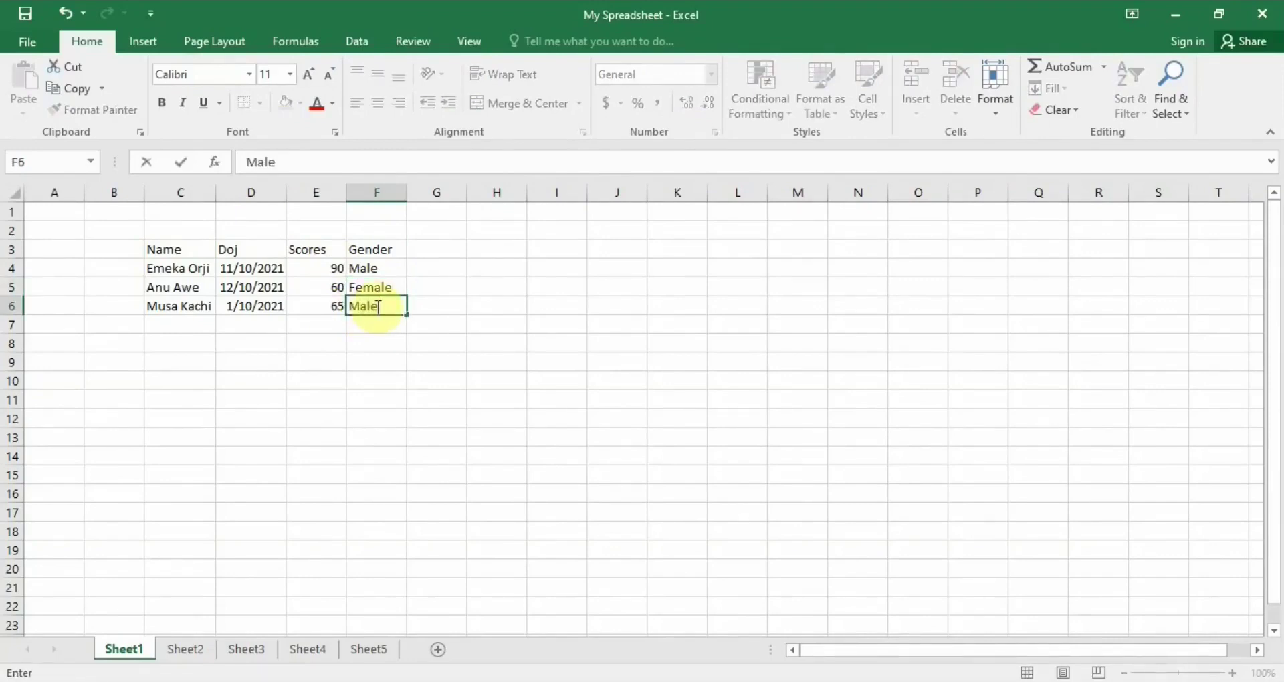
click(453, 274)
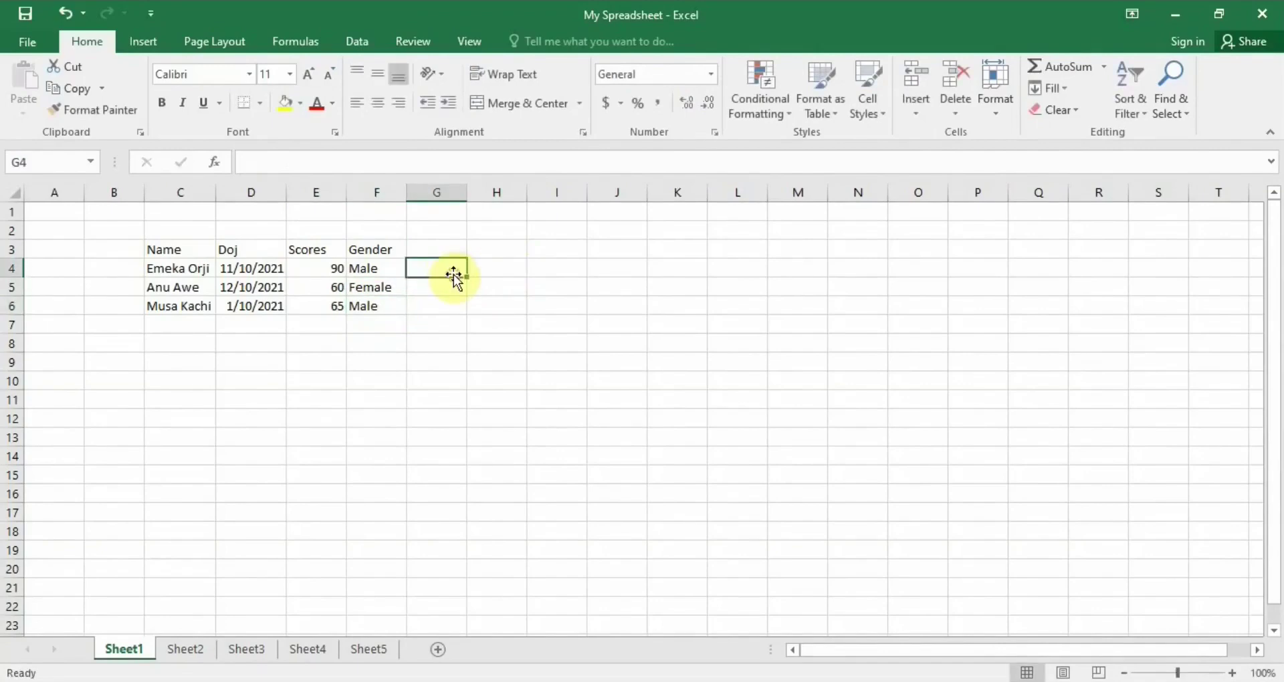
- Save the workbook with the newly added Gender column under its existing name
click(29, 38)
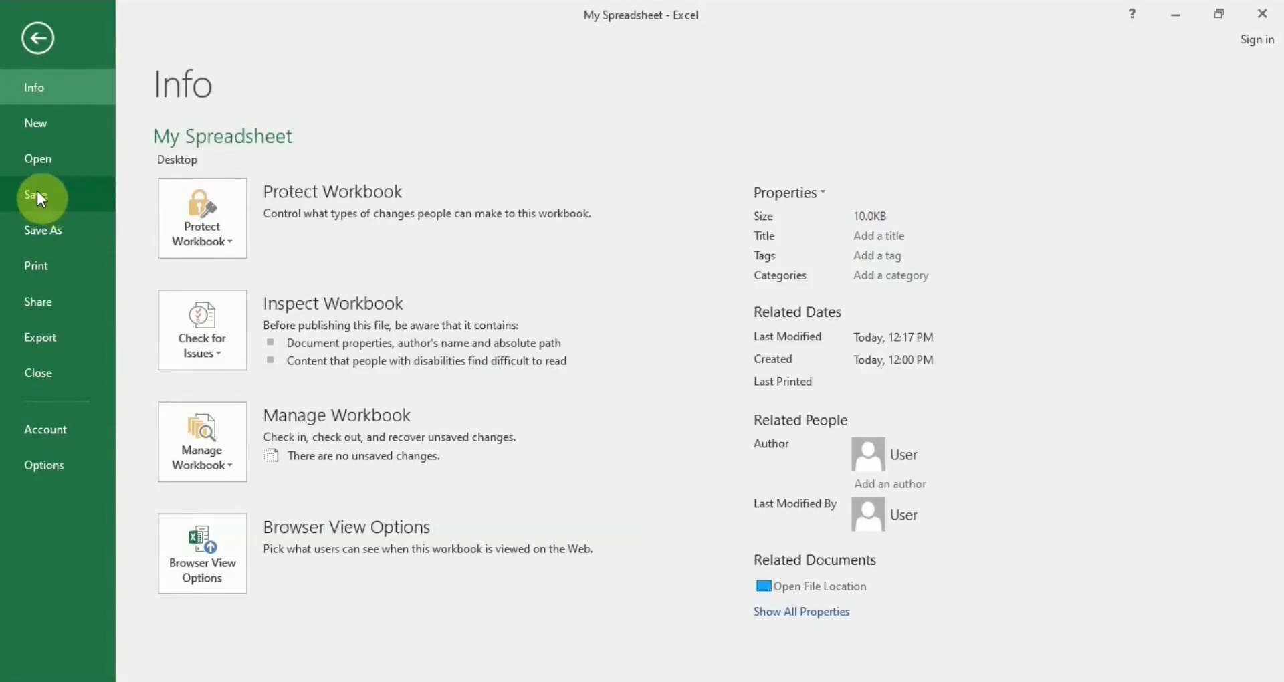
click(31, 39)
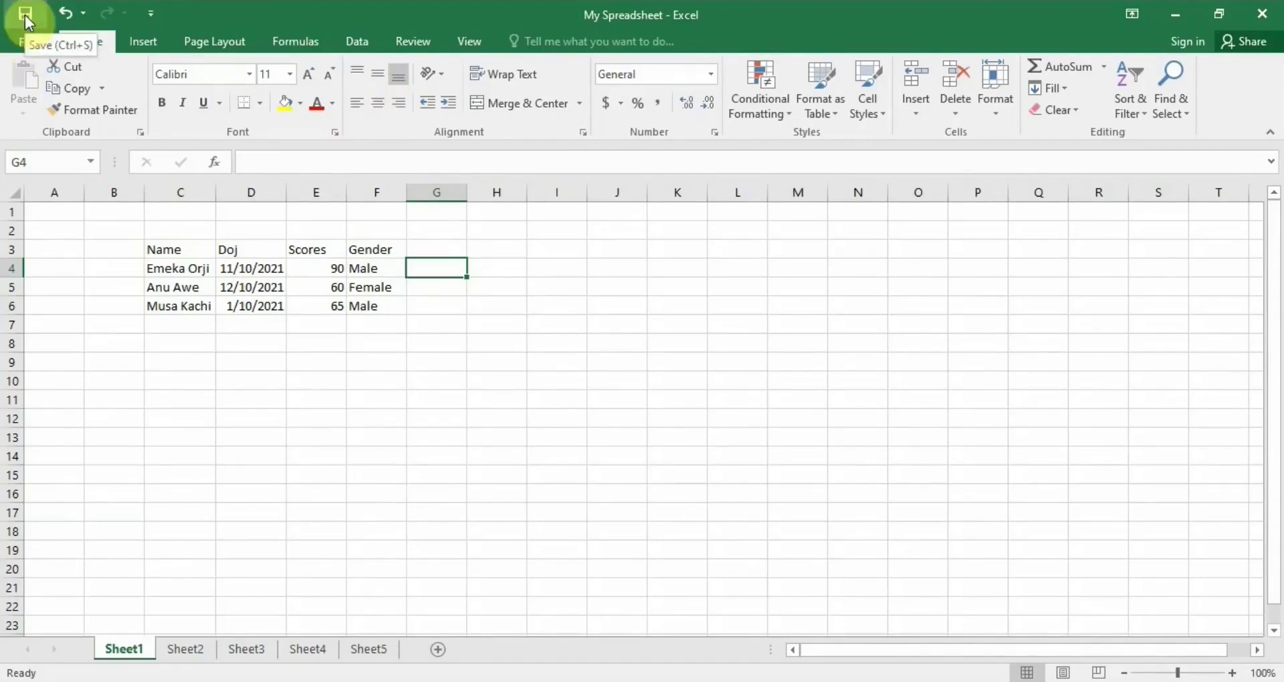
click(27, 14)
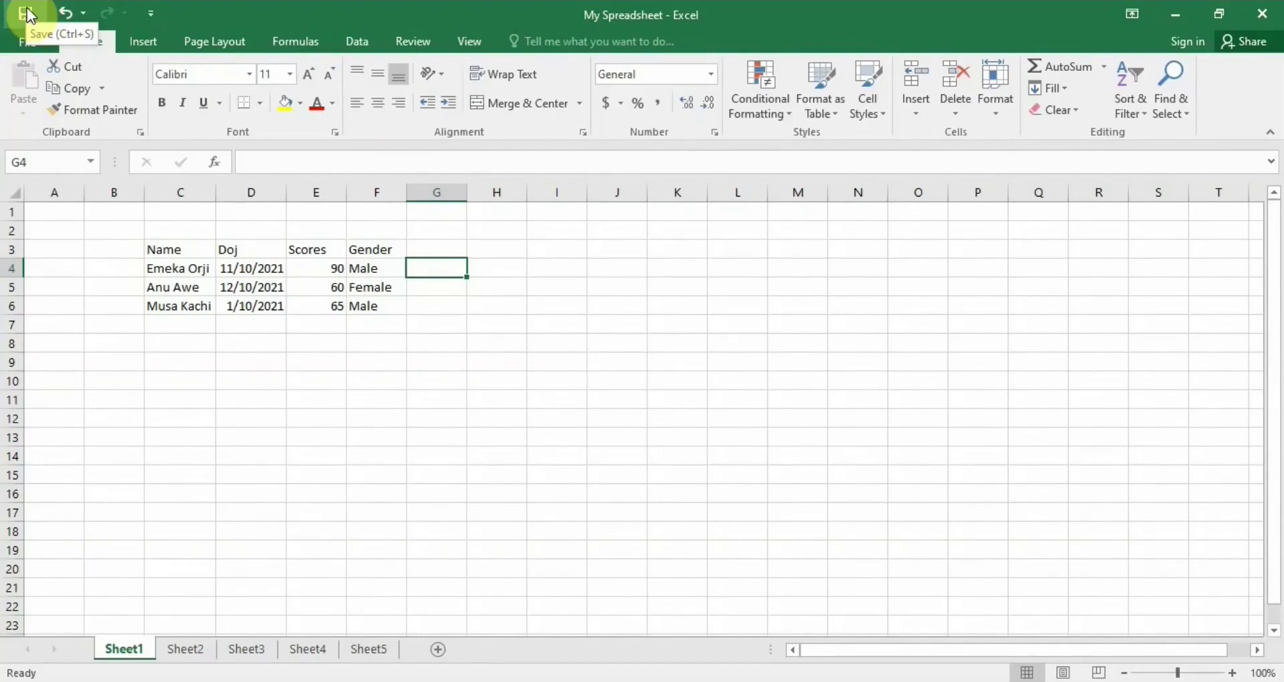
click(27, 10)
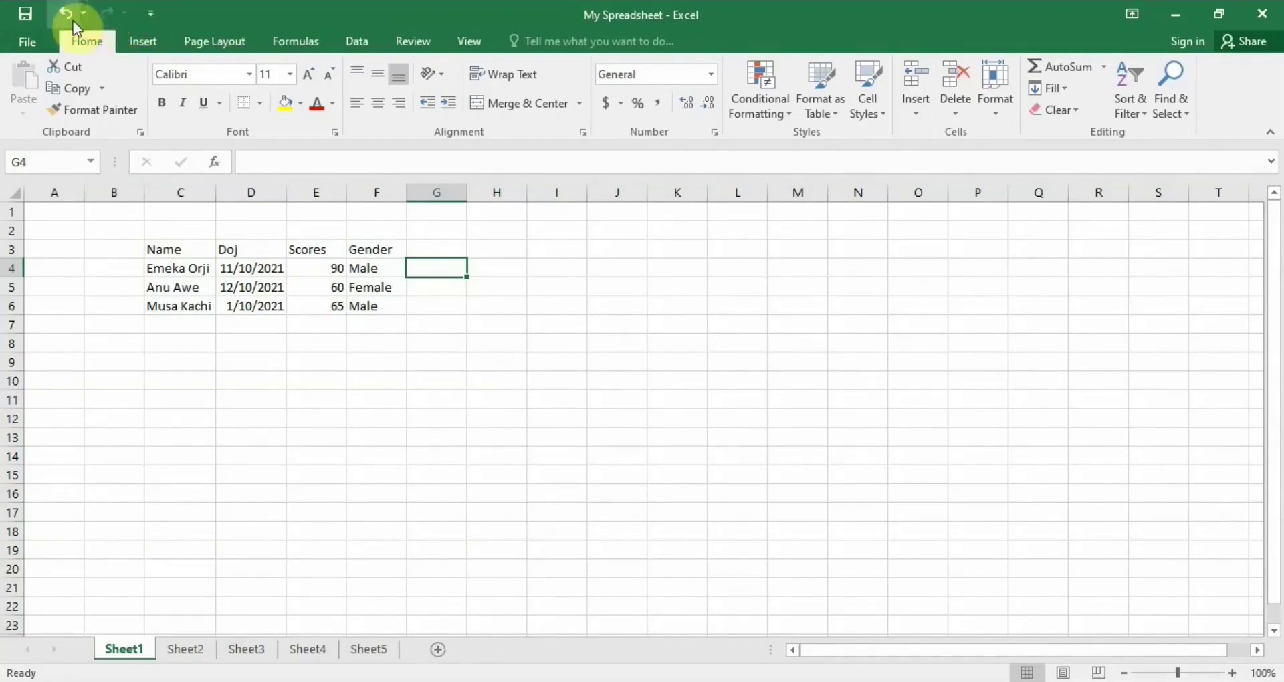
- Remove the Redo command from the Quick Access Toolbar and apply the change
click(149, 11)
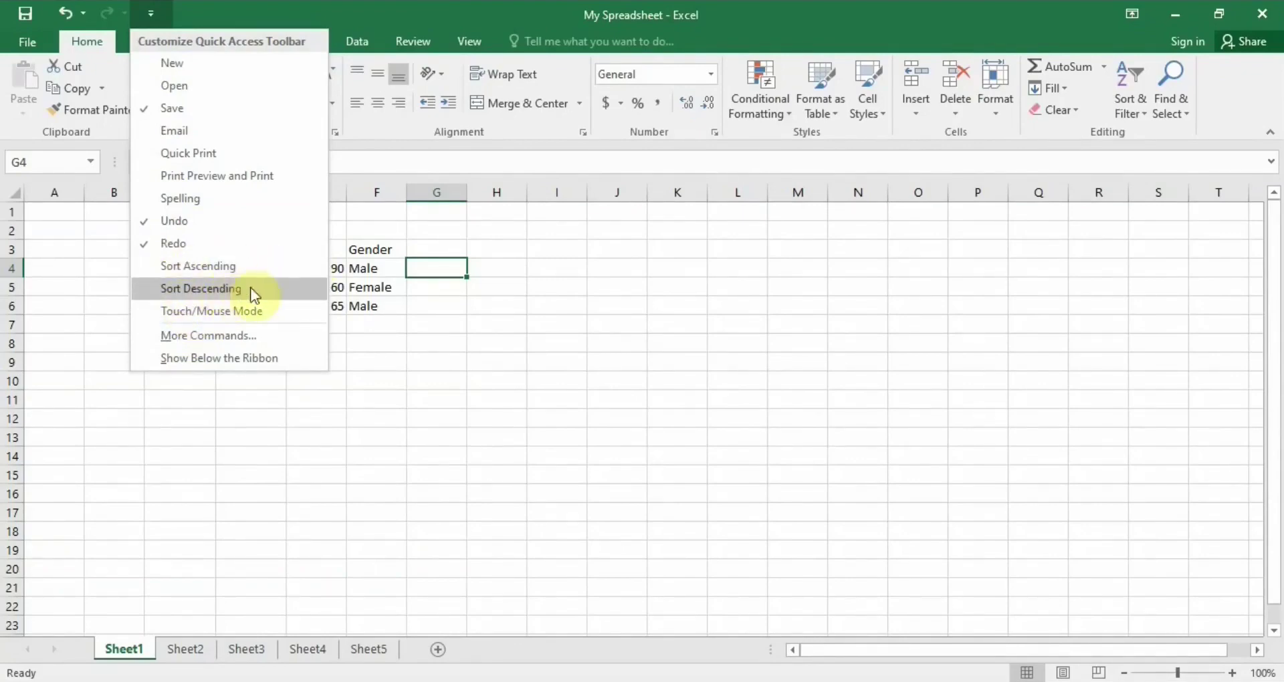
click(209, 336)
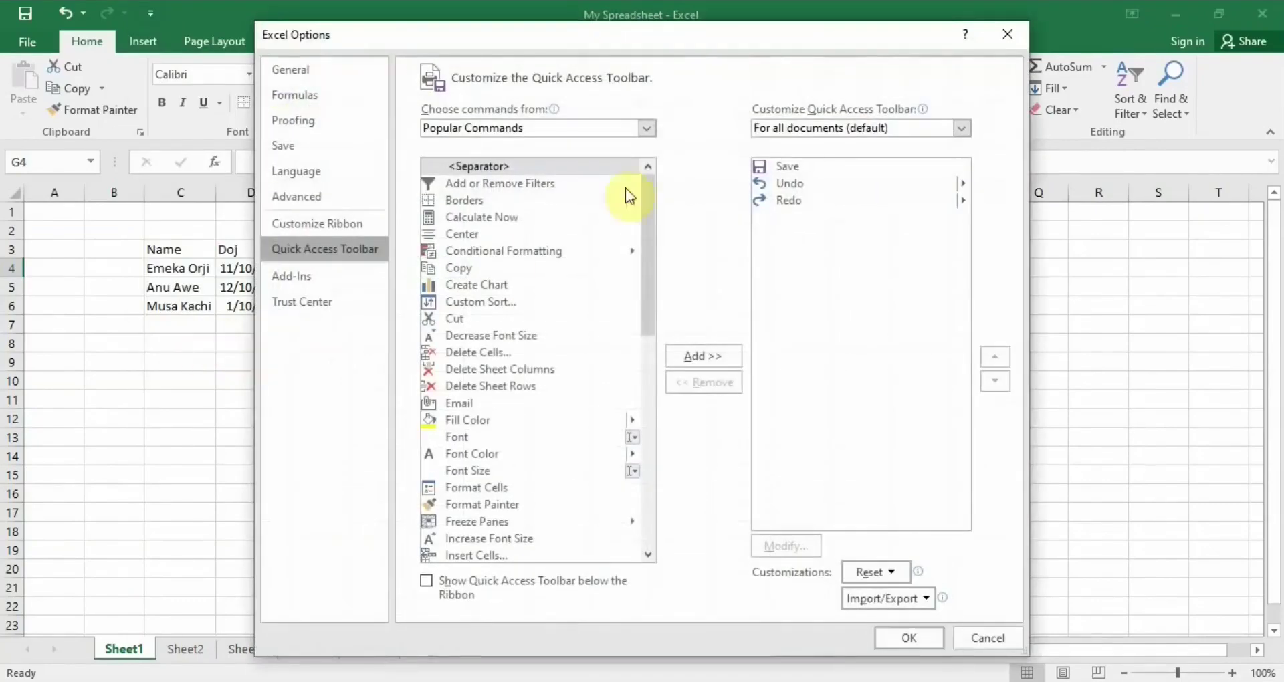
click(789, 166)
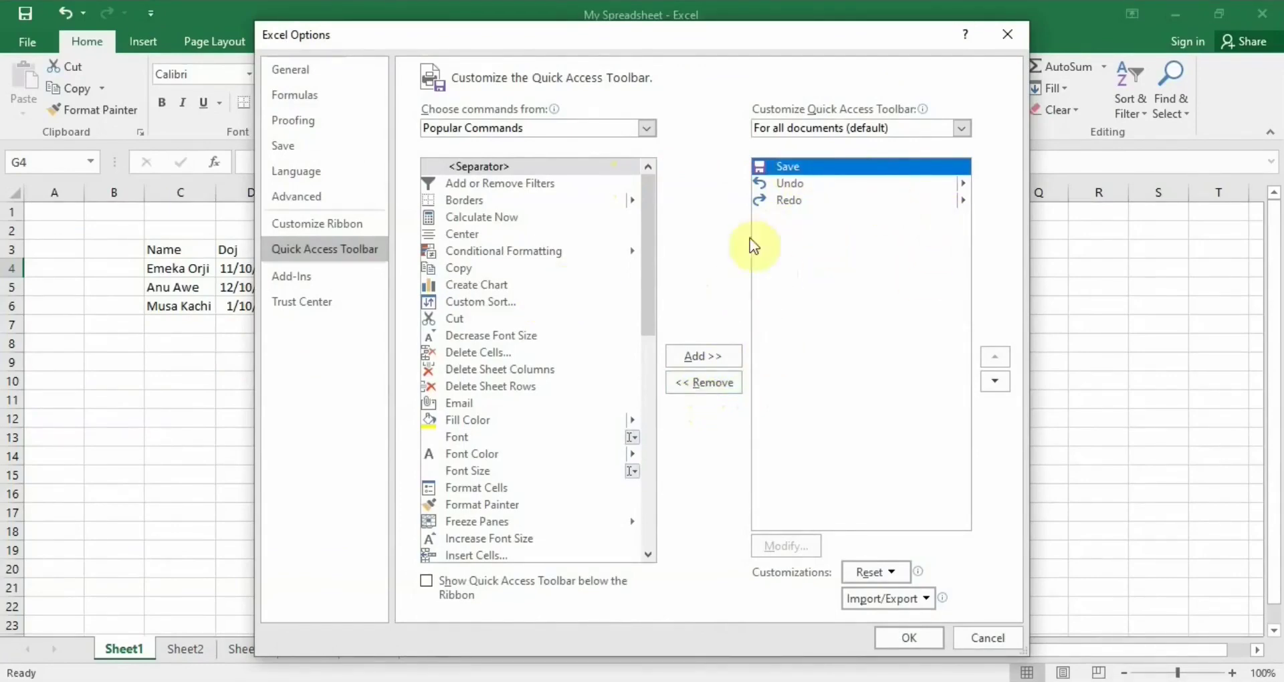
click(792, 201)
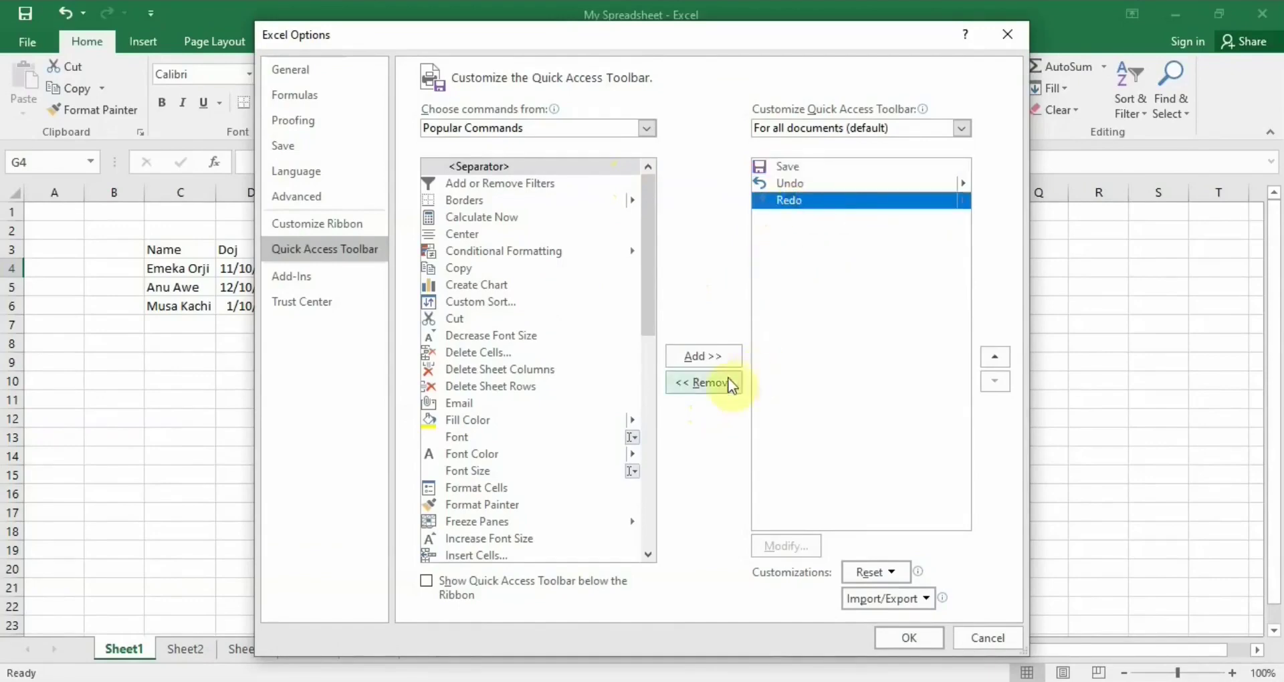
click(701, 384)
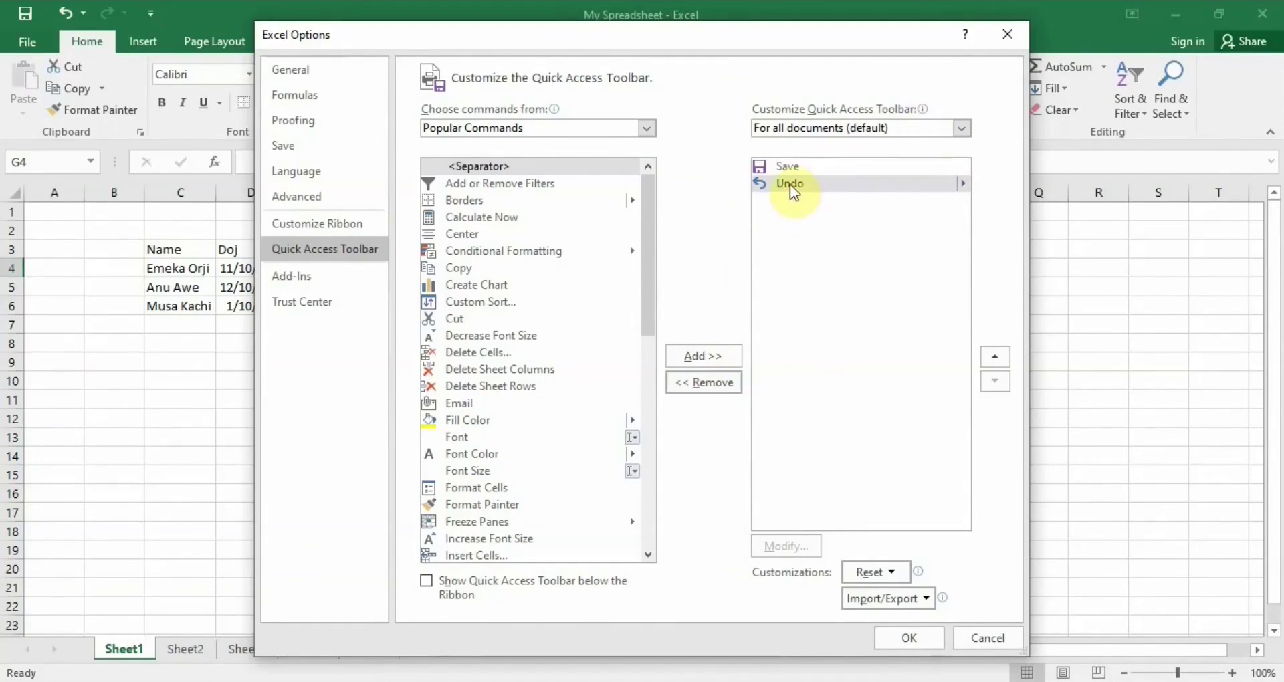
click(897, 637)
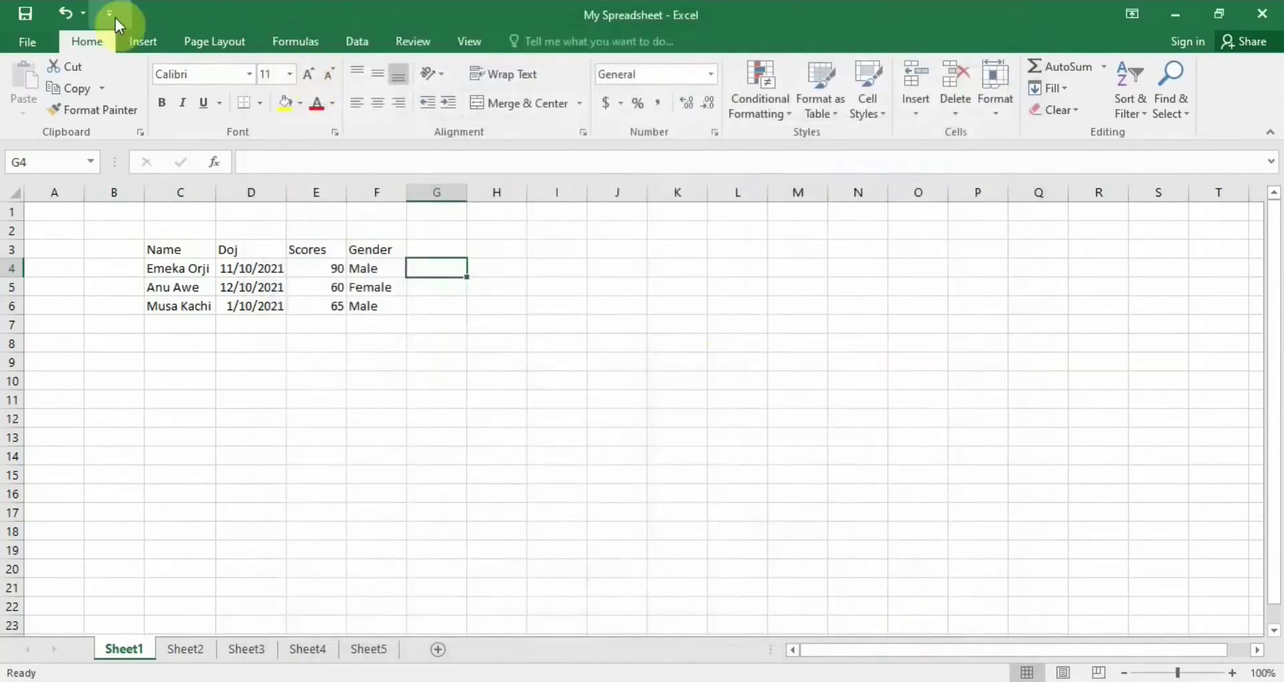
- Open the Quick Access Toolbar options and add the Redo command from Popular Commands back to the toolbar list
click(26, 42)
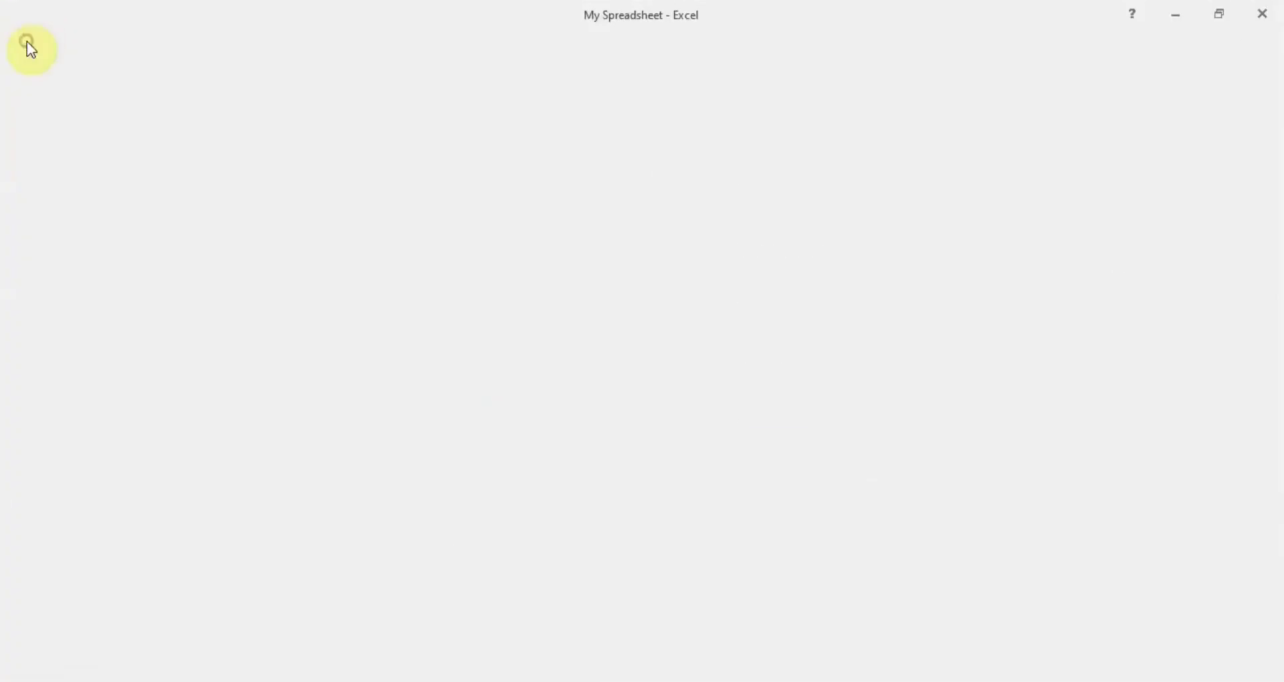
click(29, 28)
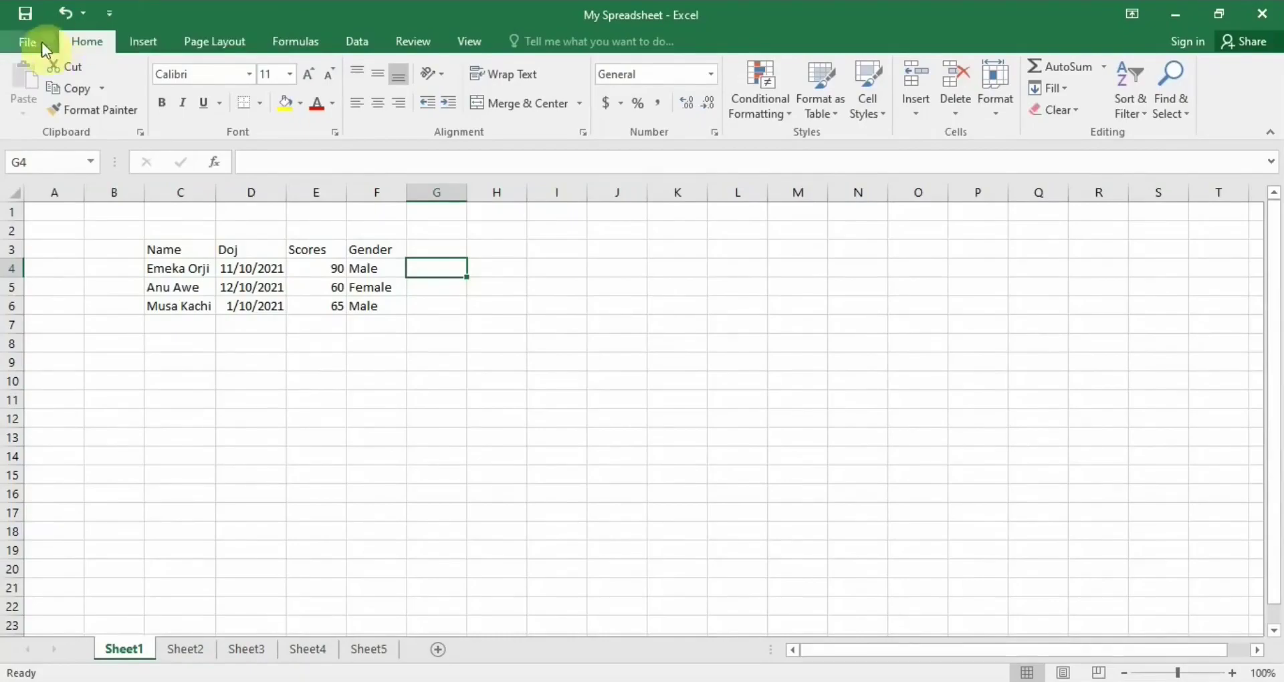
click(24, 43)
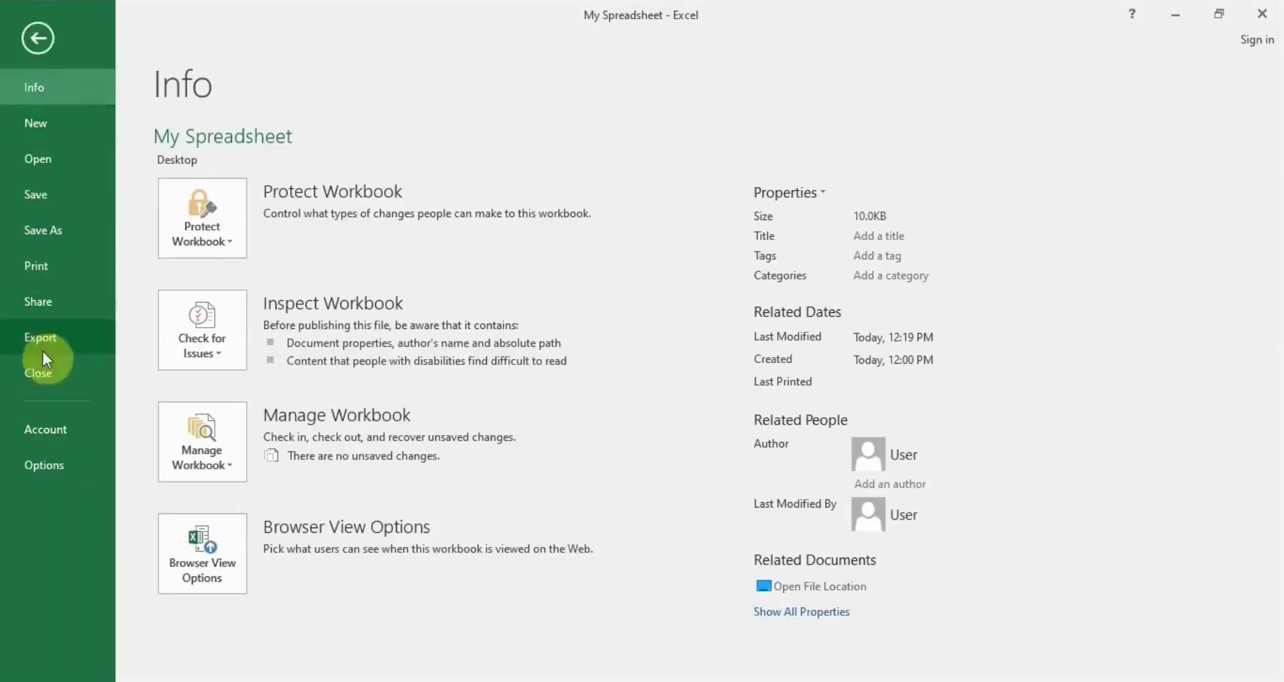
click(74, 464)
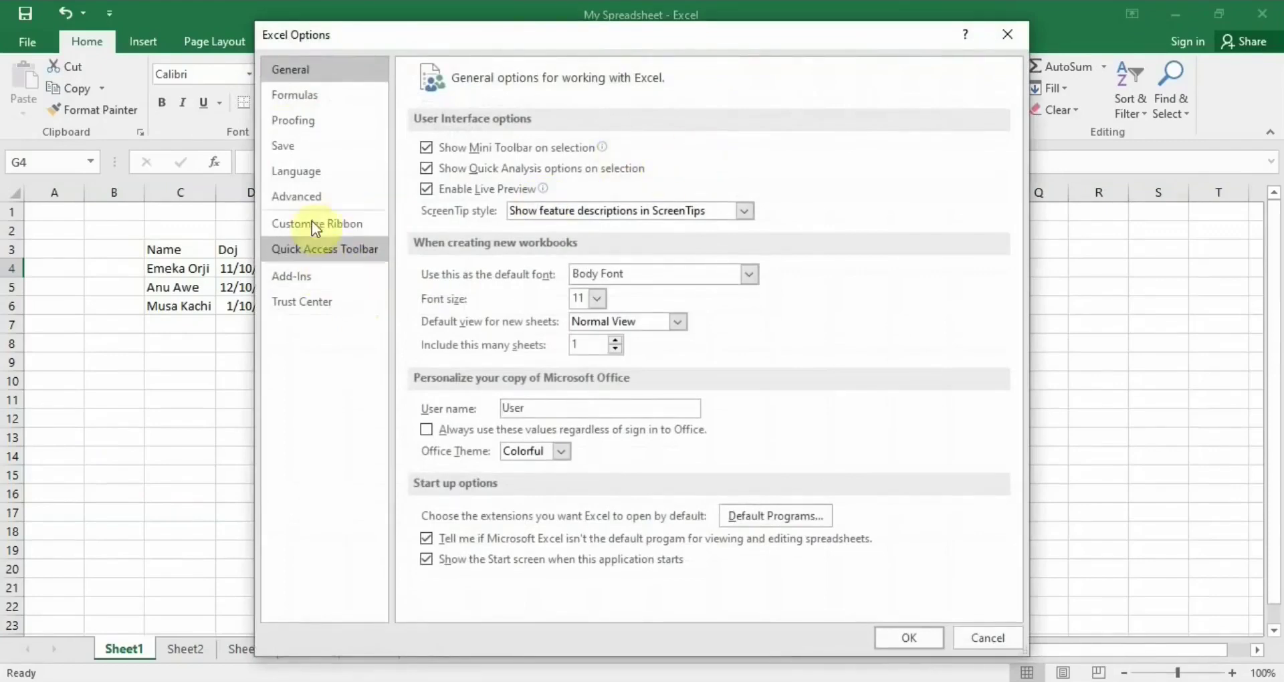
click(309, 253)
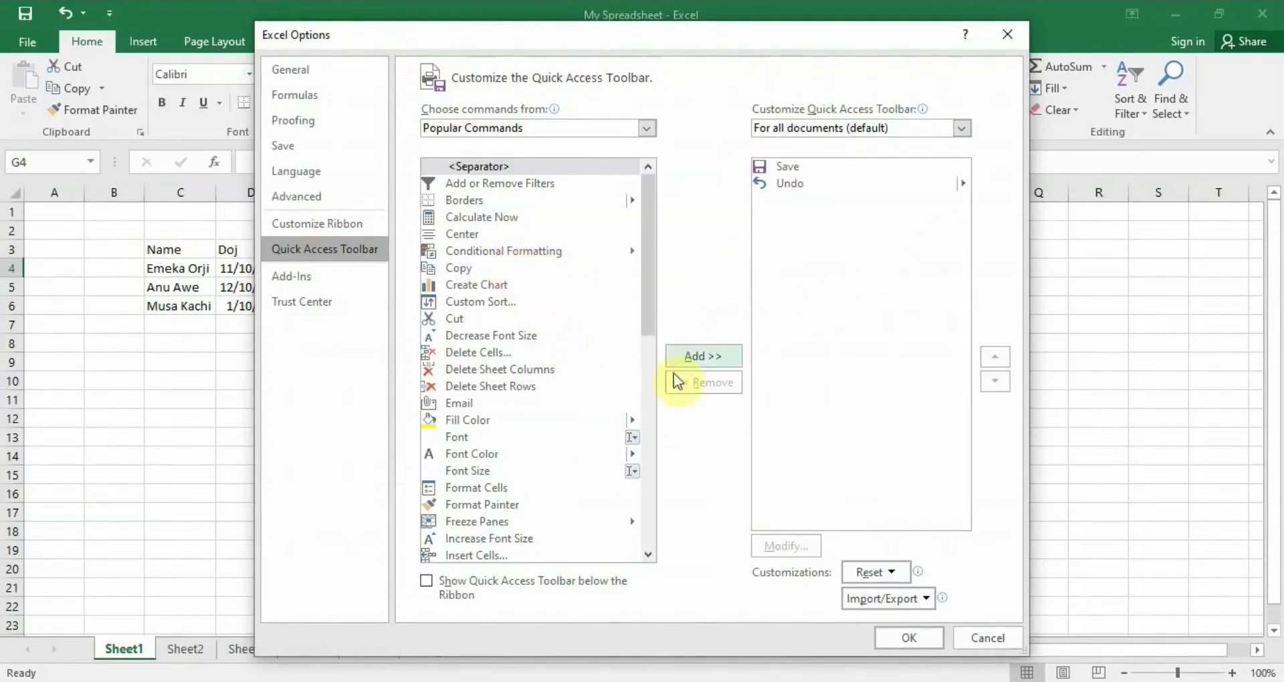
scroll(555, 388, down, 4)
scroll(554, 377, down, 5)
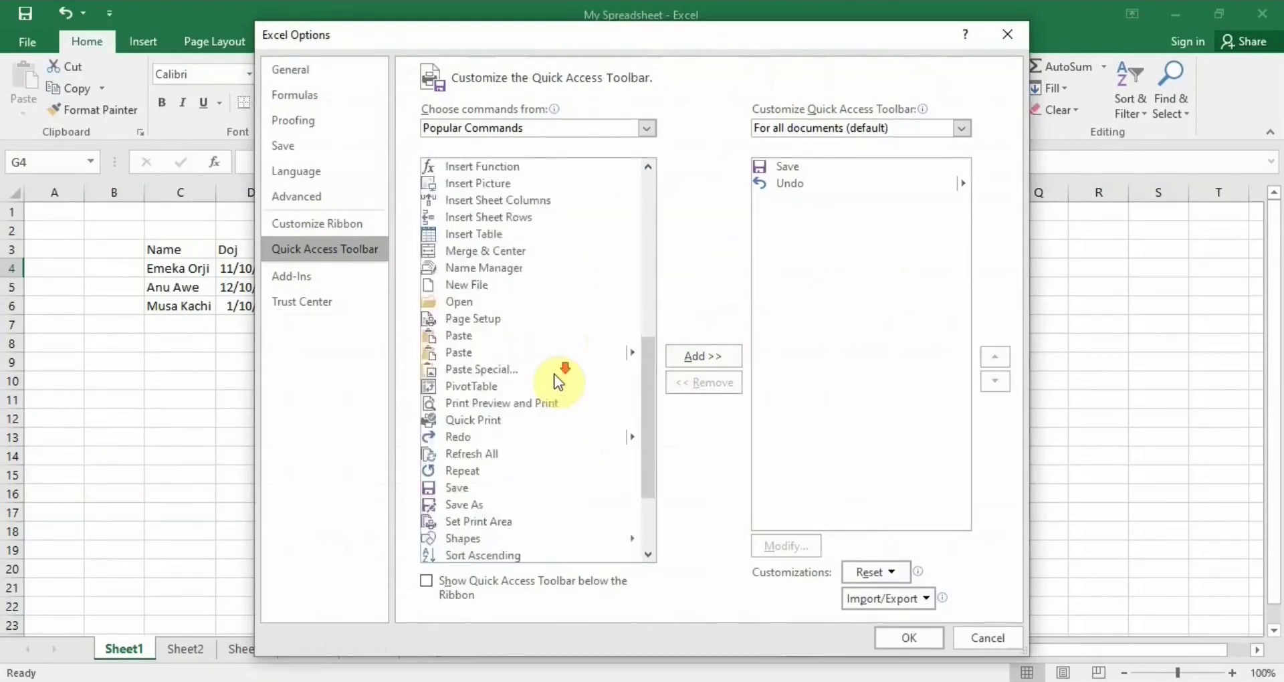
click(462, 396)
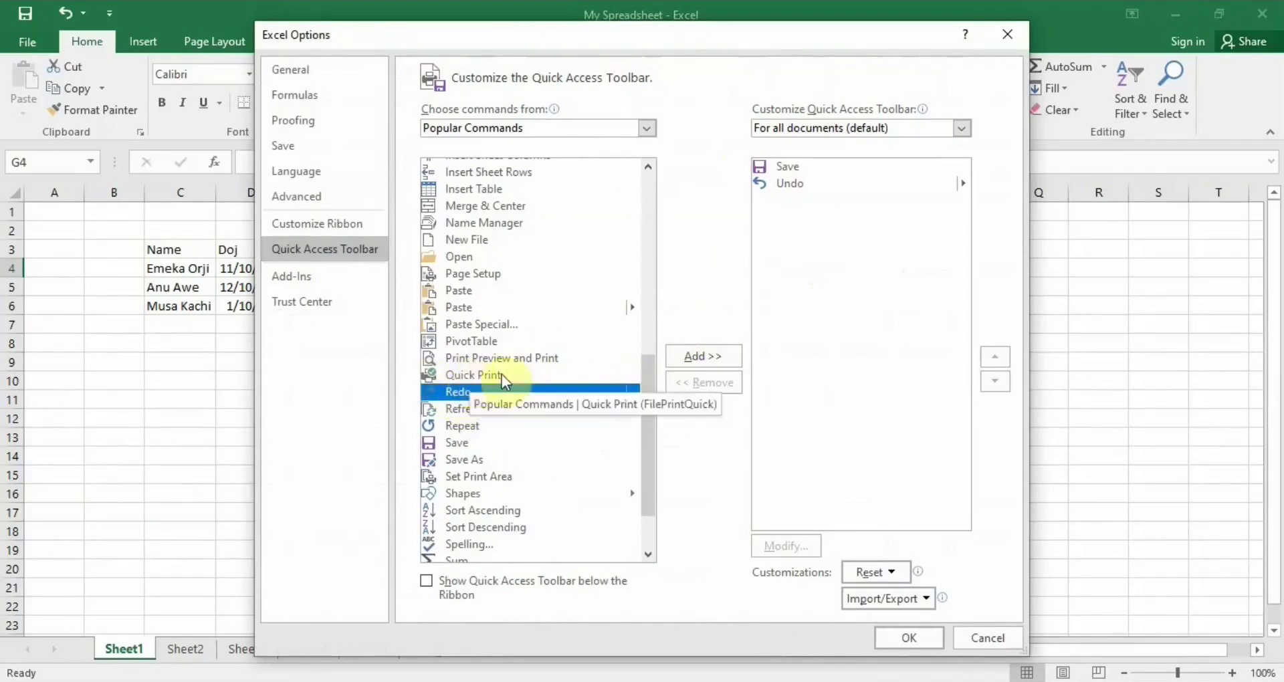
click(709, 356)
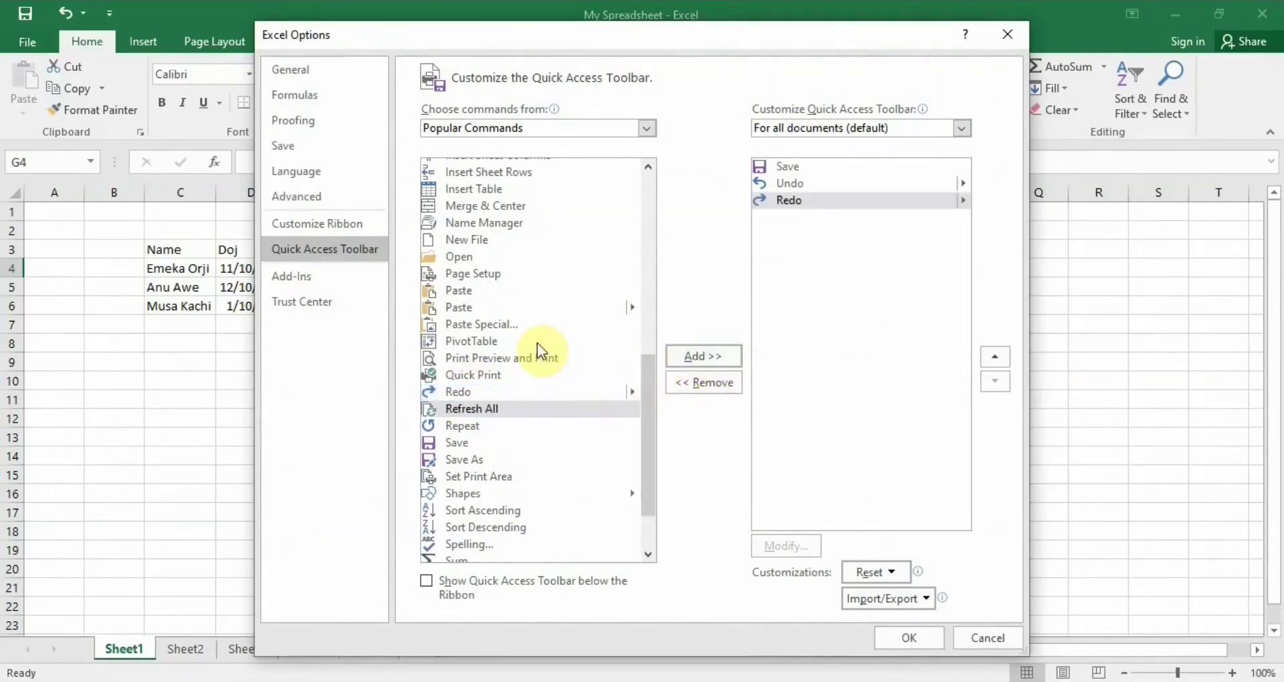
- Add the Copy command from Popular Commands to the Quick Access Toolbar list
scroll(538, 345, down, 2)
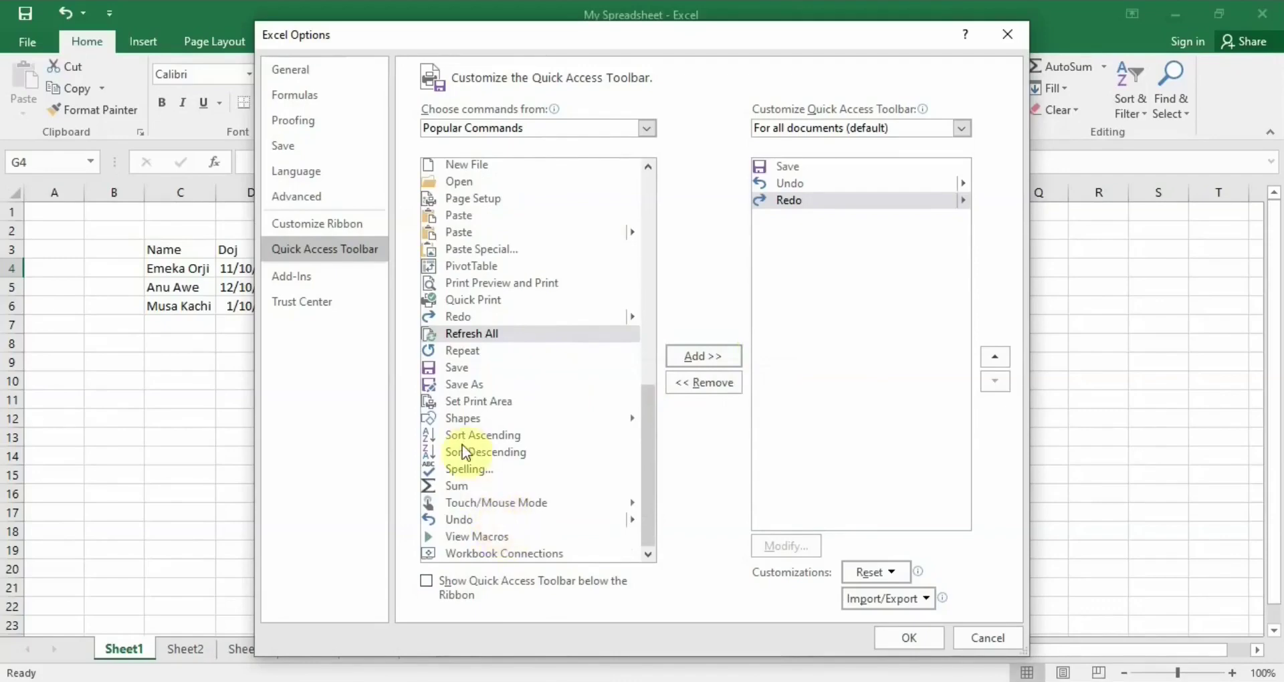
scroll(491, 395, up, 2)
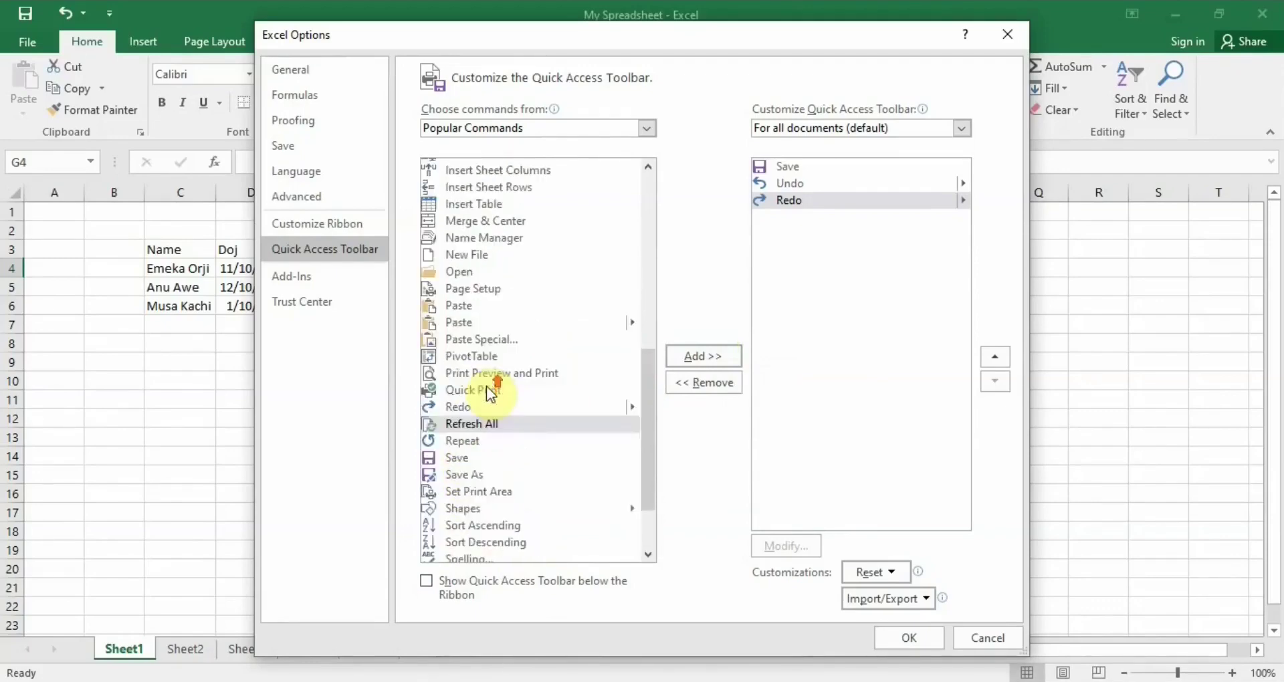
scroll(491, 395, up, 9)
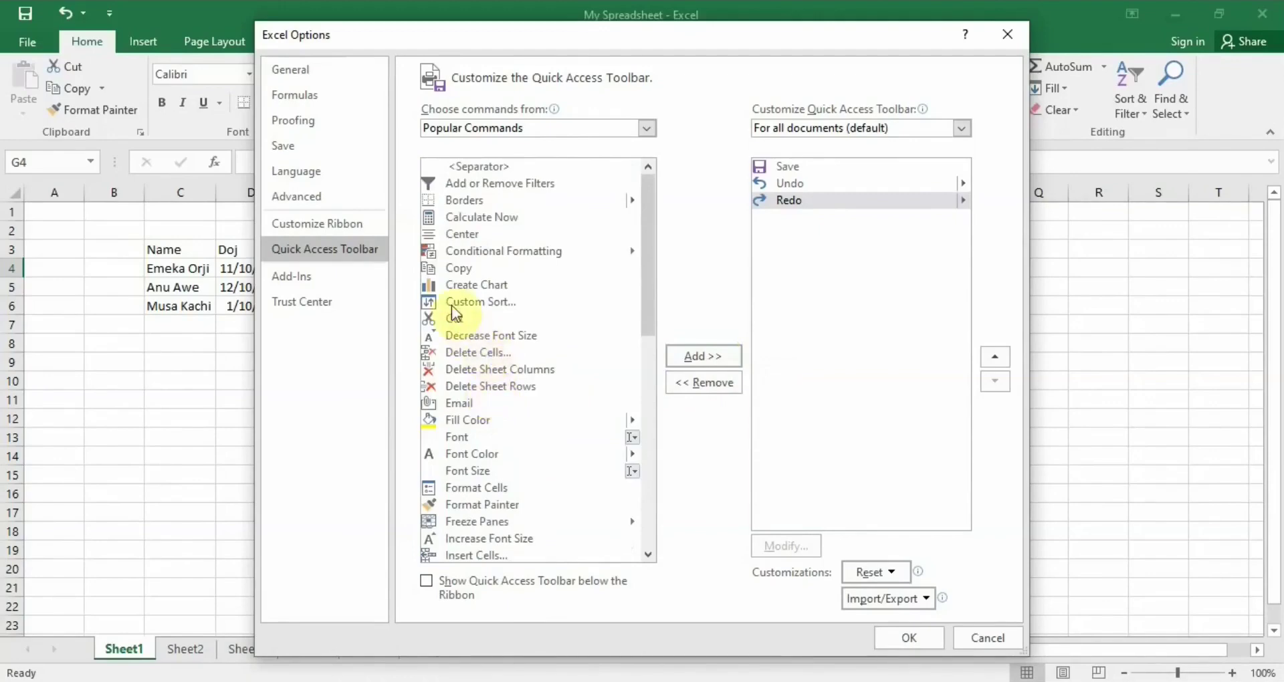
click(460, 271)
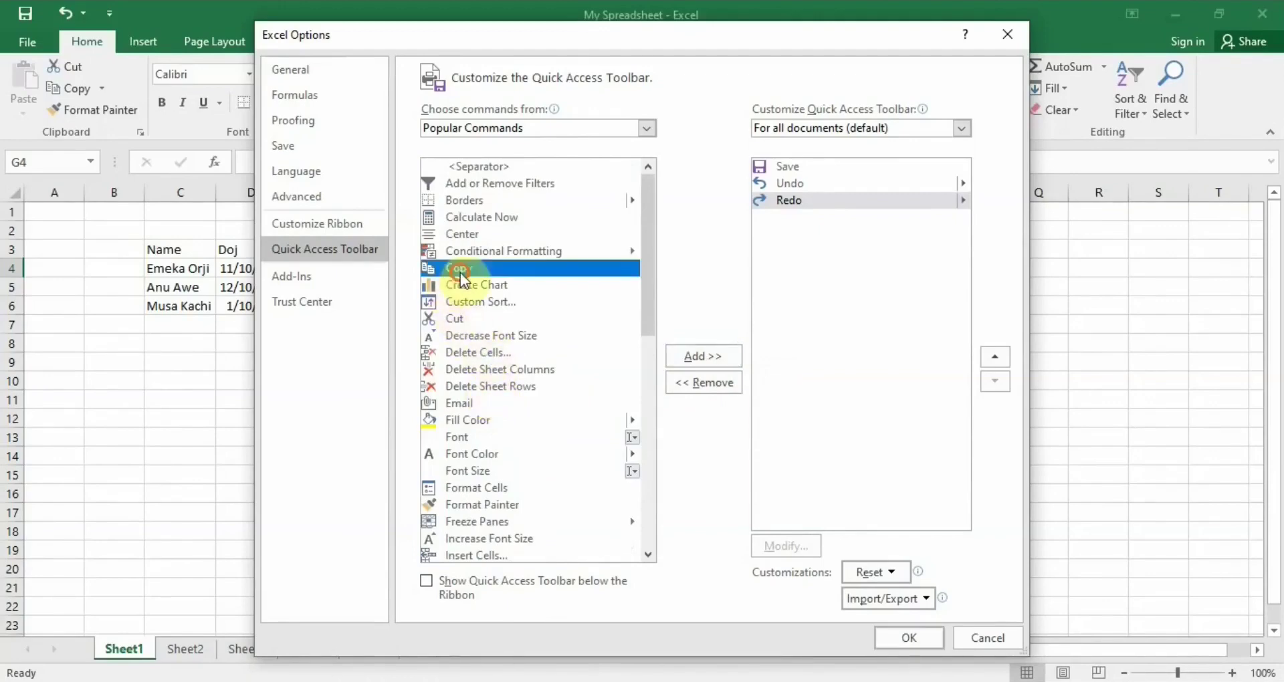
click(717, 364)
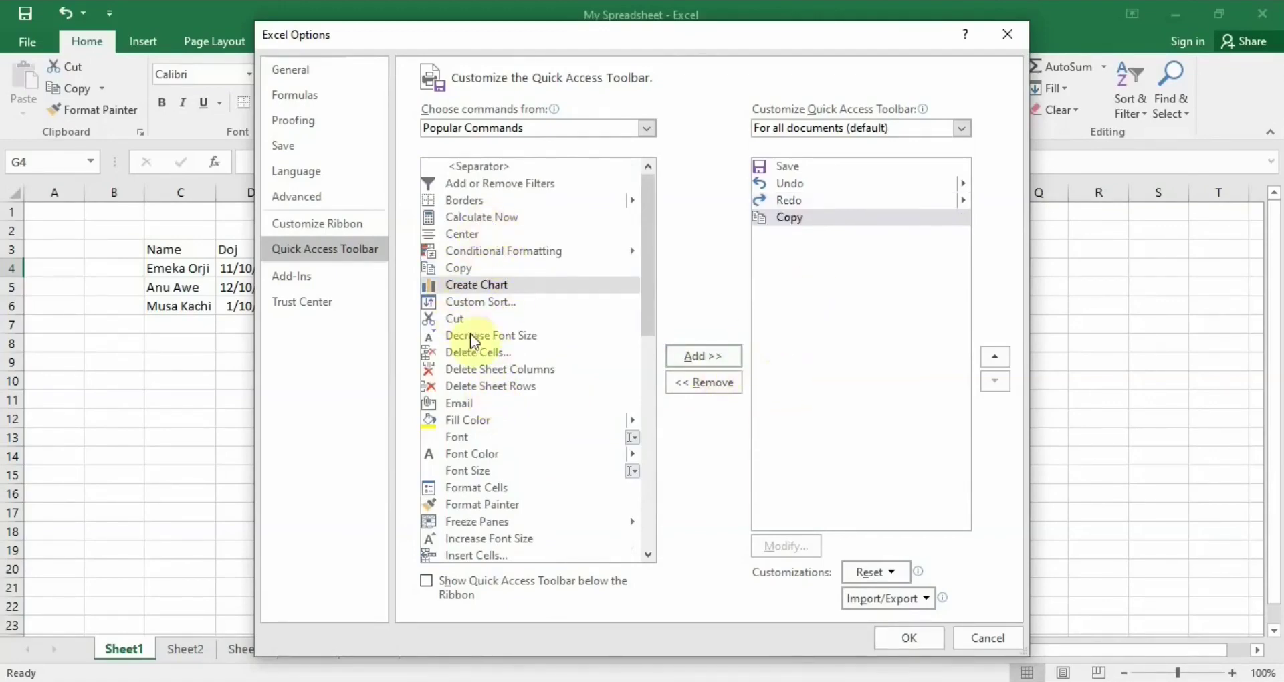
- Add the Save As command to the Quick Access Toolbar list and remove it again
scroll(502, 427, down, 4)
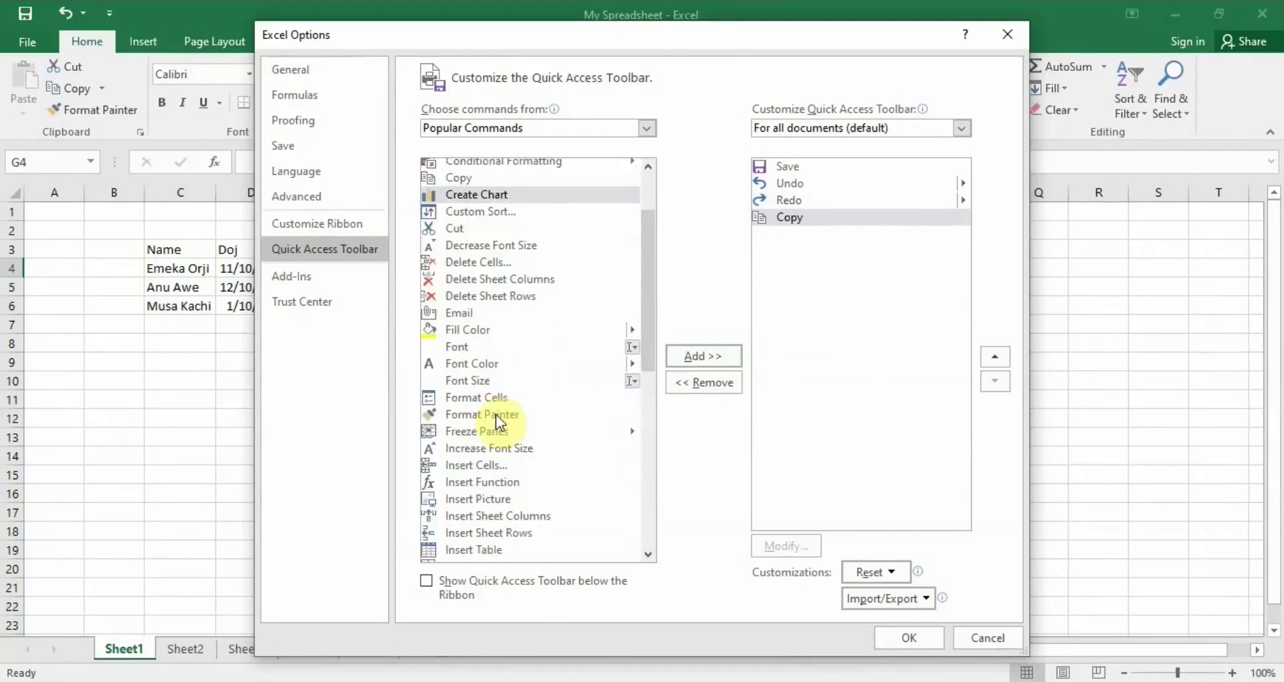
scroll(496, 408, down, 1)
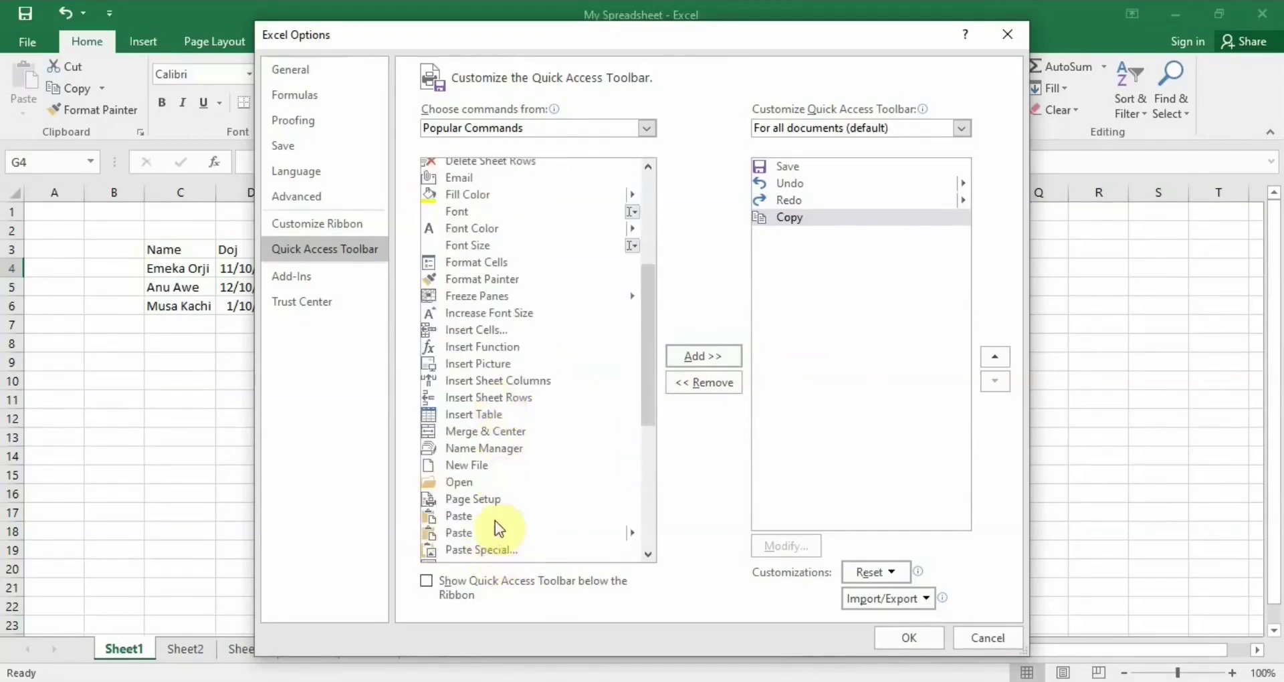
scroll(515, 468, up, 2)
scroll(528, 442, down, 4)
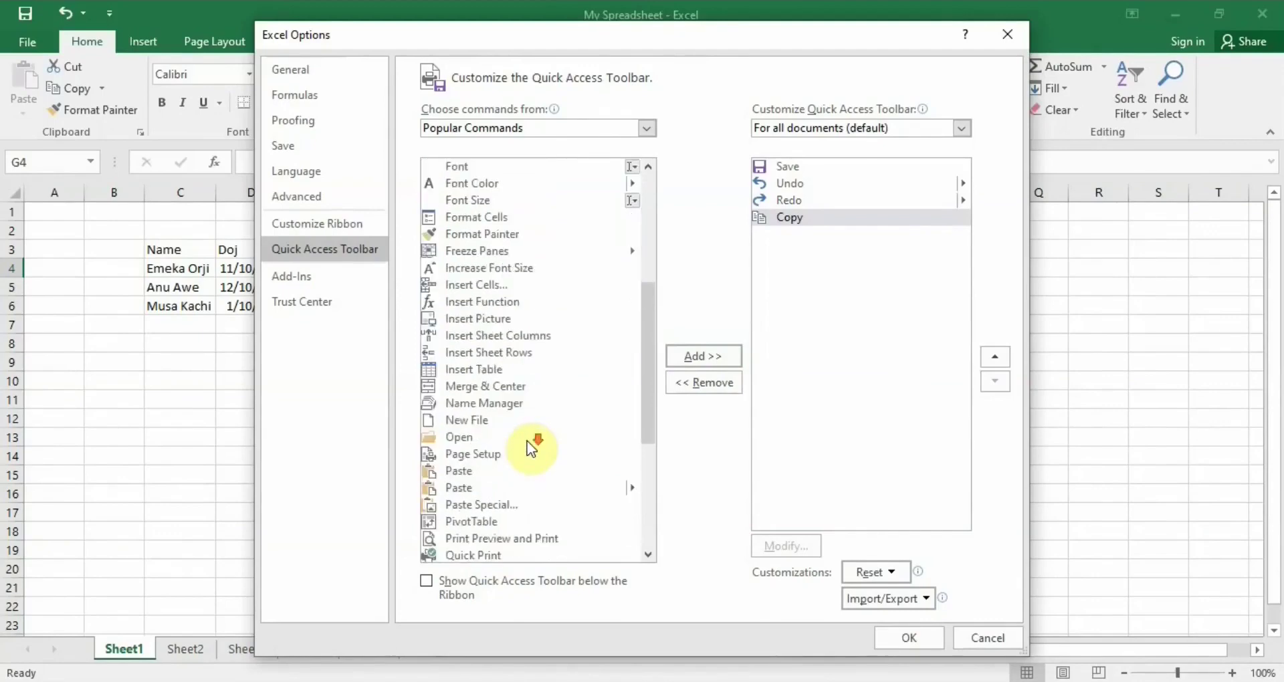
scroll(527, 440, down, 4)
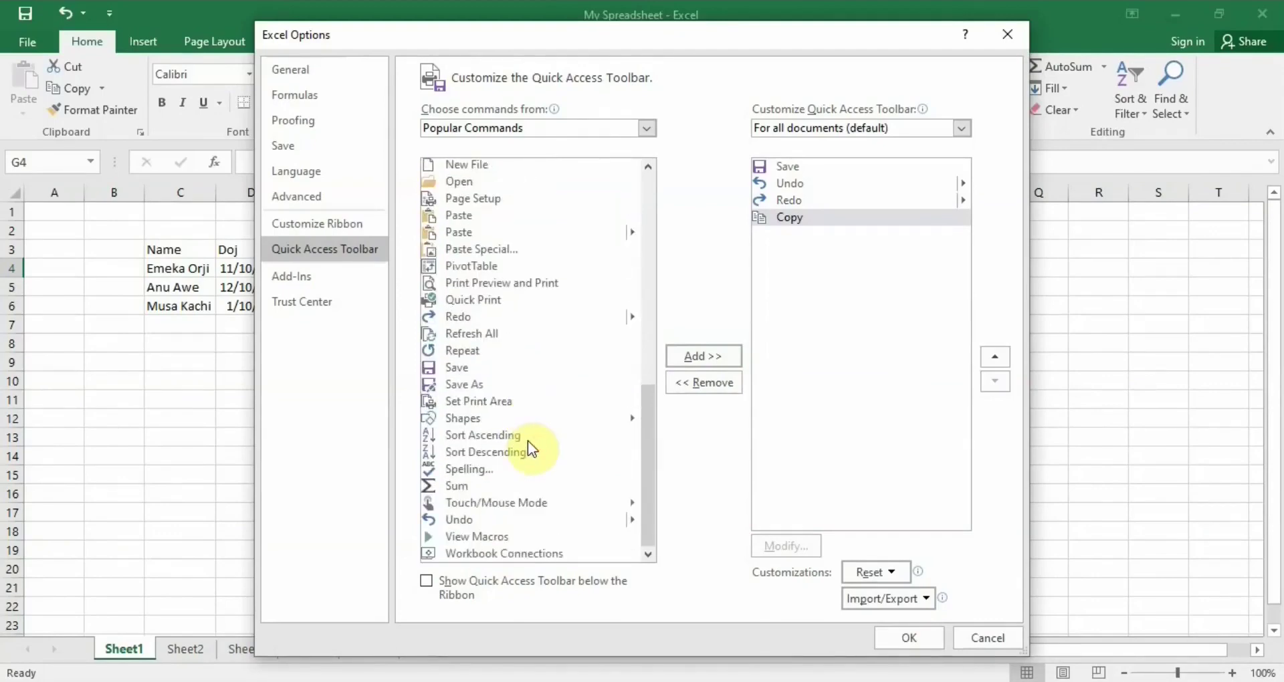
scroll(532, 448, up, 1)
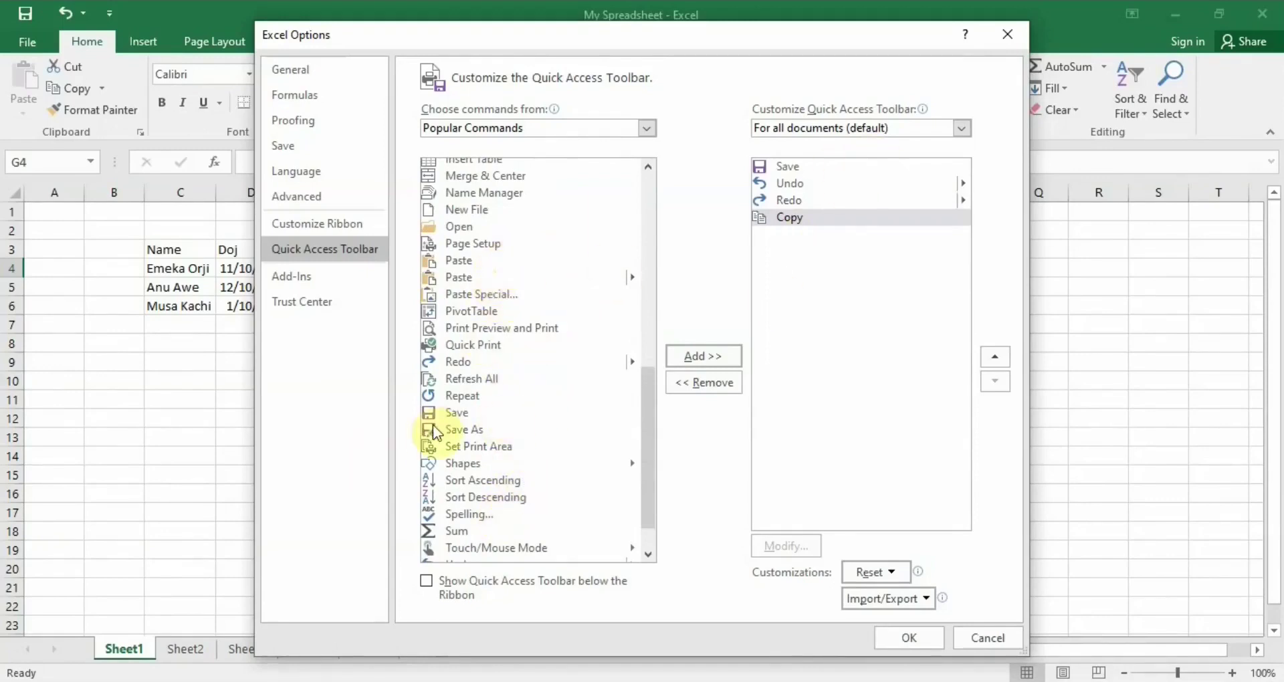
click(459, 432)
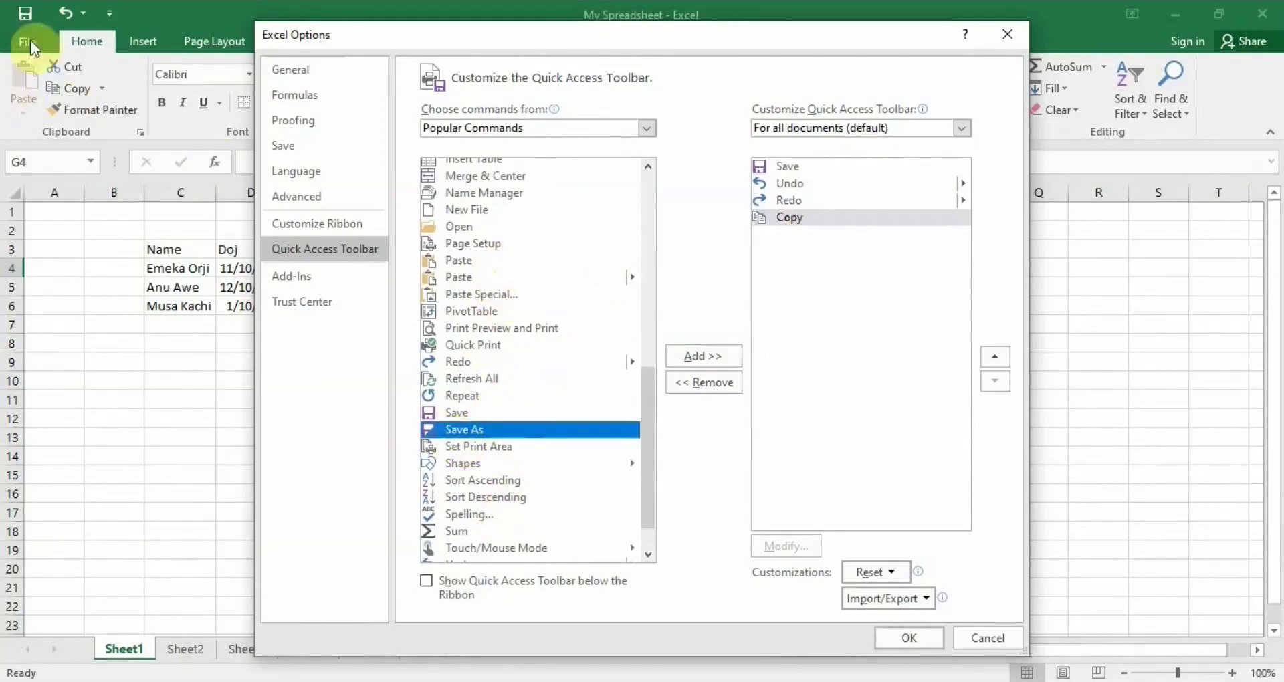
click(696, 357)
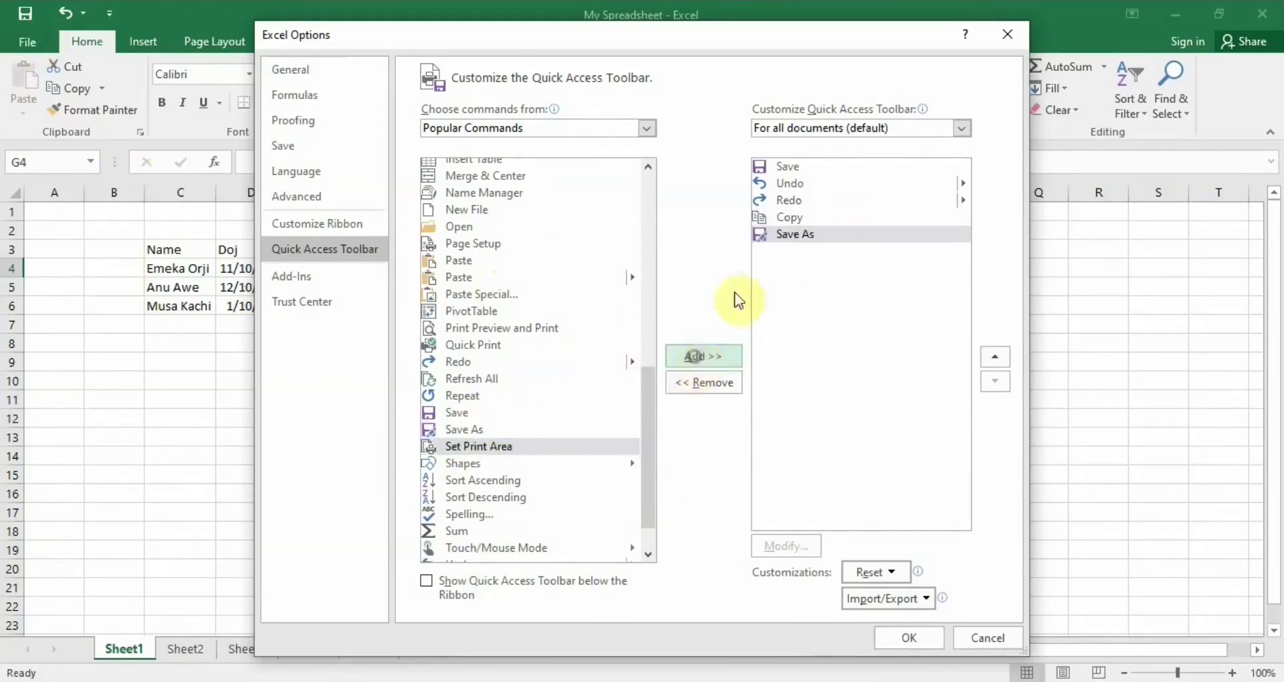
click(825, 231)
click(713, 382)
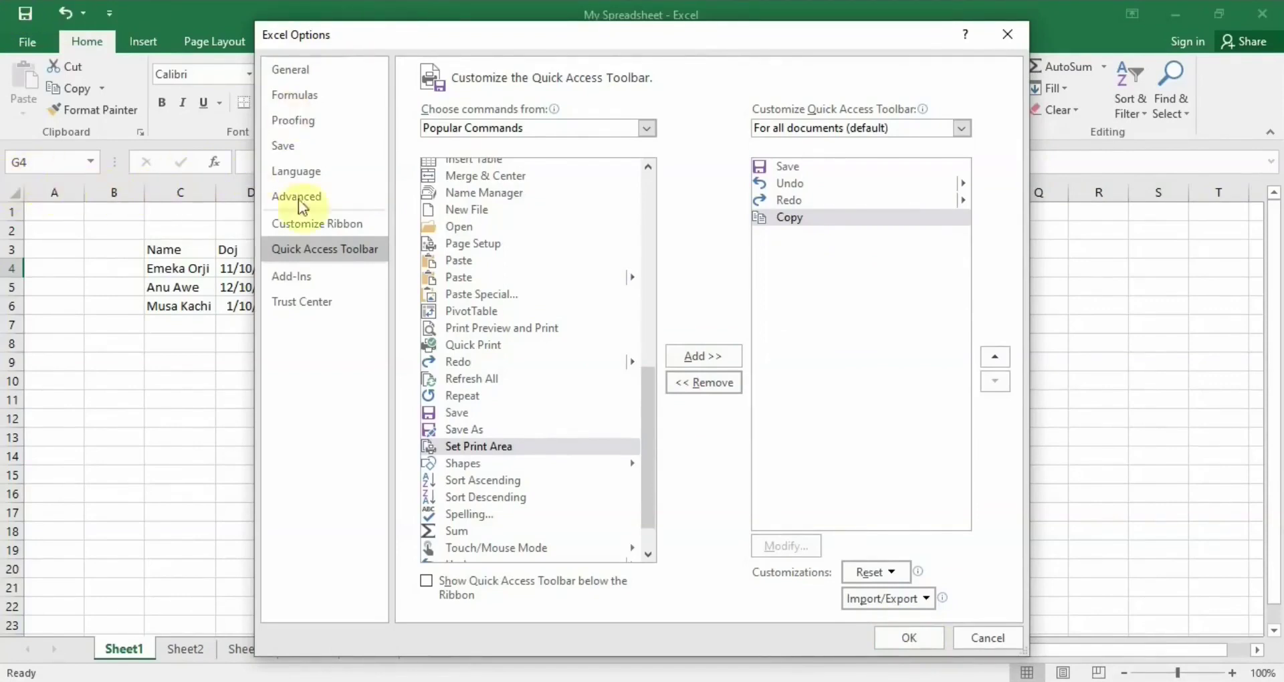
- Set the Quick Access Toolbar to show below the ribbon and apply the customizations
click(427, 581)
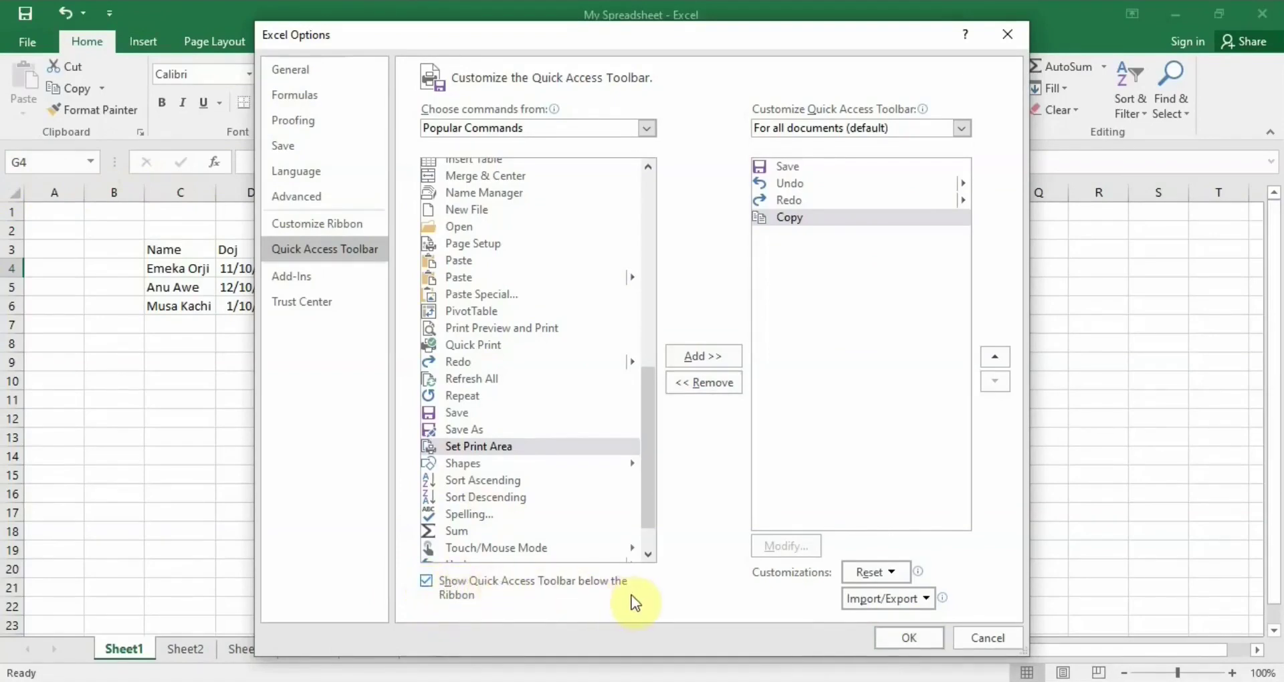
click(901, 639)
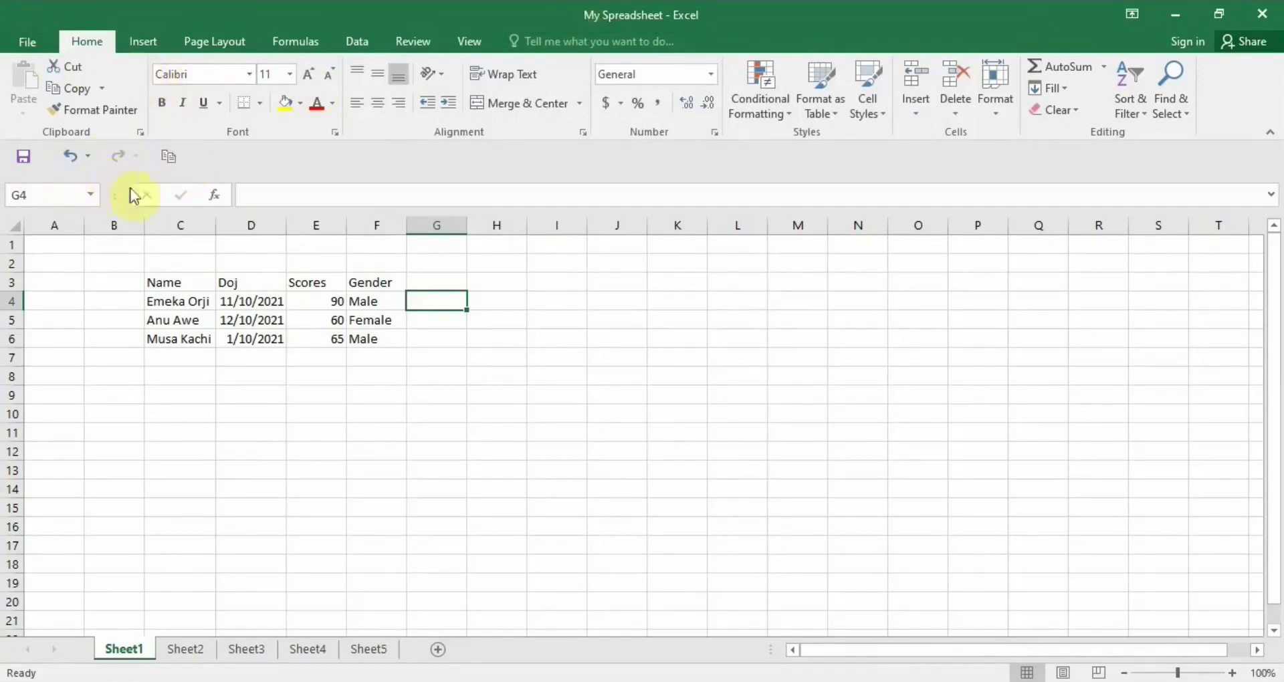
click(22, 48)
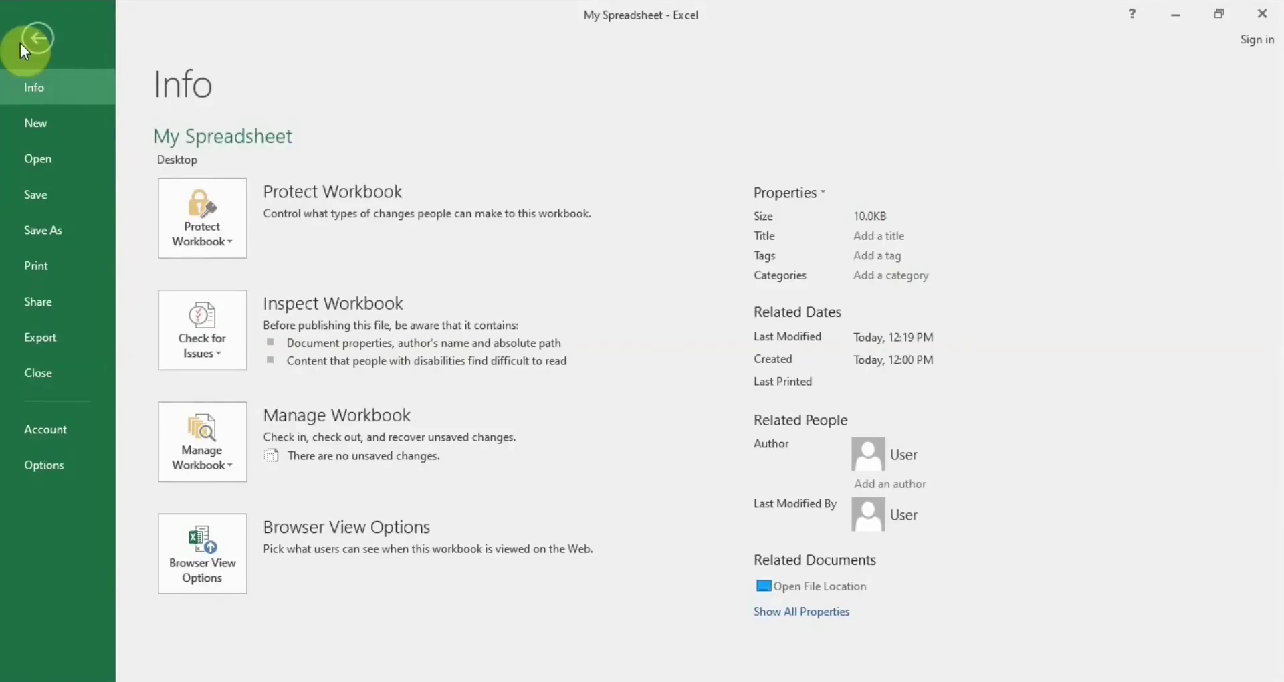
click(22, 46)
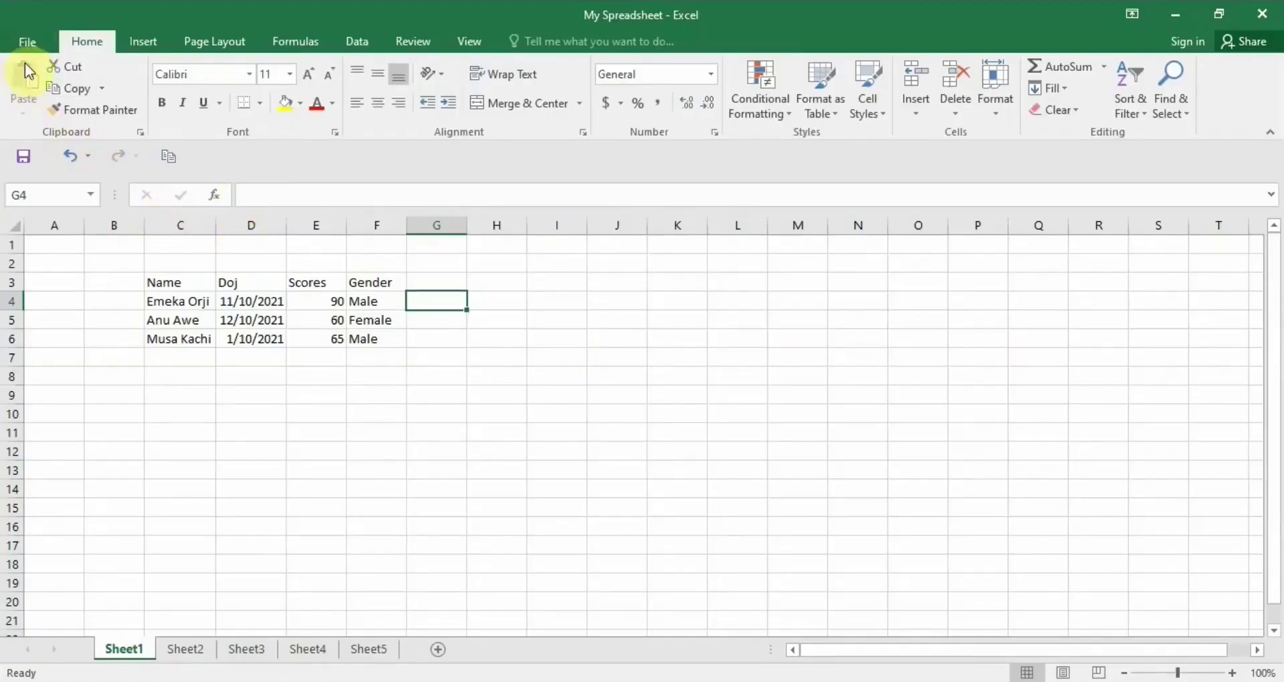
- Turn off showing the Quick Access Toolbar below the ribbon in the Excel options and apply the change
click(29, 37)
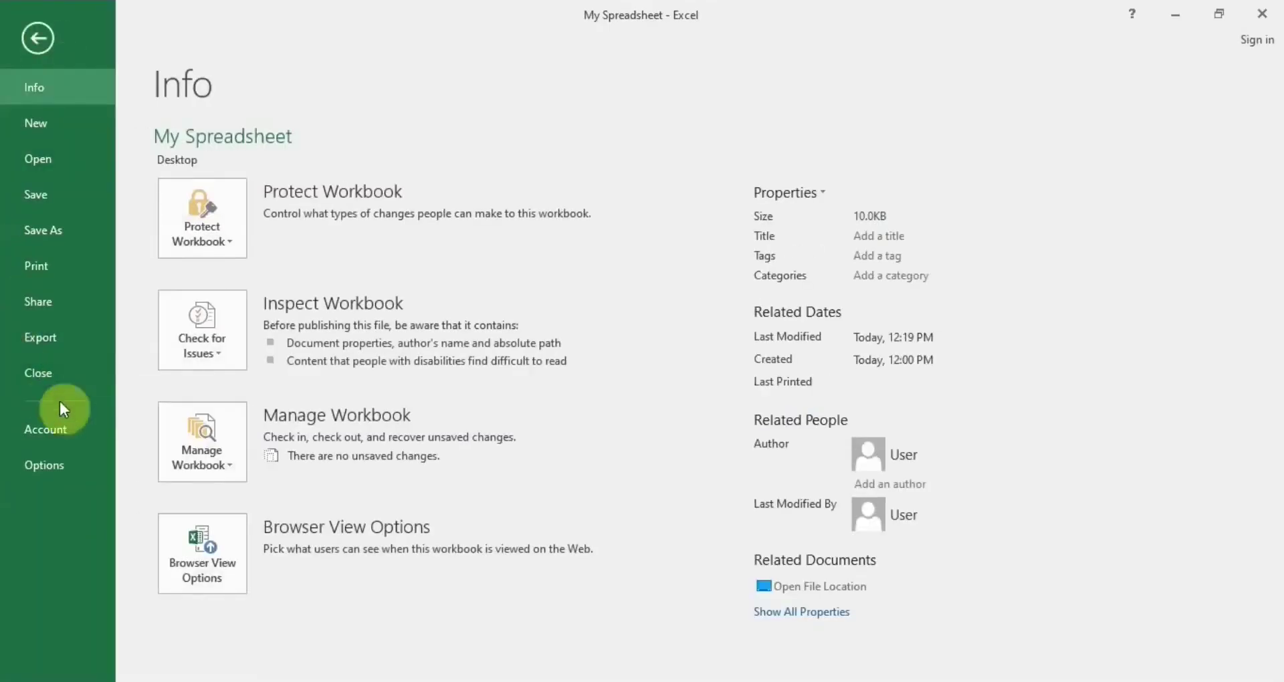
click(63, 465)
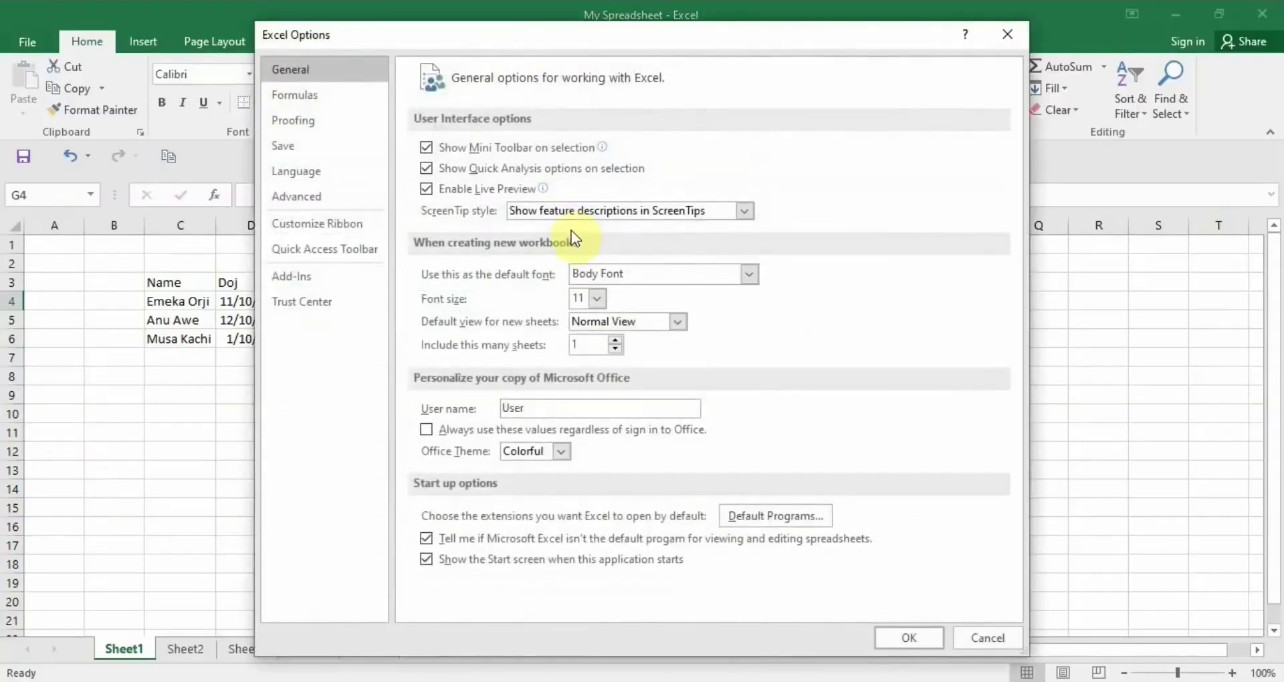
click(341, 251)
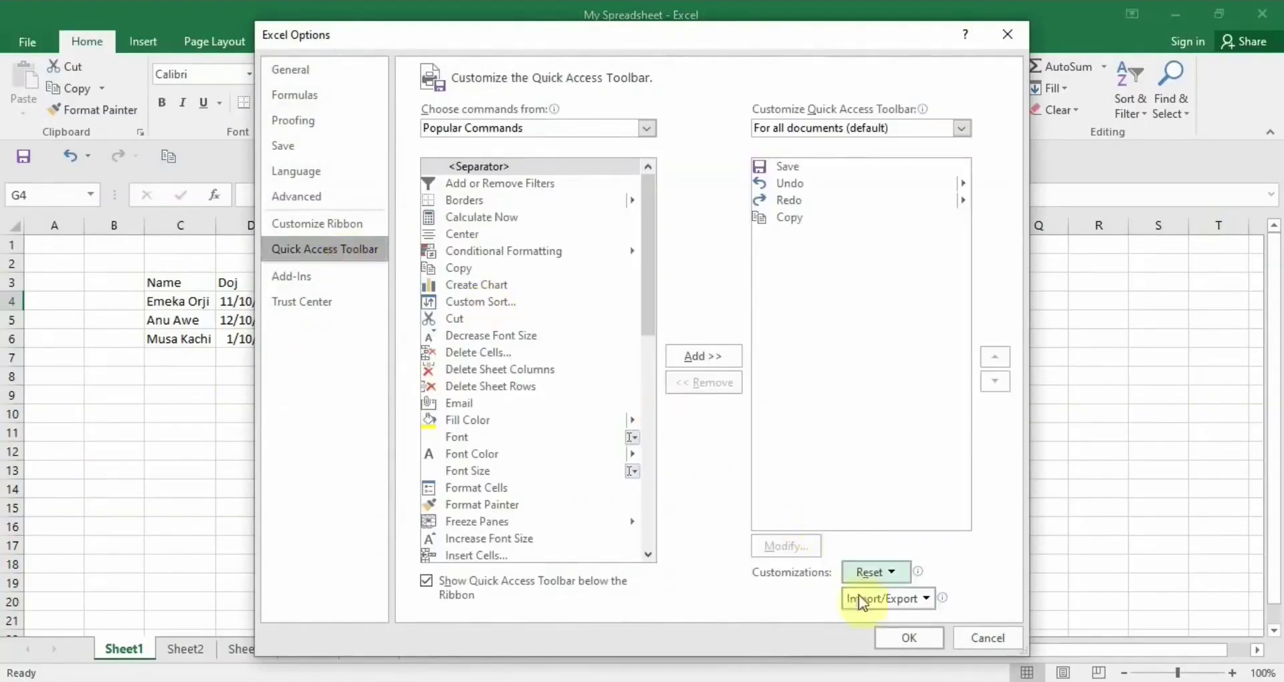
click(428, 581)
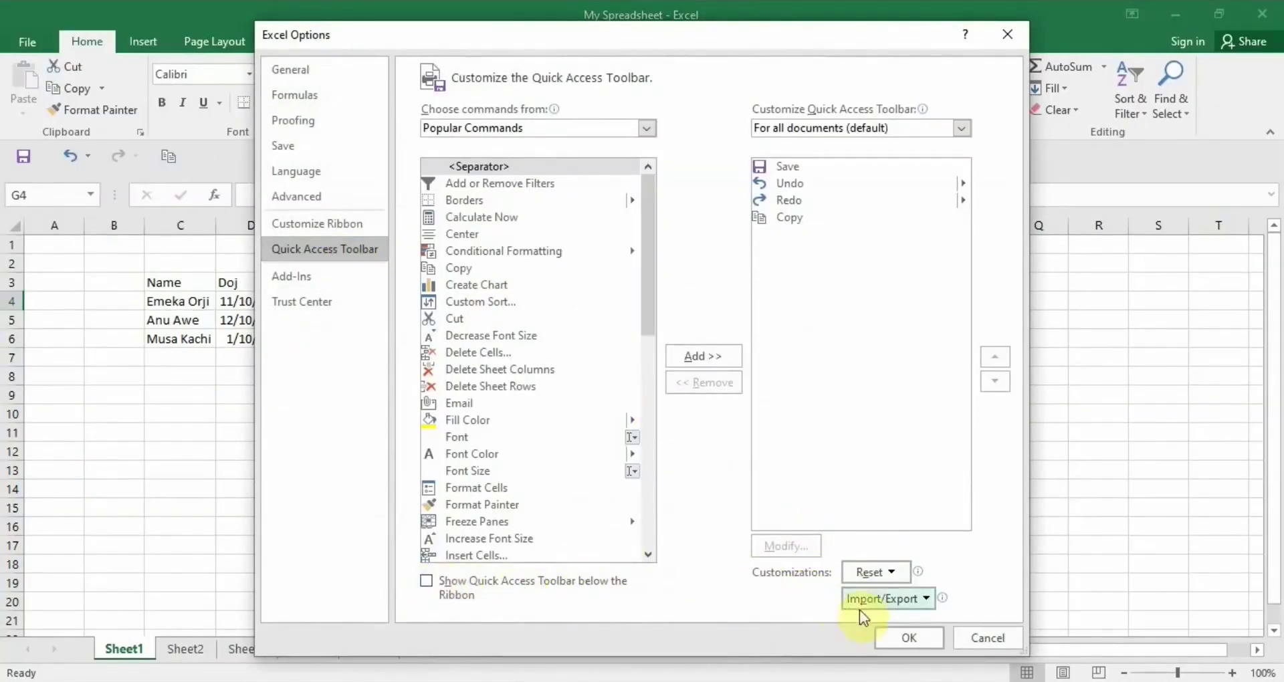
click(910, 641)
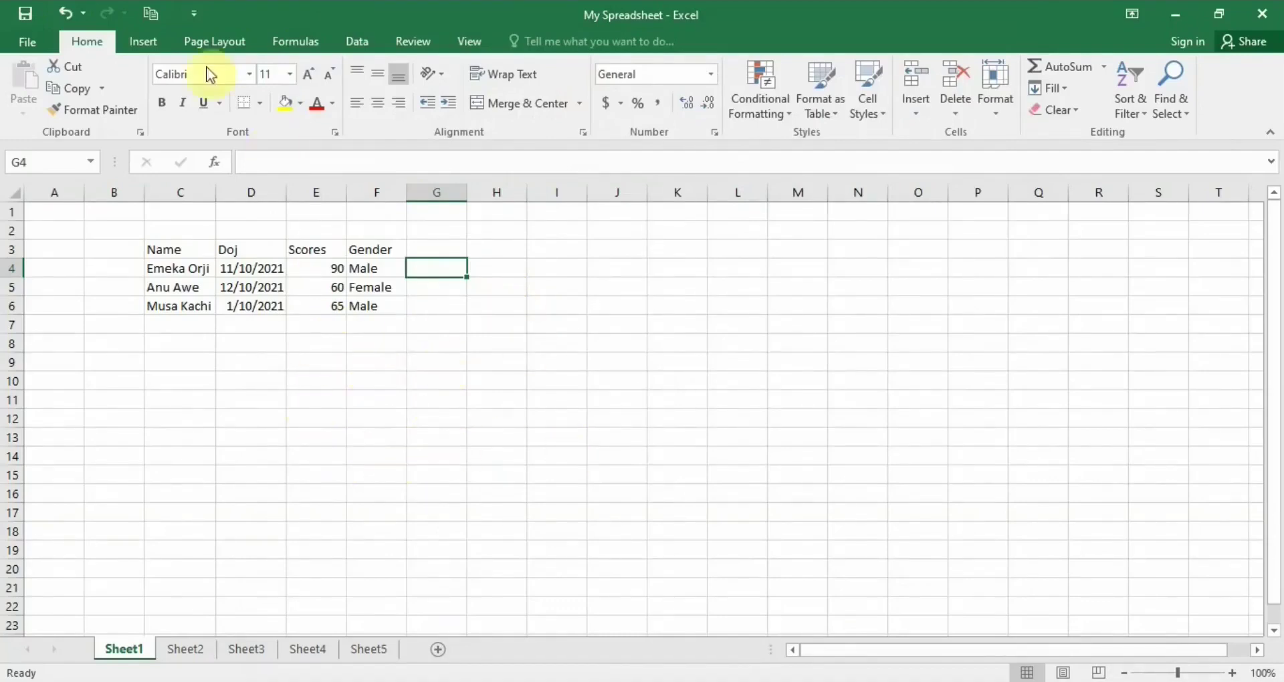
- Copy the Name header from C3 using the Quick Access Toolbar's Copy command and paste it into G3
click(172, 242)
click(150, 13)
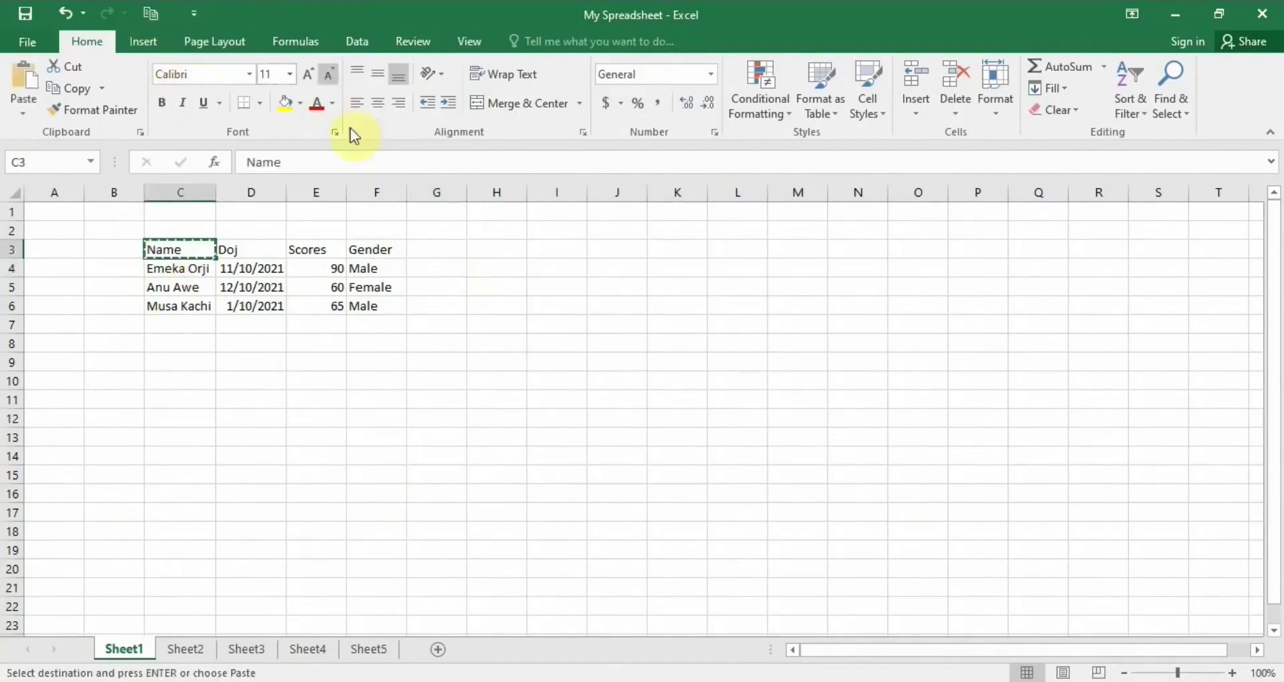
right_click(434, 249)
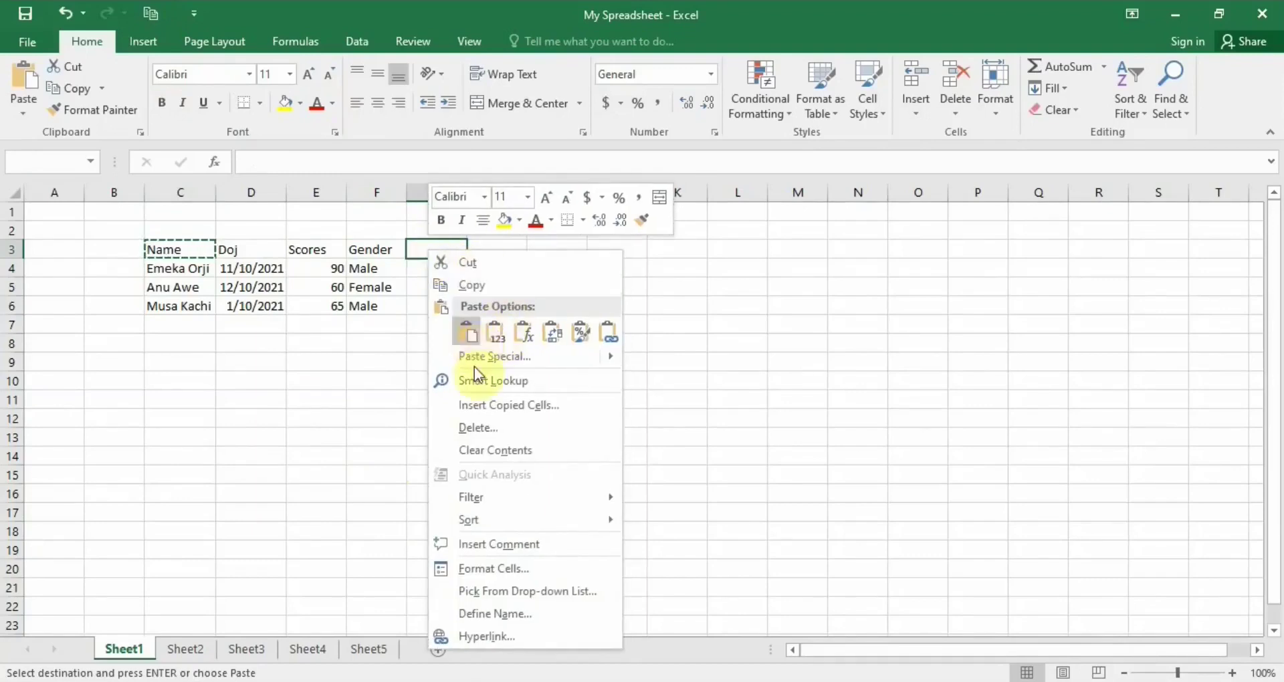
click(472, 331)
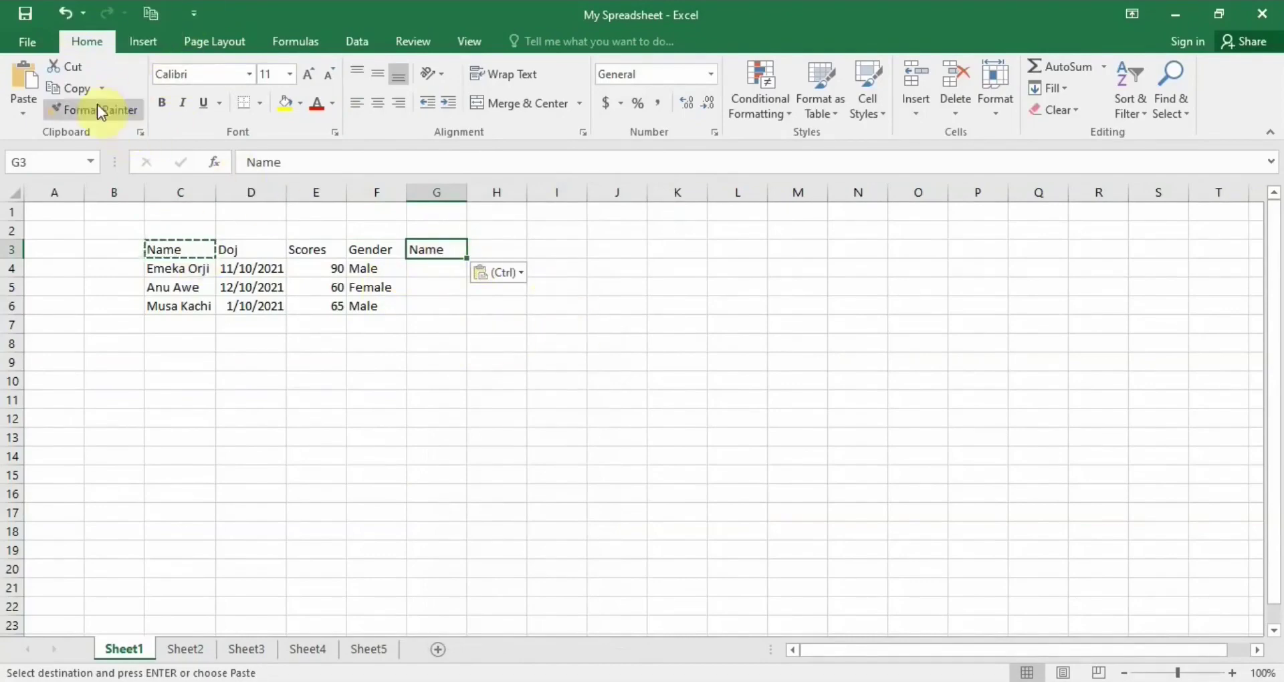
- Undo the paste in G3 and end the pending copy on the original header cell C3
click(64, 14)
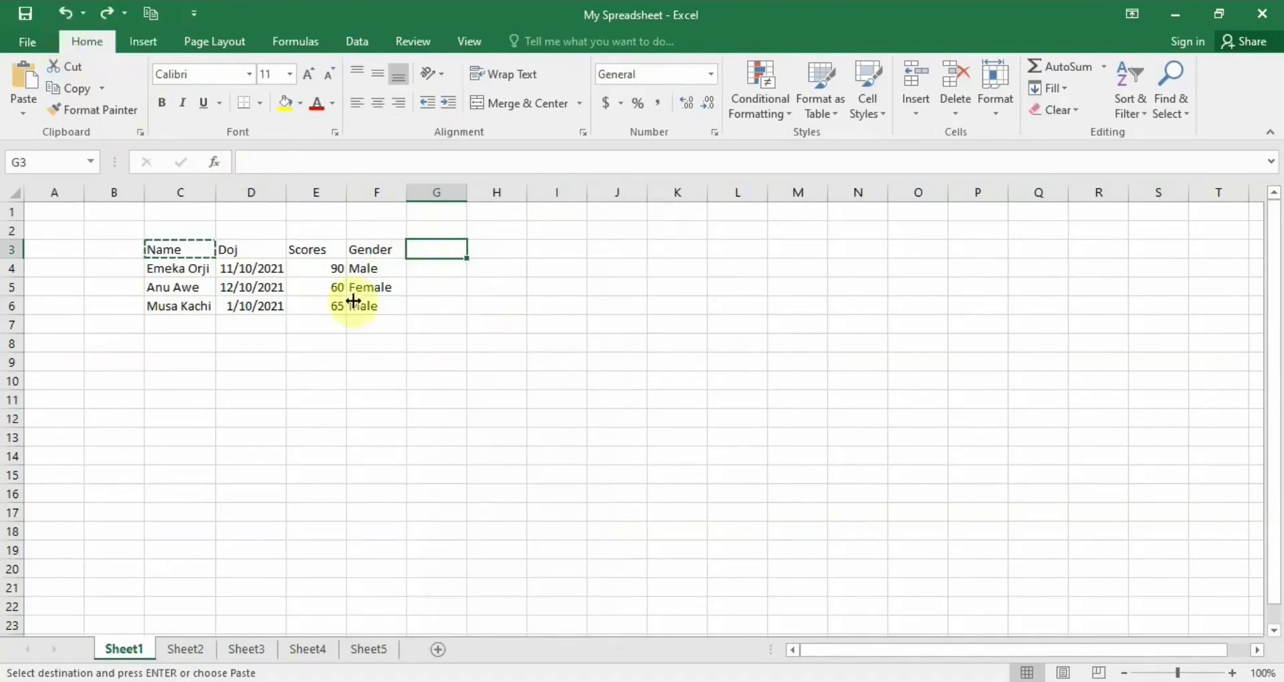
click(200, 266)
click(198, 251)
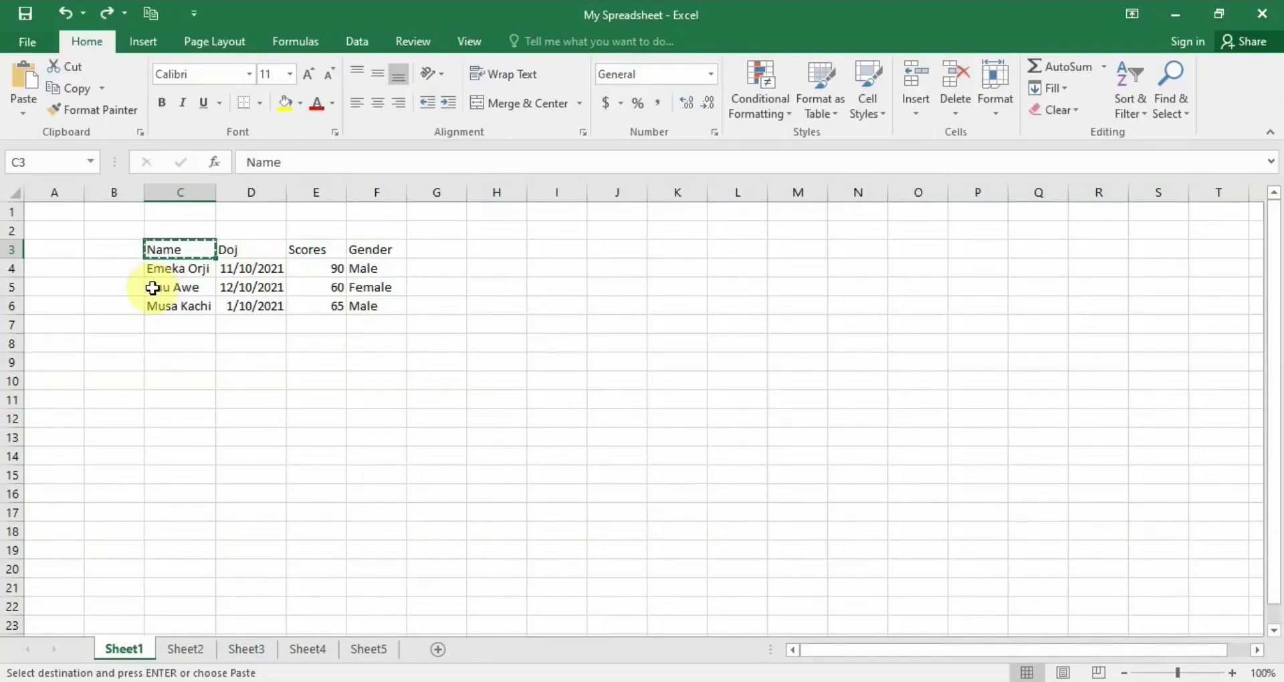
key(Return)
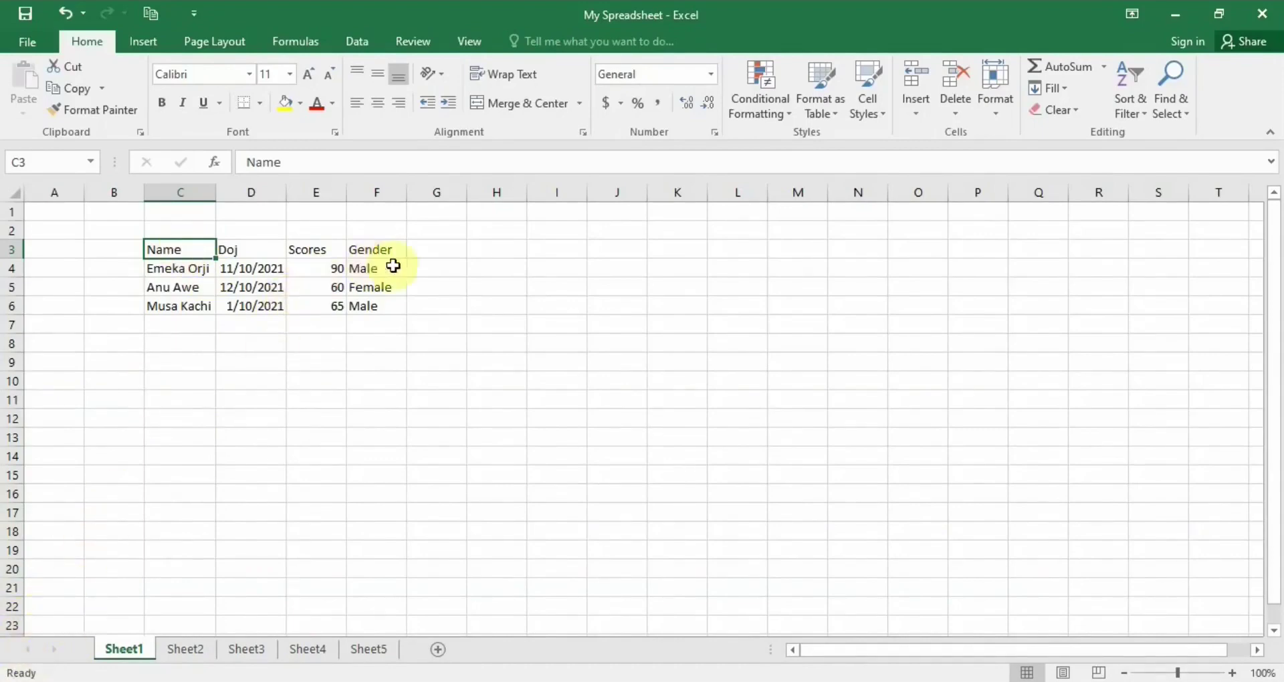
- Begin a text entry in cell G3 with "Ab" and erase it
click(435, 254)
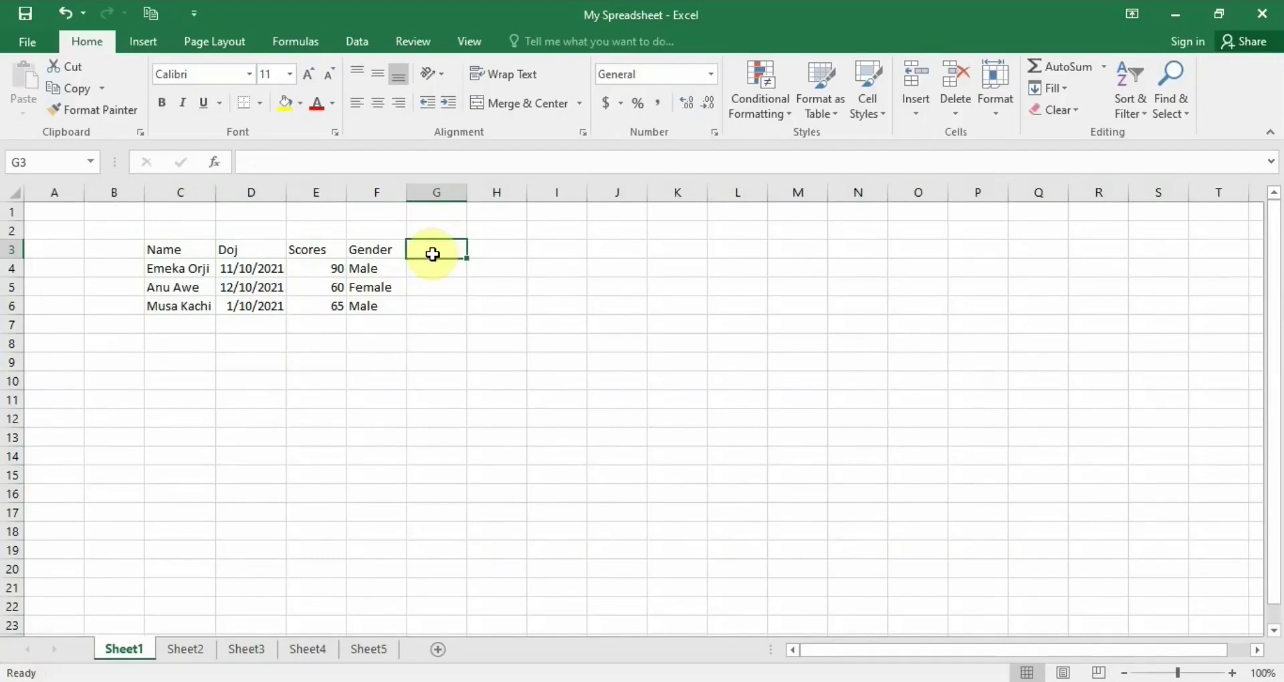
text(A)
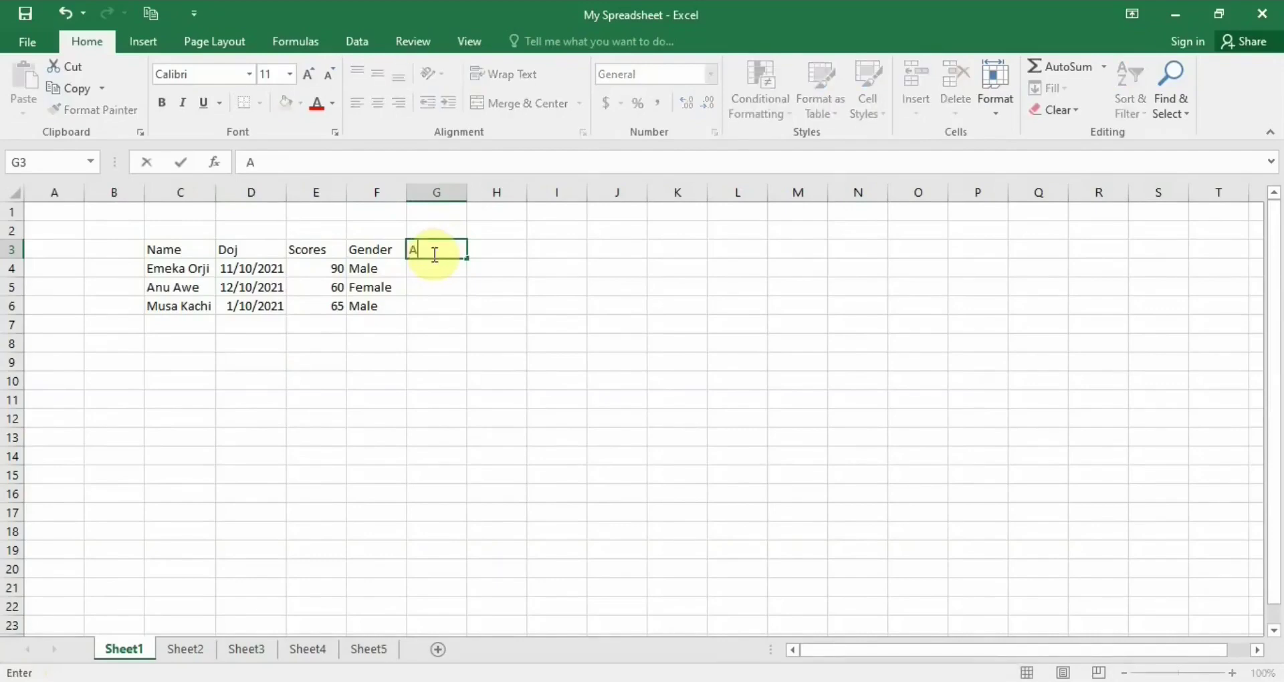
text(b)
key(BackSpace)
key(BackSpace)
- Begin a formula in G3 that references the score in E4, clear it, and leave G3 empty and selected
text(=)
key(BackSpace)
text(=)
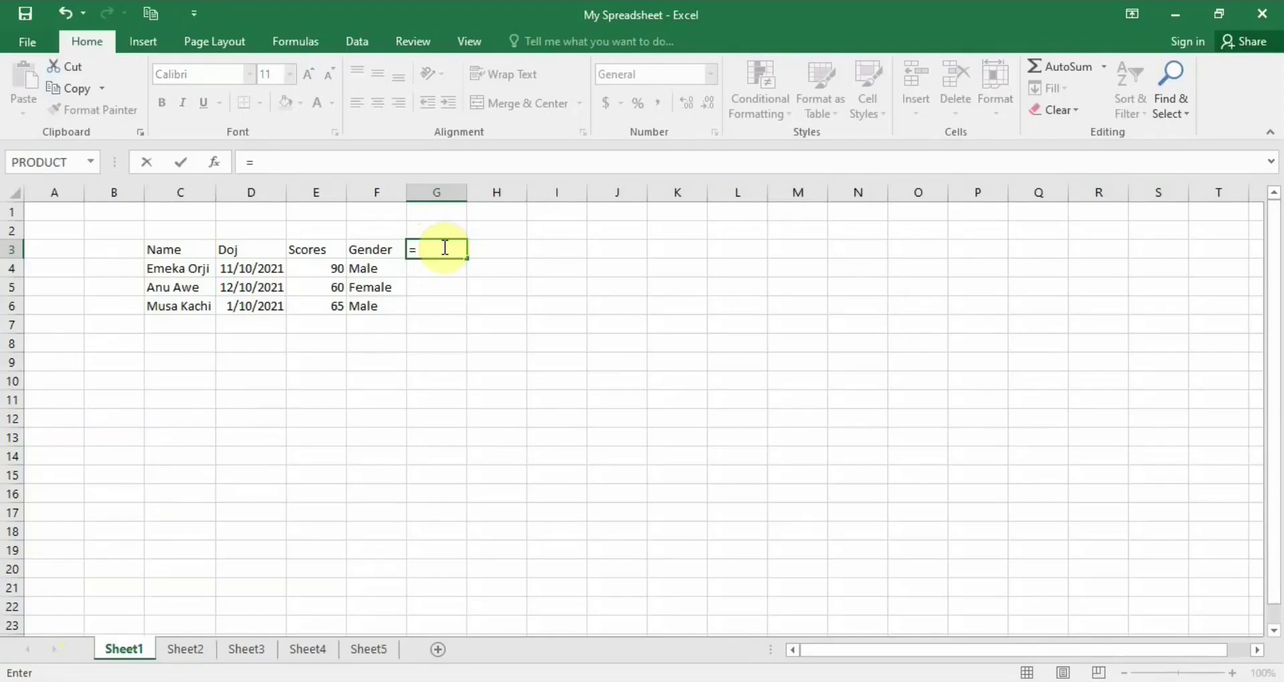
click(324, 268)
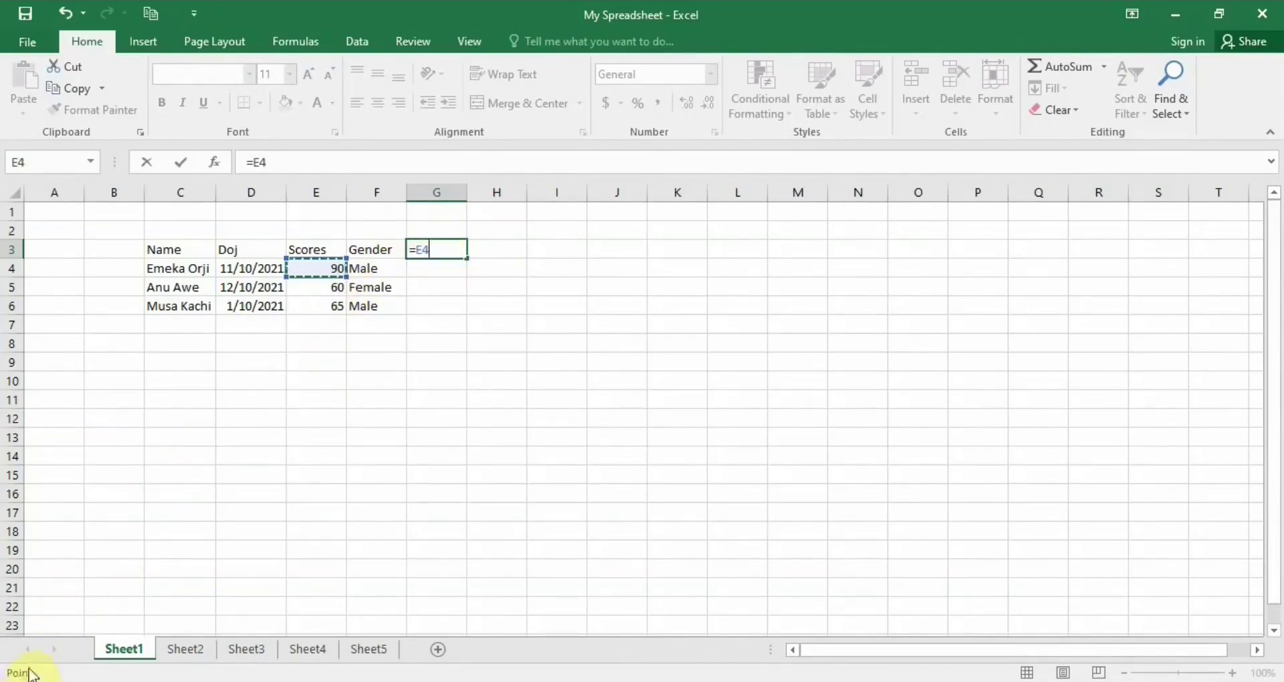
key(BackSpace)
key(BackSpace)
key(BackSpace)
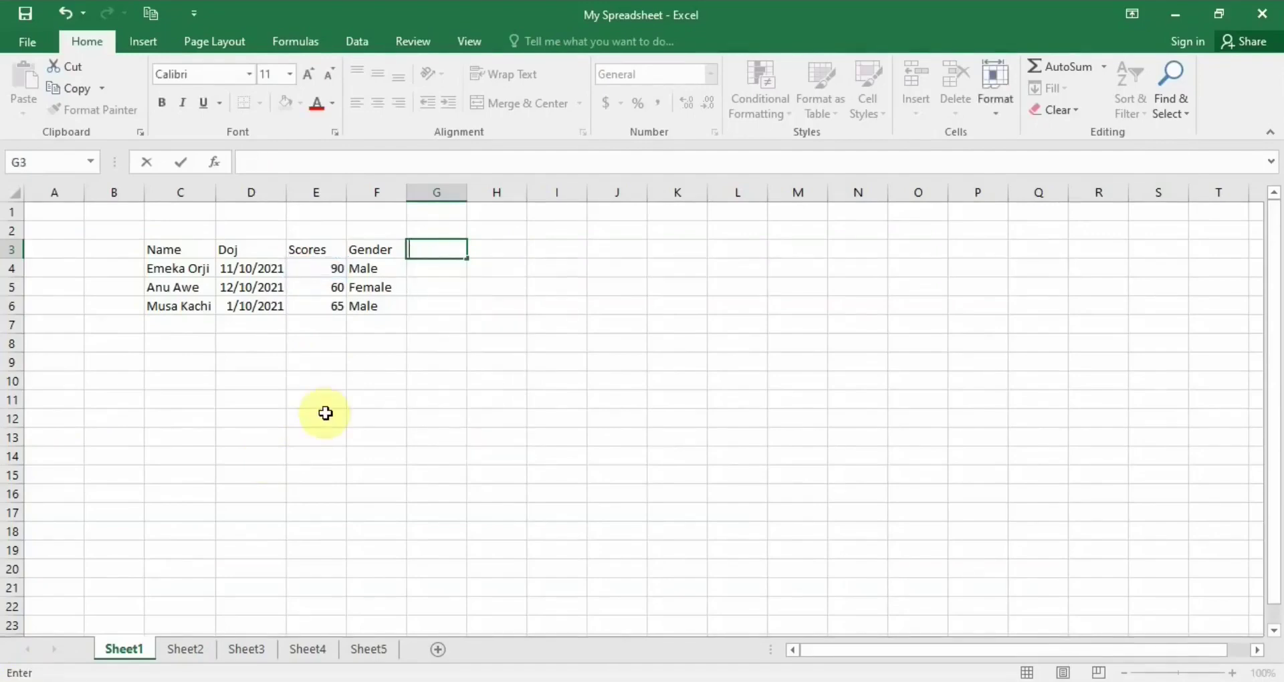
key(Left)
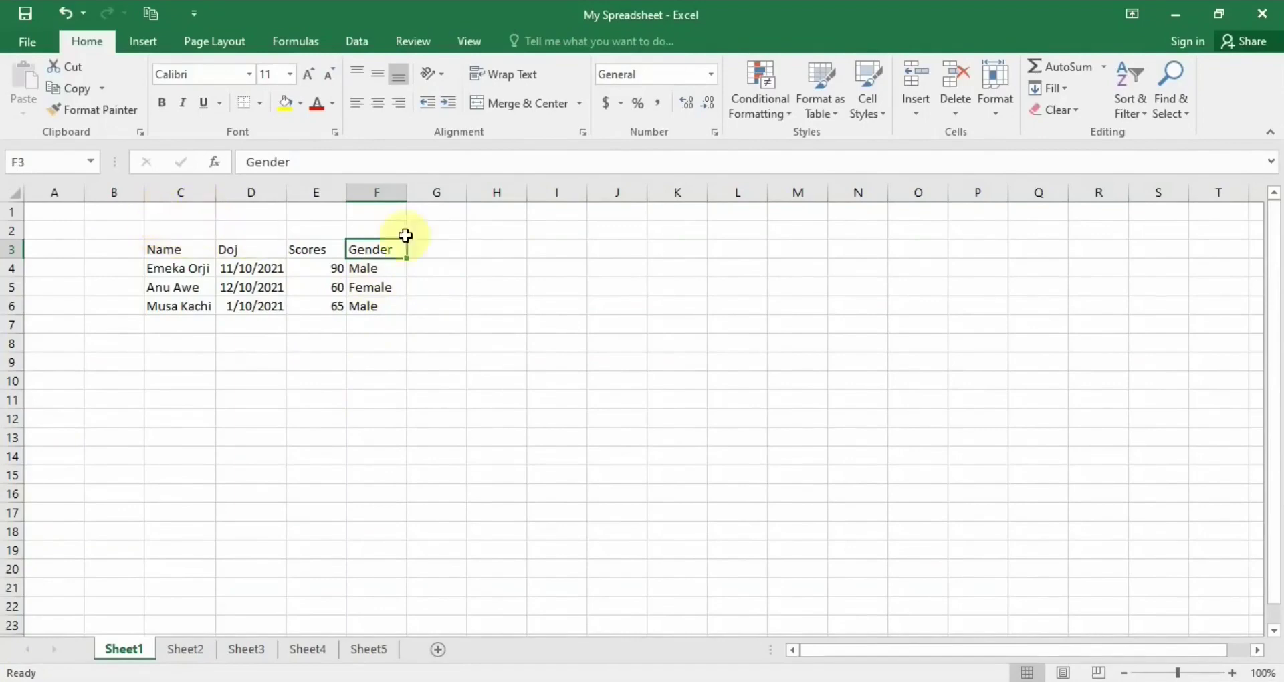
key(Right)
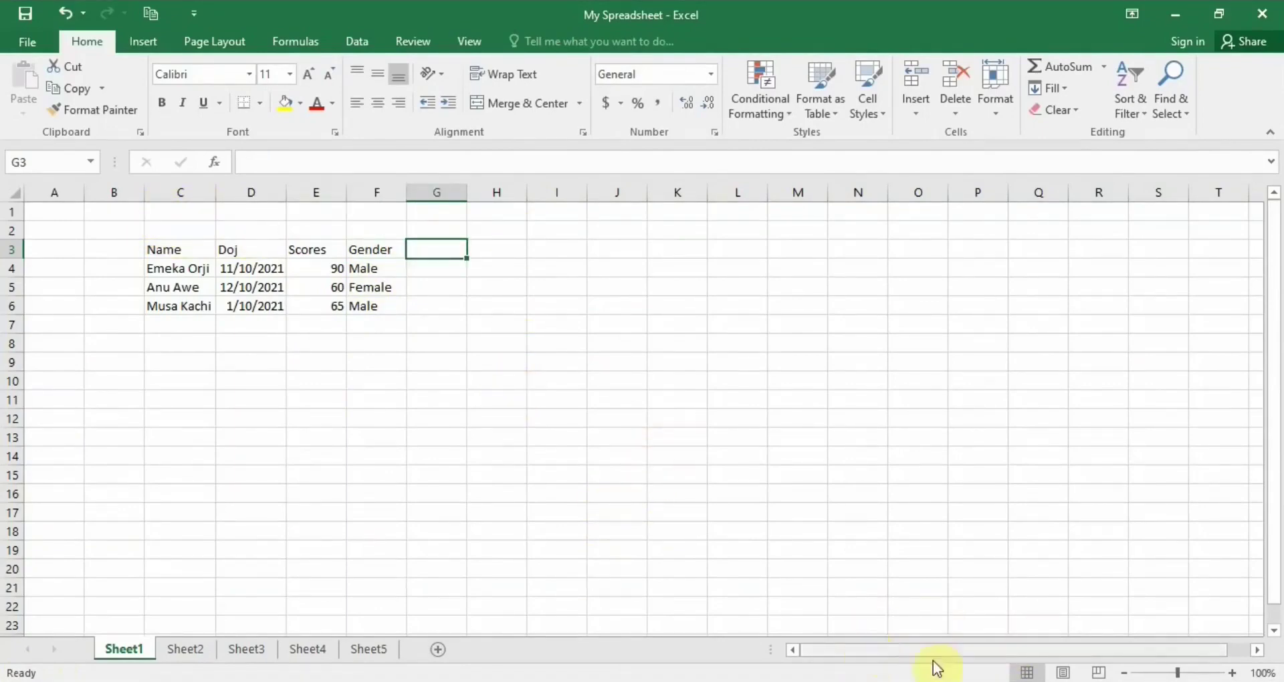
- View the sheet in Page Layout and Page Break Preview, and return to Normal view
click(1064, 673)
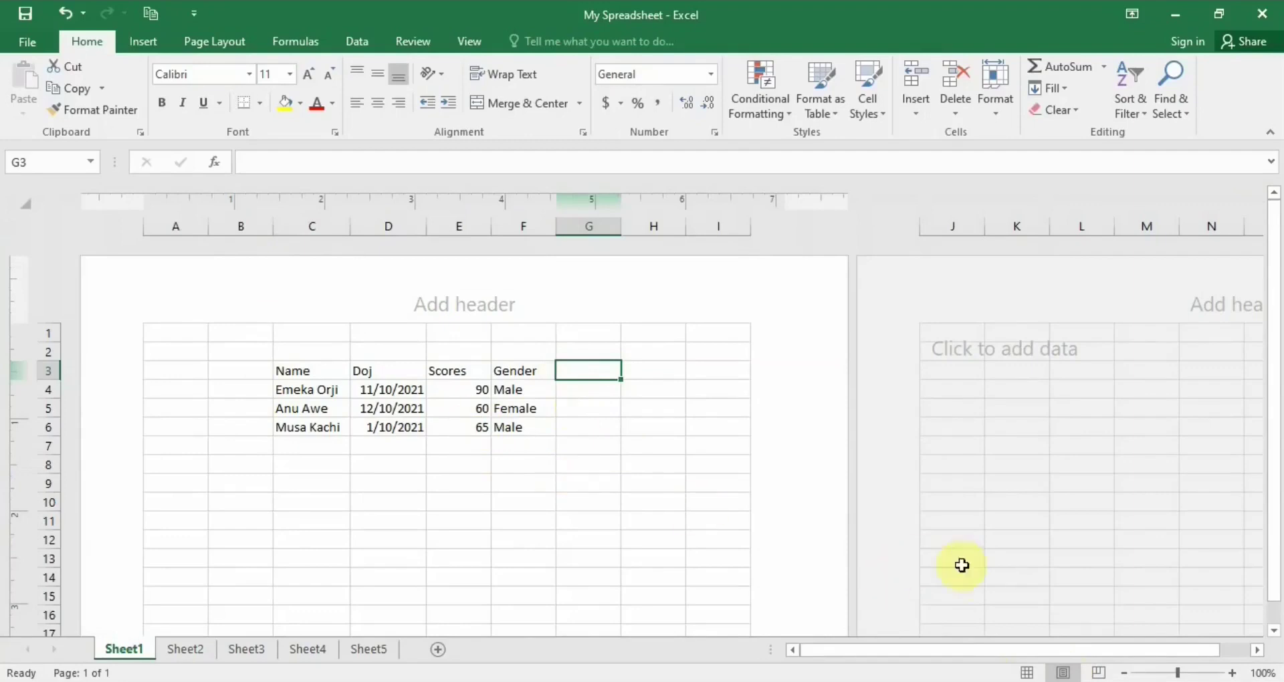
click(1096, 671)
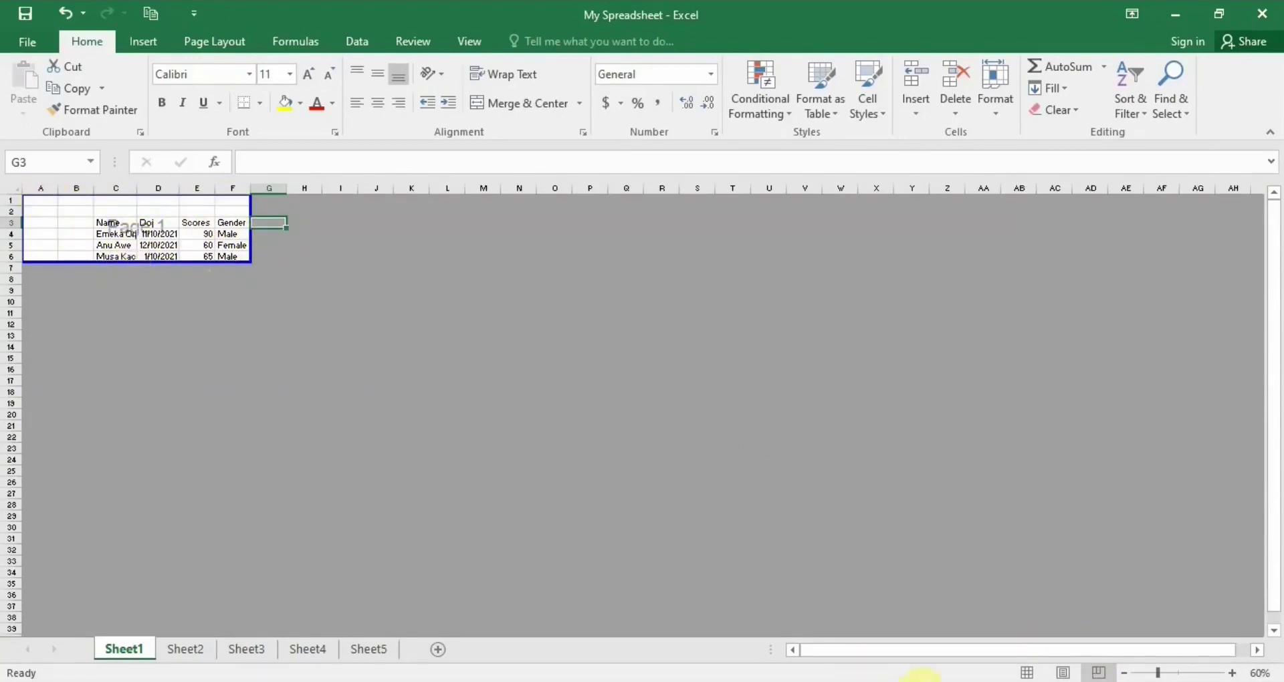
click(1028, 672)
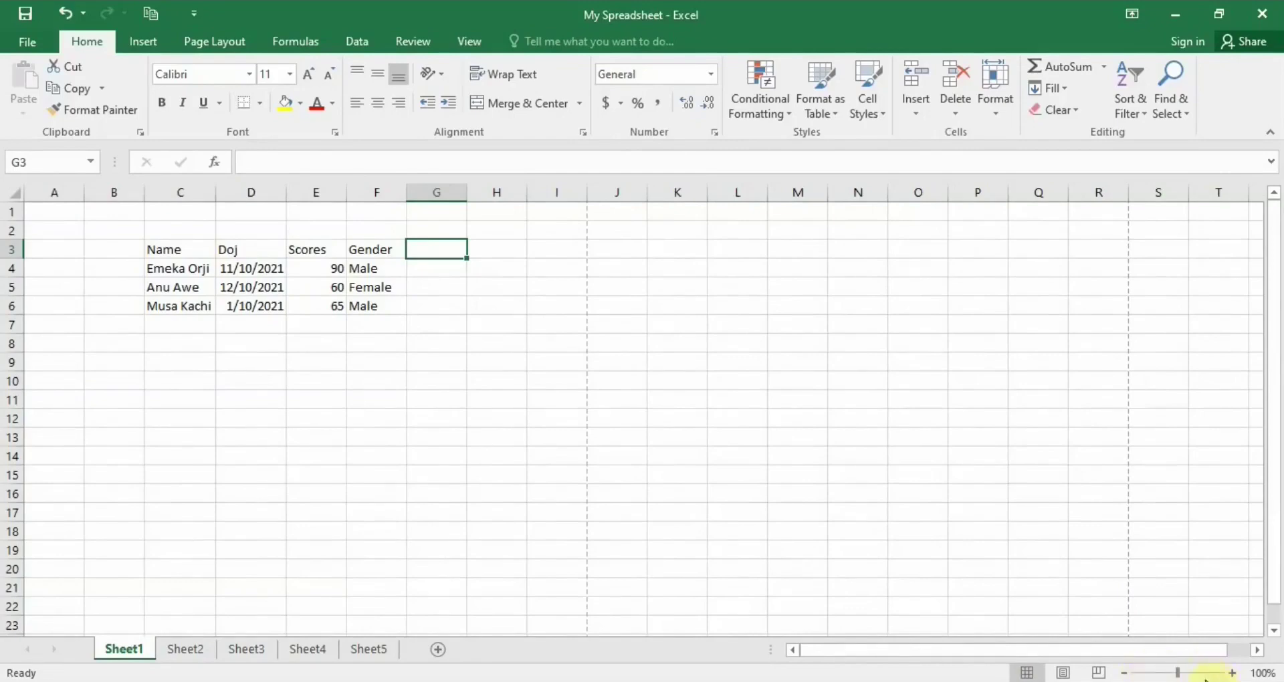
- Zoom the worksheet out to 48%, restore it to 100%, and try the horizontal and vertical scrolling
drag(1180, 675, 1152, 671)
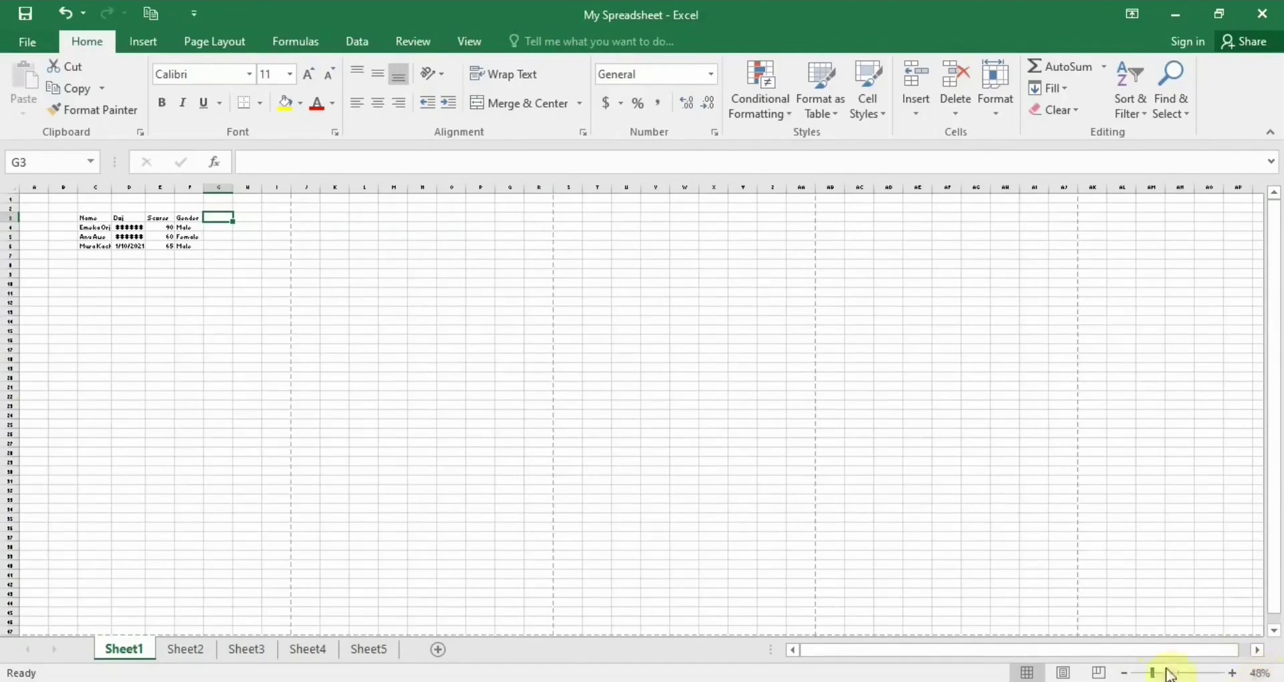
drag(1152, 673, 1177, 677)
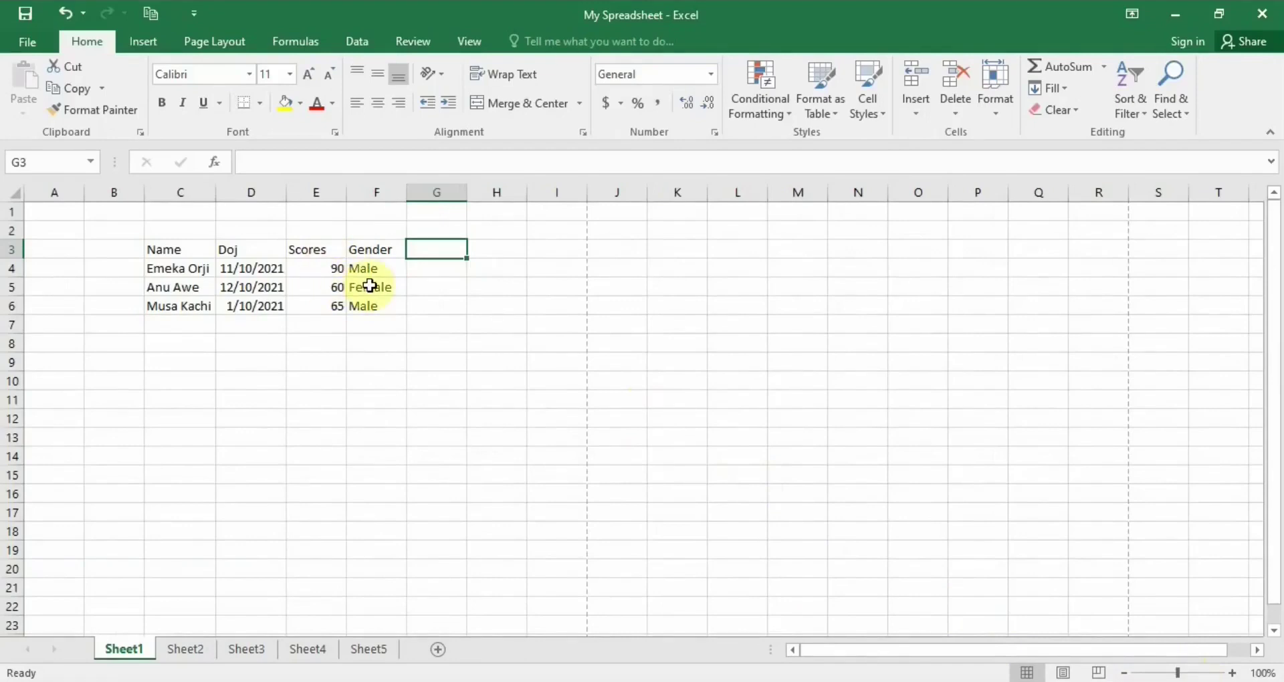
click(867, 653)
drag(867, 653, 830, 647)
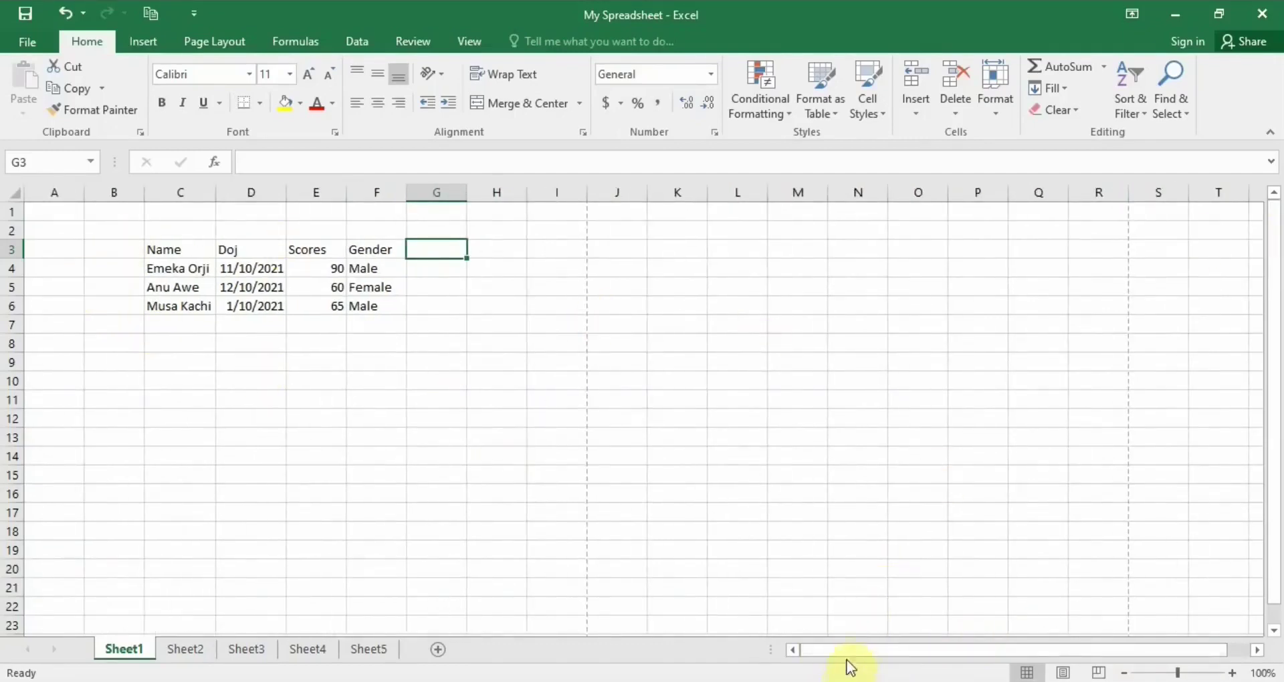
drag(854, 649, 874, 651)
drag(1273, 393, 1278, 421)
- Inspect the formula bar contents for the gender, score and date cells F4, E4, E5 and D6
click(324, 159)
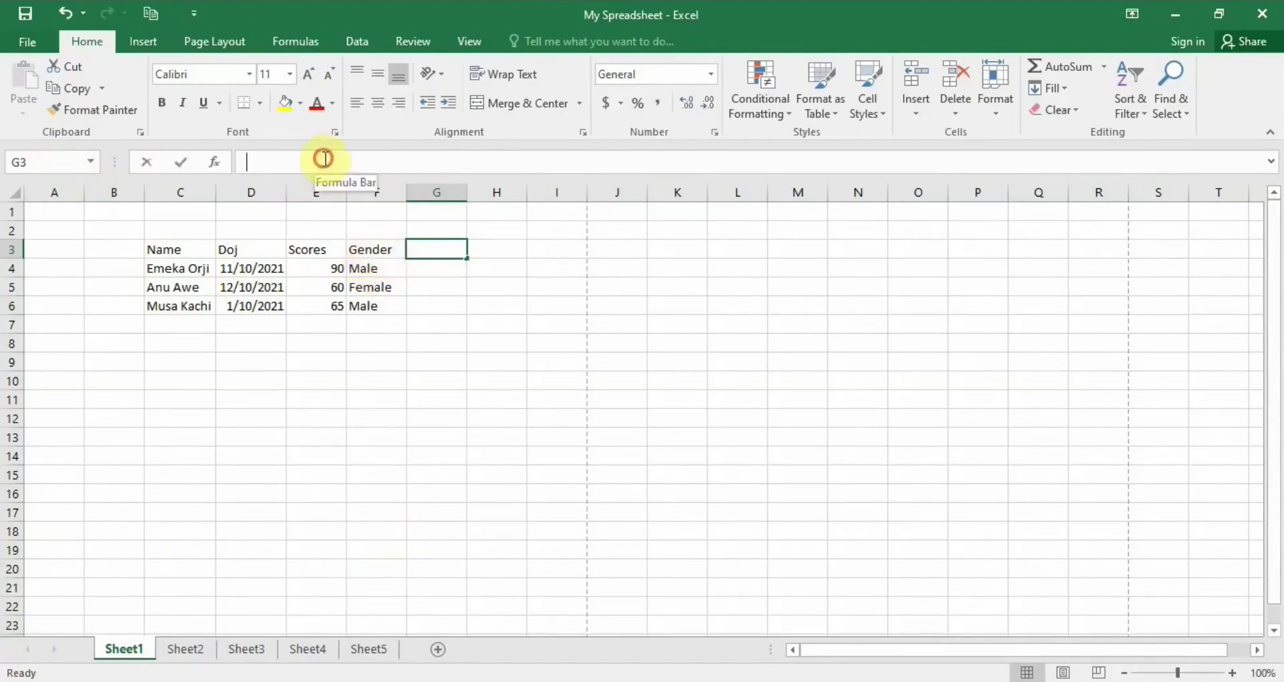
click(369, 269)
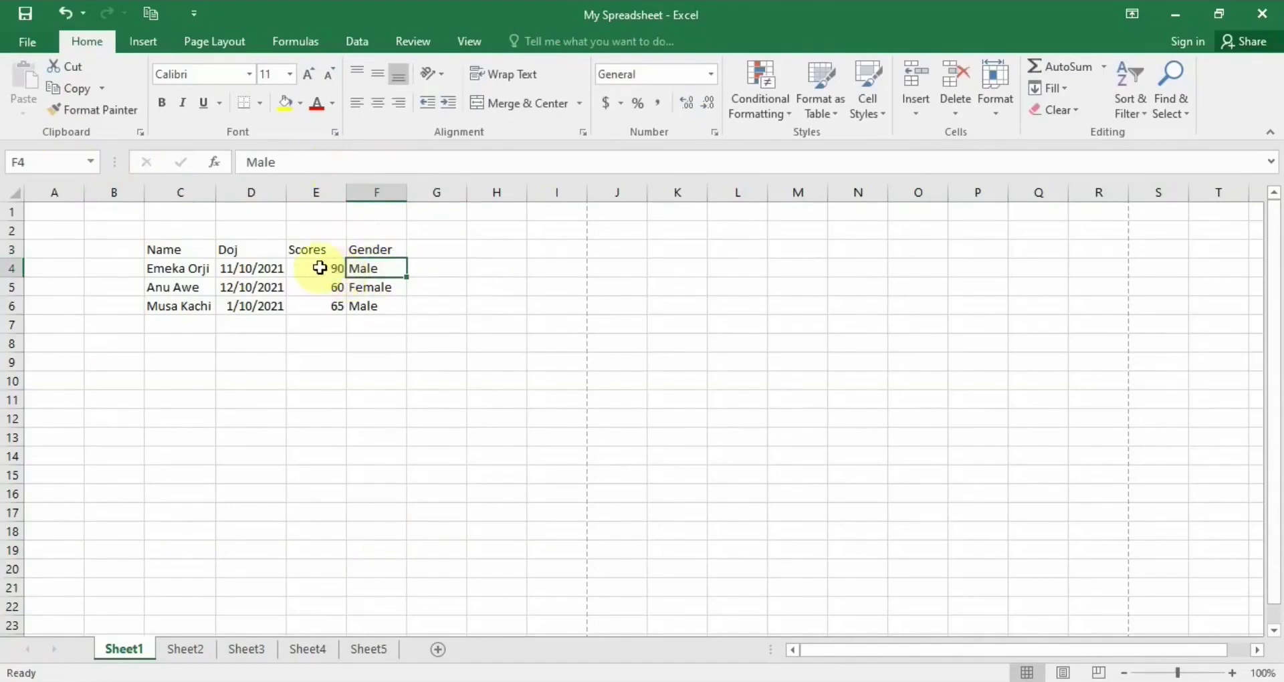
click(319, 269)
click(315, 284)
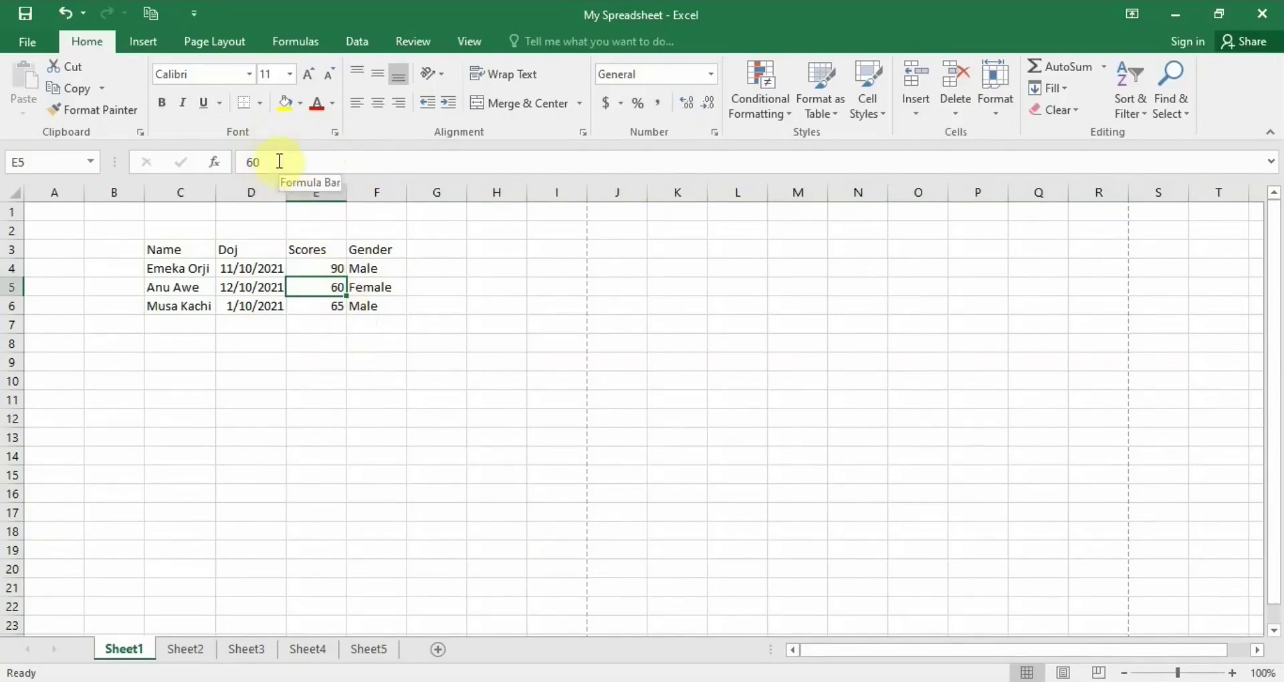
click(319, 267)
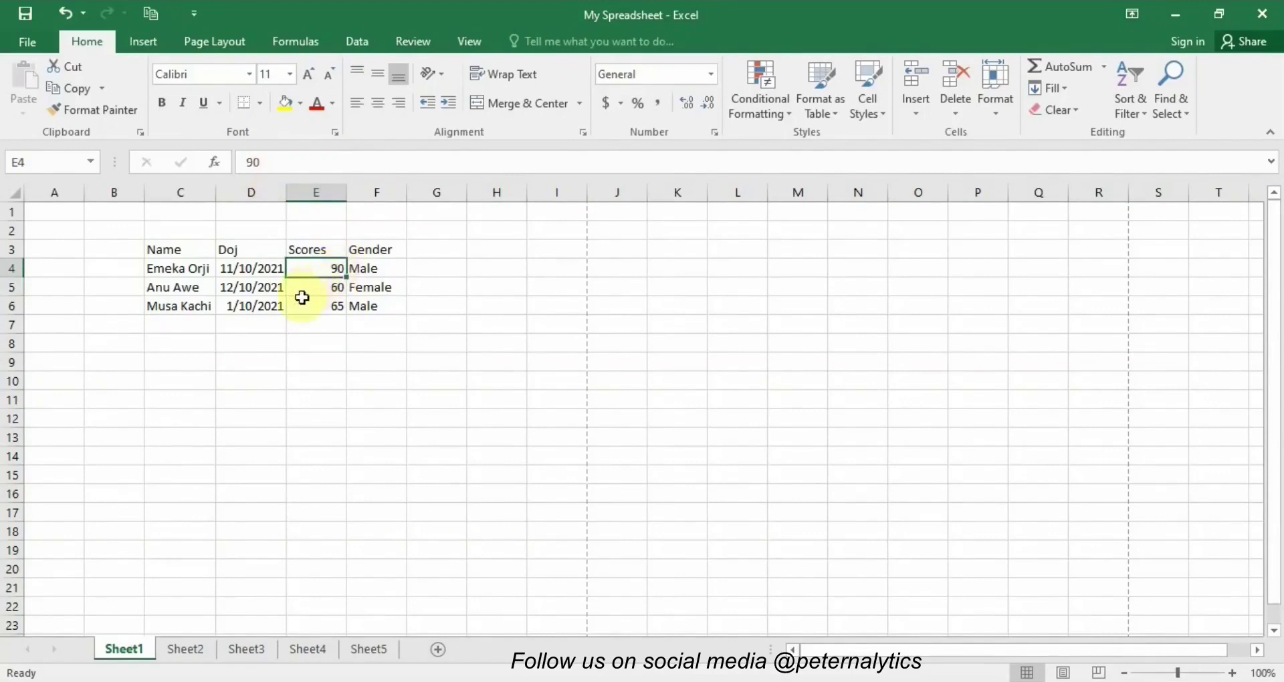
click(256, 306)
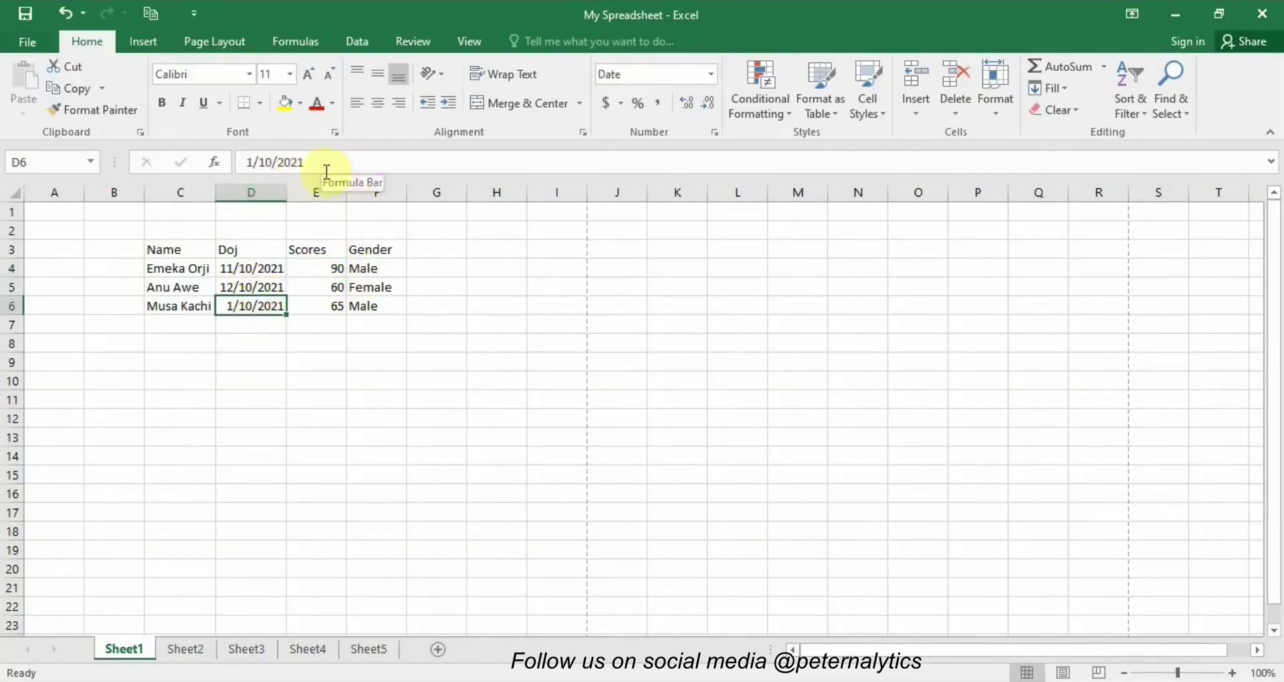
- Open Insert Function for cell E5, look through the most recently used functions, and cancel without inserting one
click(324, 288)
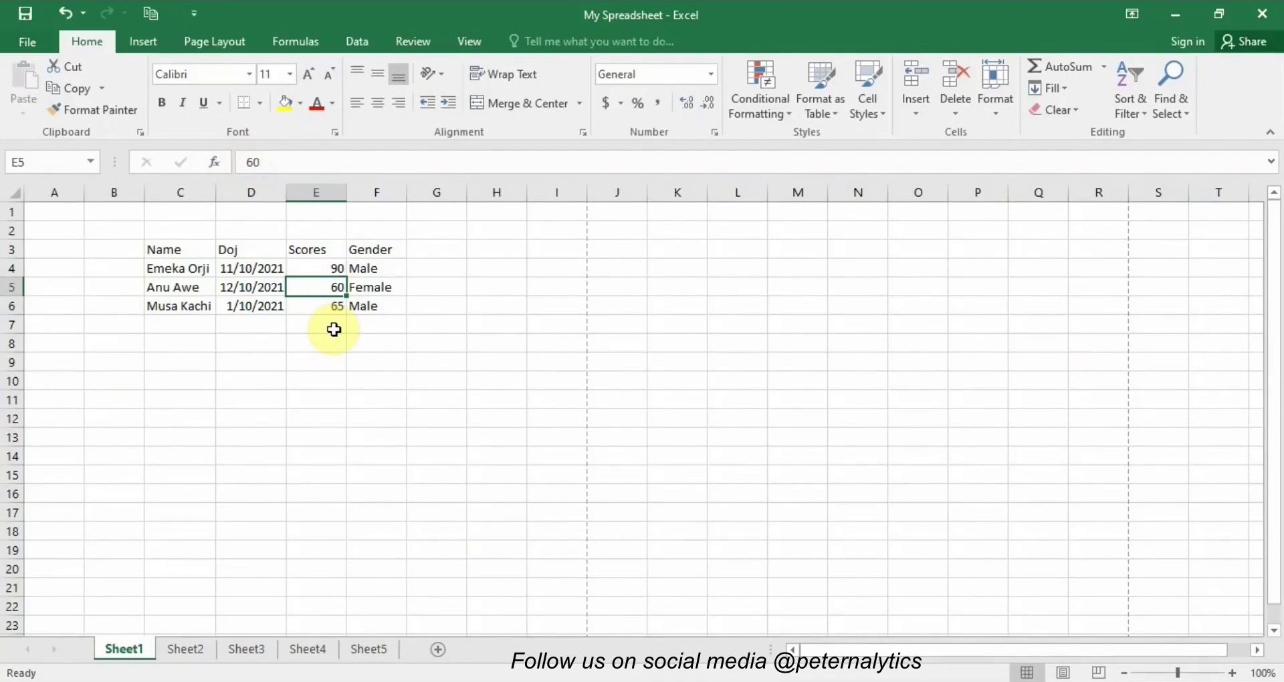
click(218, 166)
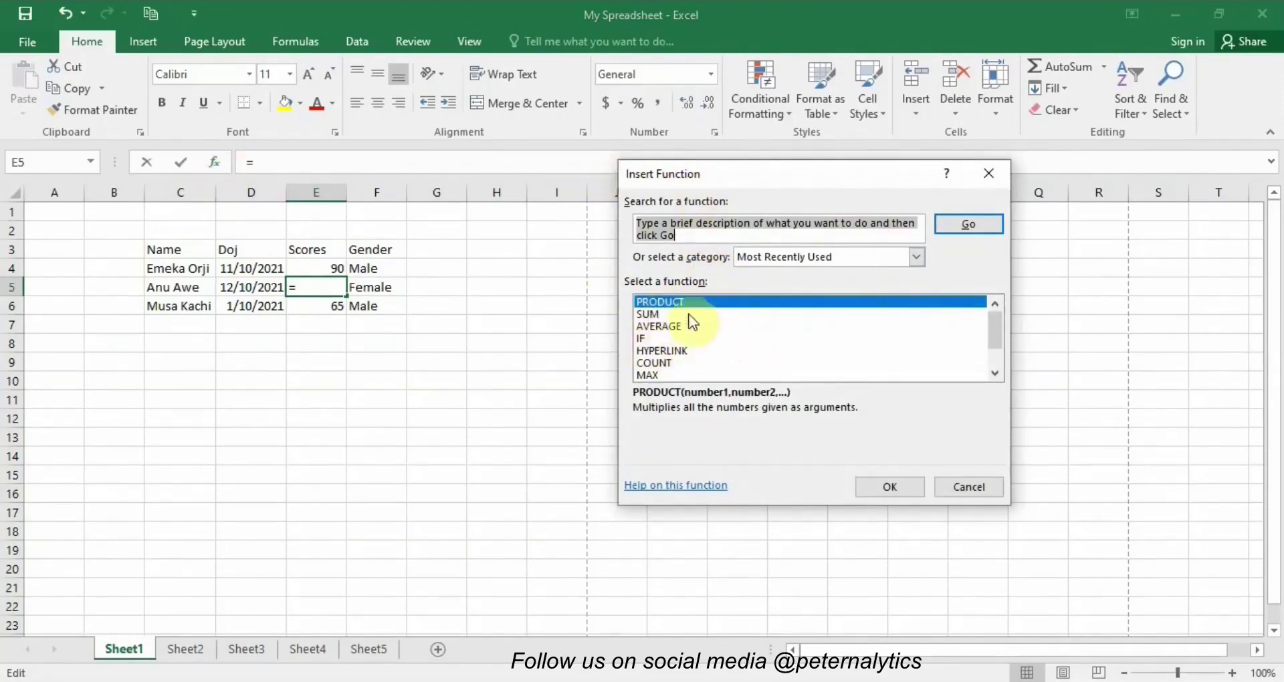
scroll(693, 343, down, 1)
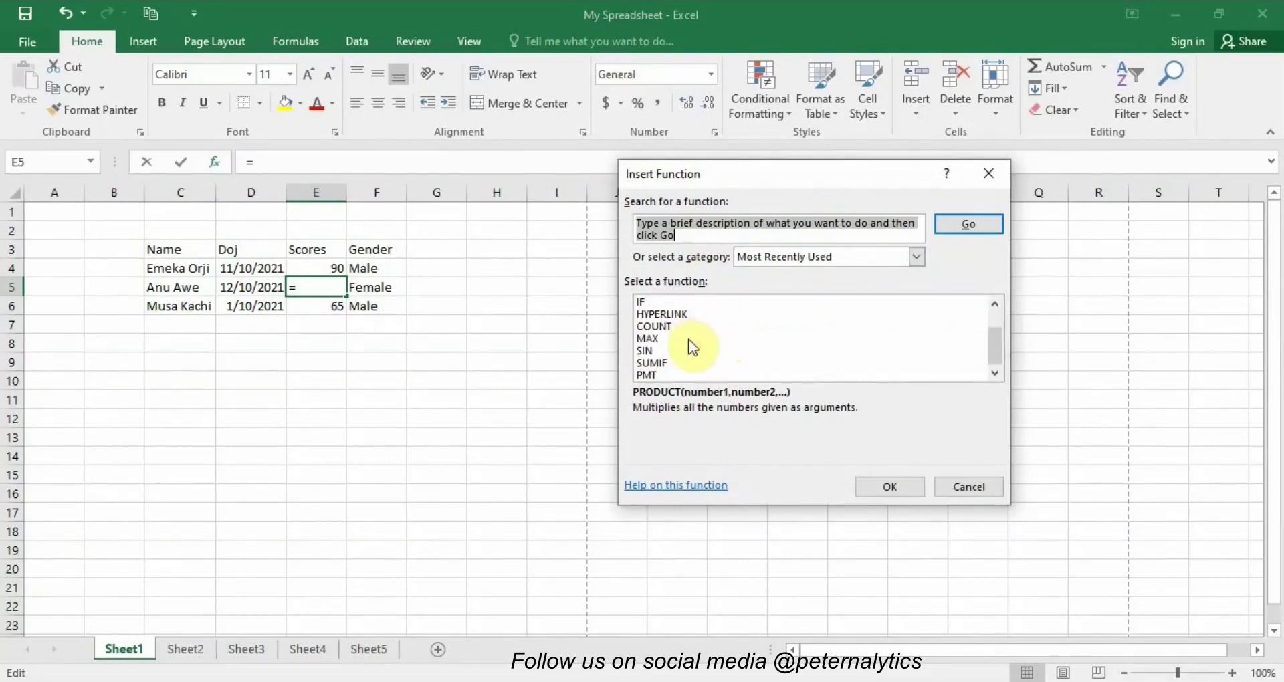
scroll(768, 338, up, 1)
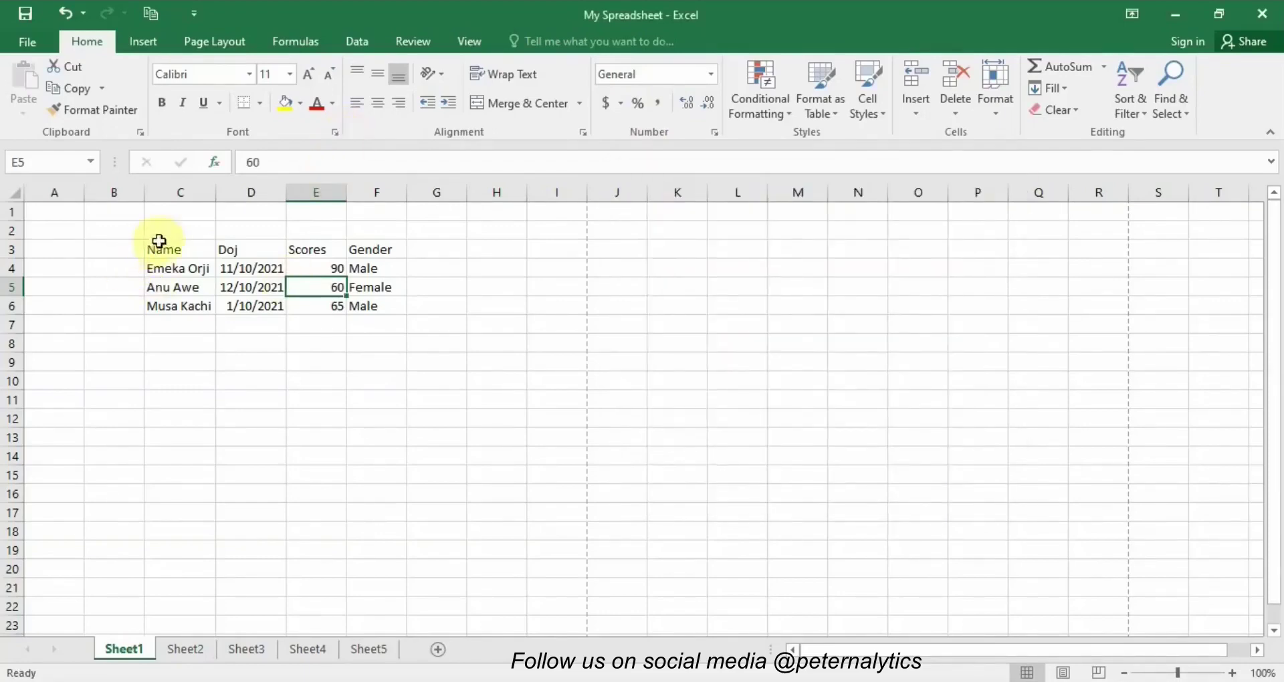
- Open the list of available fonts for cell E5
click(25, 36)
key(Escape)
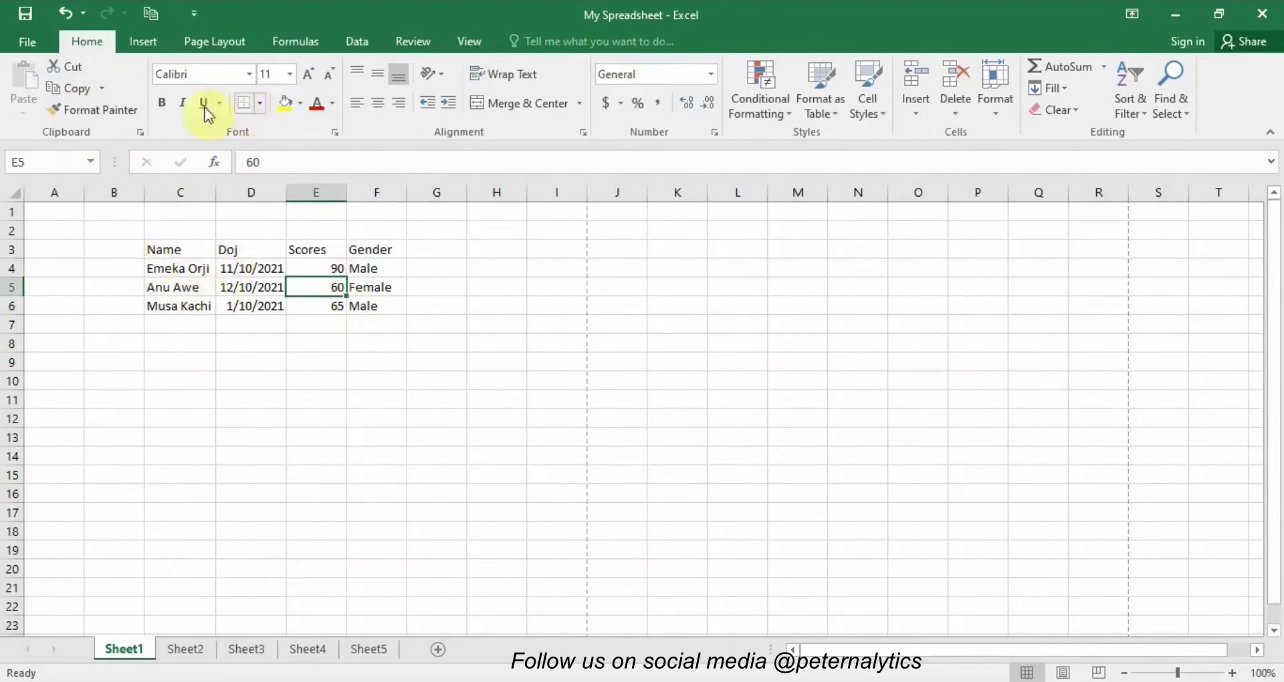
click(247, 74)
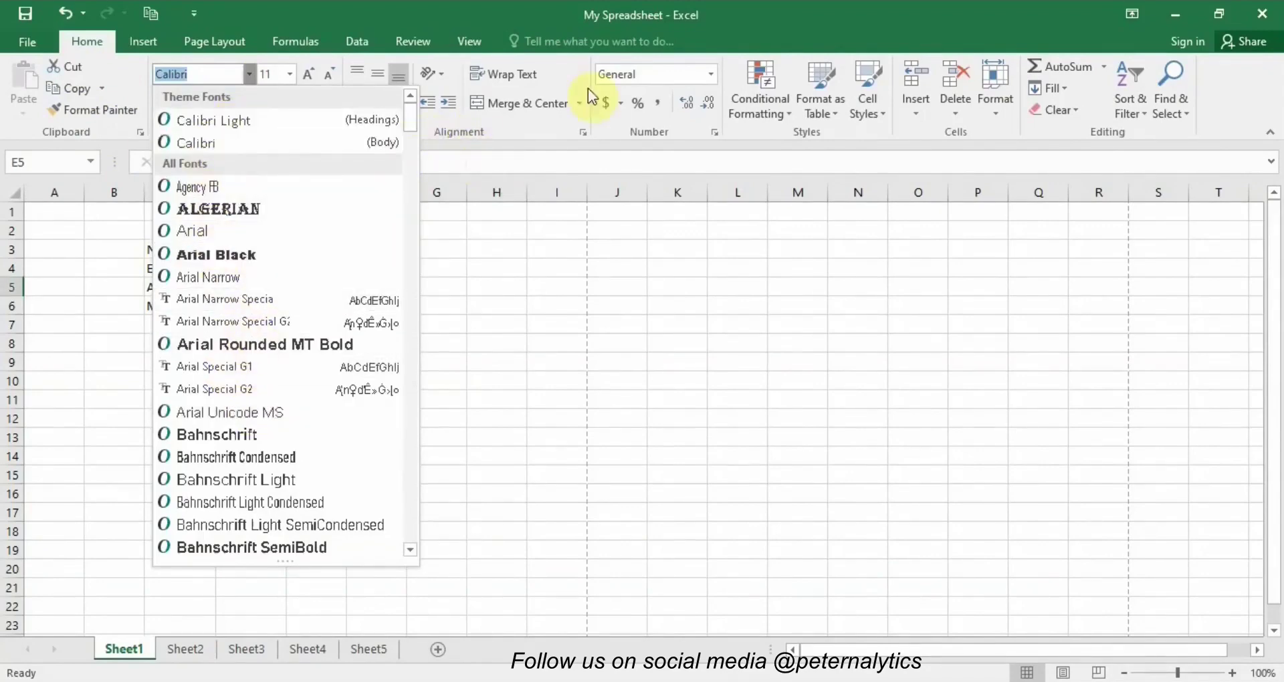
- Try bold, italic and underline on the Name header in C3, turning each one off again
click(514, 142)
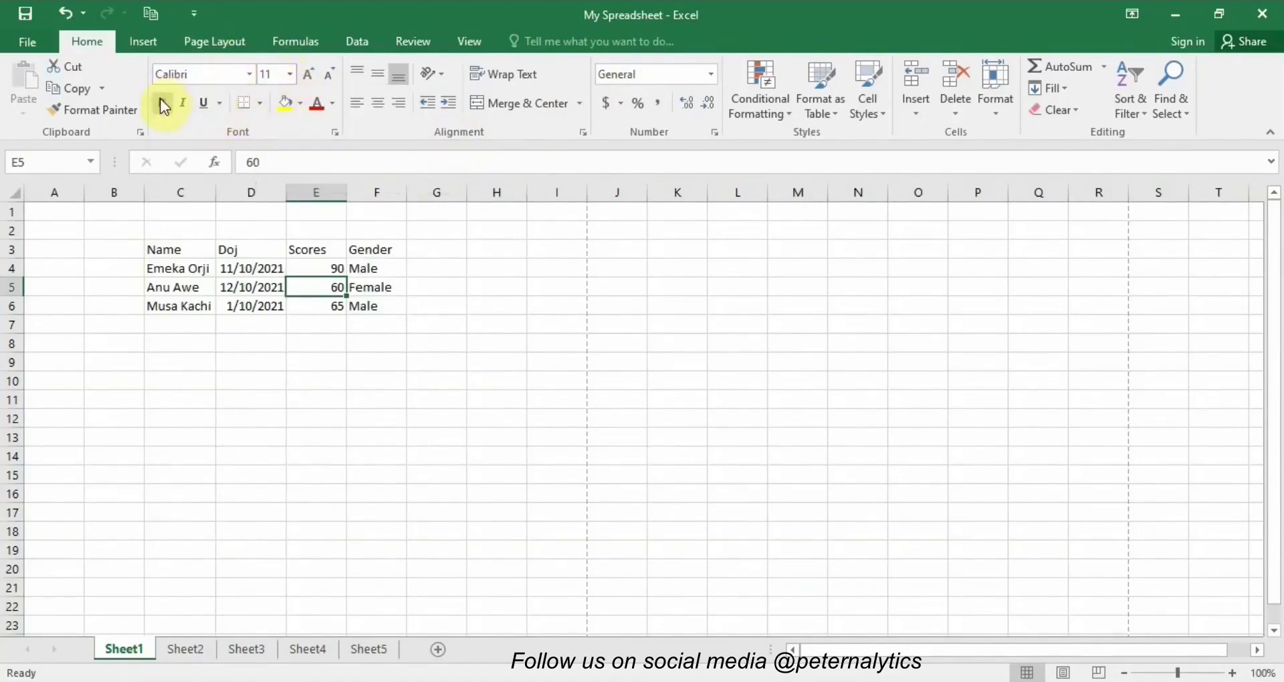
click(177, 250)
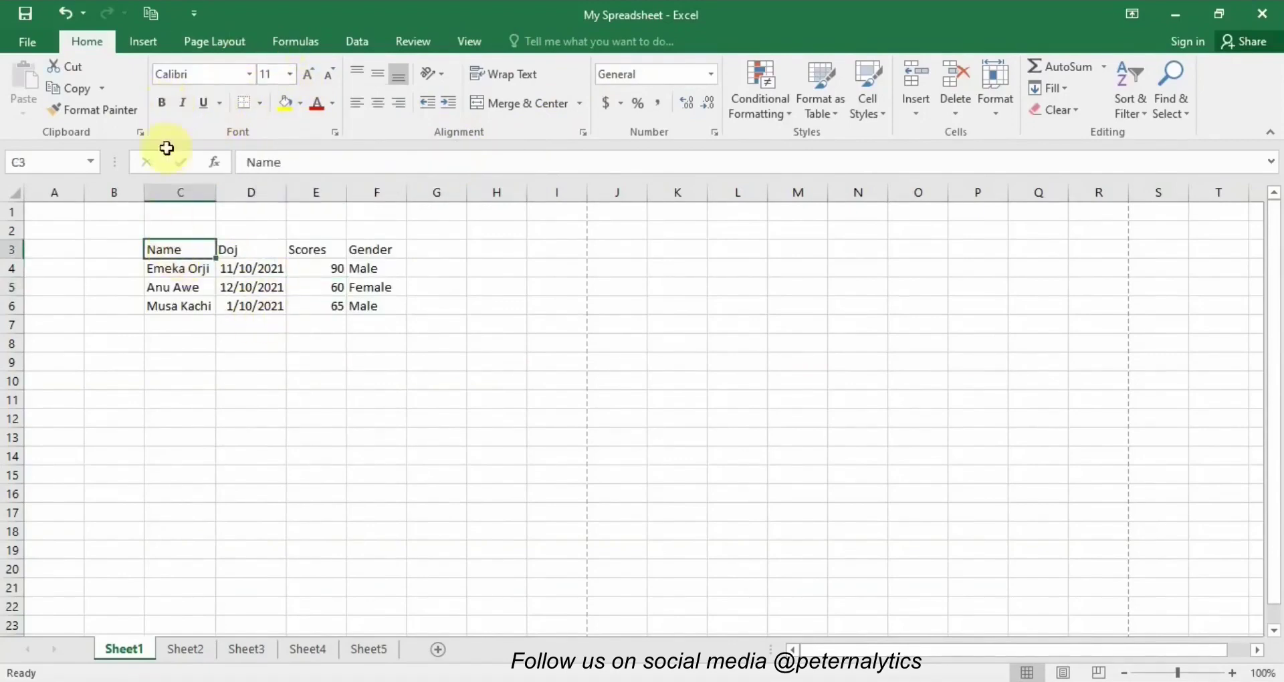
click(158, 102)
click(160, 103)
click(186, 102)
click(186, 102)
click(200, 104)
click(201, 105)
- Try the left, center and right alignments on the Name header in C3, finishing with left alignment
click(361, 103)
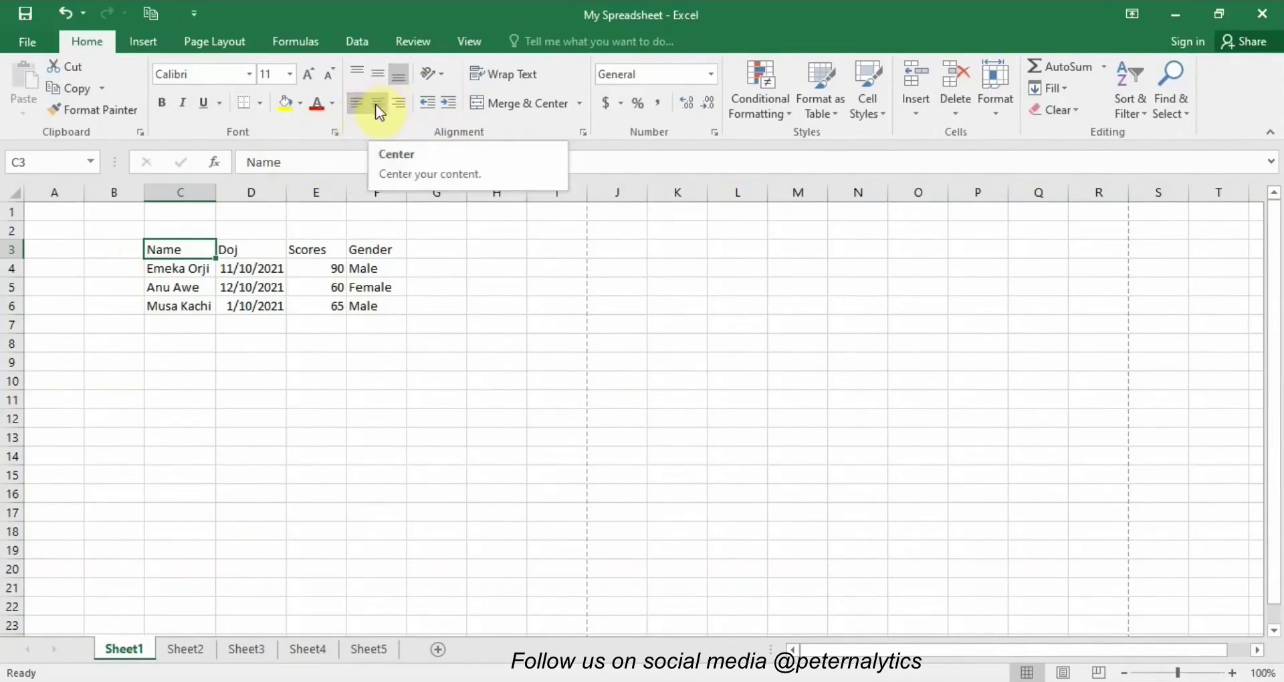
click(377, 106)
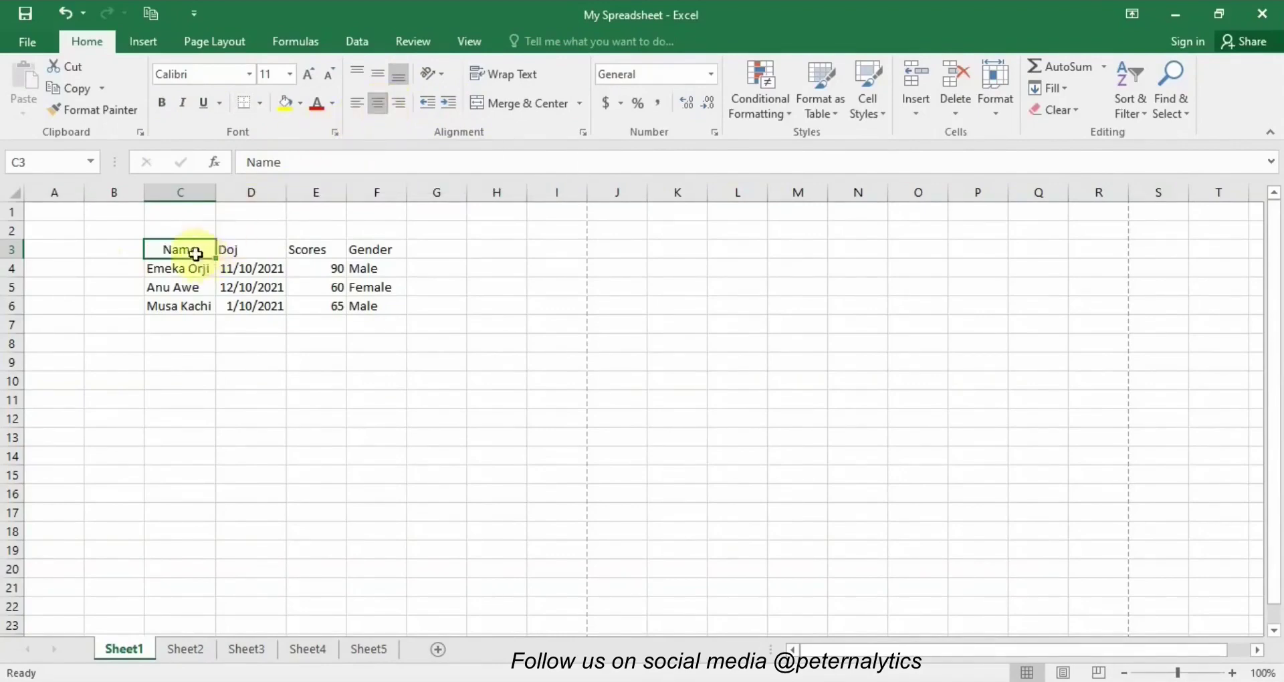
click(403, 102)
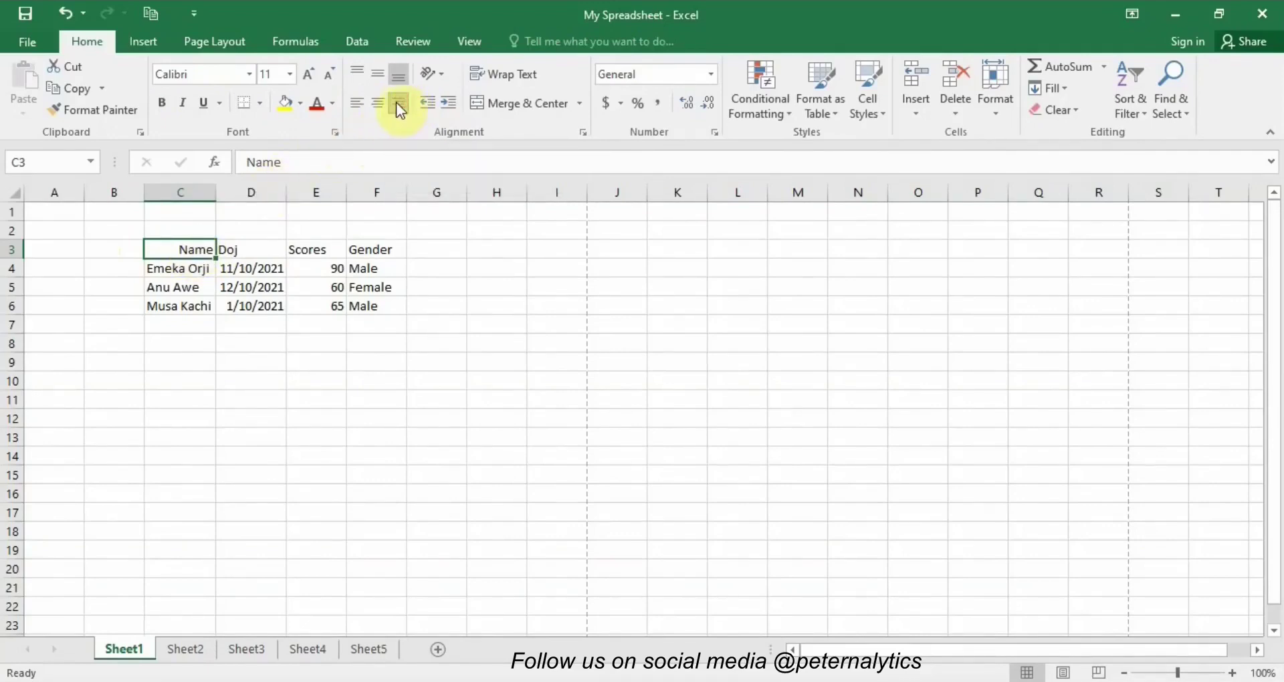
click(359, 104)
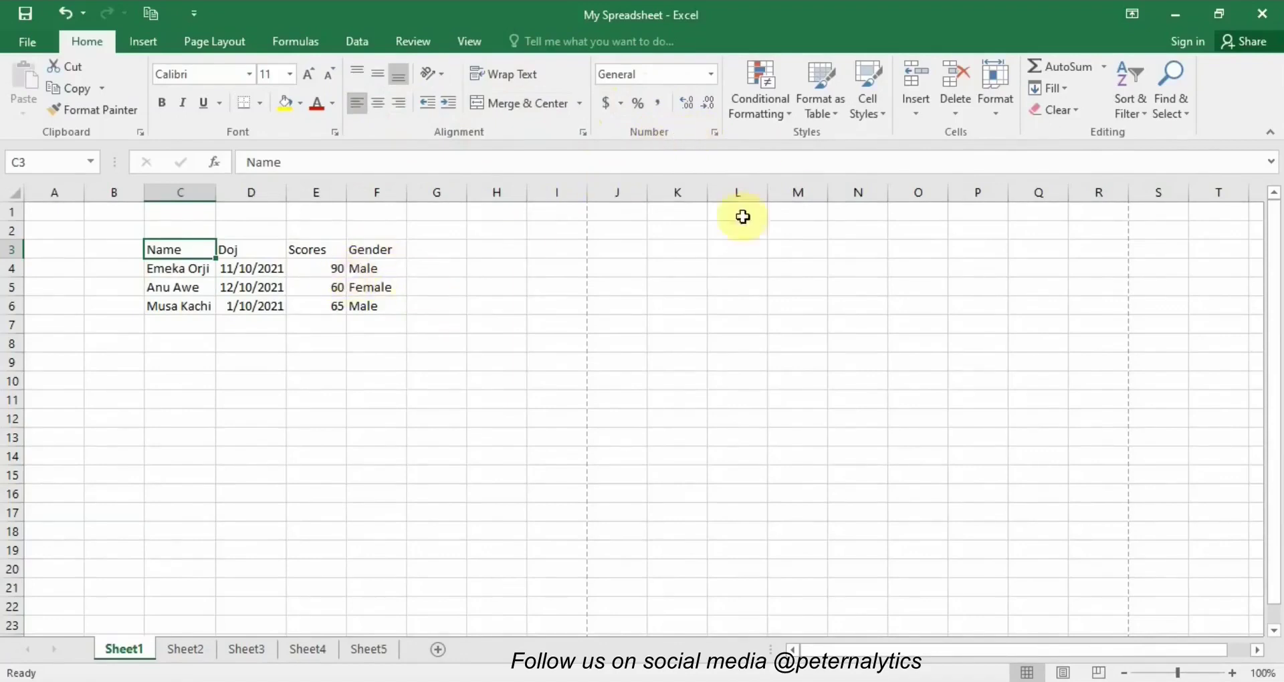
- Look through the available number formats for C3 and the insert commands, including Hyperlink
click(712, 78)
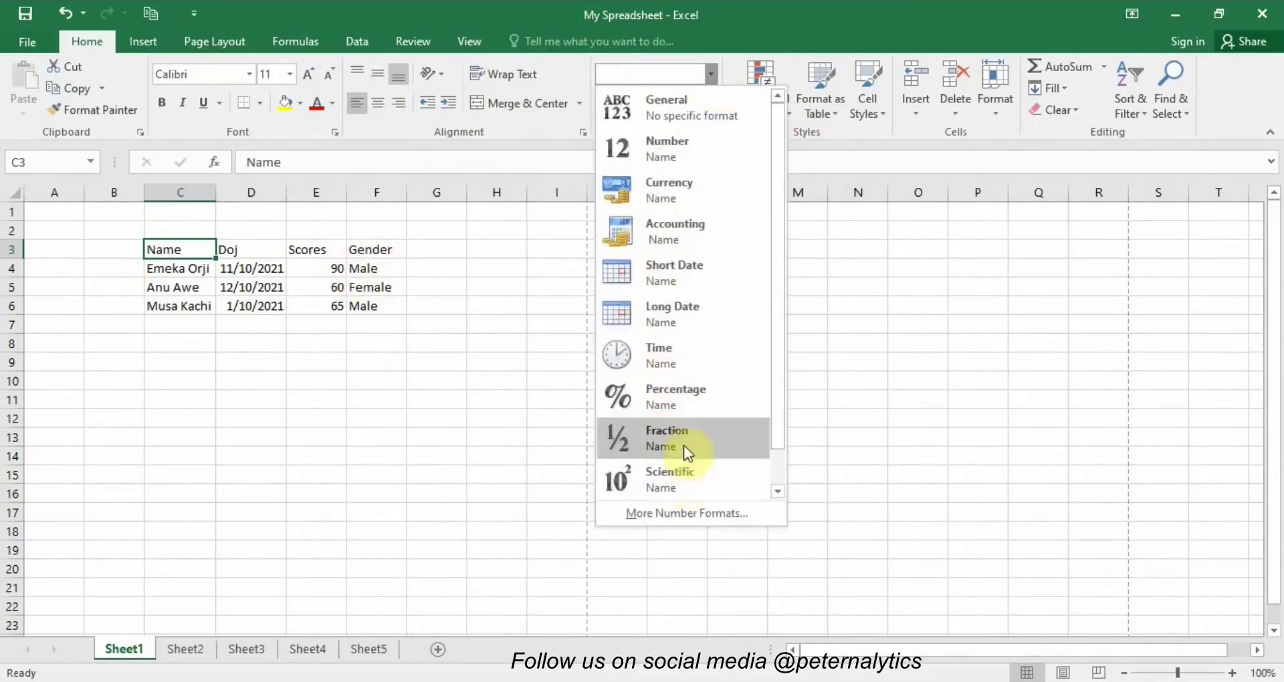
click(851, 155)
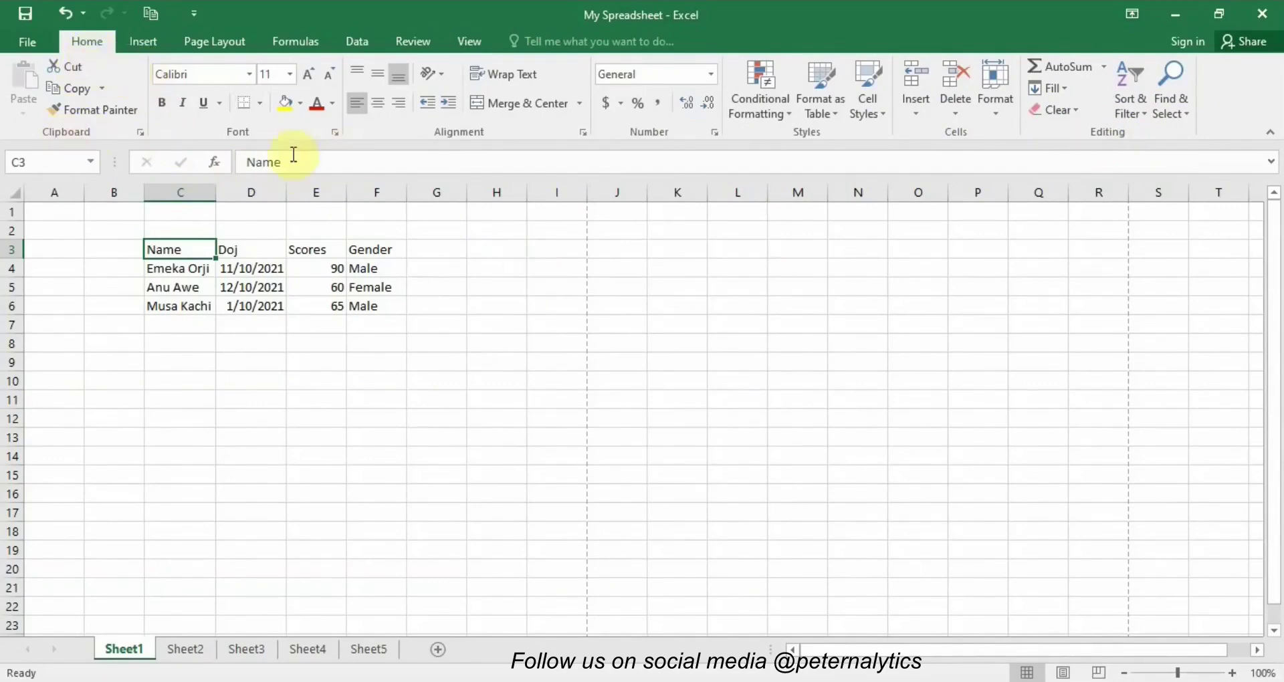
click(145, 42)
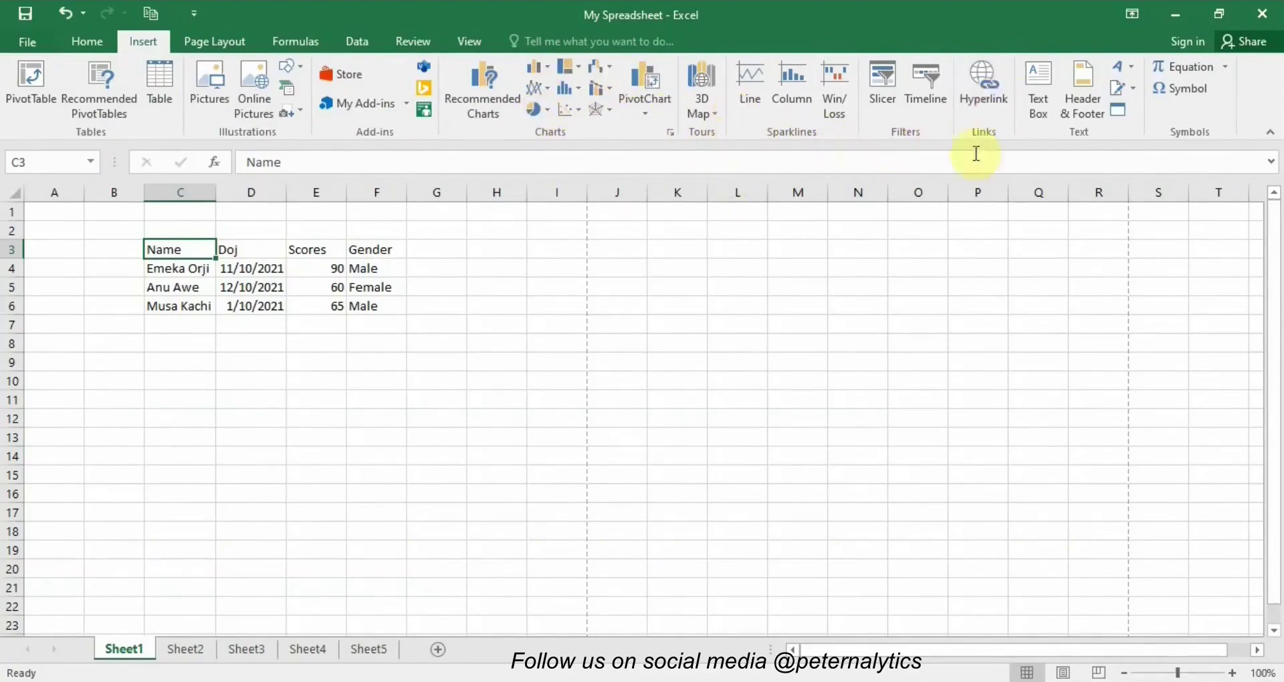
click(974, 93)
- Look through the page layout commands and paper sizes, then the formula and view commands, without changing anything
click(211, 38)
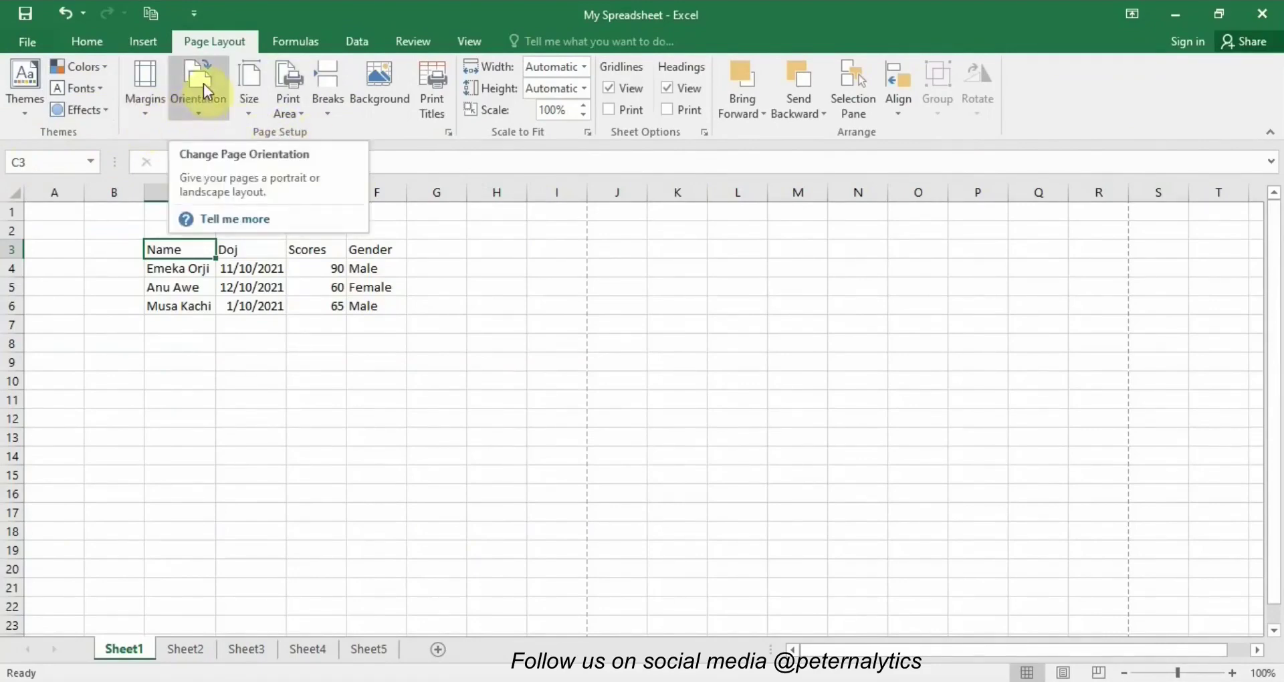
click(250, 102)
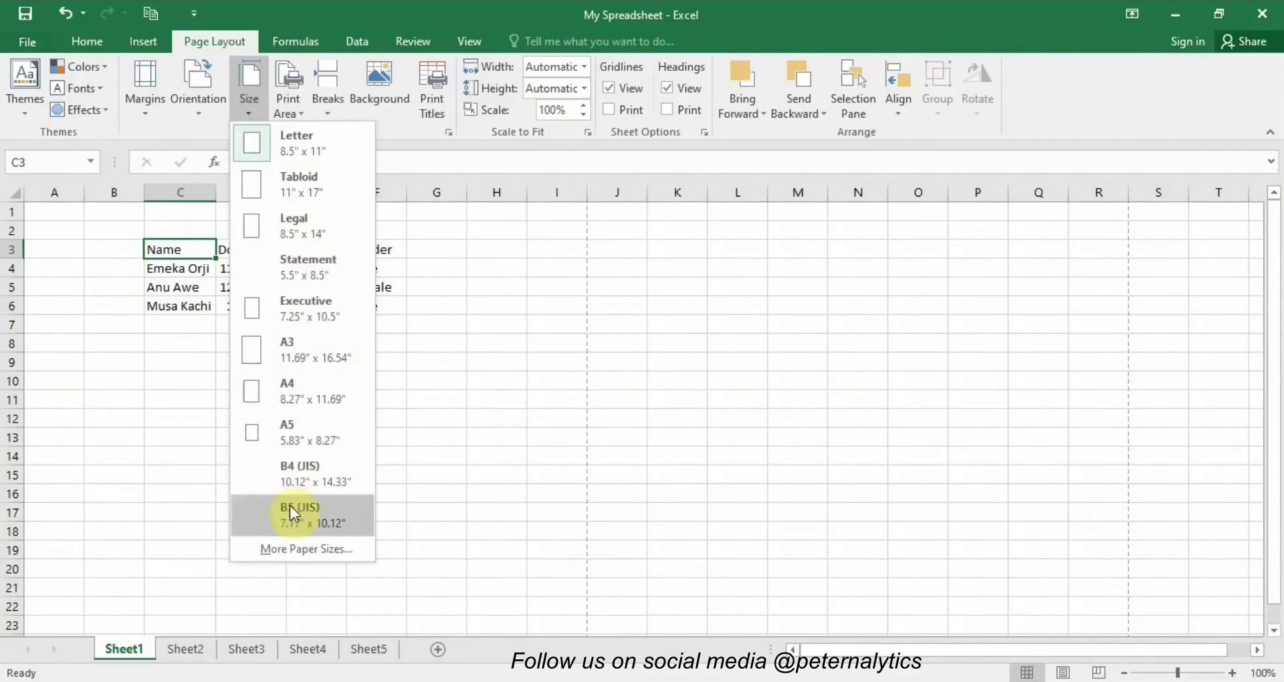
click(391, 142)
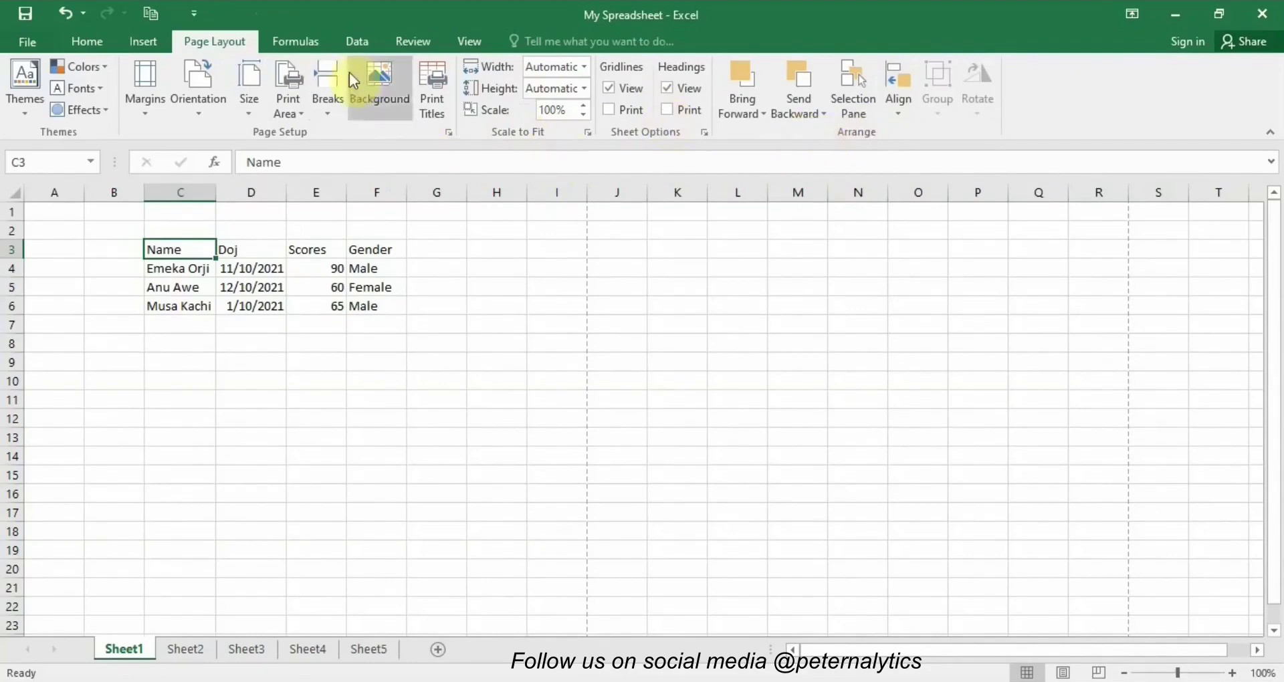
click(279, 40)
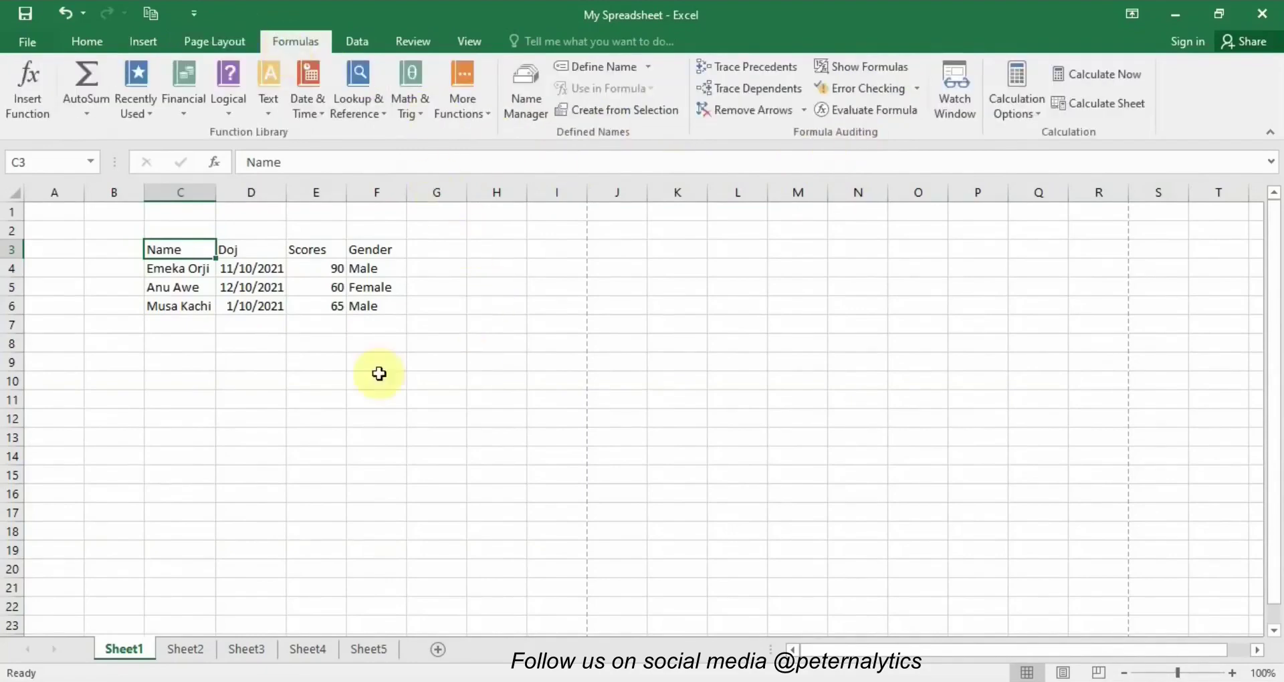
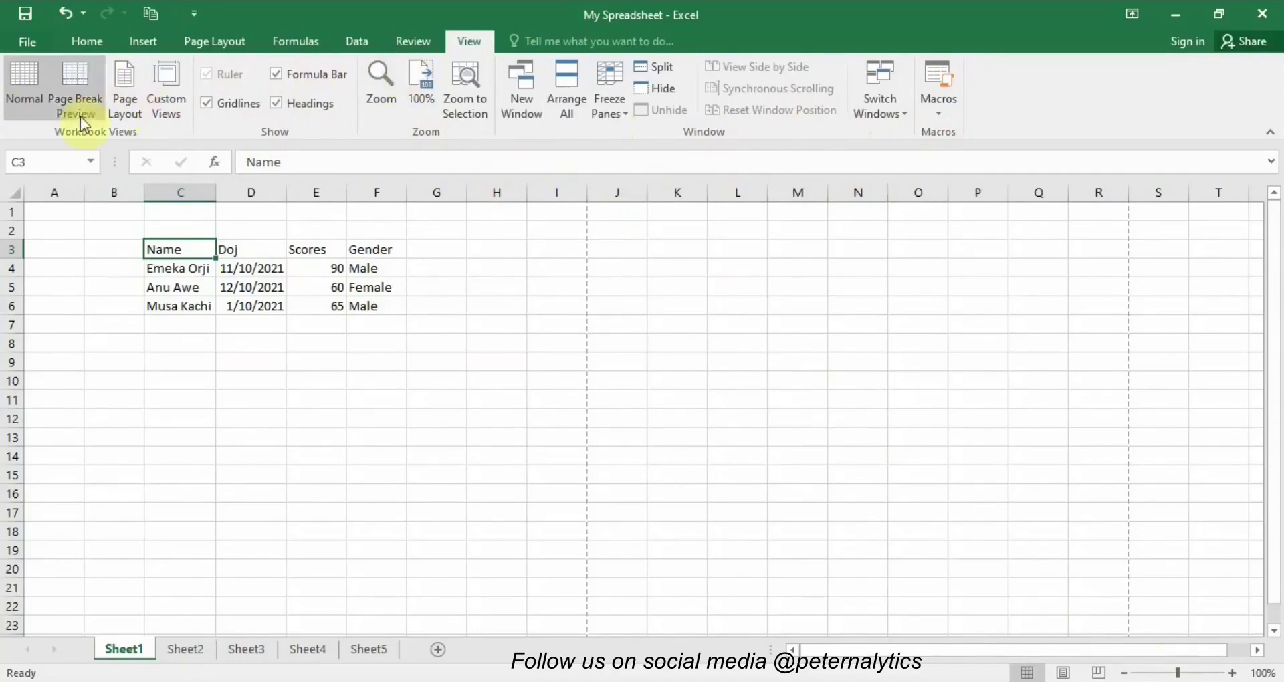
click(86, 43)
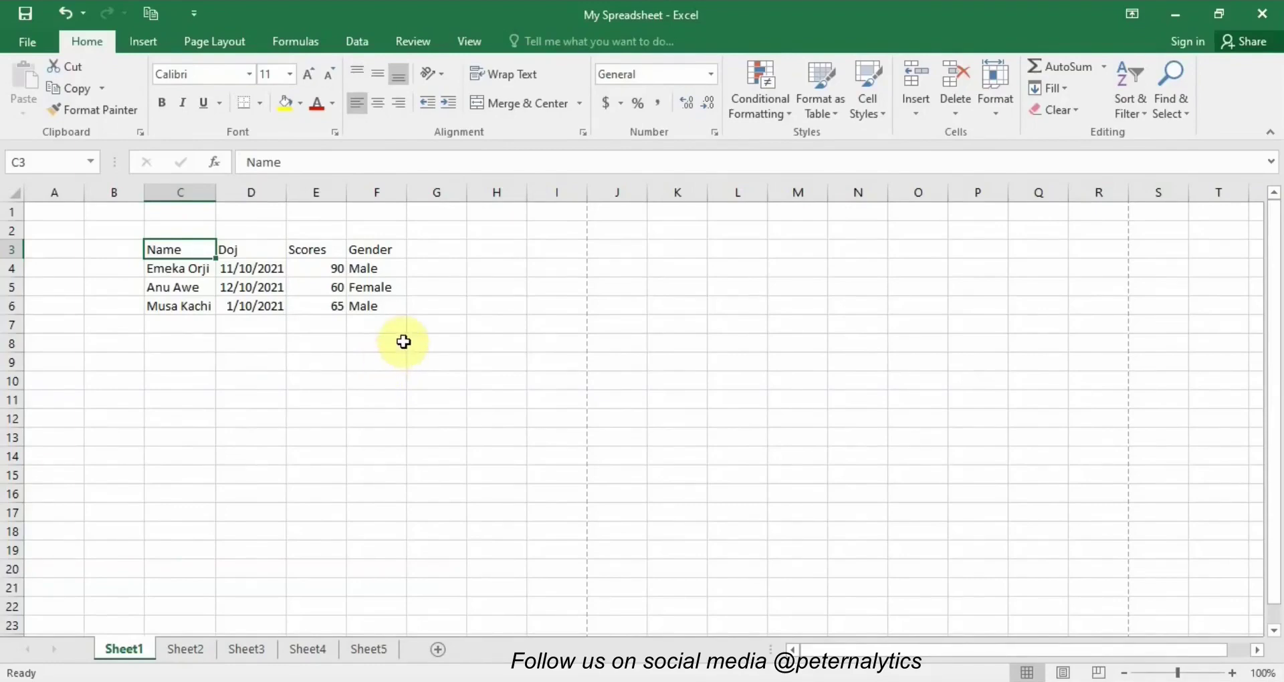
- Clear the four column headers in C3:F3
key(Delete)
click(244, 250)
key(Delete)
key(Right)
key(Delete)
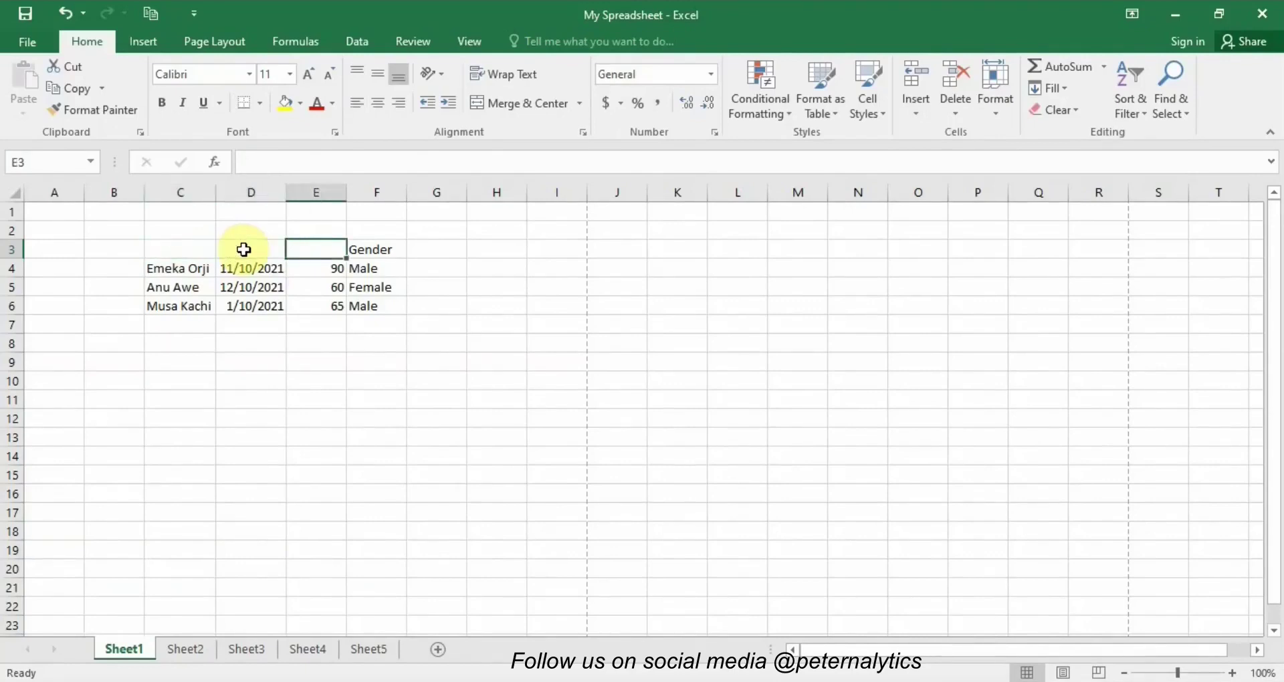
key(Right)
key(Delete)
- Clear the gender values in F4:F6
key(Down)
key(Delete)
key(Down)
key(Delete)
key(Down)
key(Delete)
- Clear the score, date and name in row 6, cells C6:E6
key(Left)
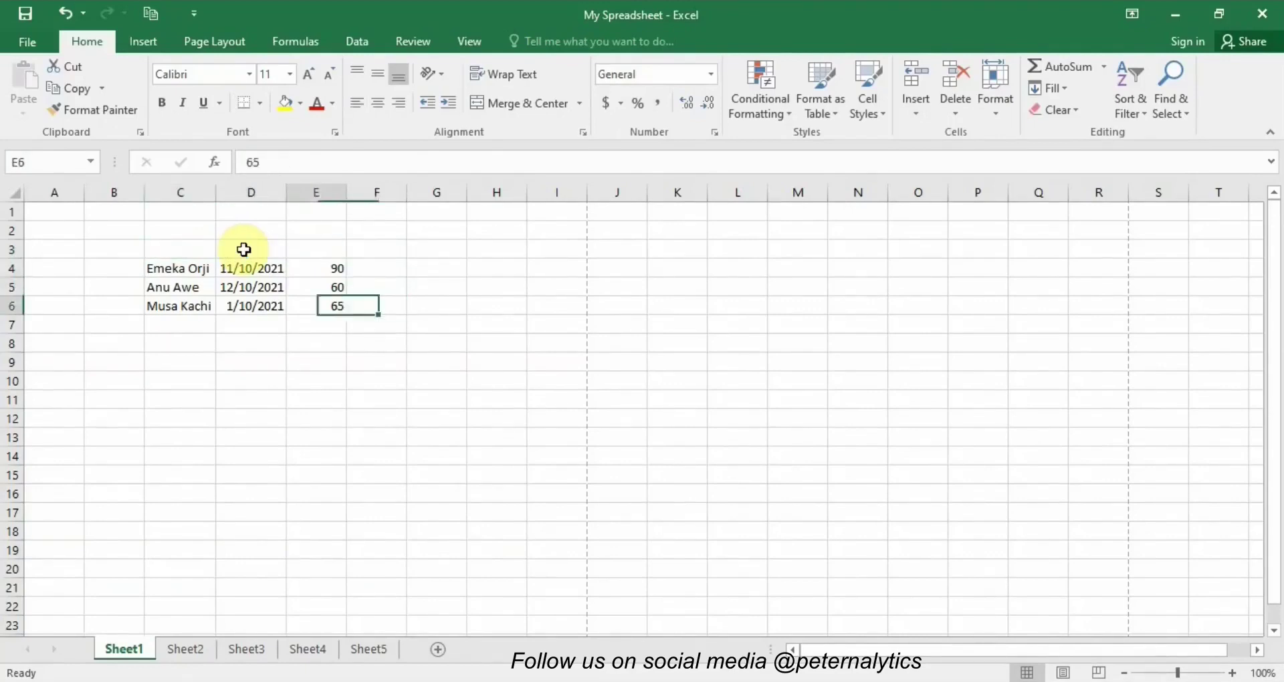
key(Delete)
key(Left)
key(Delete)
key(Left)
key(Delete)
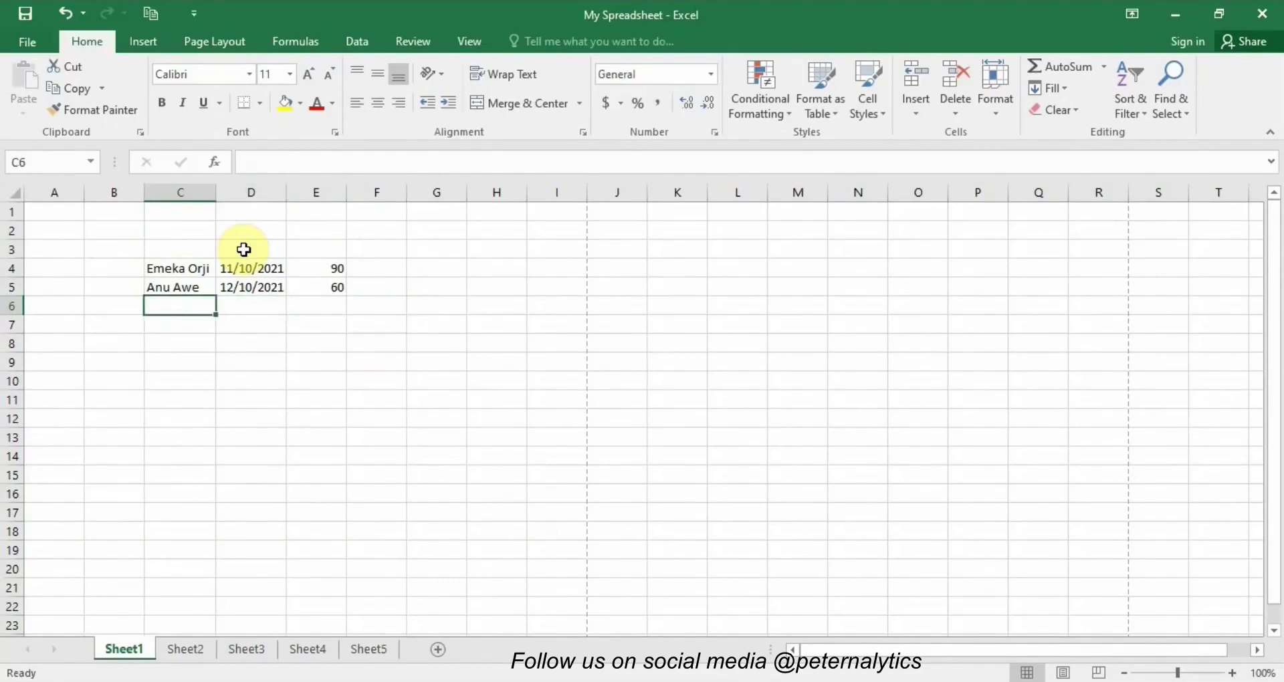
- Clear the remaining names, dates and scores in C4:E5 to empty the table
key(Up)
key(Delete)
key(Up)
key(Delete)
key(Right)
key(Delete)
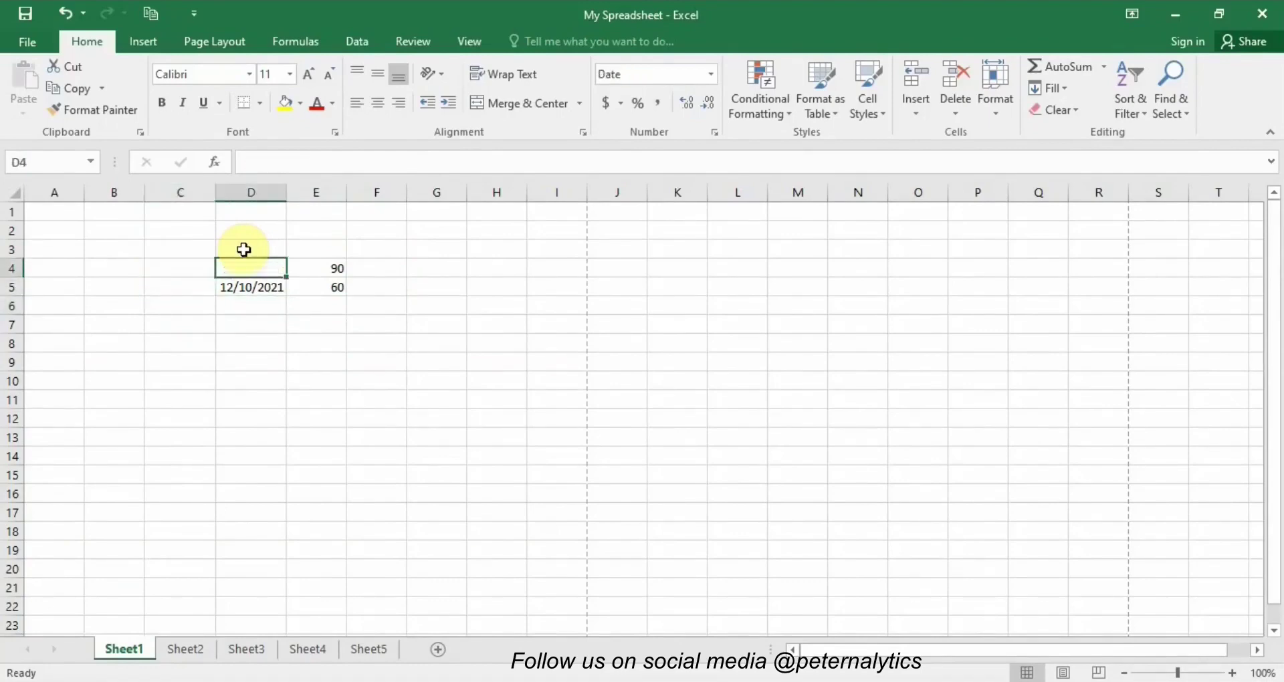
key(Right)
key(Delete)
key(Down)
key(Delete)
key(Left)
key(Delete)
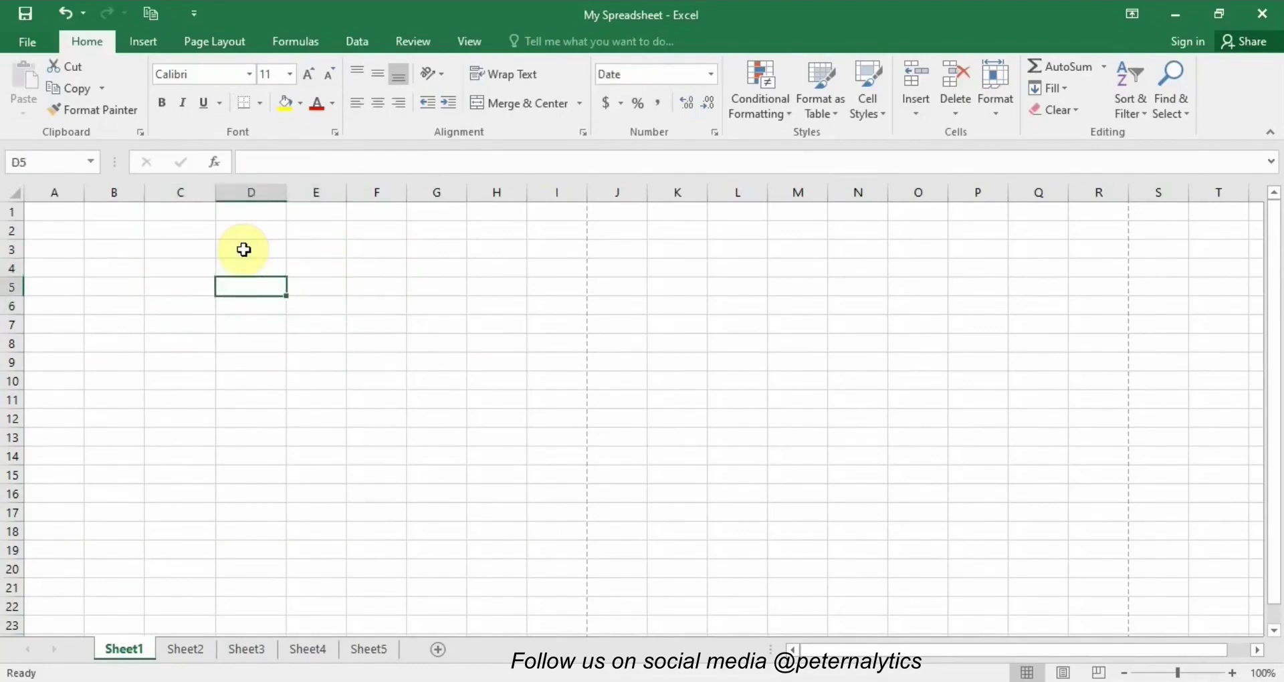
- Enter the numbers 1 to 8 down column E in cells E5:E12
click(320, 283)
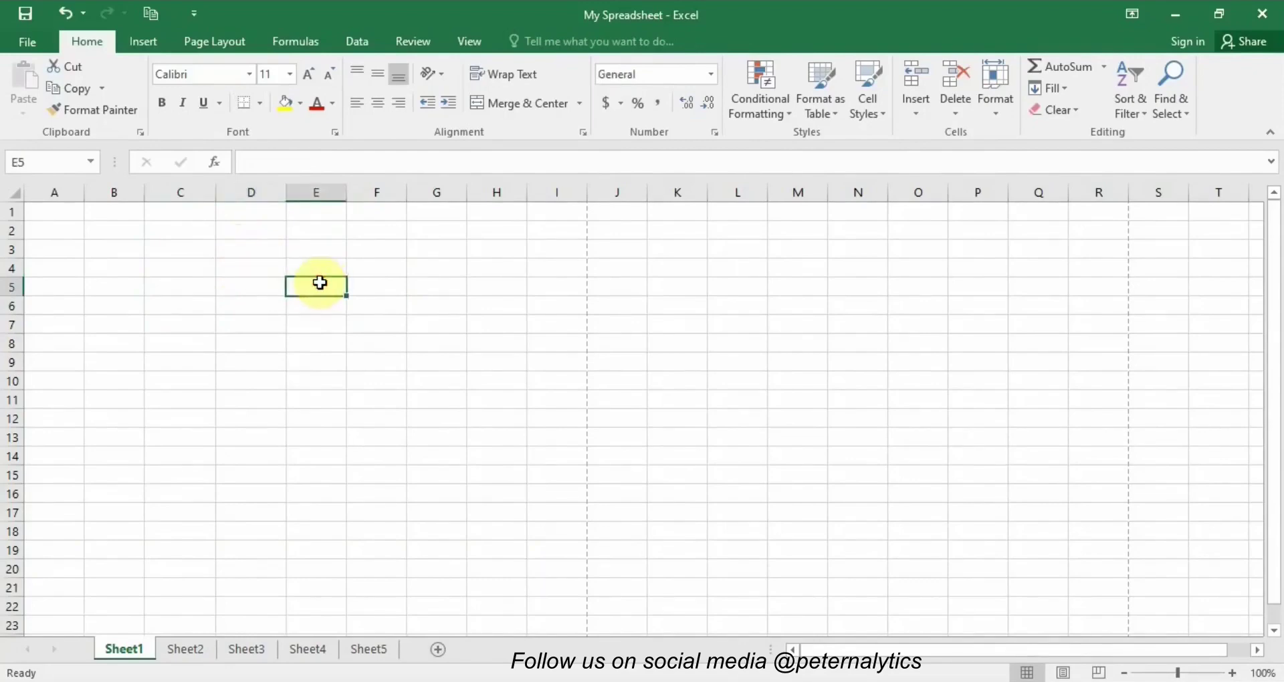
text(1)
key(Return)
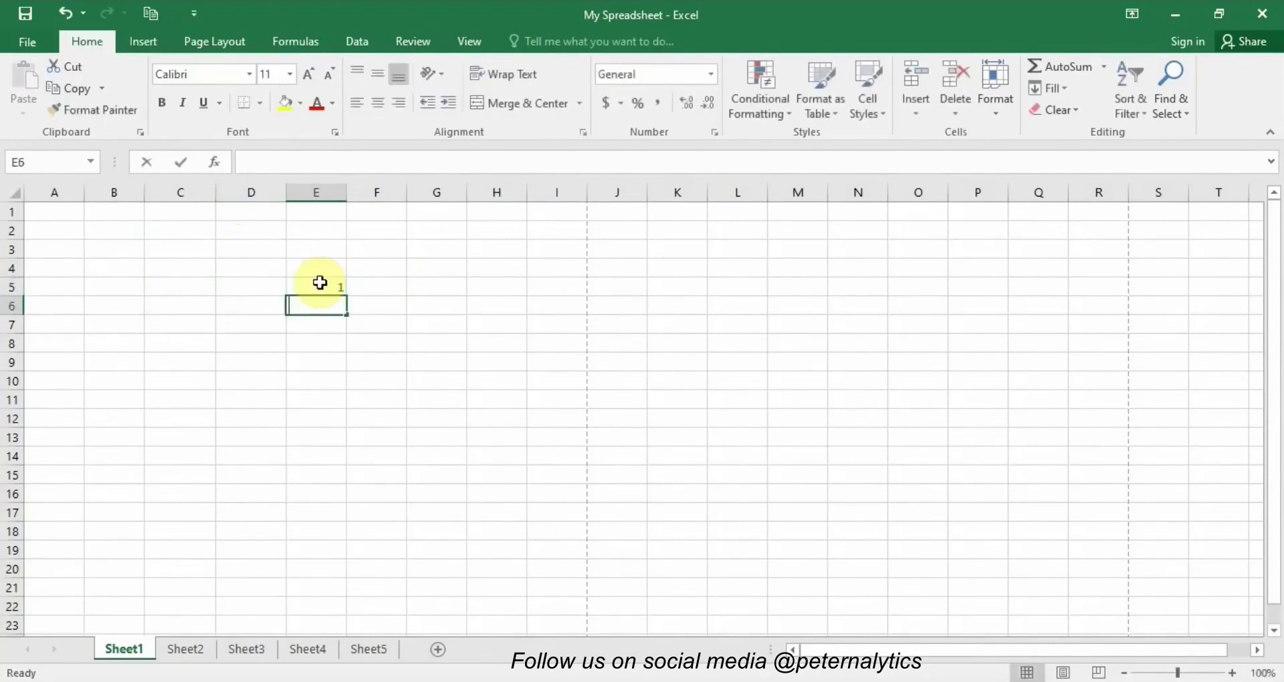
text(2)
key(Return)
text(3)
key(Return)
text(4)
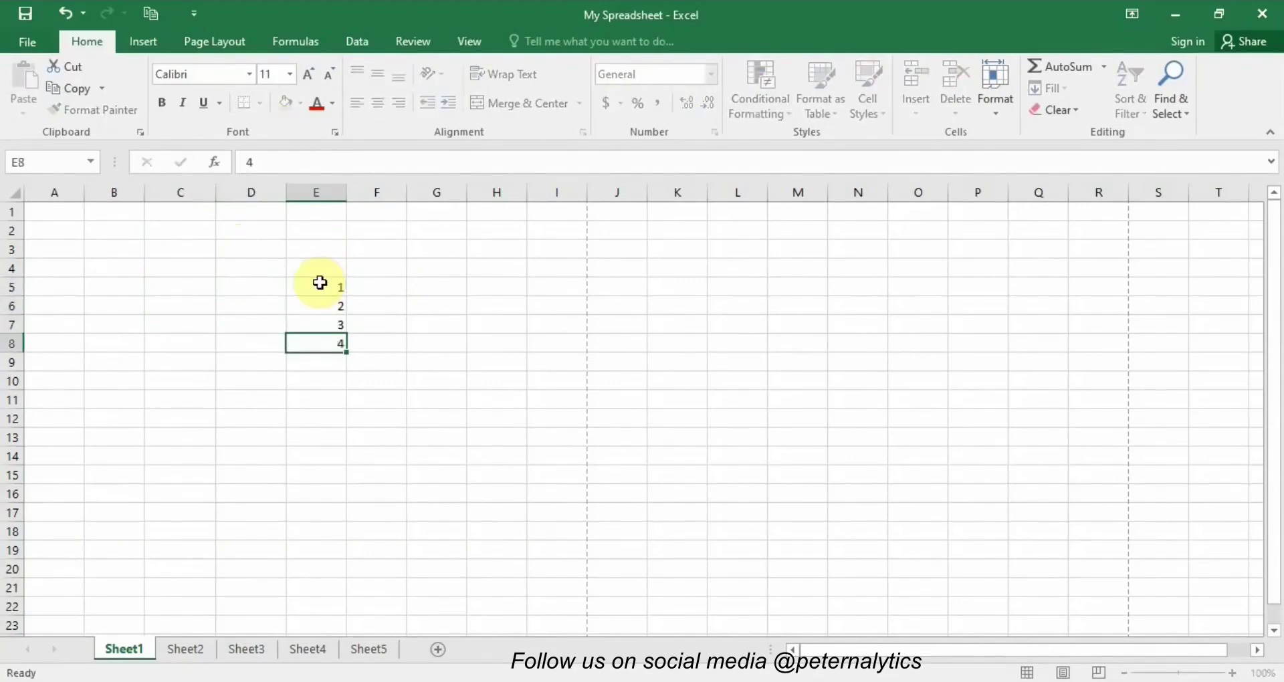
key(Return)
text(5)
key(Return)
text(6)
key(Return)
text(7)
key(Return)
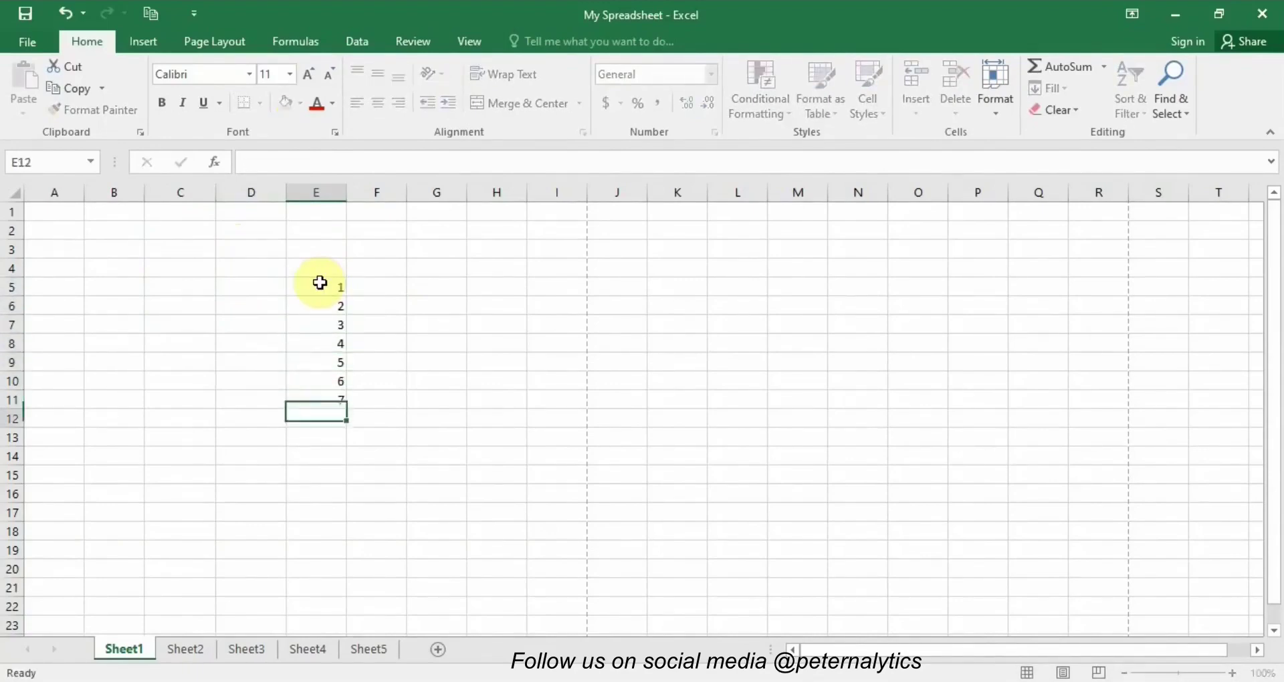
text(8)
key(Return)
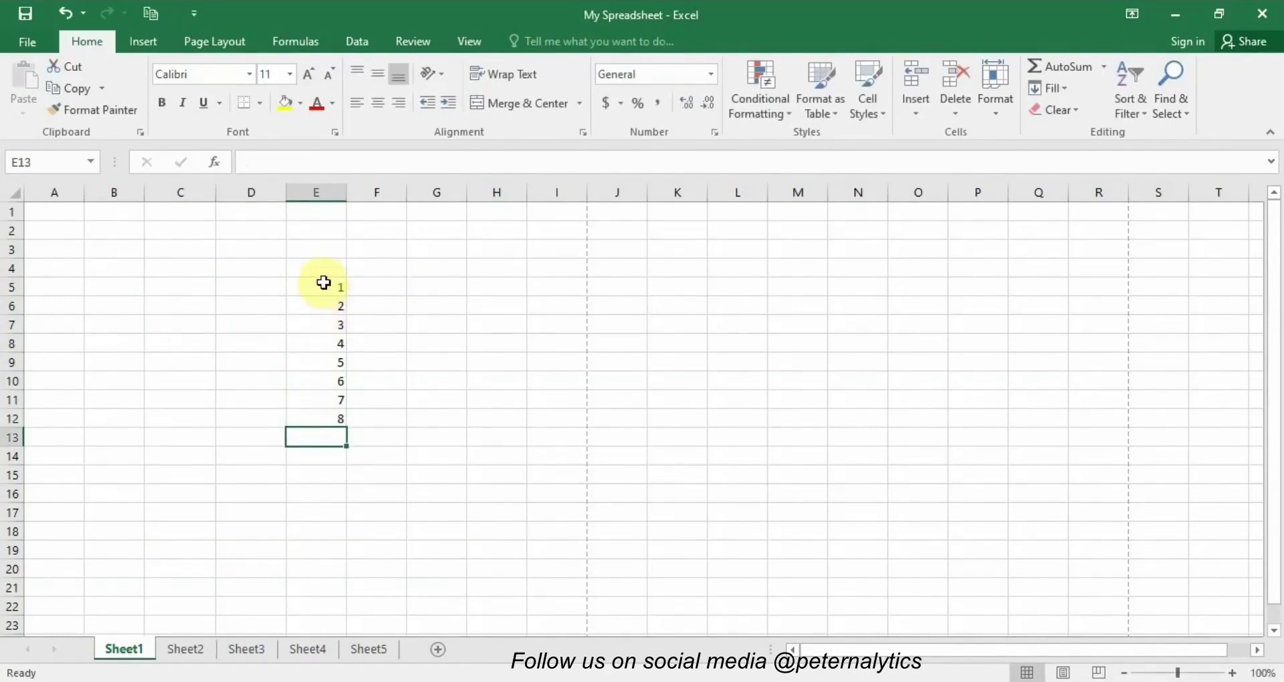
- Select E5:E12 and extend the number series with the fill handle down to cell E100
click(324, 283)
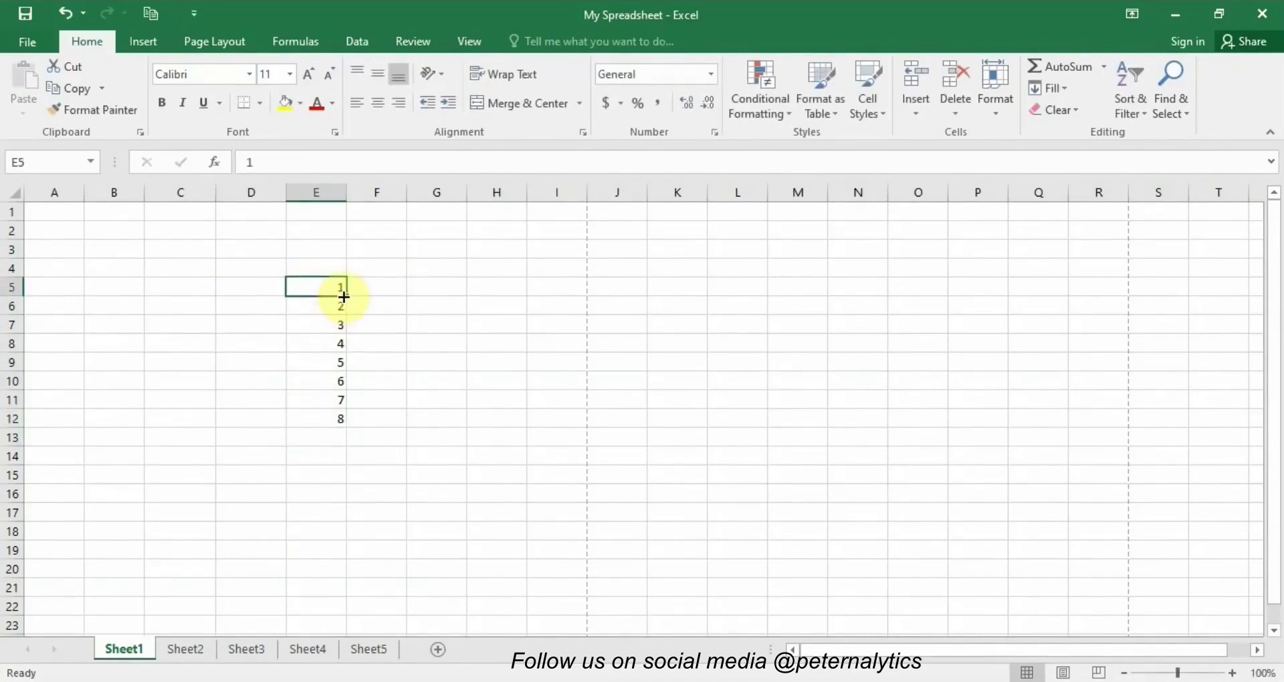
key(shift+Down)
key(shift+Down)
key(shift+Down)
key(shift+Down)
key(shift+Down)
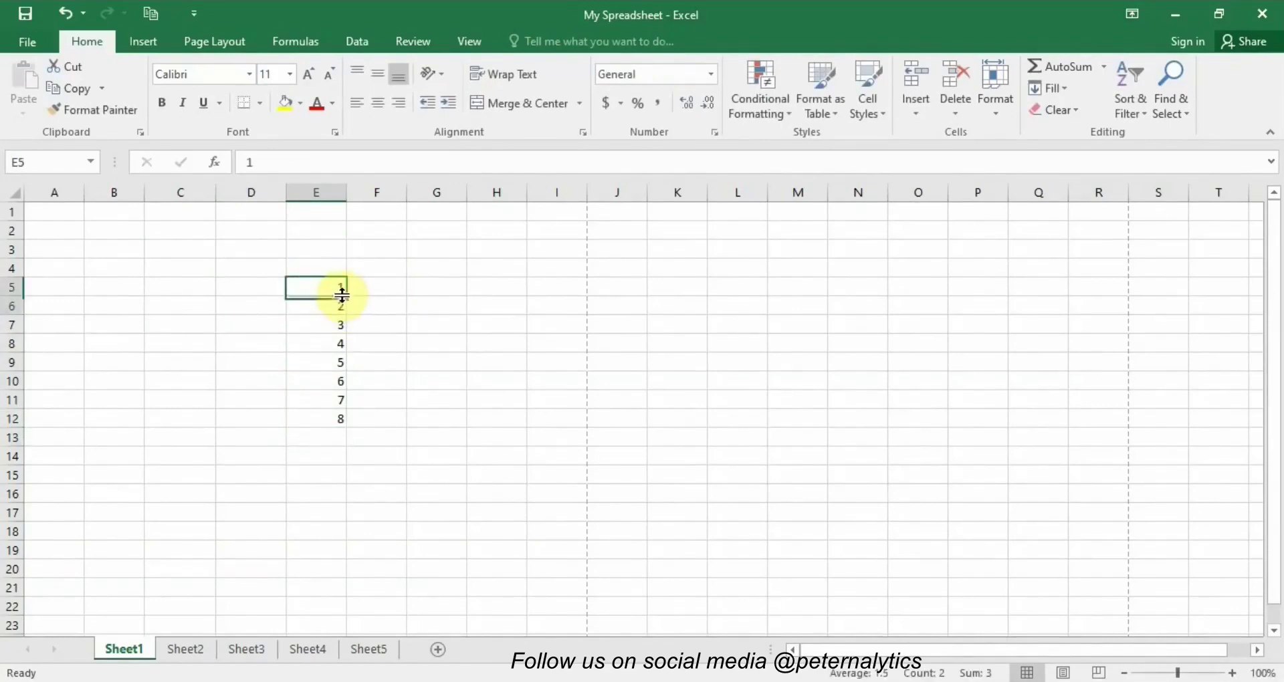
key(shift+Down)
key(shift+Down)
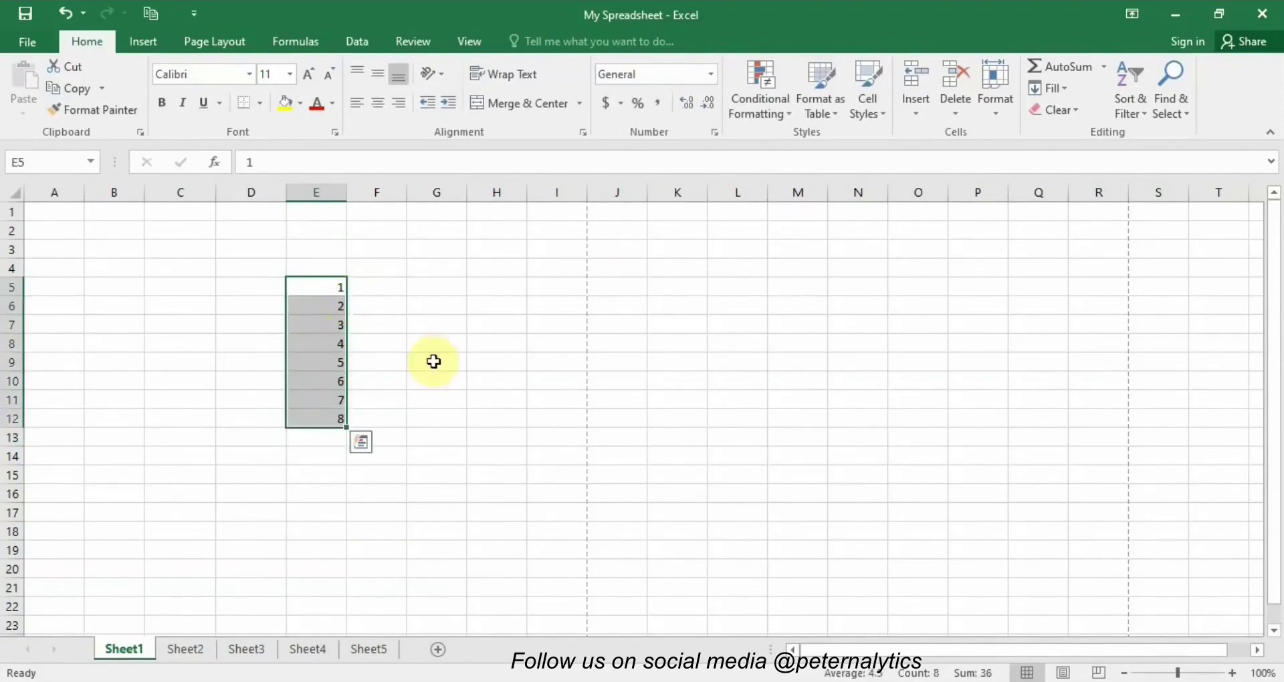
drag(349, 429, 326, 636)
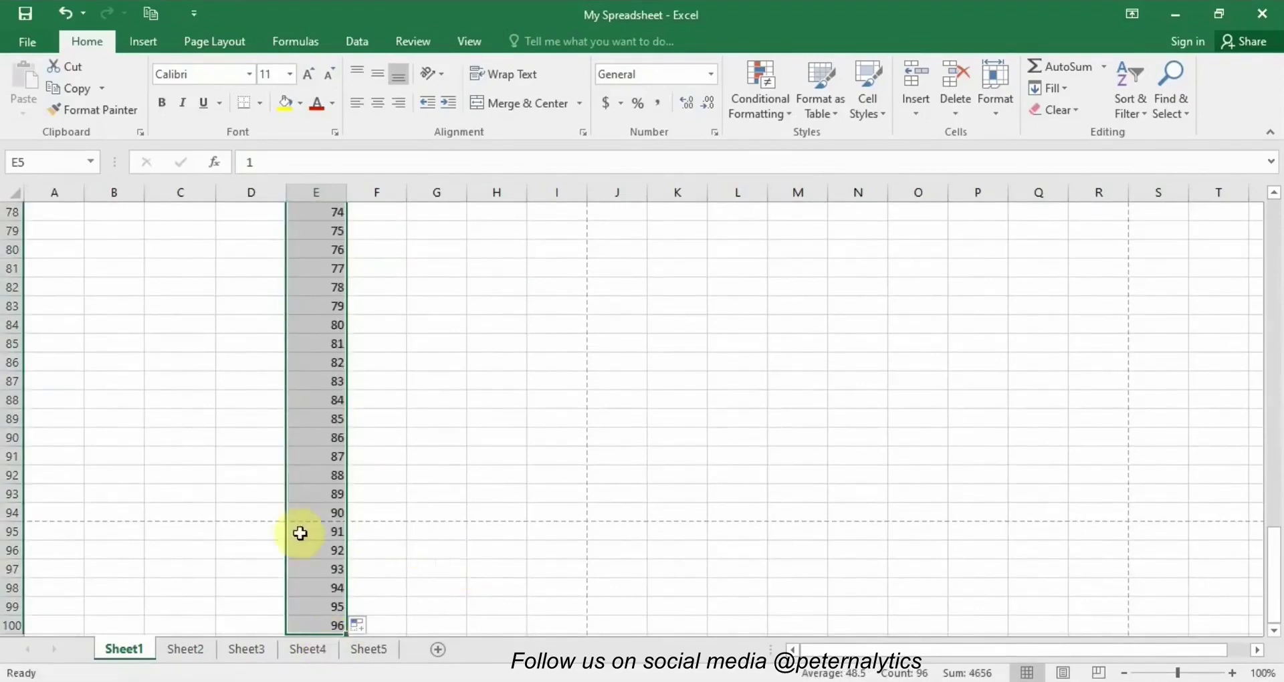
- Review the number series in E5:E100 and fill it across the columns through column Q
scroll(354, 528, up, 19)
scroll(354, 528, up, 7)
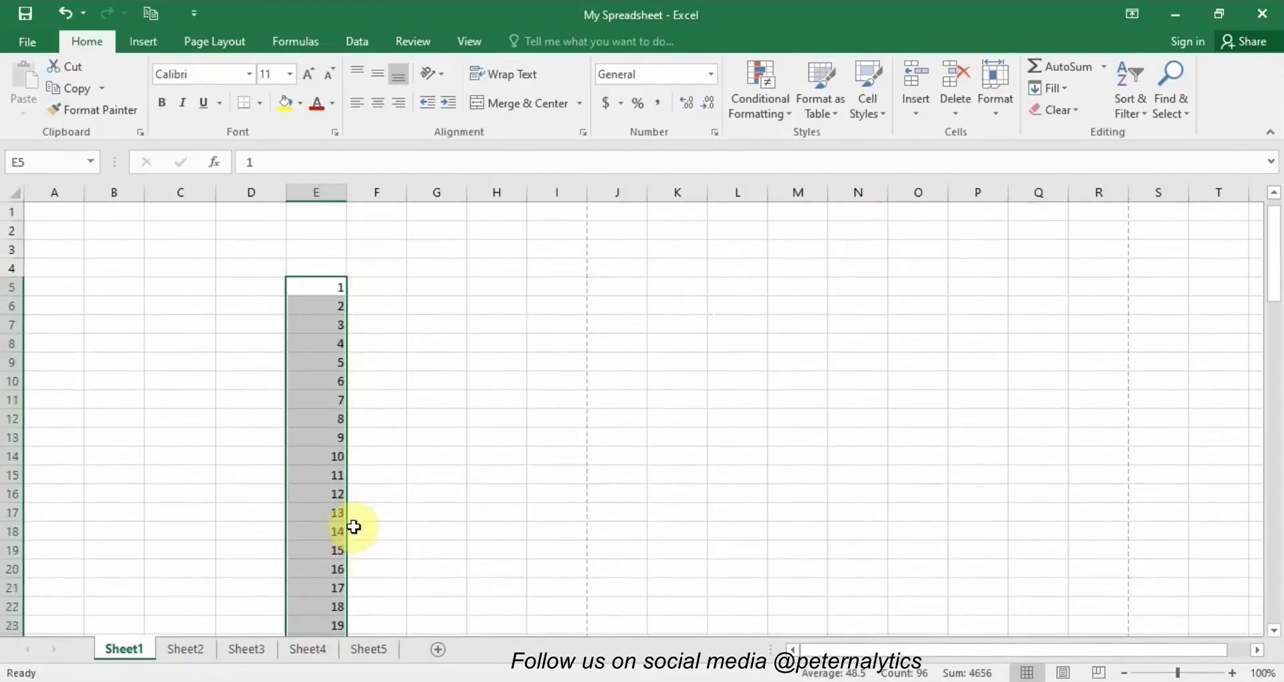
scroll(326, 311, down, 4)
scroll(331, 321, down, 20)
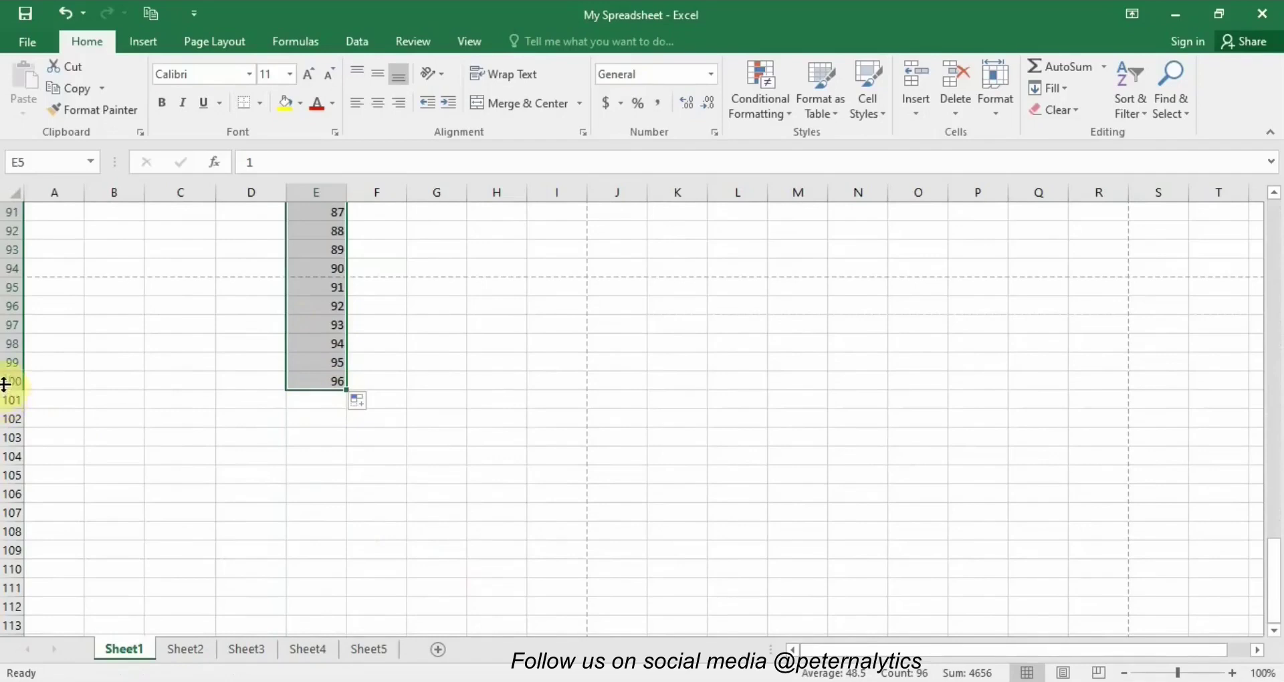
scroll(314, 375, up, 20)
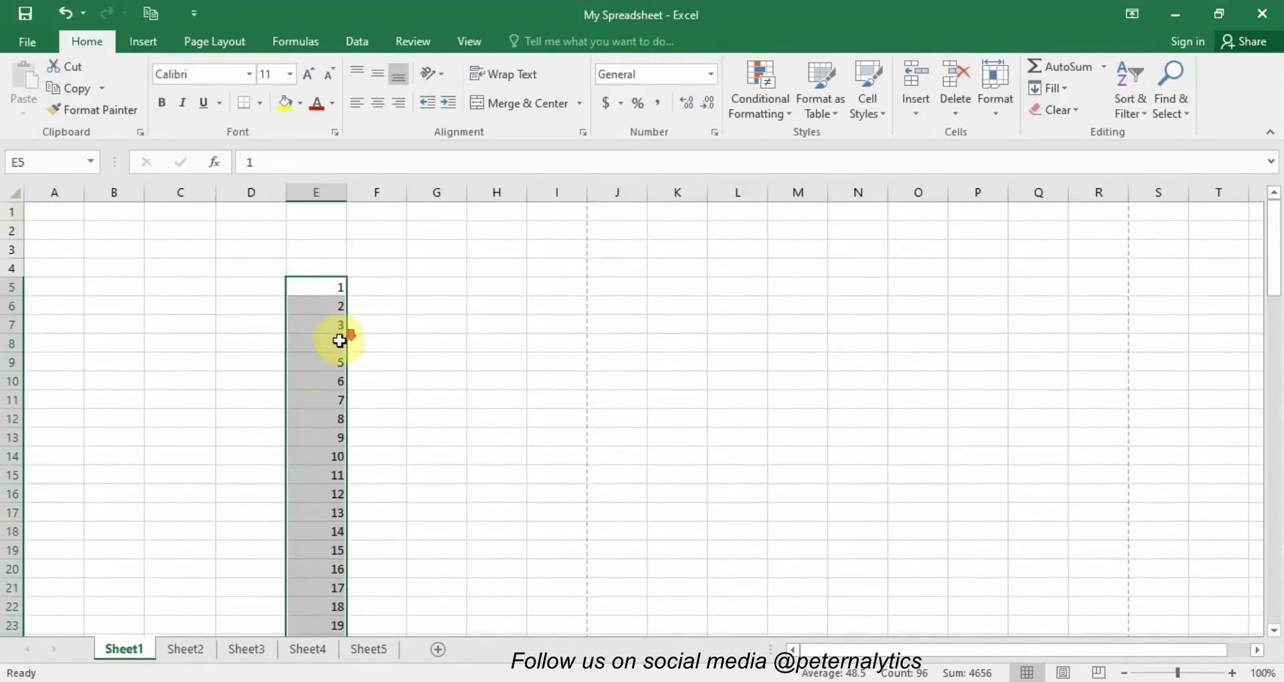
scroll(341, 344, down, 20)
scroll(739, 561, down, 10)
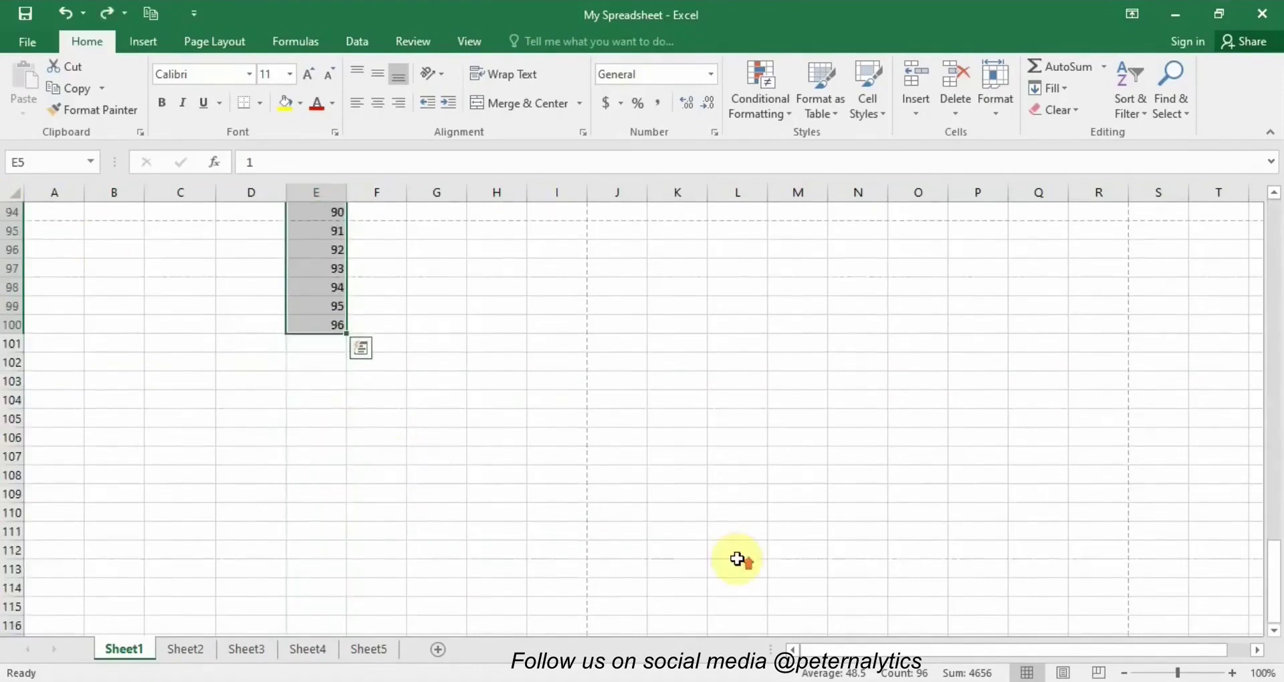
scroll(301, 509, up, 2)
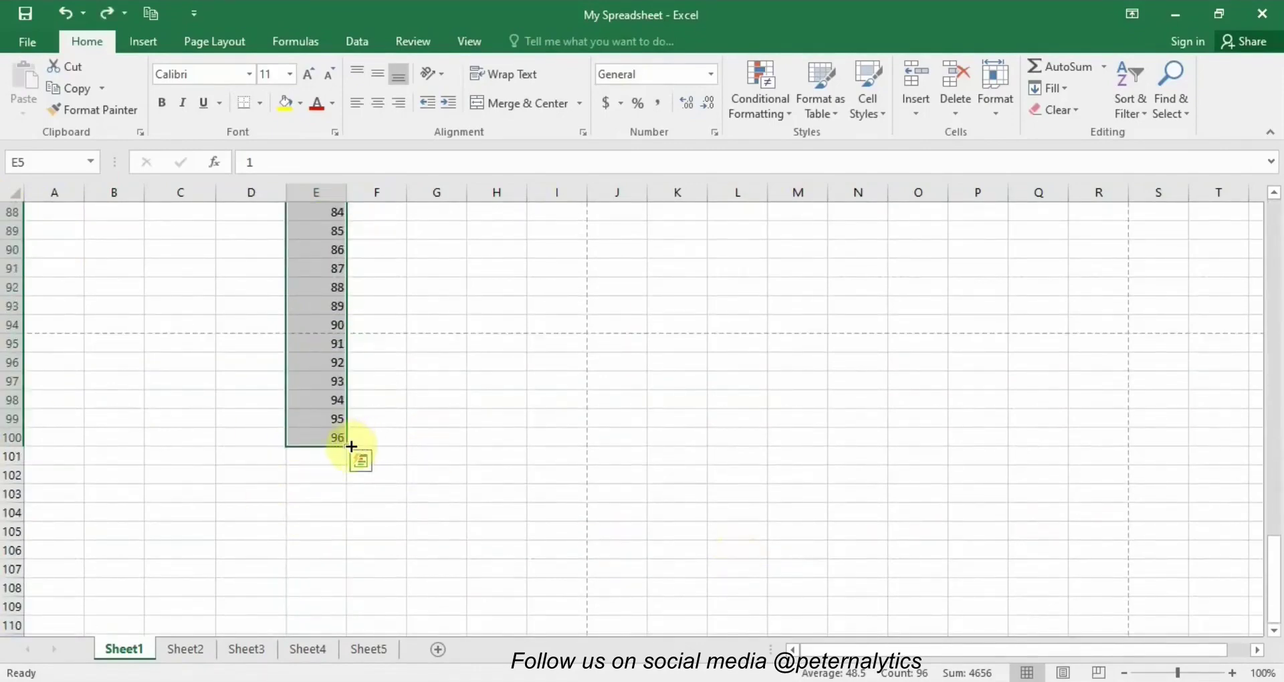
drag(349, 448, 1043, 439)
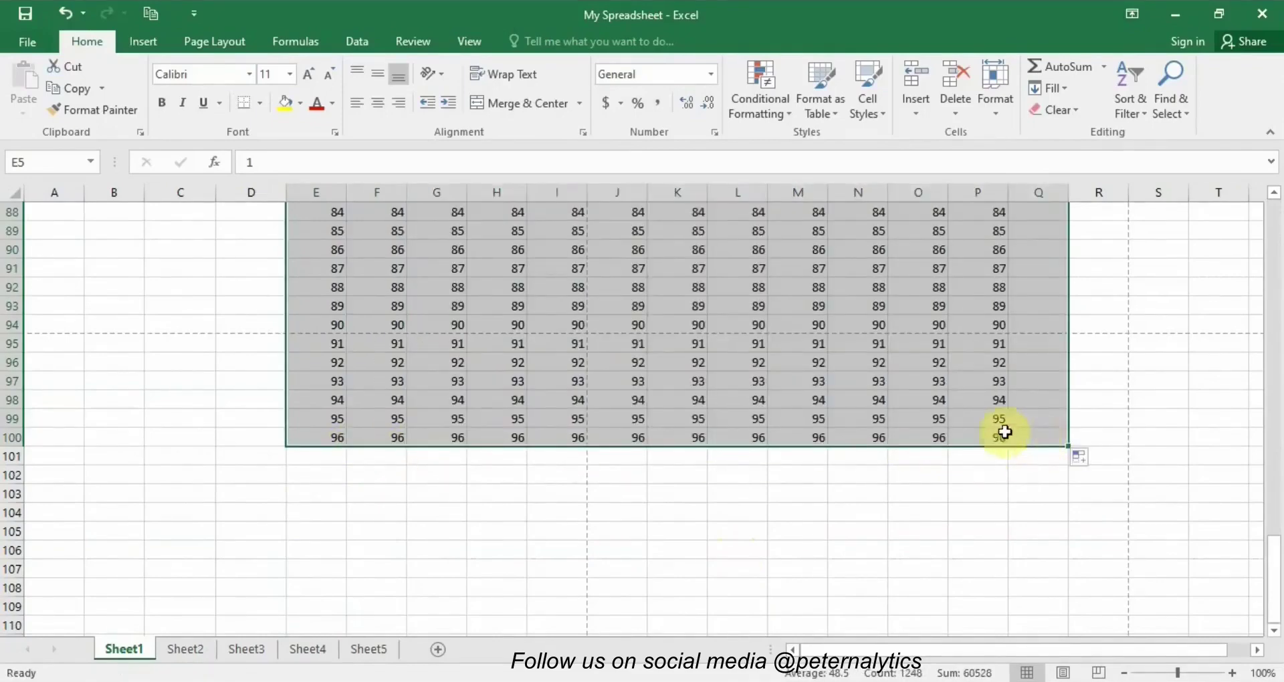
- Return to the top of the sheet and make cell A1 the active cell
scroll(775, 401, up, 3)
scroll(775, 400, up, 20)
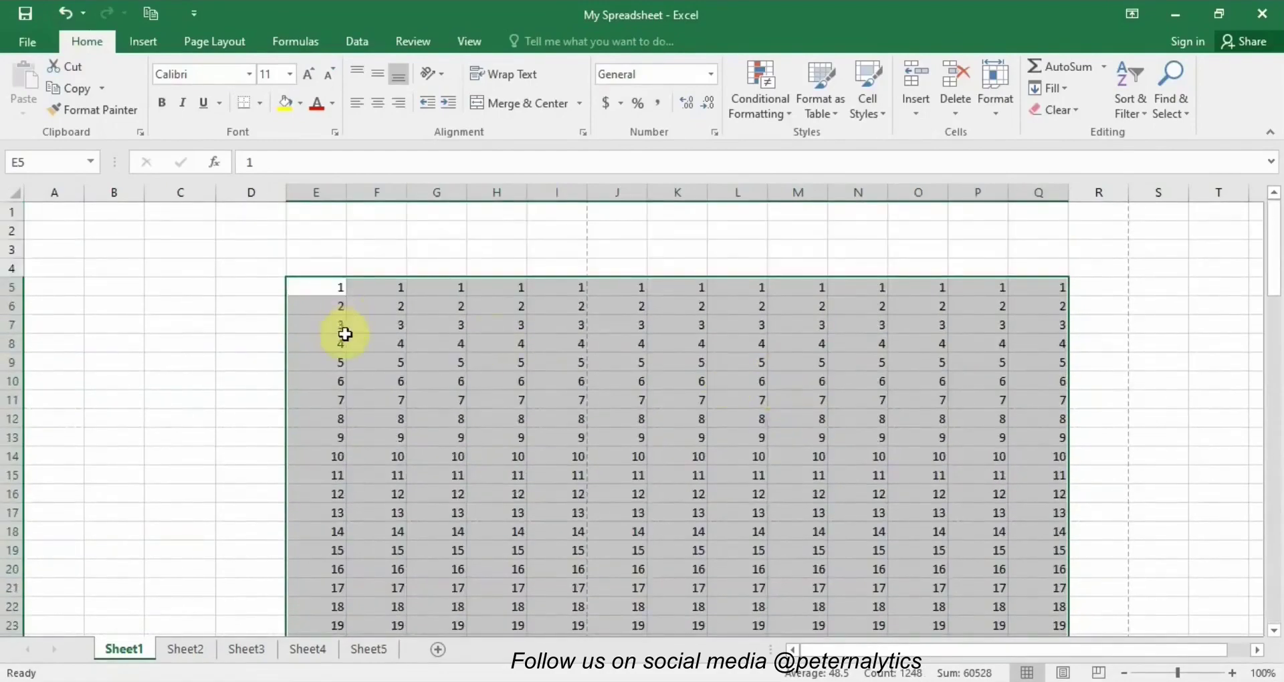
click(48, 289)
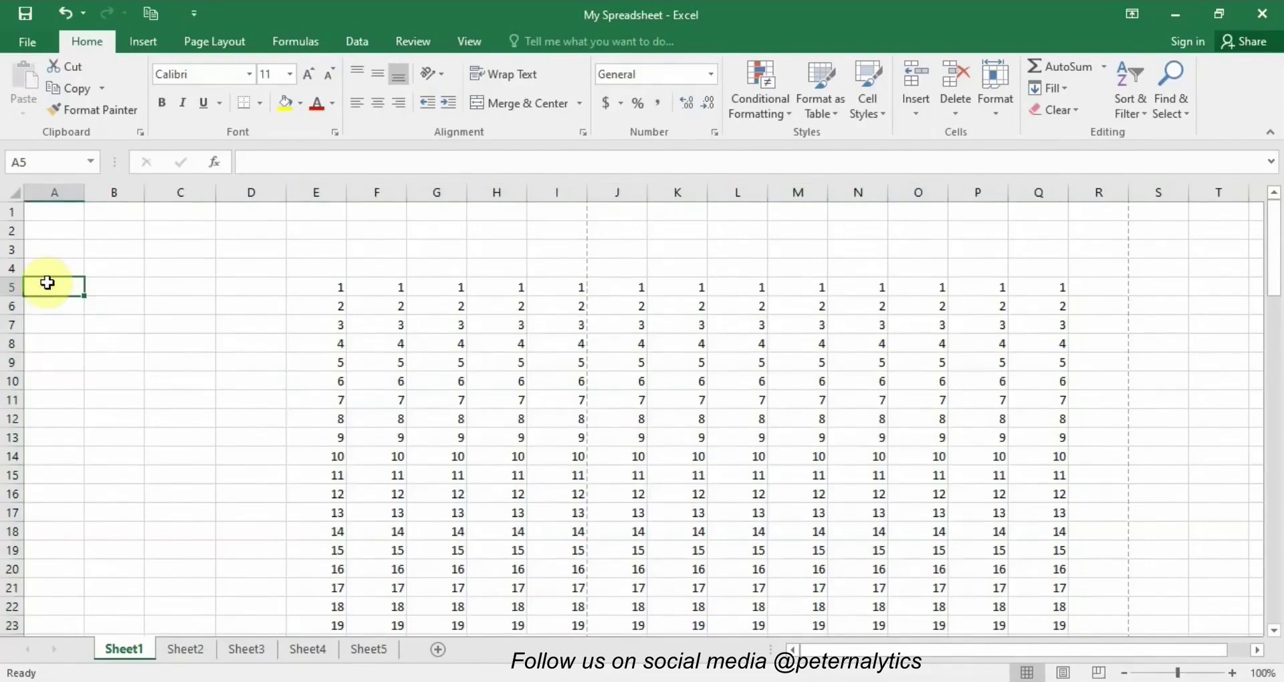
key(ctrl+Home)
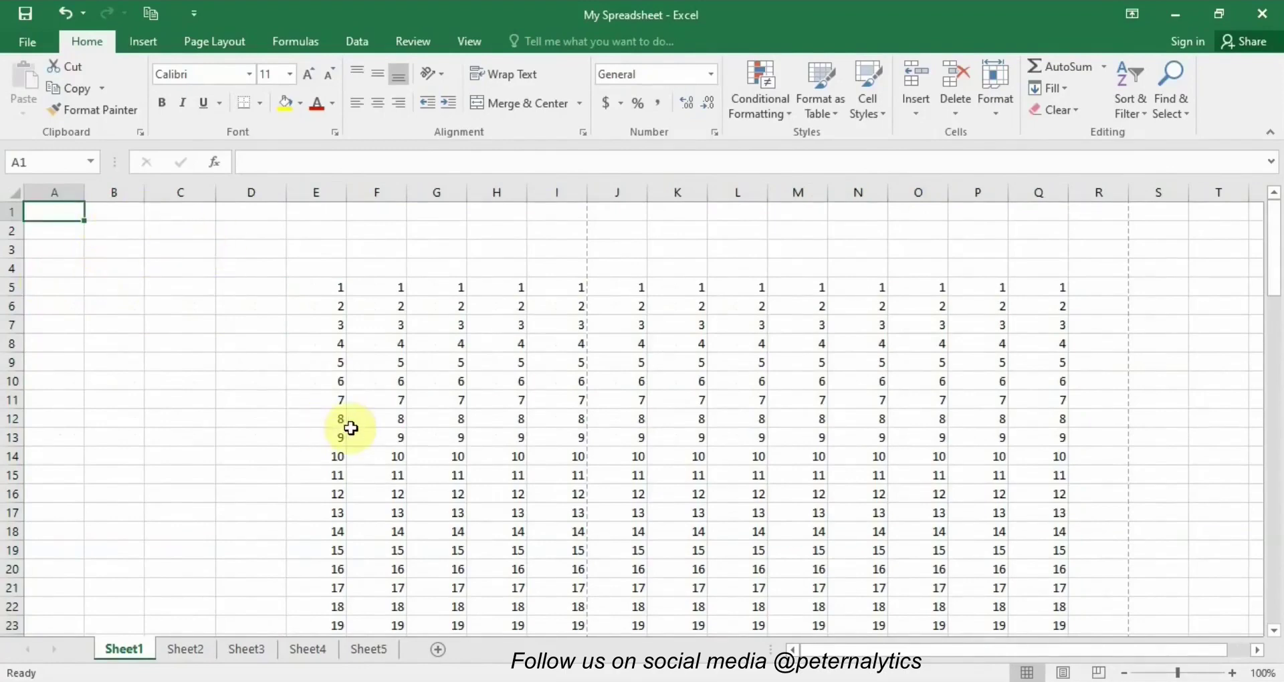
- Move the active cell rightward along row 1 one cell at a time, and return to A1
key(Right)
key(Right)
key(Right)
key(Right)
key(Right)
key(Right)
key(Right)
key(Right)
key(Right)
key(Right)
key(Right)
key(Right)
key(Right)
key(Right)
key(Right)
key(Right)
key(Right)
key(Right)
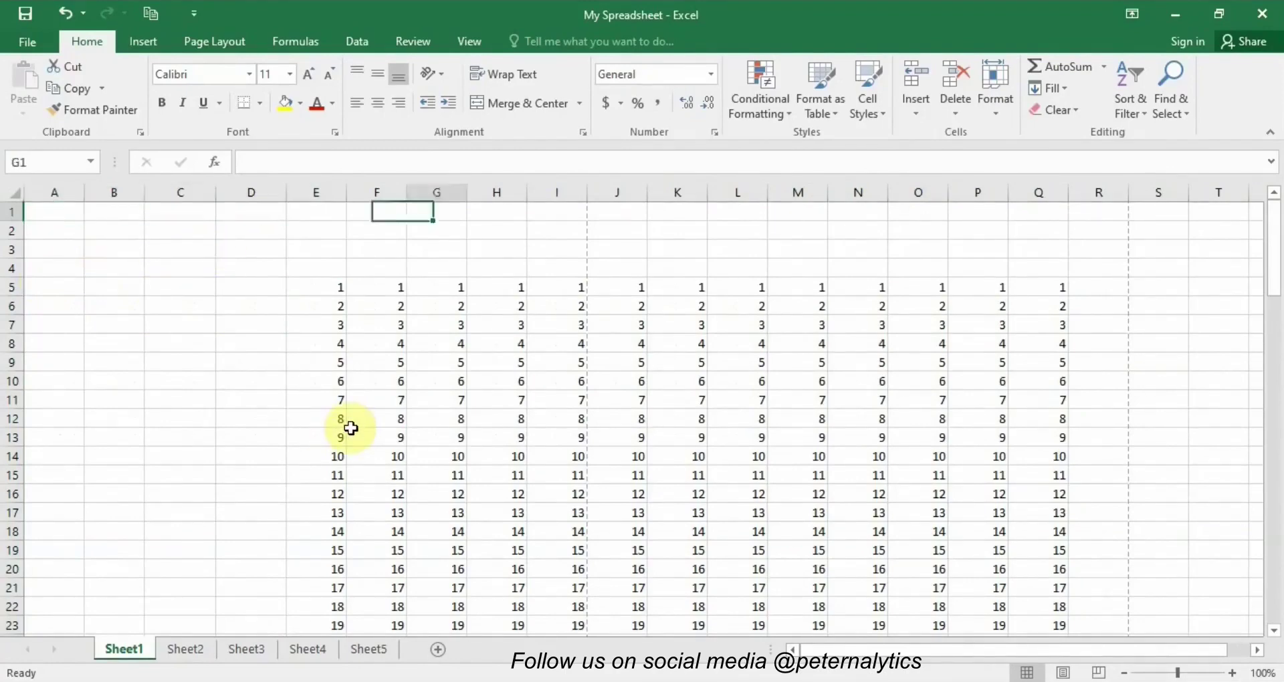
key(Home)
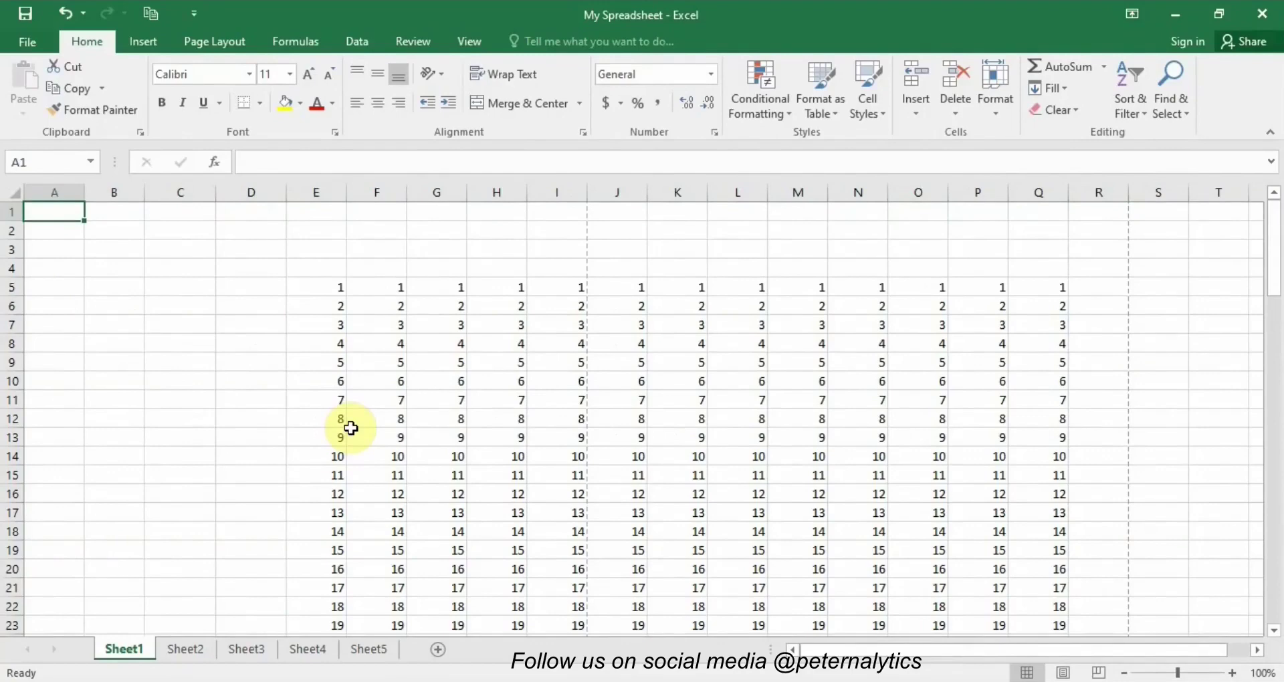
- Move the active cell down column A as far as A3 and back up to A1
key(Down)
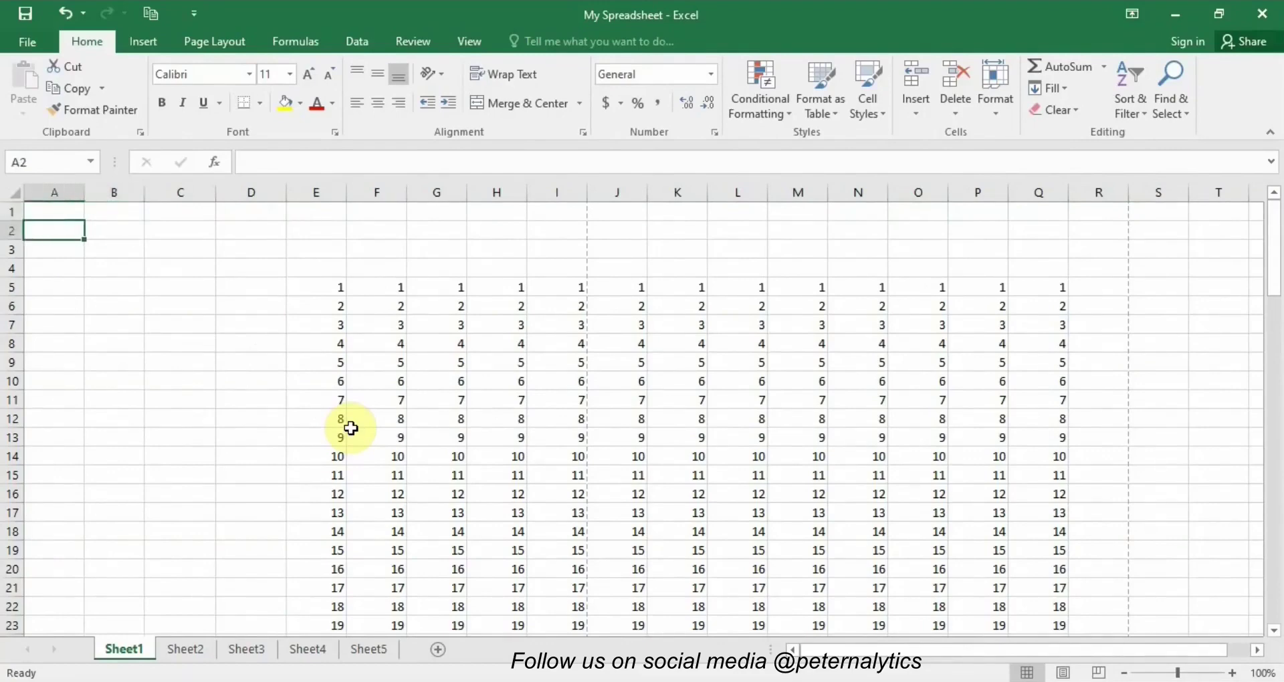
key(Up)
key(Down)
key(Down)
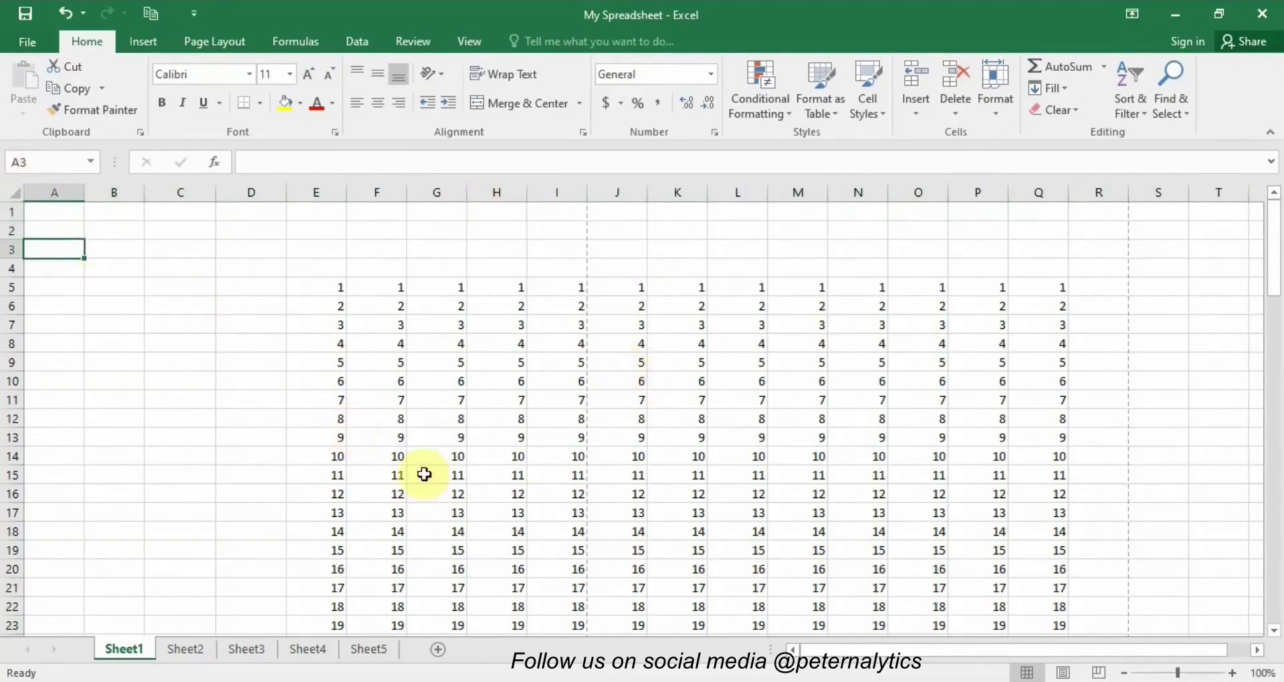
key(Up)
key(Up)
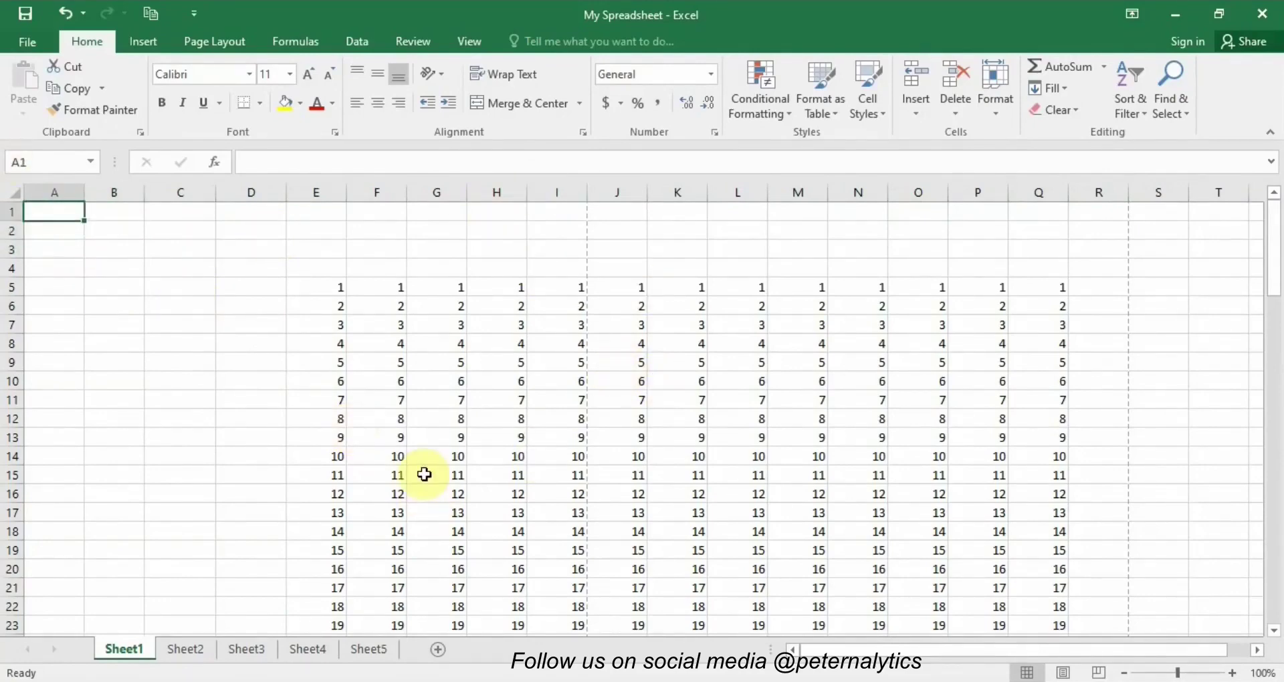
- Travel cell by cell along row 1 from A1 past the number block out to column CE
key(Right)
key(Right)
key(Right)
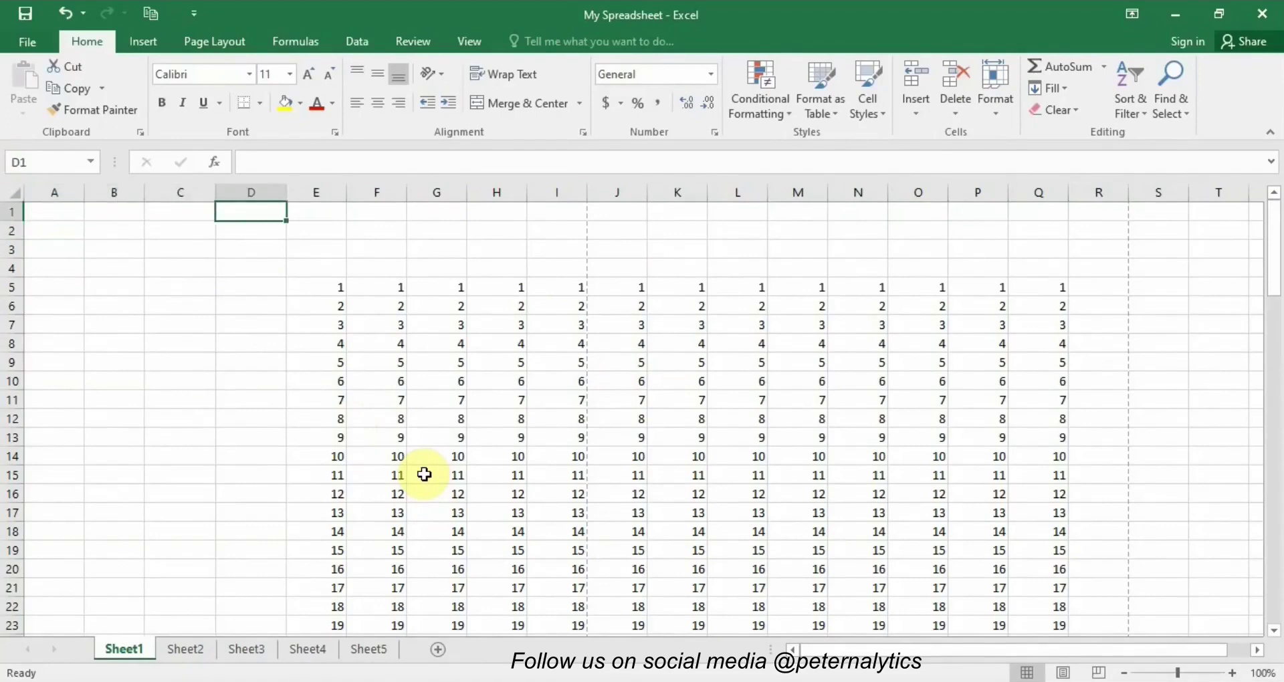
key(Right)
key(Right)
key(Right)
key(Right)
key(Right)
key(Right)
key(Right)
key(Right)
key(Right)
key(Right)
key(Right)
key(Right)
key(Right)
key(Right)
key(Right)
key(Right)
key(Right)
key(Right)
key(Right)
key(Right)
key(Right)
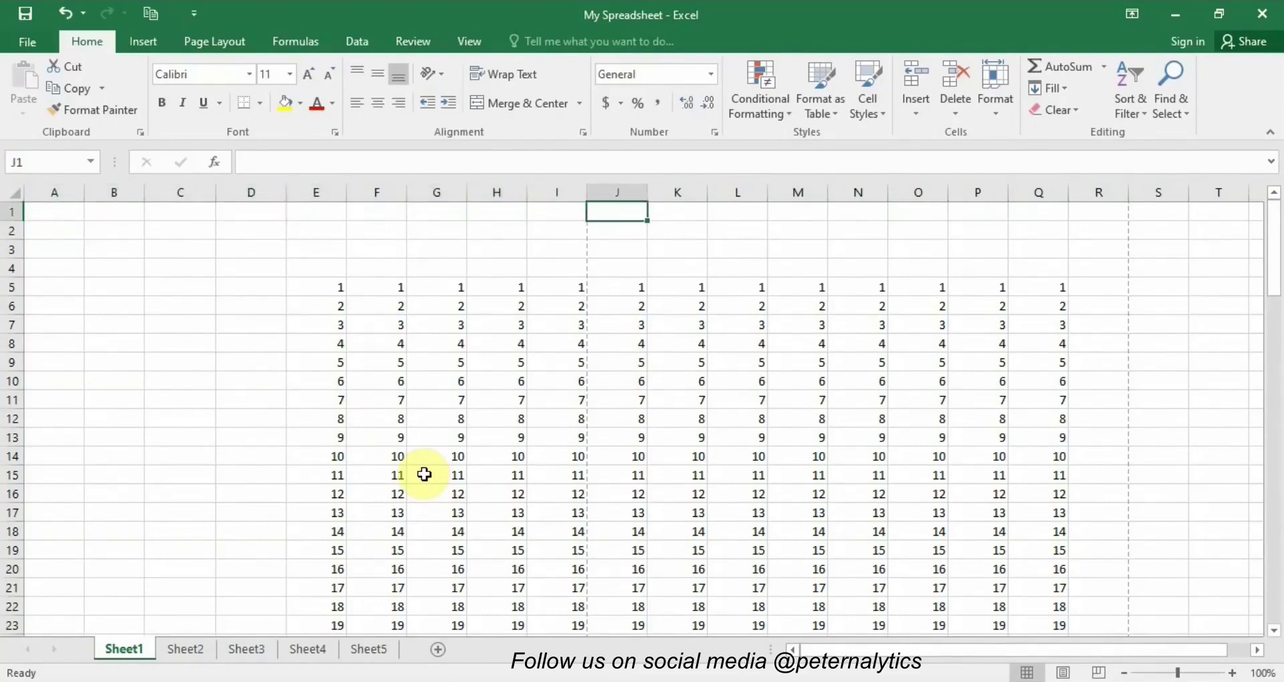
key(Right)
key(Right)
key(Right)
key(Right)
key(Right)
key(Right)
key(Right)
key(Right)
key(Right)
key(Right)
key(Right)
key(Right)
key(Right)
key(Right)
key(Right)
key(Right)
key(Right)
key(Right)
key(Right)
key(Right)
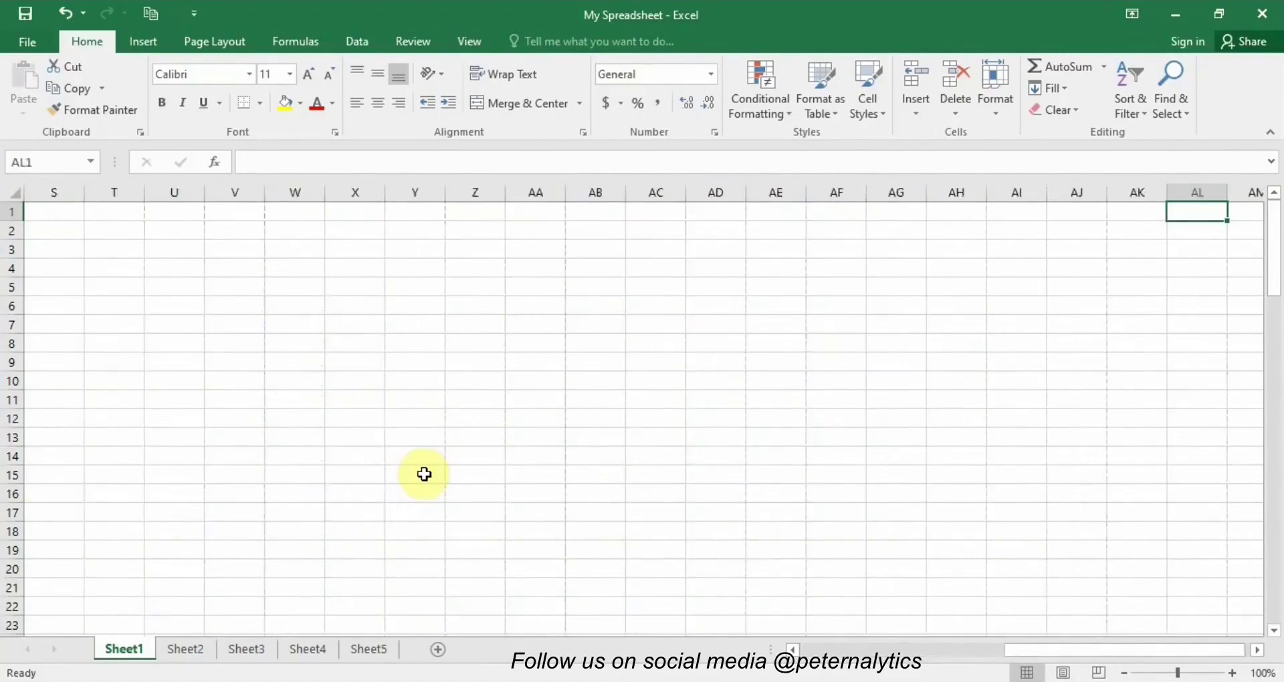
key(Right)
key(Right)
key(Right)
key(Right)
key(Right)
key(Right)
key(Right)
key(Right)
key(Right)
key(Right)
key(Right)
key(Right)
key(Right)
key(Right)
key(Right)
key(Right)
key(Right)
key(Right)
key(Right)
key(Right)
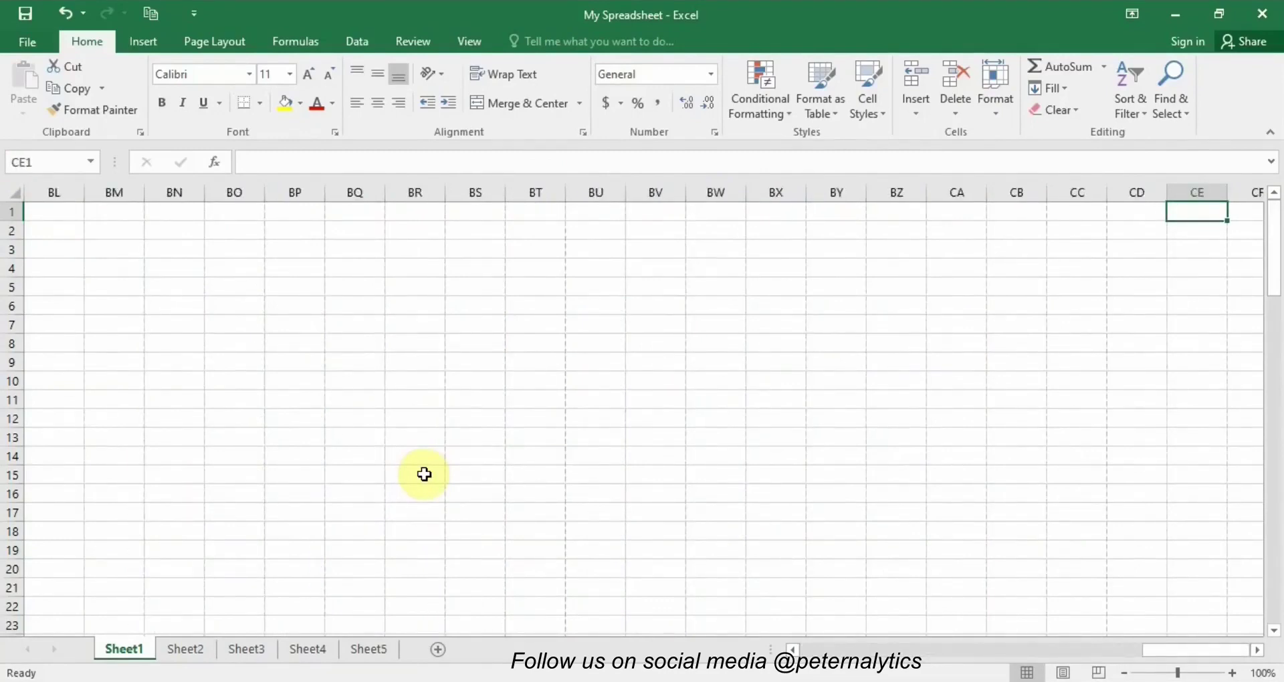
- Travel back leftward along row 1 from column CE and finish with a jump to A1
key(Left)
key(Left)
key(Left)
key(Left)
key(Left)
key(Left)
key(Left)
key(Left)
key(Left)
key(Left)
key(Left)
key(Left)
key(Left)
key(Left)
key(Left)
key(Left)
key(Left)
key(Left)
key(Left)
key(Left)
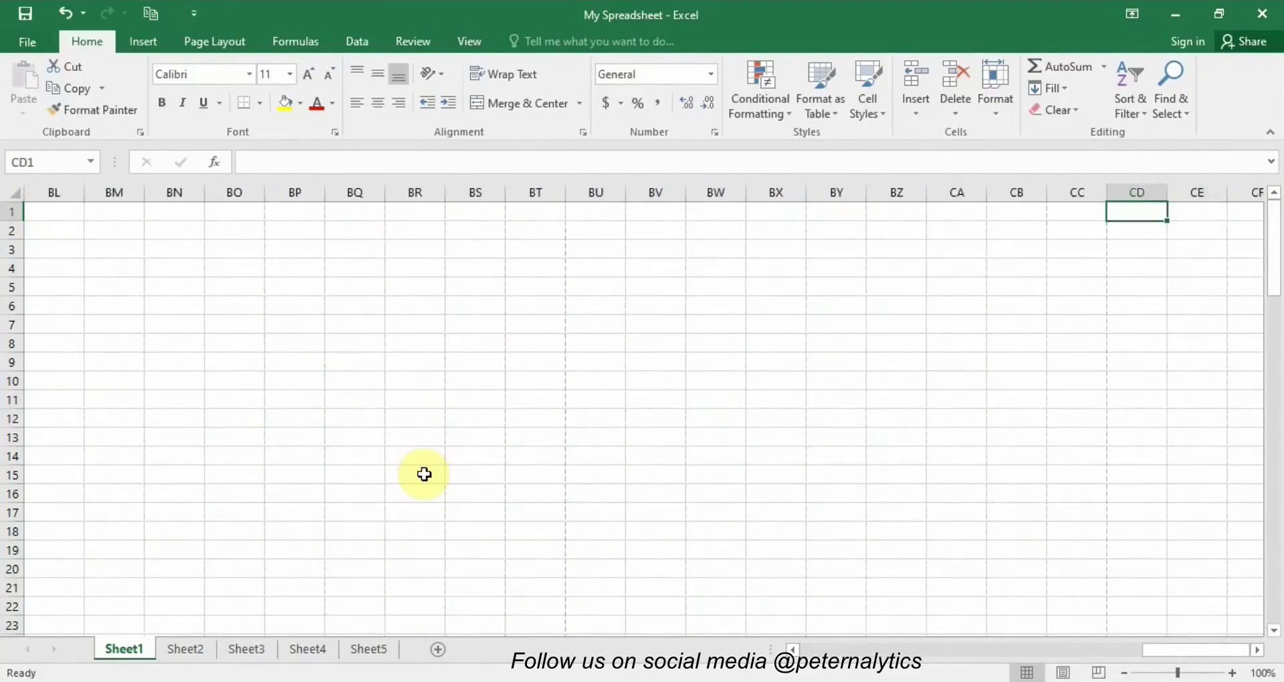
key(Left)
key(Left)
key(Left)
key(Left)
key(Left)
key(Left)
key(Left)
key(Left)
key(Left)
key(Left)
key(Left)
key(Left)
key(Left)
key(Left)
key(Left)
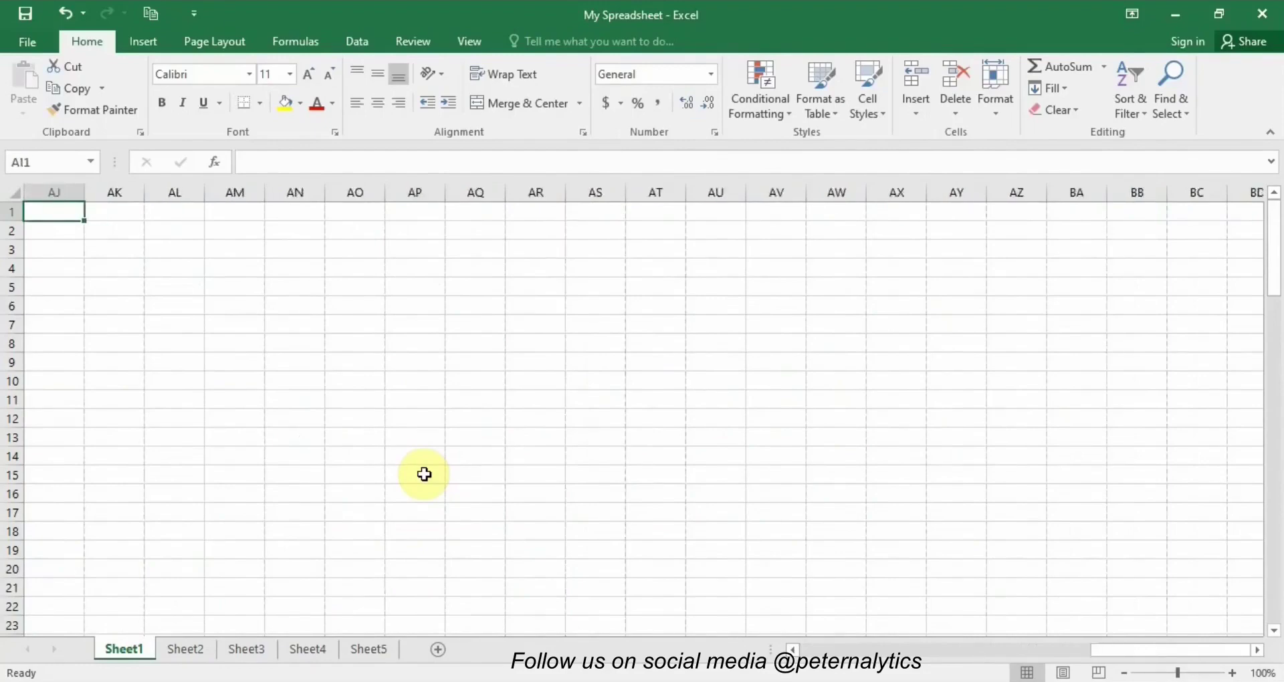
key(ctrl+Left)
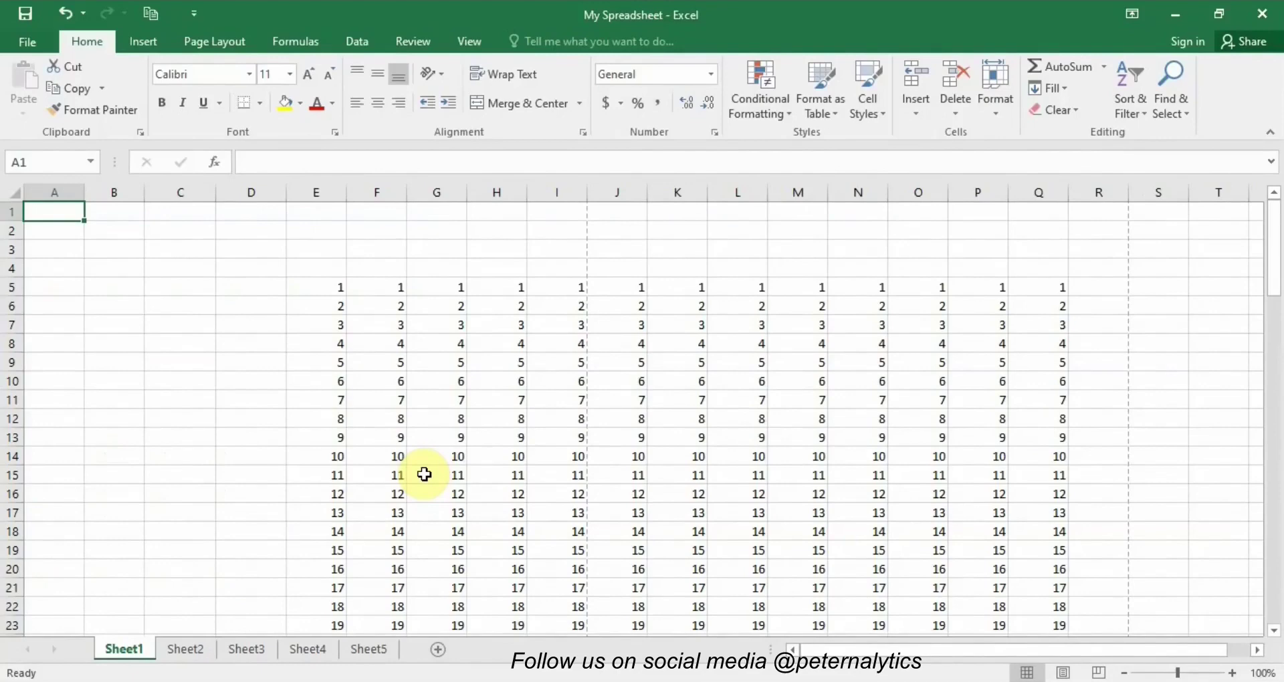
- Jump from A1 to the sheet's last column and back, and to its last row and back
key(ctrl+Right)
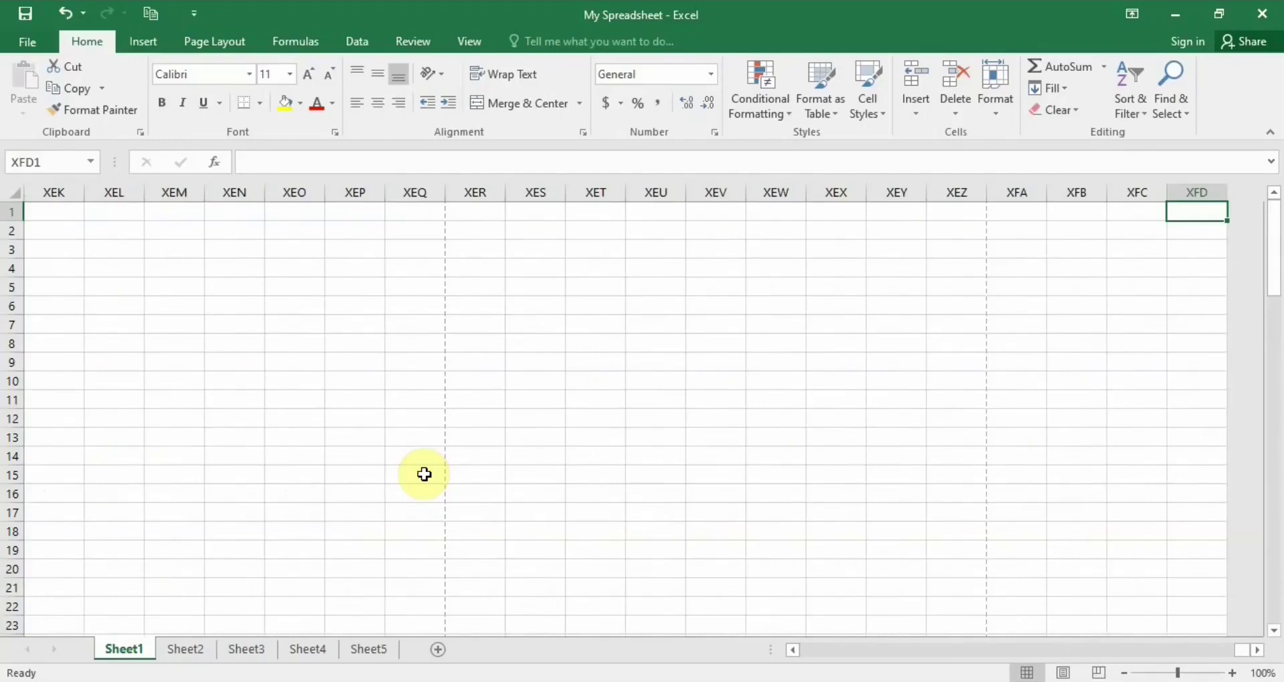
key(ctrl+Left)
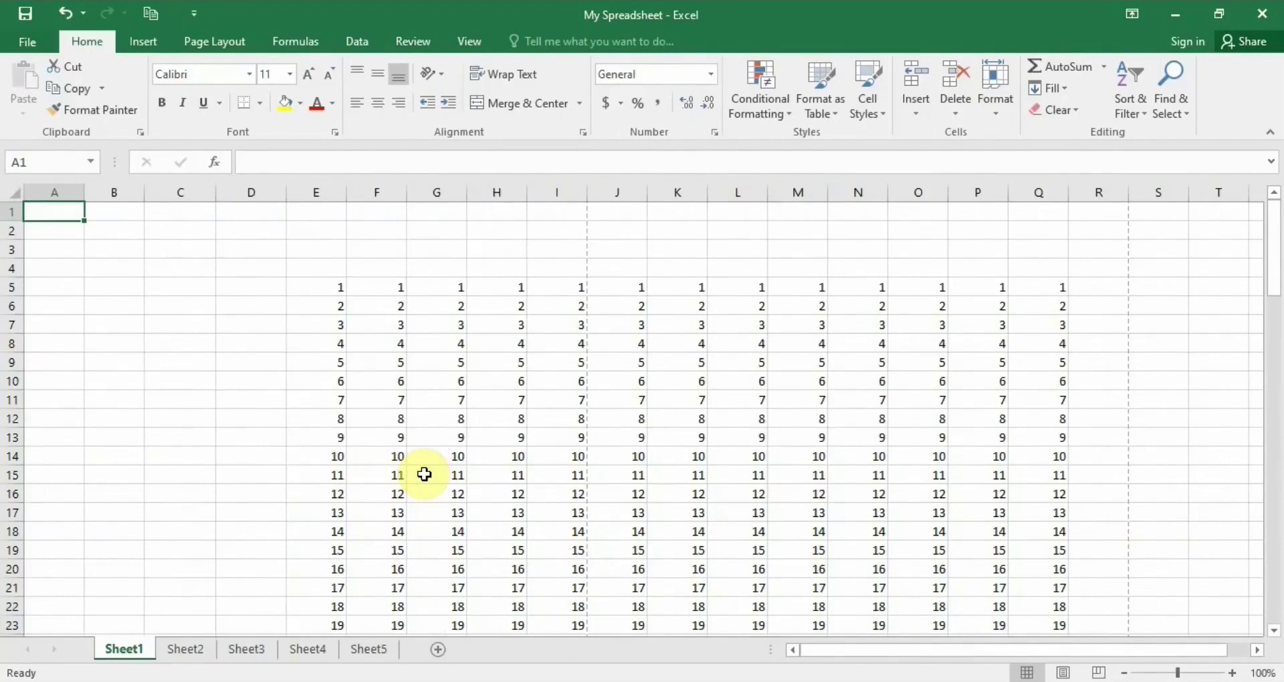
key(ctrl+Down)
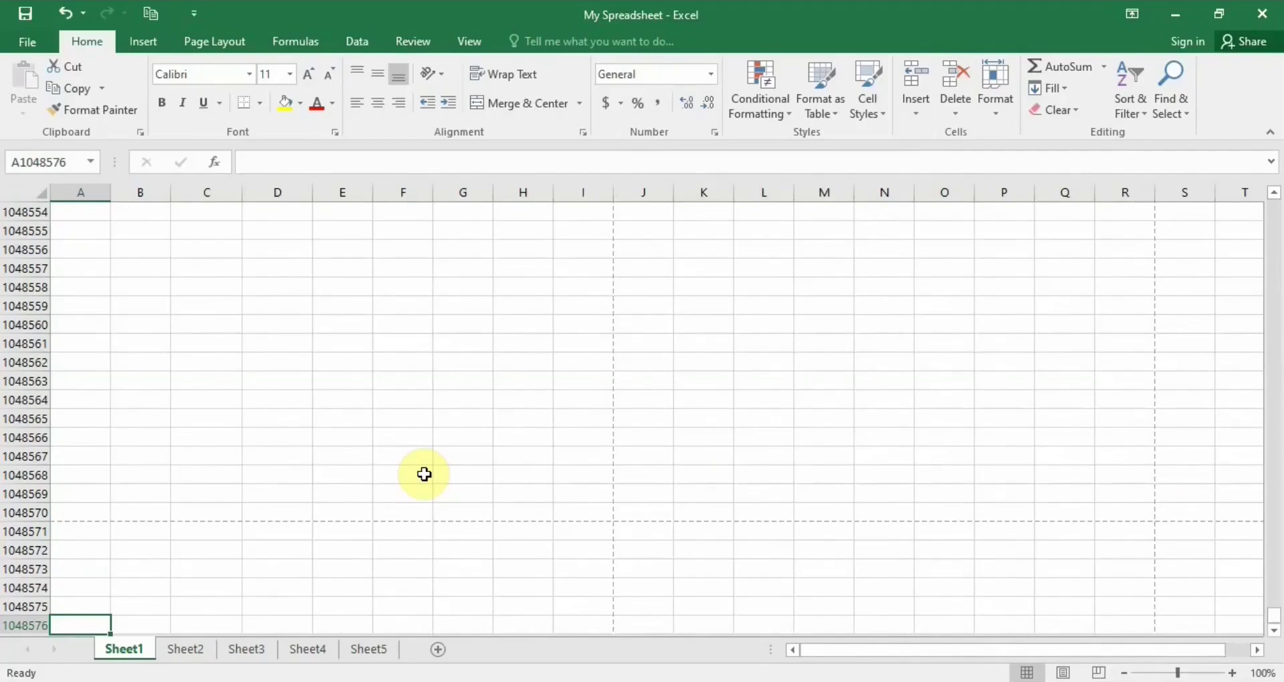
key(ctrl+Up)
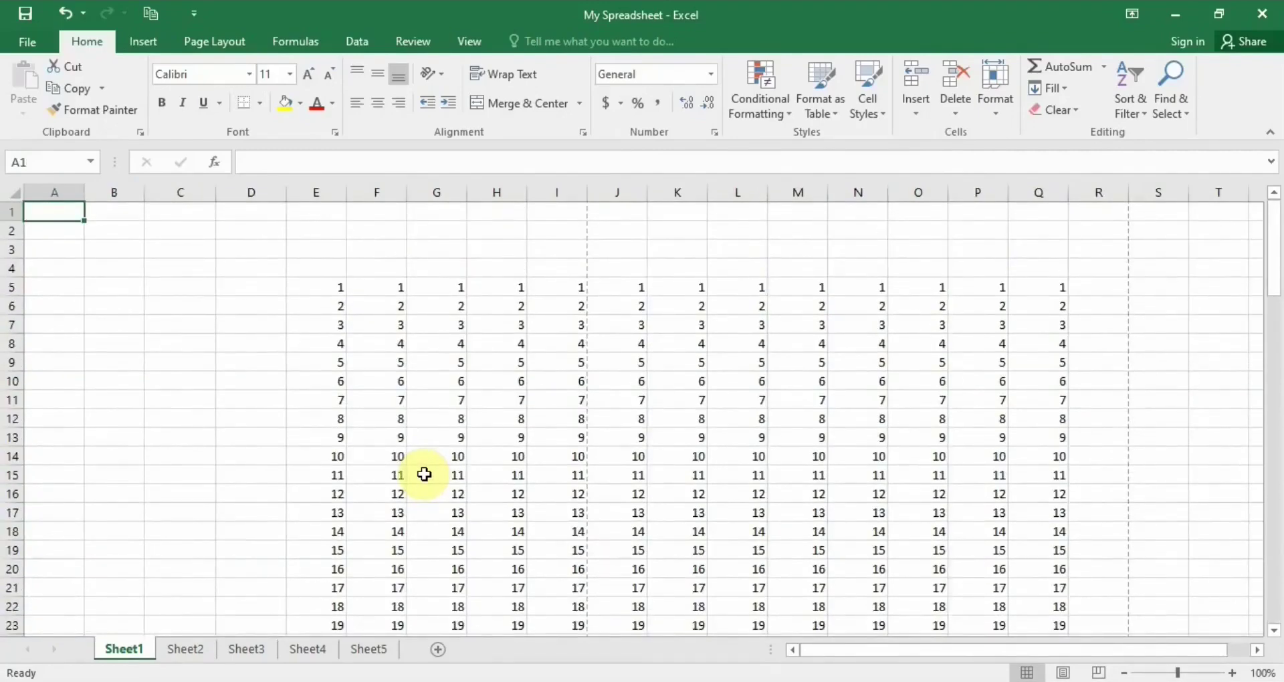
- Move to A5 and jump around the corners of the number block through E5, Q5, Q100, E100 and back to E5
key(Down)
key(Down)
key(Down)
key(Down)
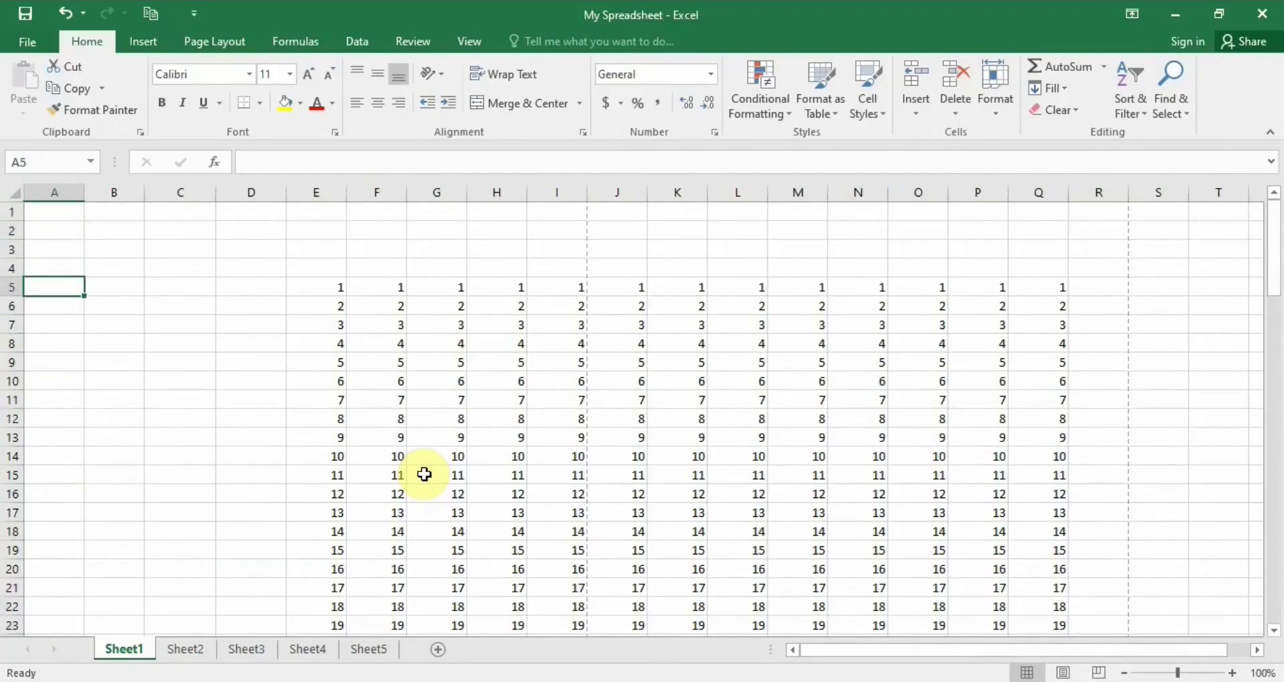
key(ctrl+Right)
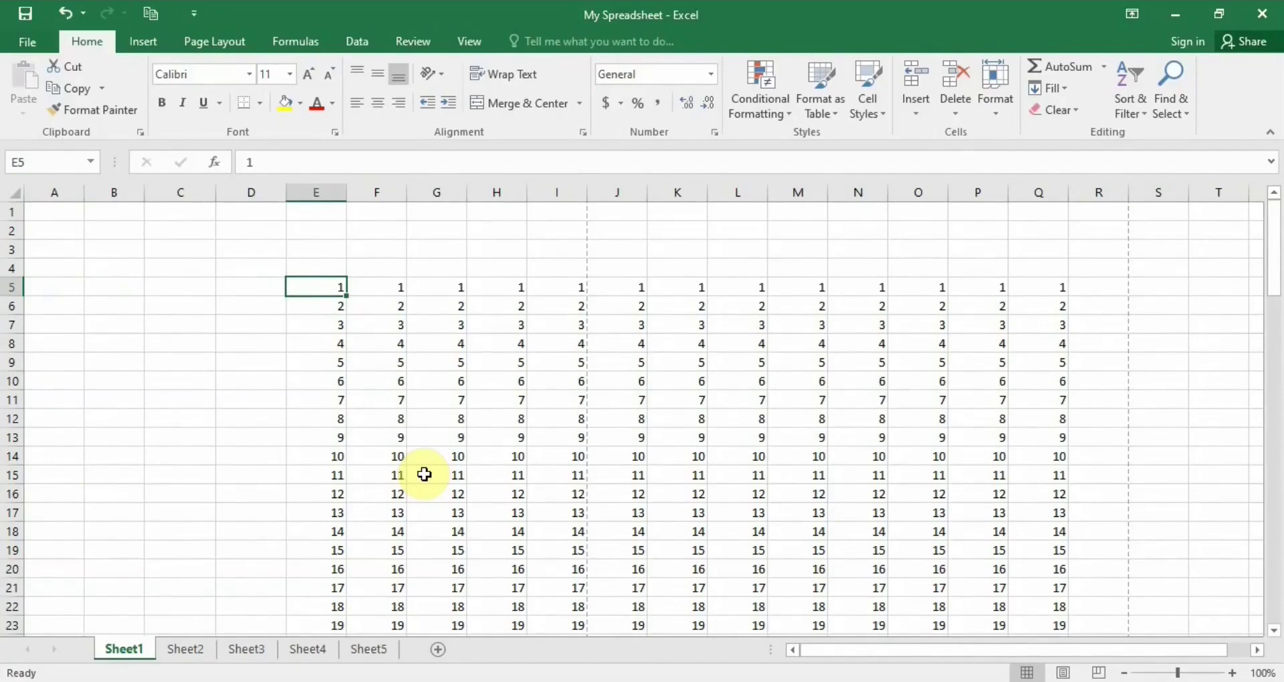
key(ctrl+Right)
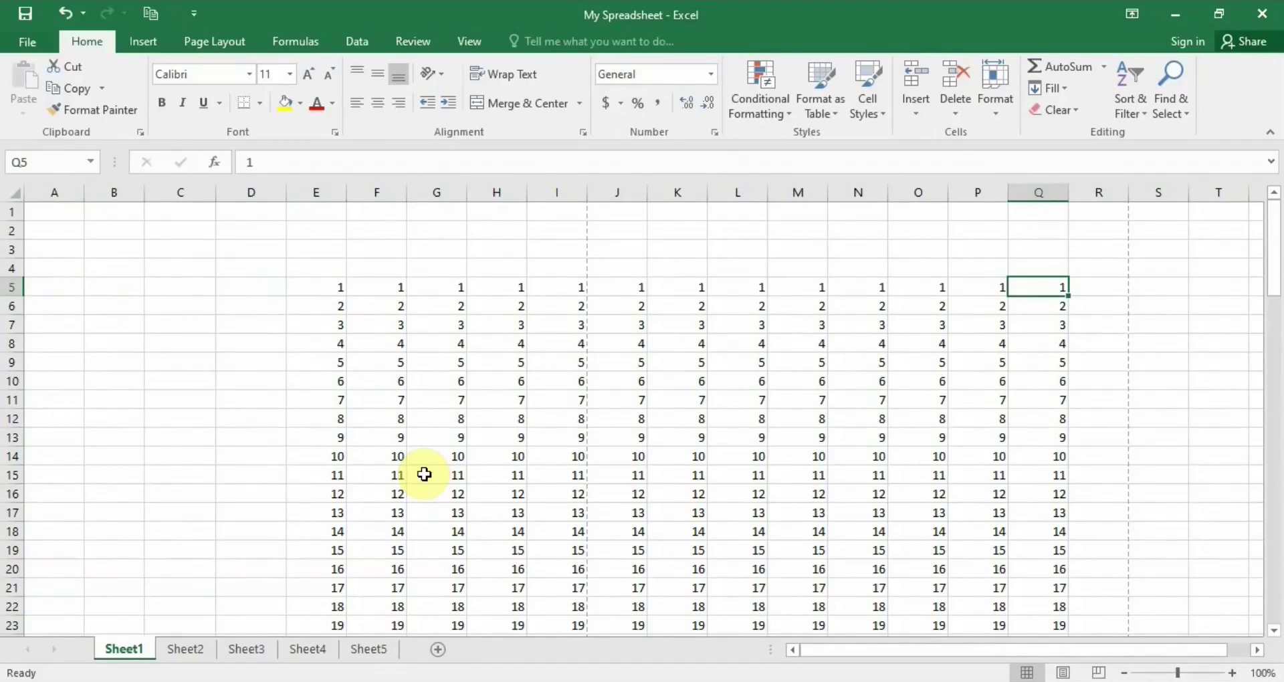
key(ctrl+Down)
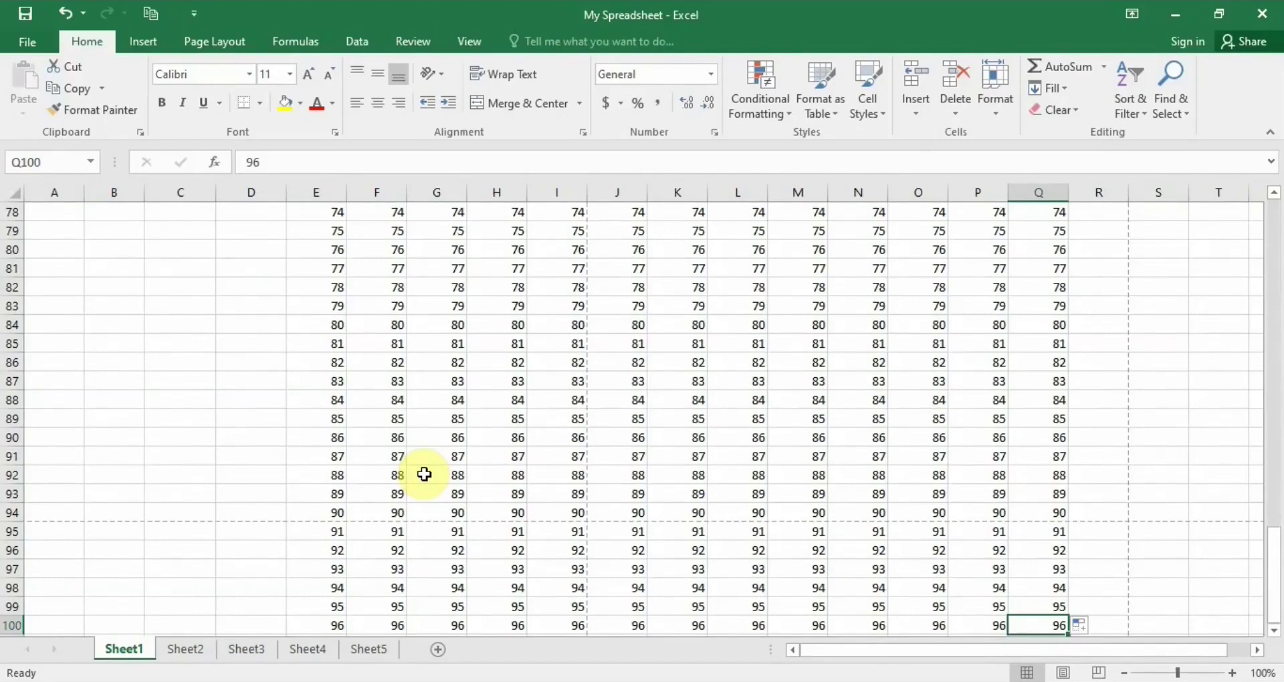
key(ctrl+Left)
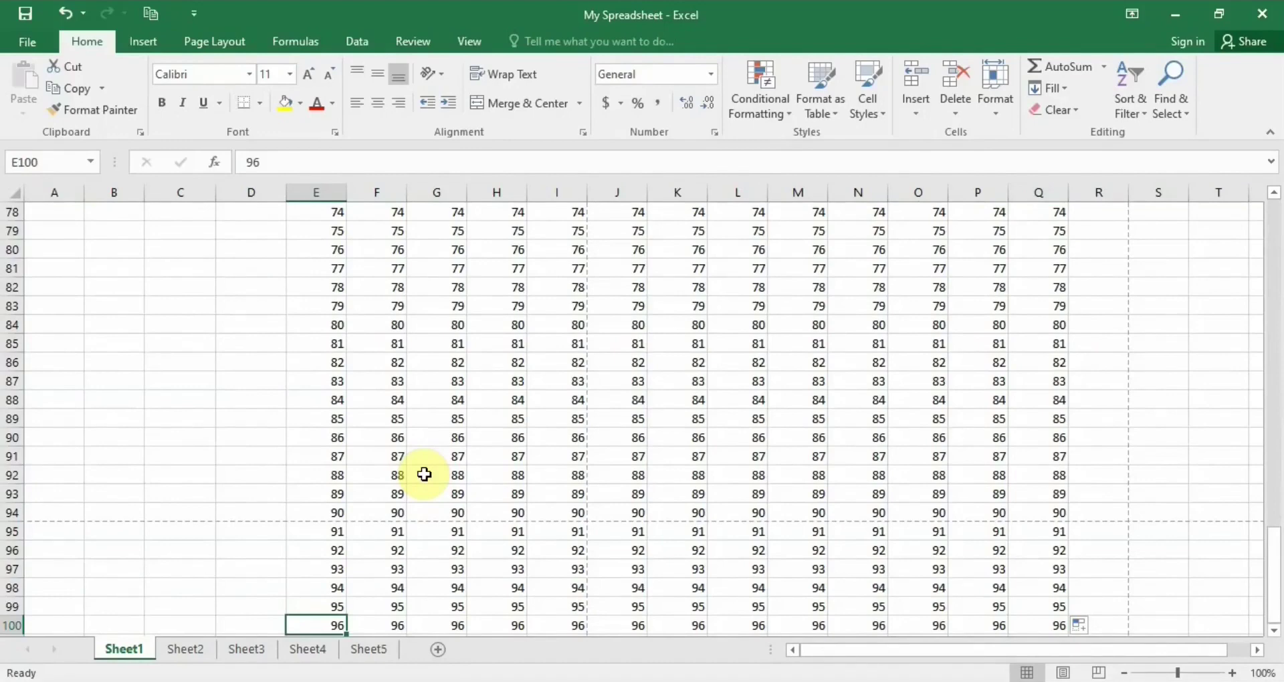
key(ctrl+Up)
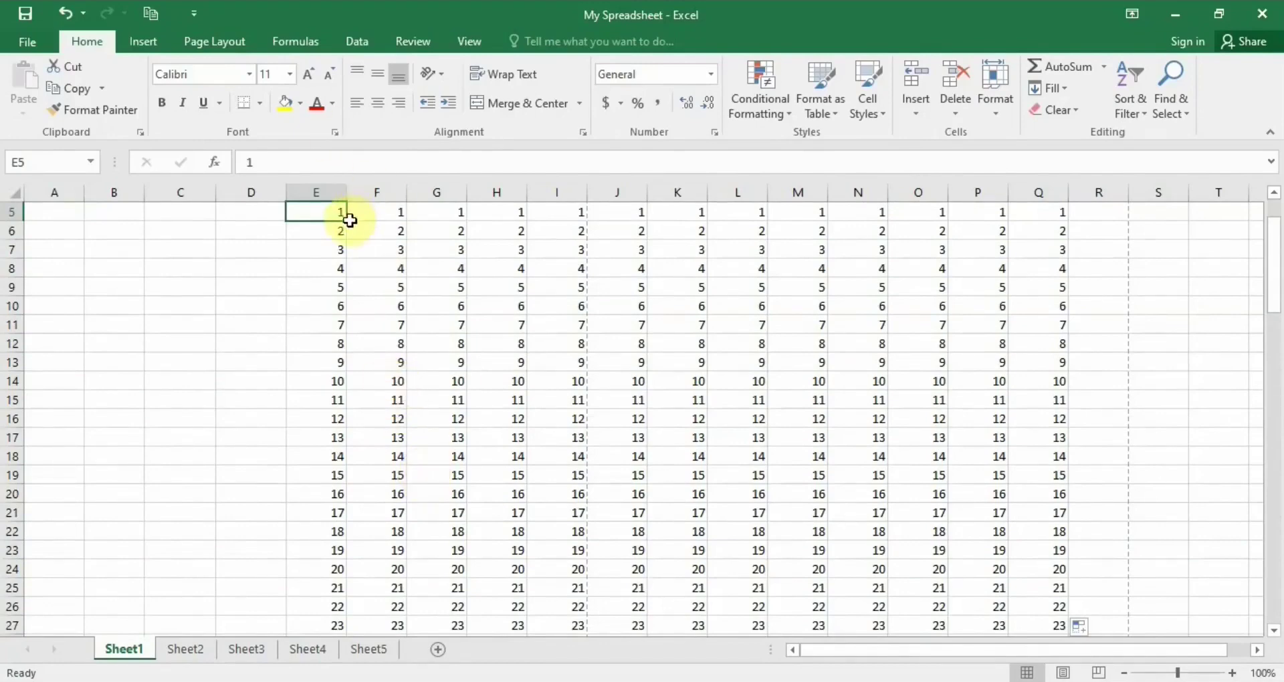
- Select the first row of the number block, E5:Q5, extending the selection from E5 one cell at a time
drag(349, 221, 301, 213)
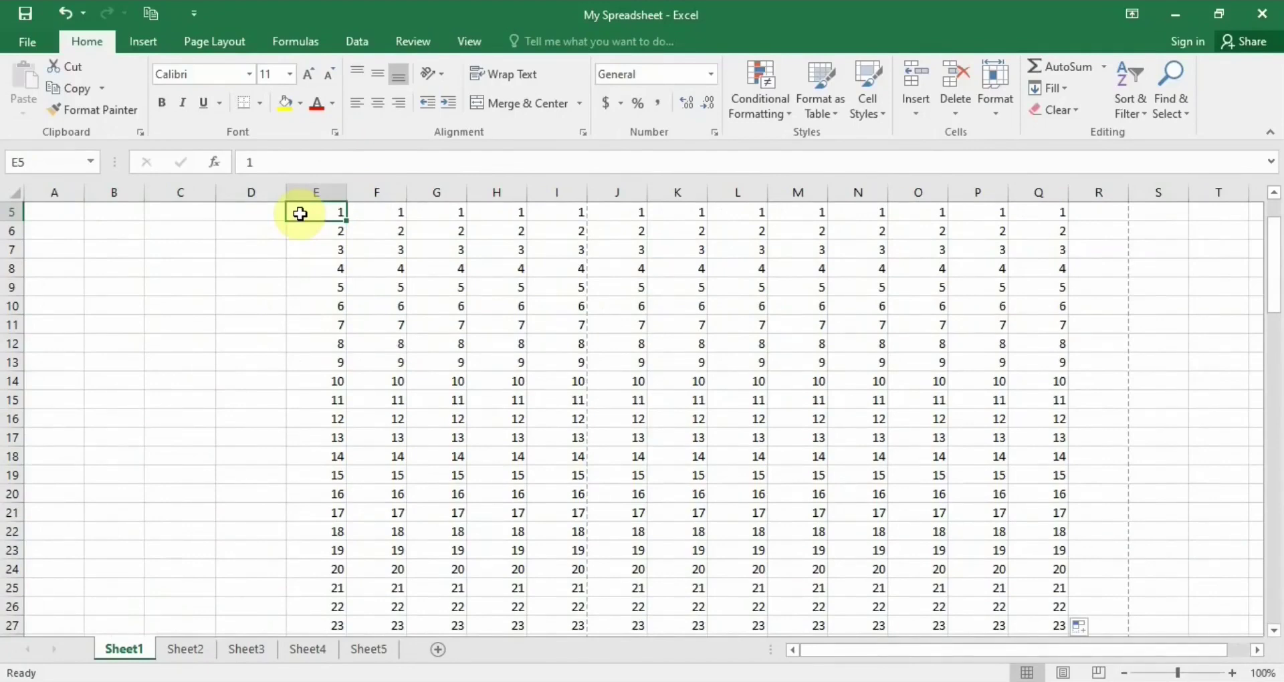
key(shift+Right)
key(shift+Right)
key(shift+Right)
key(shift+Right)
key(shift+Right)
key(shift+Right)
key(shift+Right)
key(shift+Right)
key(shift+Right)
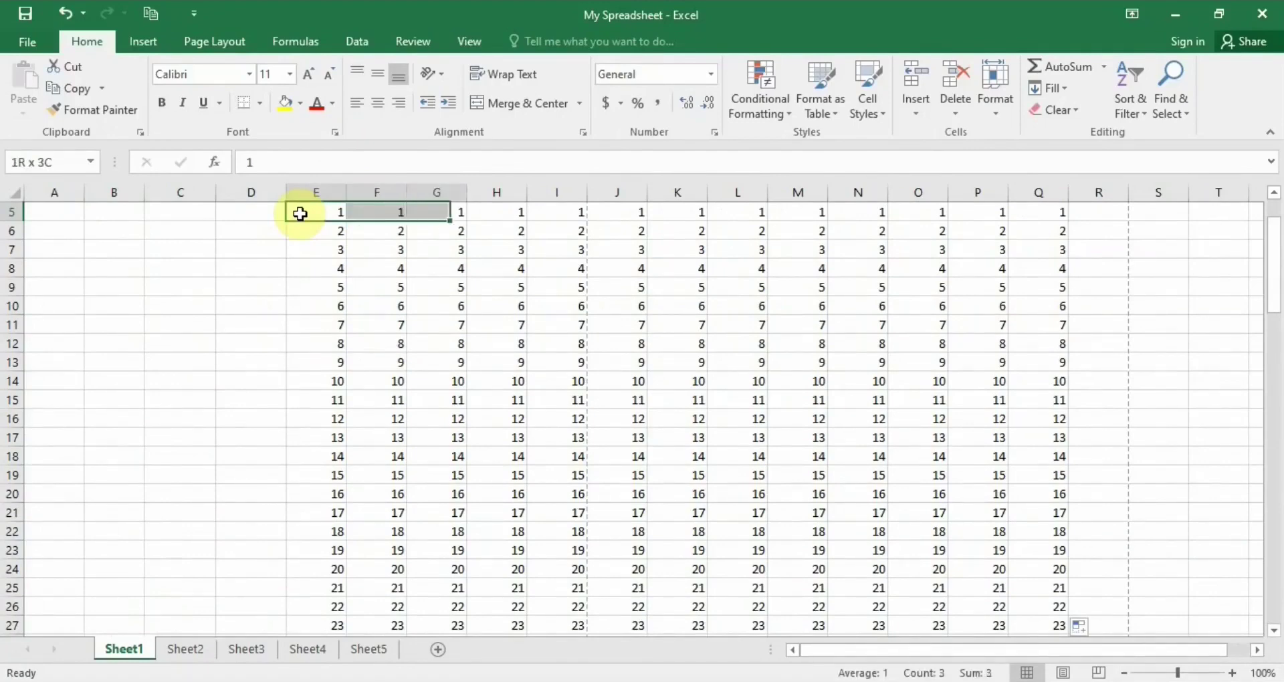
key(shift+Right)
key(shift+Right)
key(shift+Right)
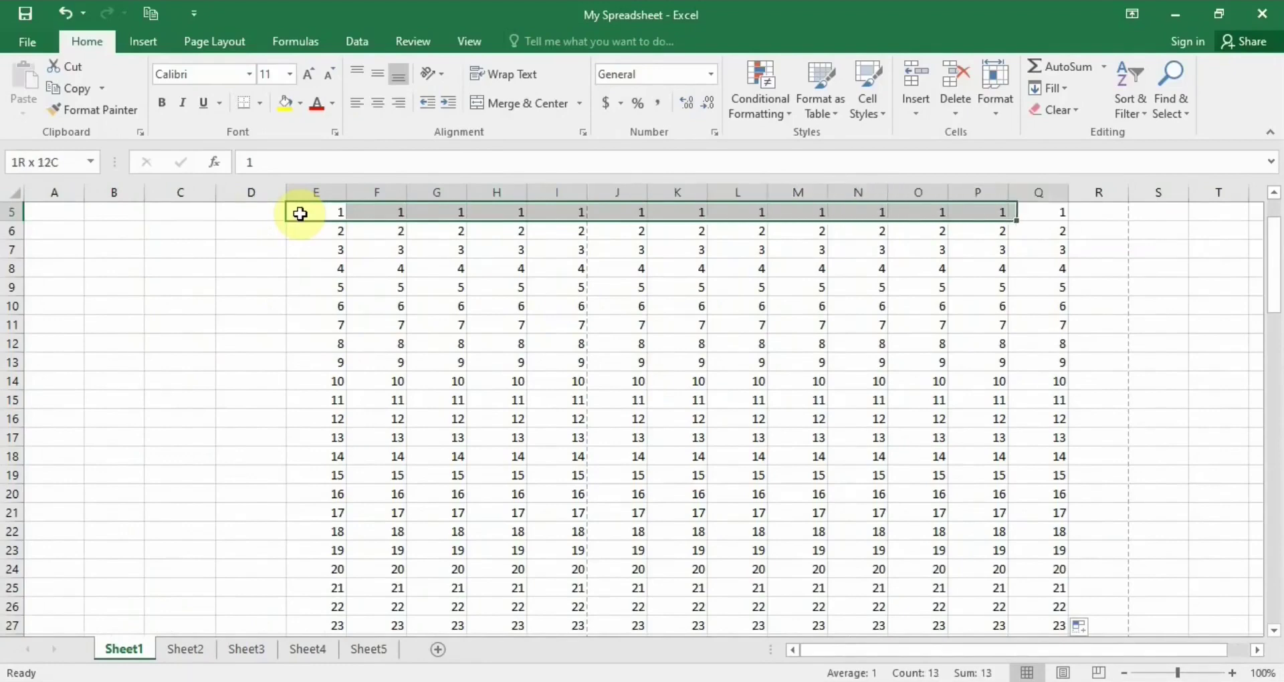
- Extend the selection downward from E5:Q5 row by row until it covers the whole number block, E5:Q100
key(shift+Down)
key(shift+Down)
key(shift+Down)
key(shift+Down)
key(shift+Down)
key(shift+Down)
key(shift+Down)
key(shift+Down)
key(shift+Down)
key(shift+Down)
key(shift+Down)
key(shift+Down)
key(shift+Down)
key(shift+Down)
key(shift+Down)
key(shift+Down)
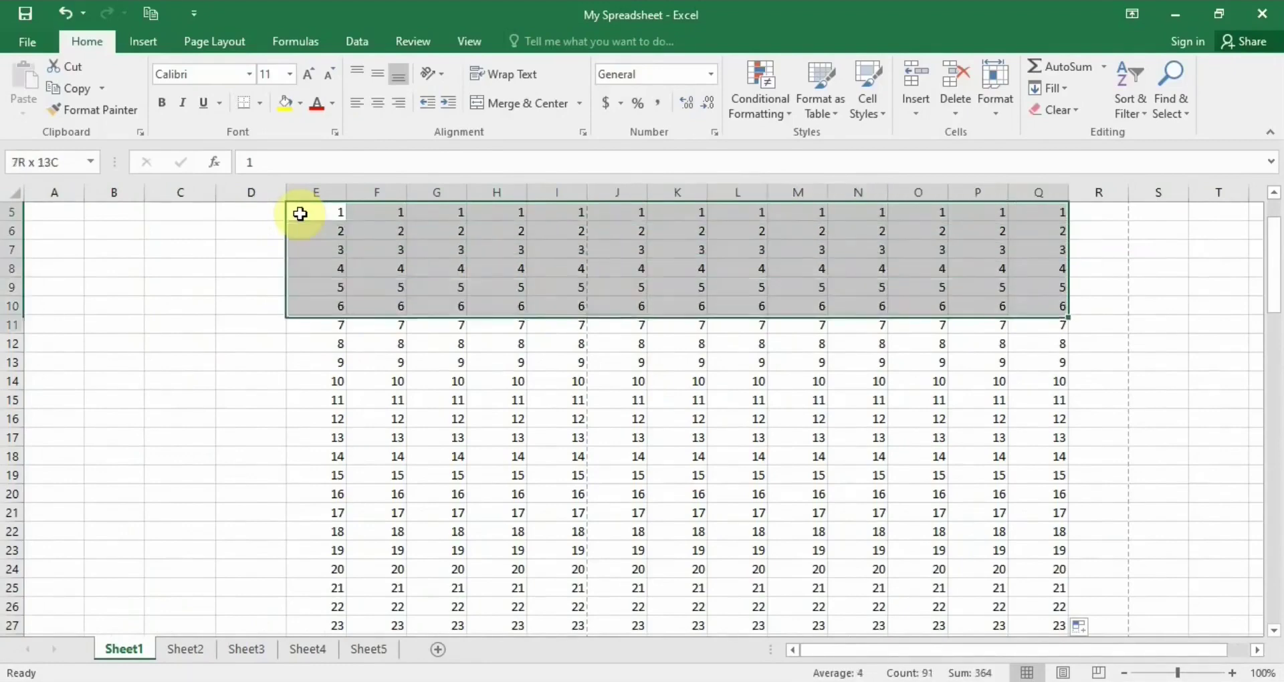
key(shift+Down)
key(shift+Down)
key(shift+Down)
key(shift+Down)
key(shift+Down)
key(shift+Down)
key(shift+Down)
key(shift+Down)
key(shift+Down)
key(shift+Down)
key(shift+Down)
key(shift+Down)
key(shift+Down)
key(shift+Down)
key(shift+Down)
key(shift+Down)
key(shift+Down)
key(shift+Down)
key(shift+Down)
key(shift+Down)
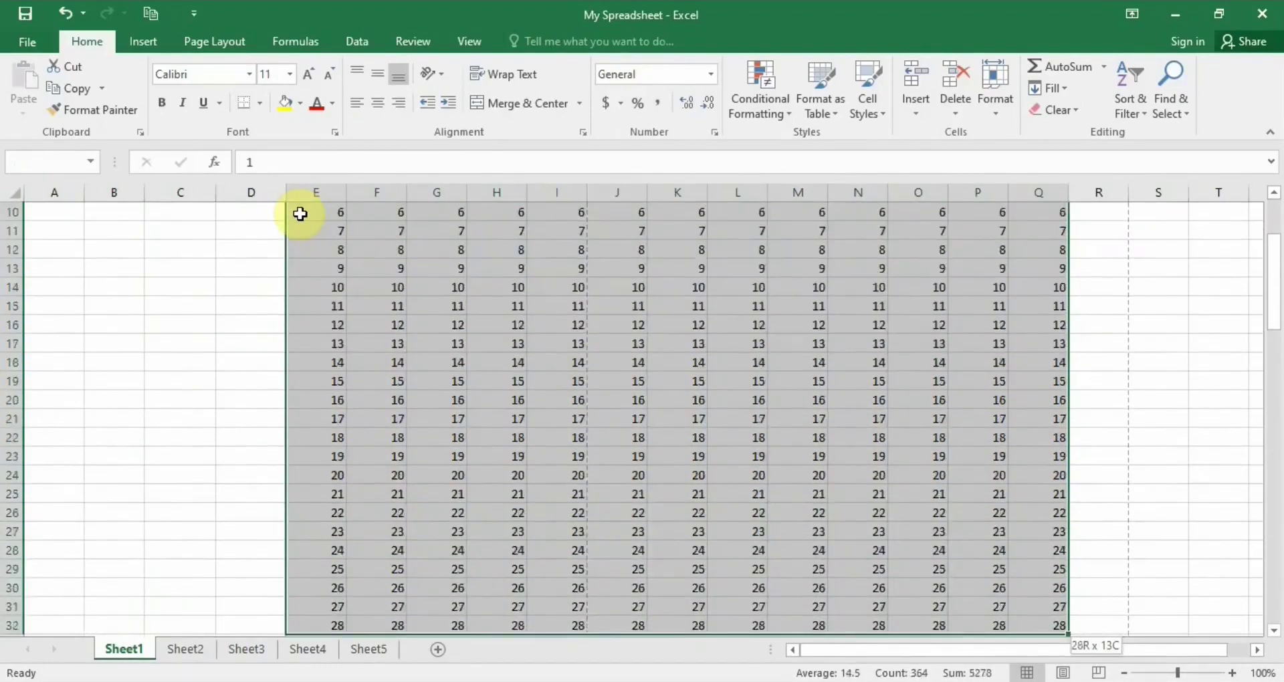
key(shift+Down)
key(shift+Down)
key(shift+Down)
key(shift+Down)
key(shift+Down)
key(shift+Down)
key(shift+Down)
key(shift+Down)
key(shift+Down)
key(shift+Down)
key(shift+Down)
key(shift+Down)
key(shift+Down)
key(shift+Down)
key(shift+Down)
key(shift+Down)
key(shift+Down)
key(shift+Down)
key(shift+Down)
key(shift+Down)
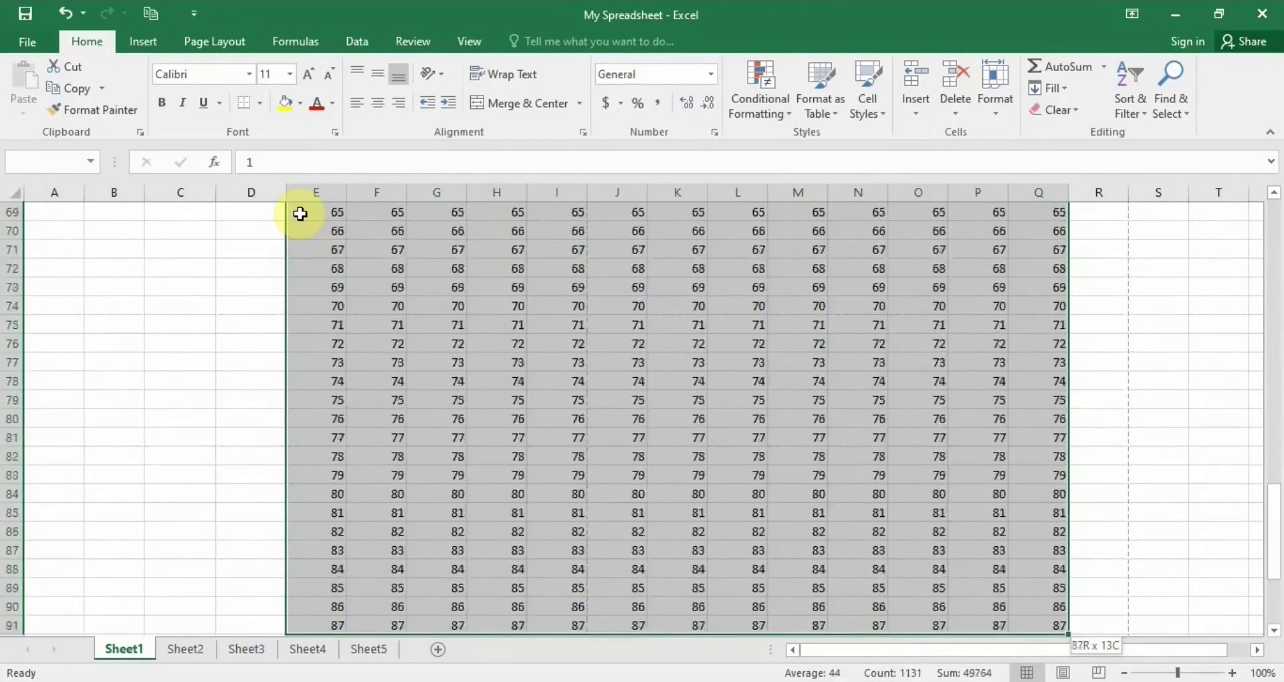
key(shift+Up)
key(shift+Up)
key(shift+Up)
key(shift+Up)
key(shift+Up)
key(shift+Up)
key(shift+Up)
key(shift+Up)
key(shift+Up)
key(shift+Up)
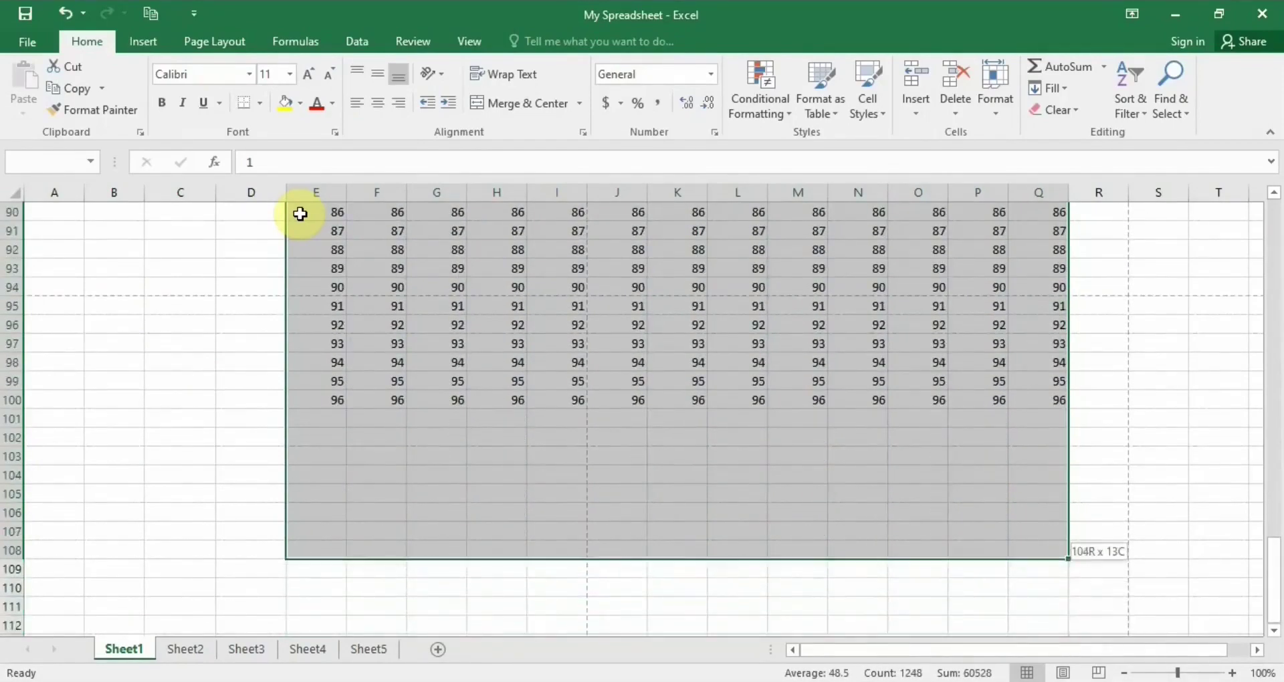
key(shift+Up)
key(shift+Up)
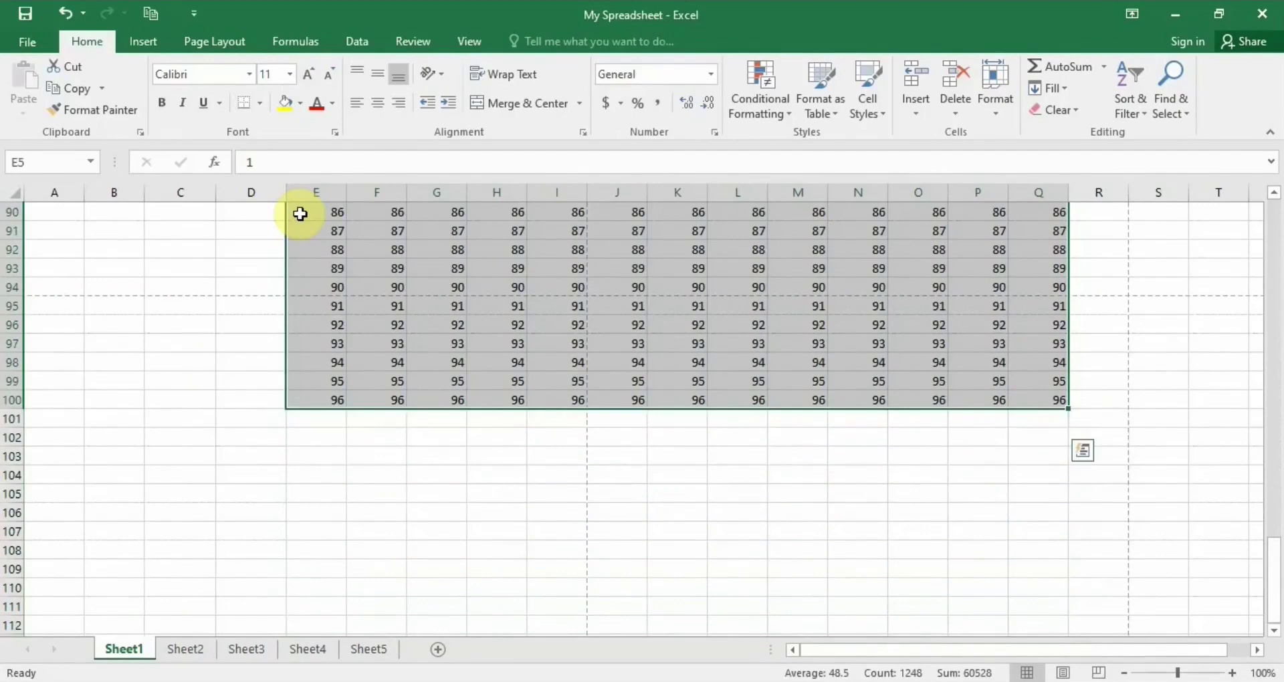
- Apply all borders to the selected number block E5:Q100
click(258, 105)
click(300, 266)
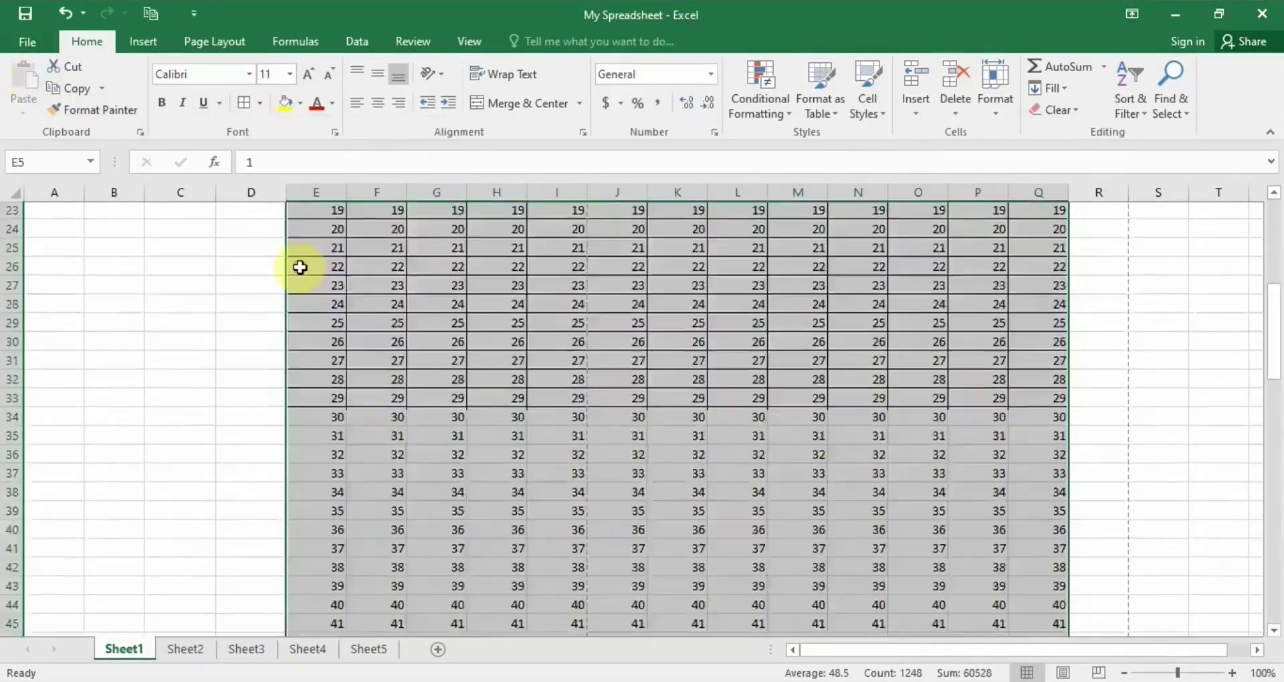
scroll(300, 268, up, 7)
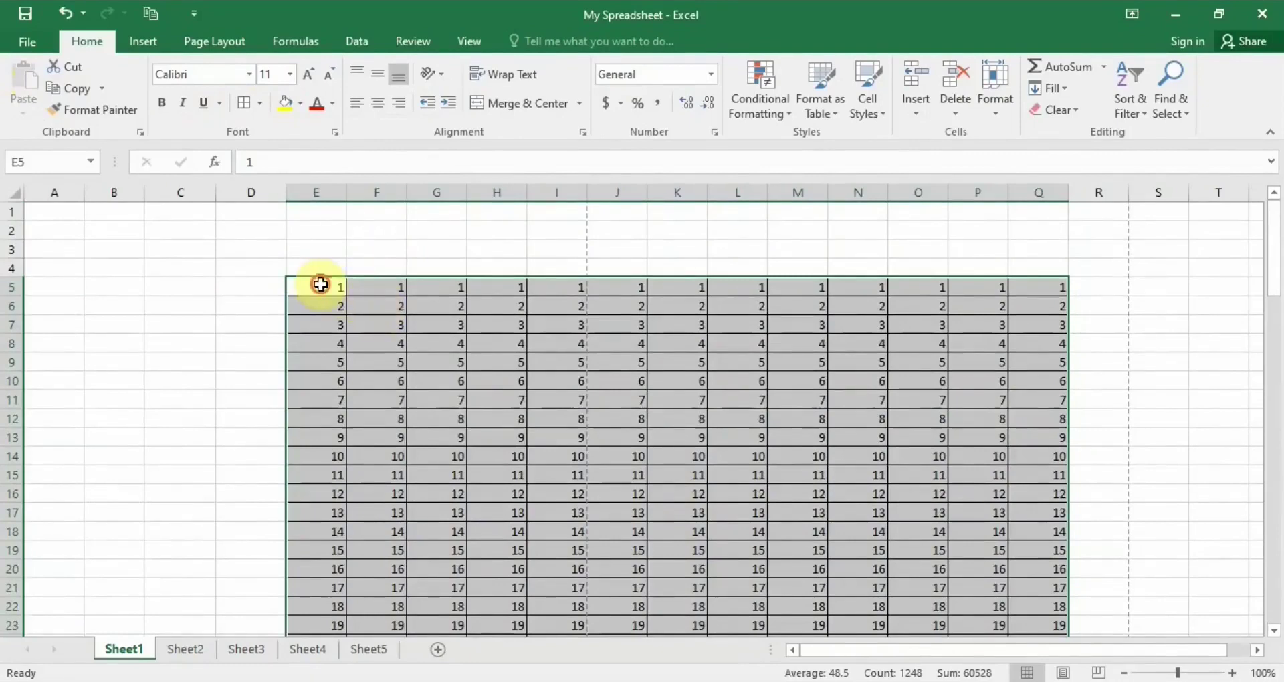
- Select E5 and jump through the bordered block's edges at E100, E5 and Q5, and up to Q1, returning to E5
click(321, 284)
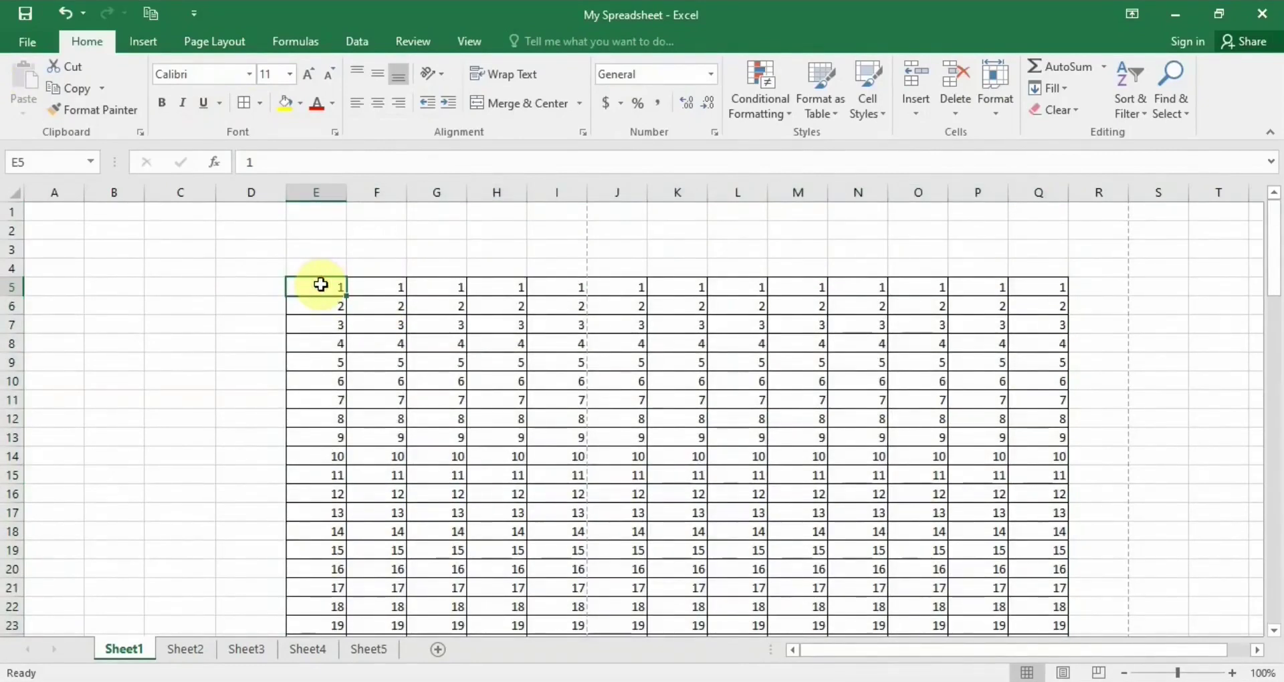
key(ctrl+Down)
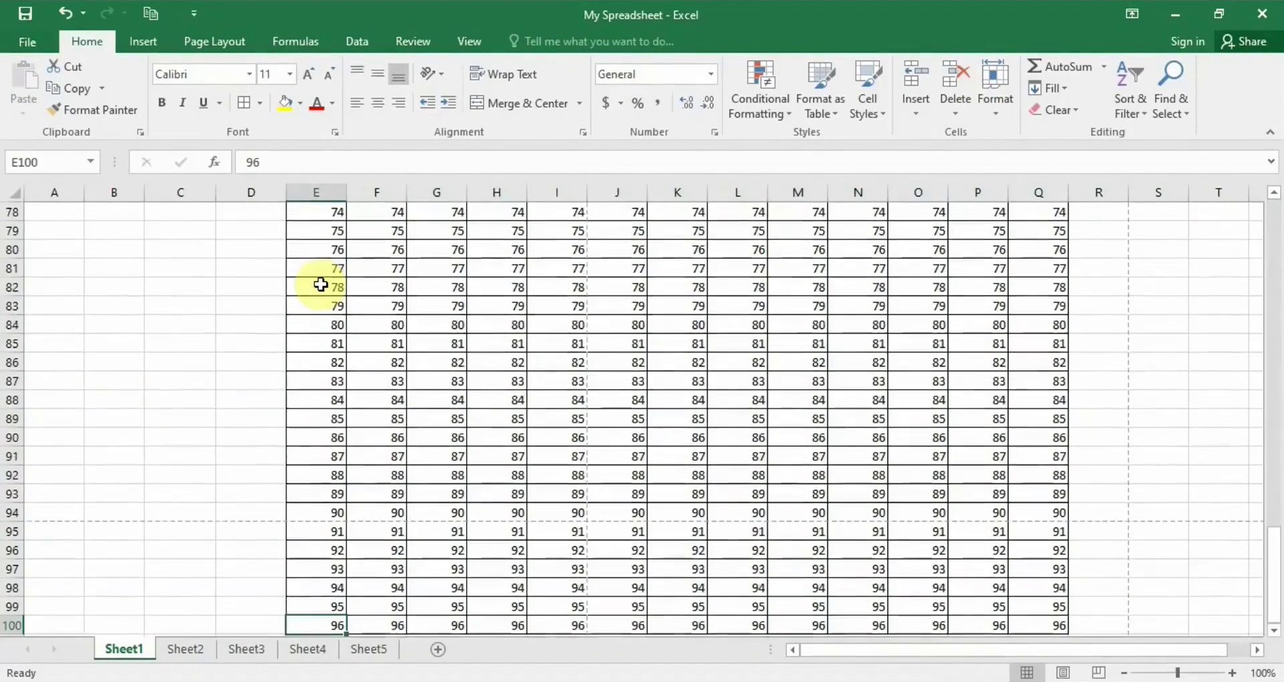
key(ctrl+Up)
key(ctrl+Right)
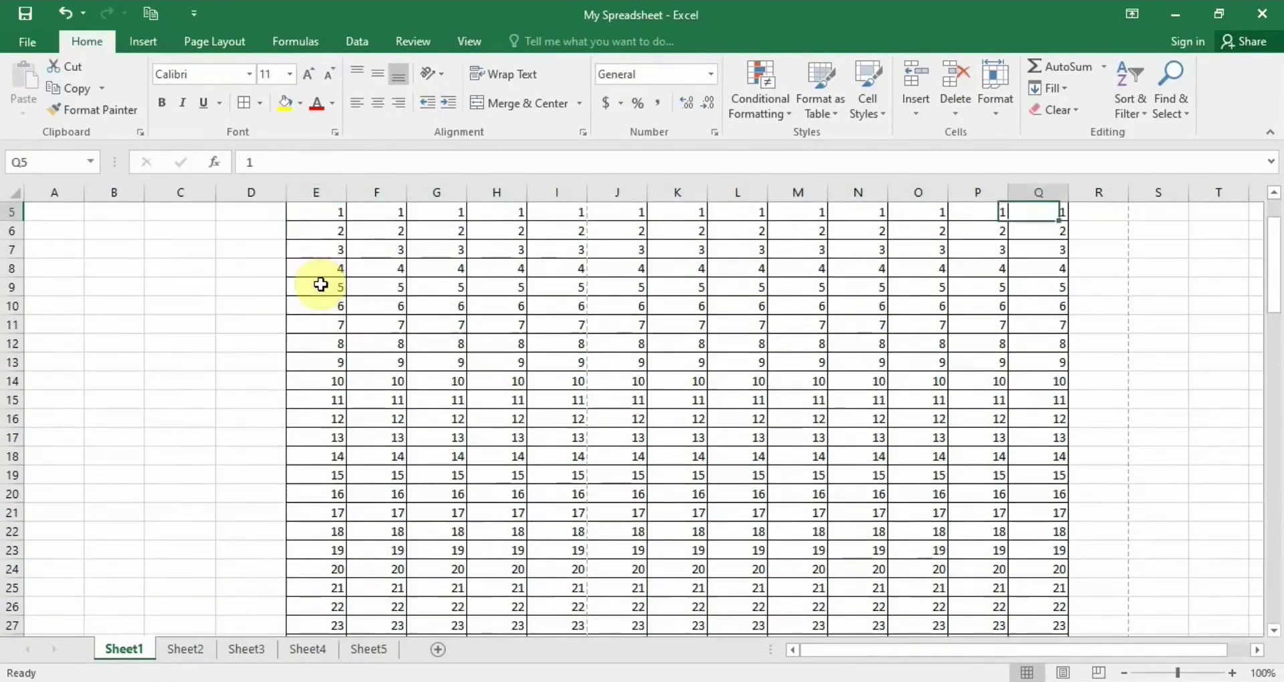
scroll(321, 284, up, 2)
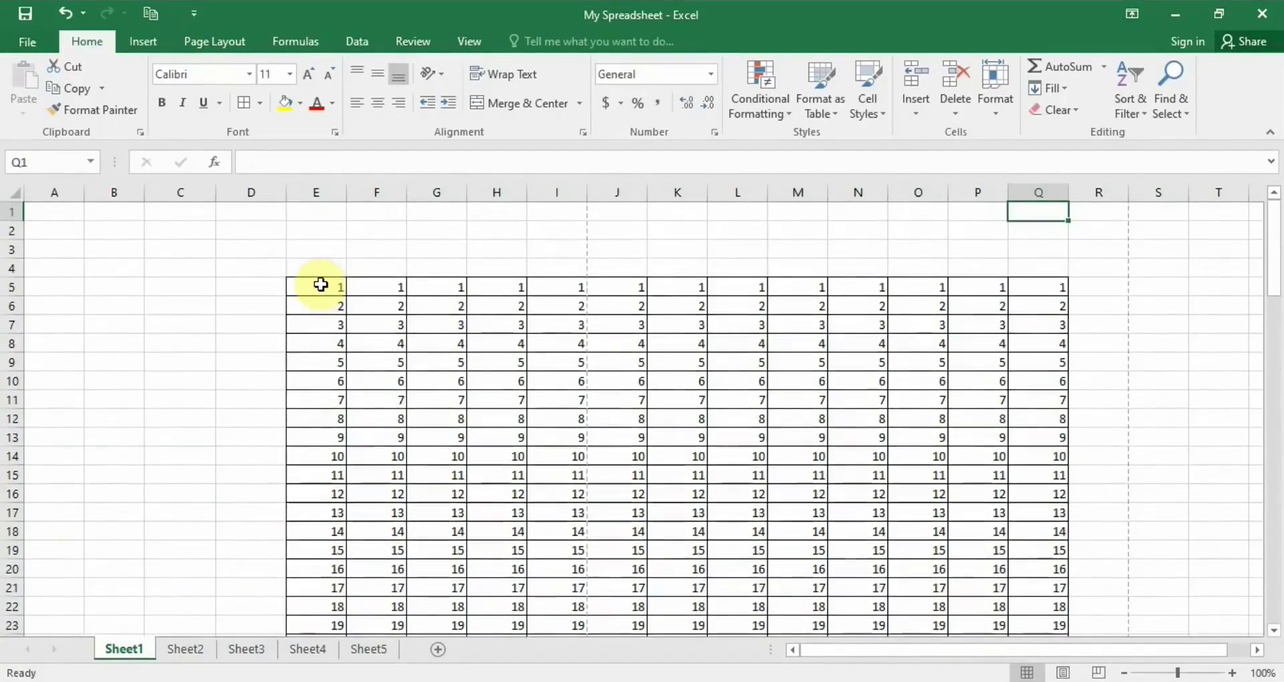
key(ctrl+Left)
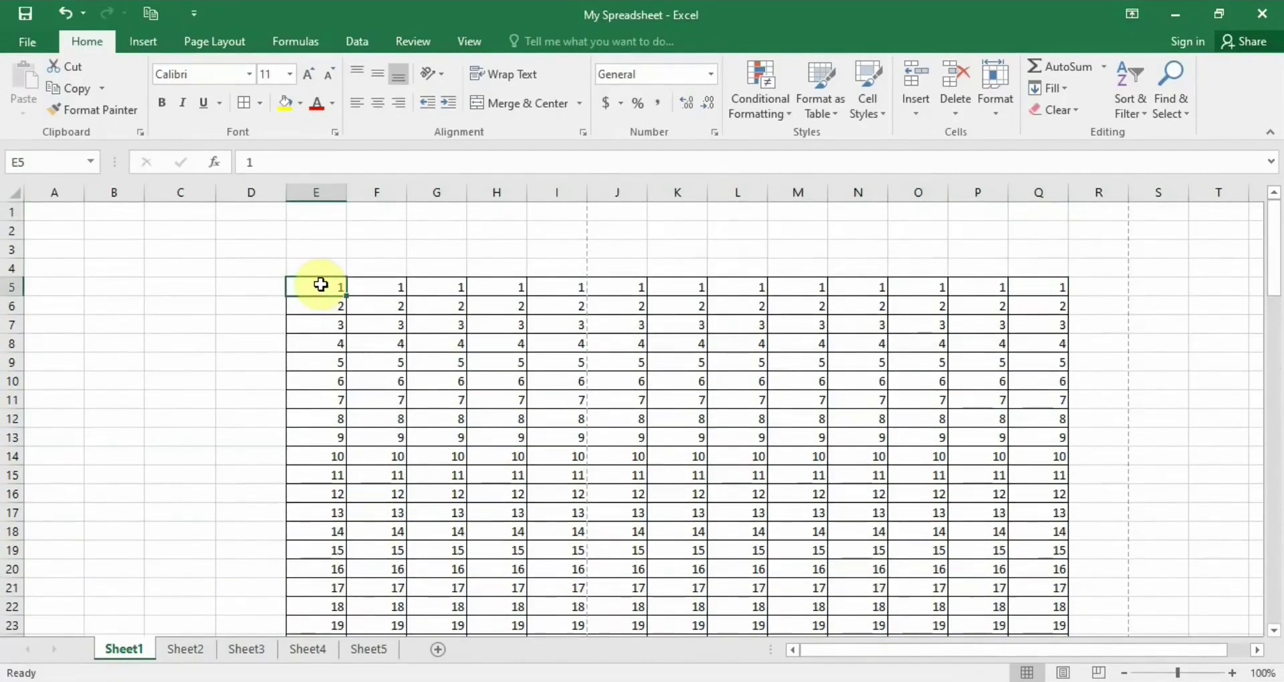
- Jump back and forth twice between E5 and Q5, the ends of the block's first row
key(ctrl+Right)
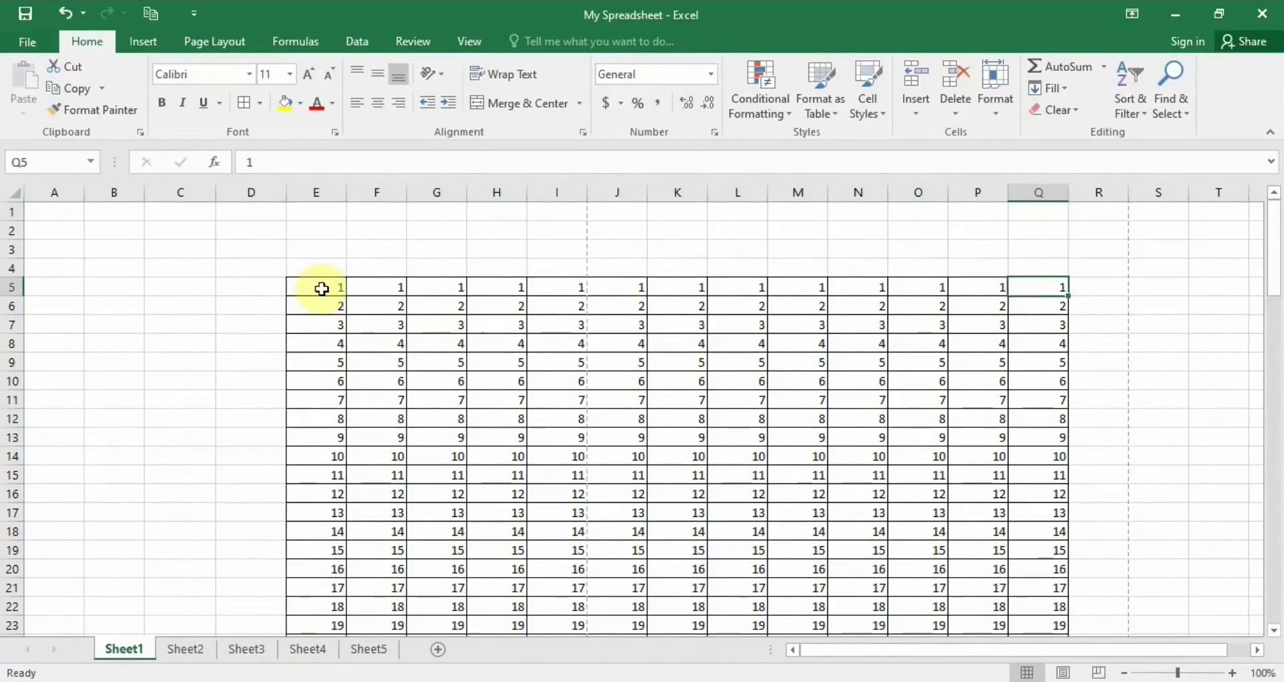
key(ctrl+Left)
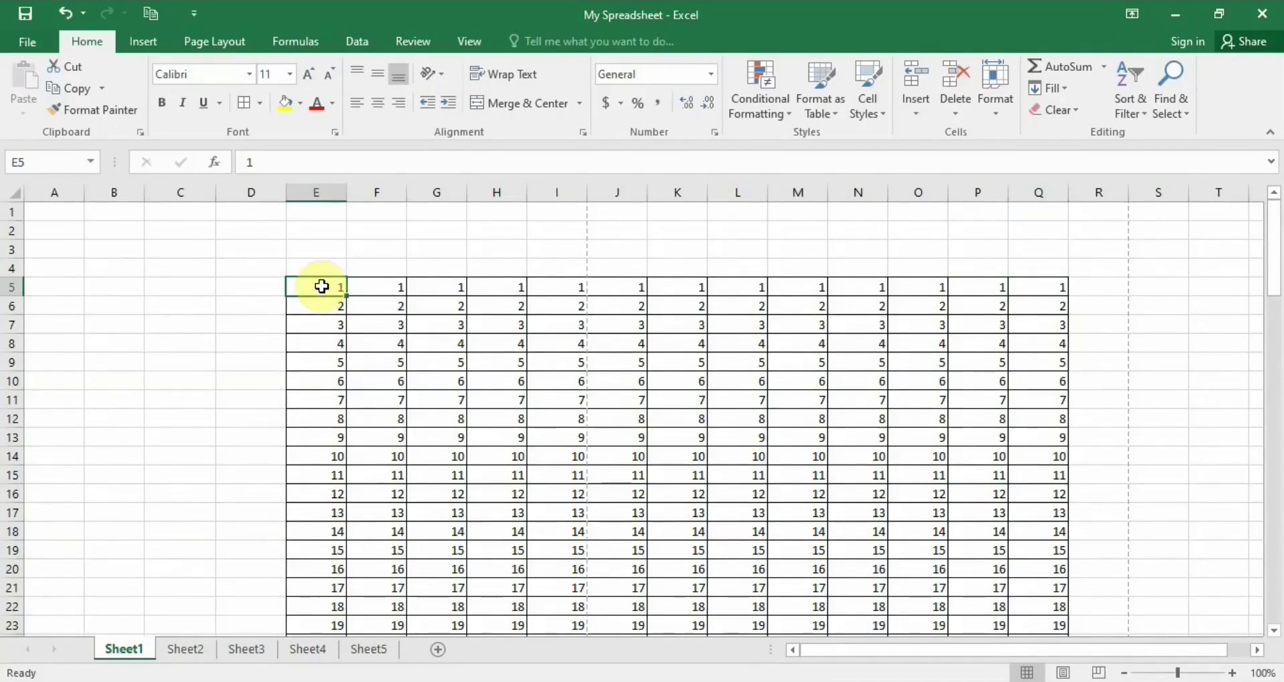
key(ctrl+Right)
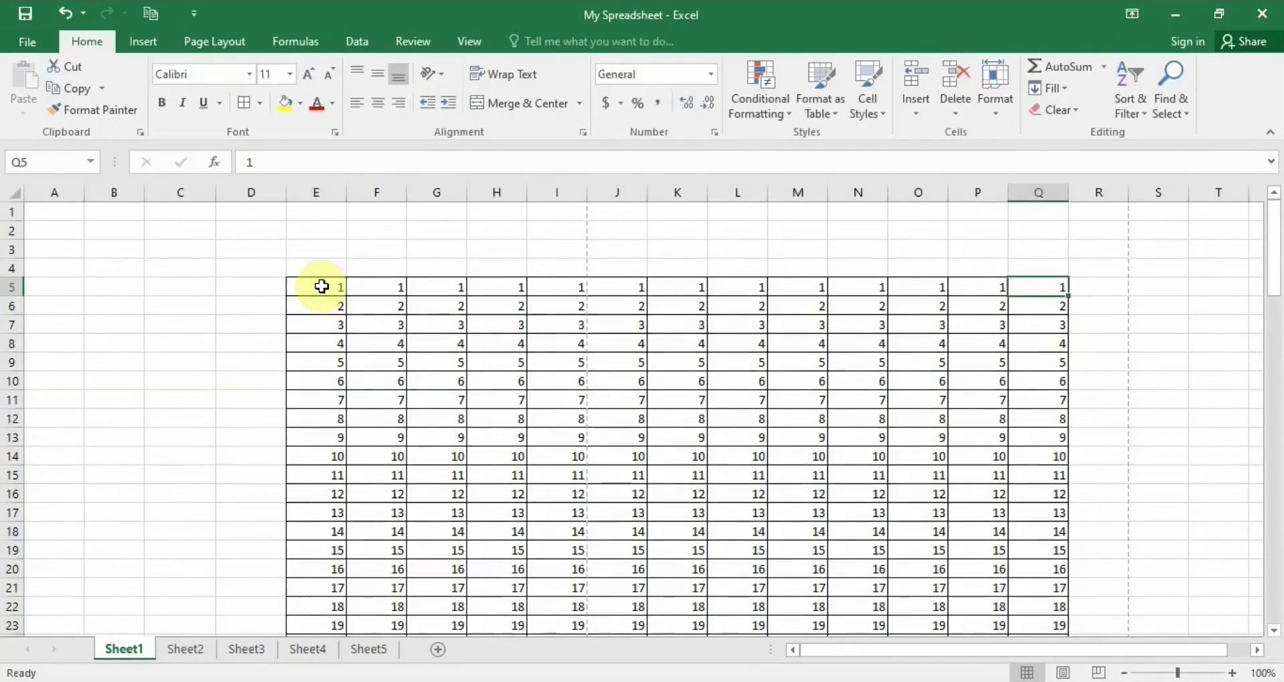
key(ctrl+Left)
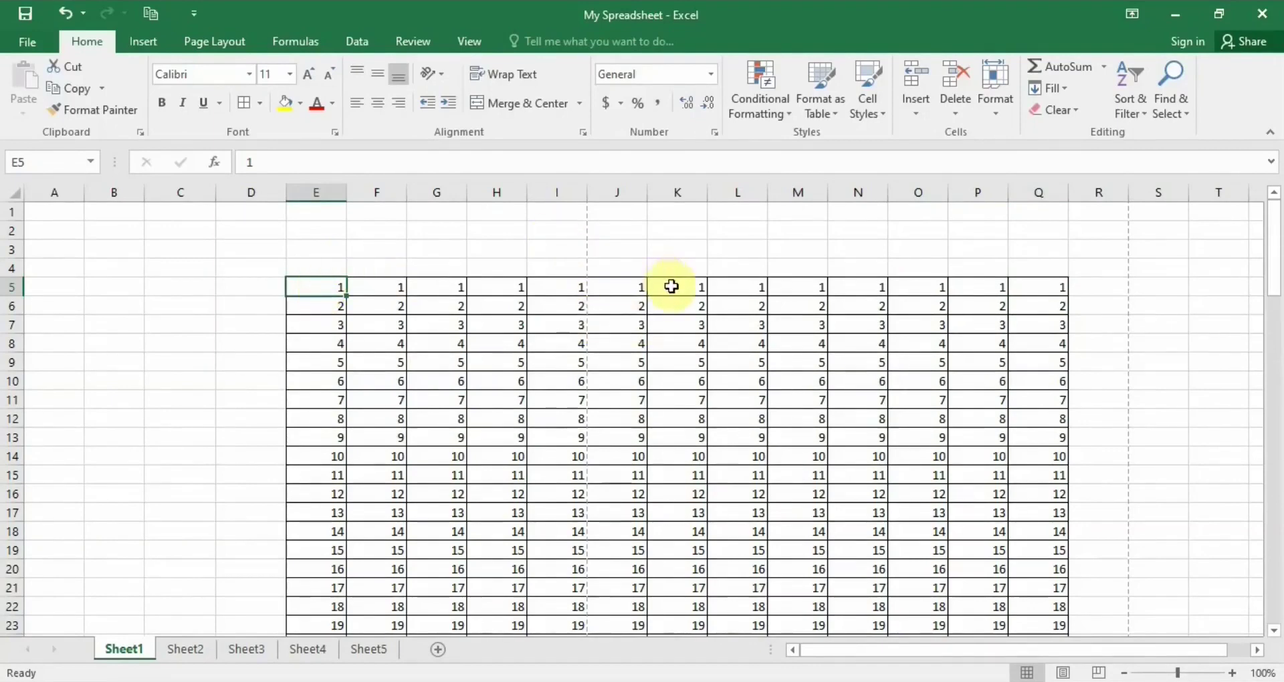
- Select I5 and move one cell at a time leftward along row 5, then rightward to O5
click(556, 287)
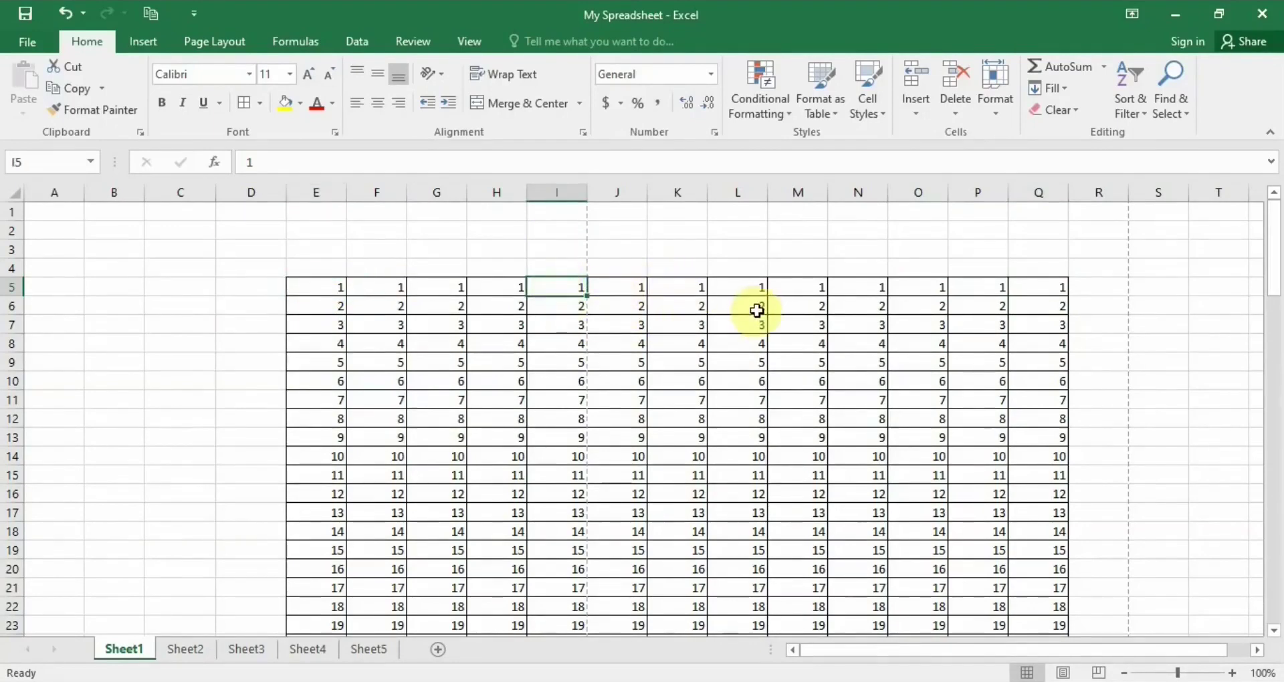
key(Left)
key(Left)
key(Left)
key(Right)
key(Right)
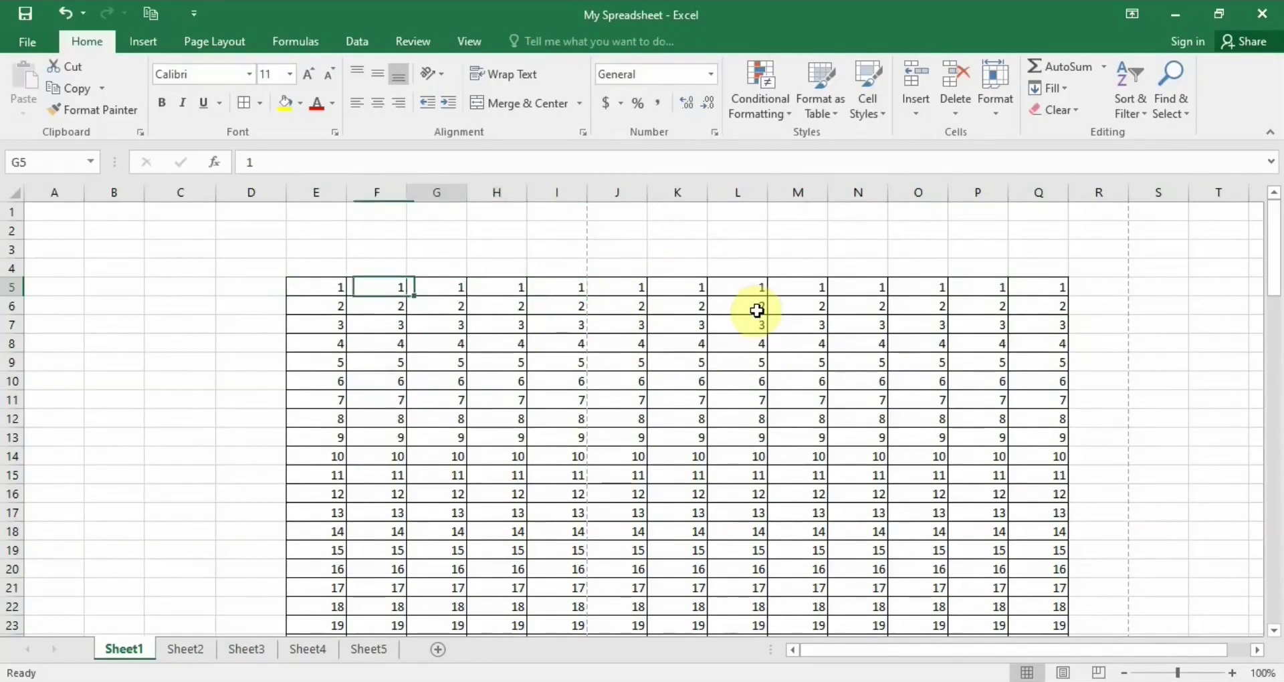
key(Right)
key(Right)
key(Right)
key(Right)
key(Right)
key(Right)
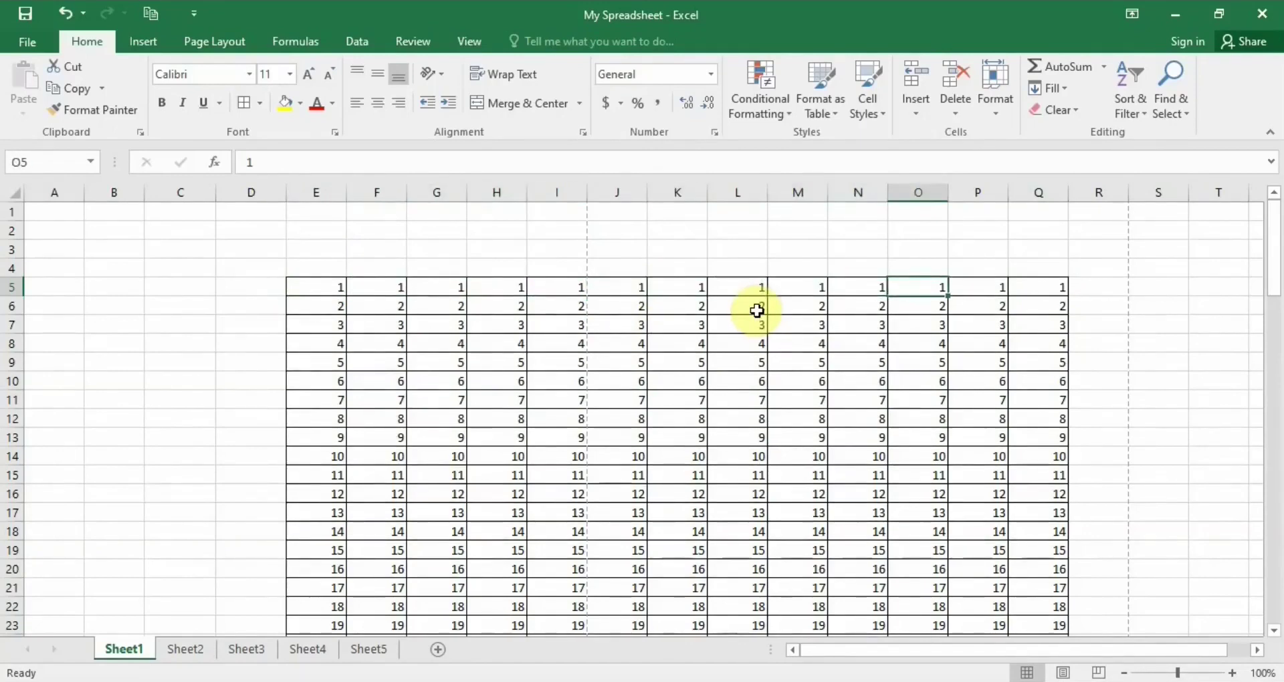
- Move a few cells down and back up within the block, then leftward along row 6 and up to G5
key(Down)
key(Down)
key(Down)
key(Up)
key(Up)
key(Left)
key(Left)
key(Left)
key(Left)
key(Left)
key(Left)
key(Left)
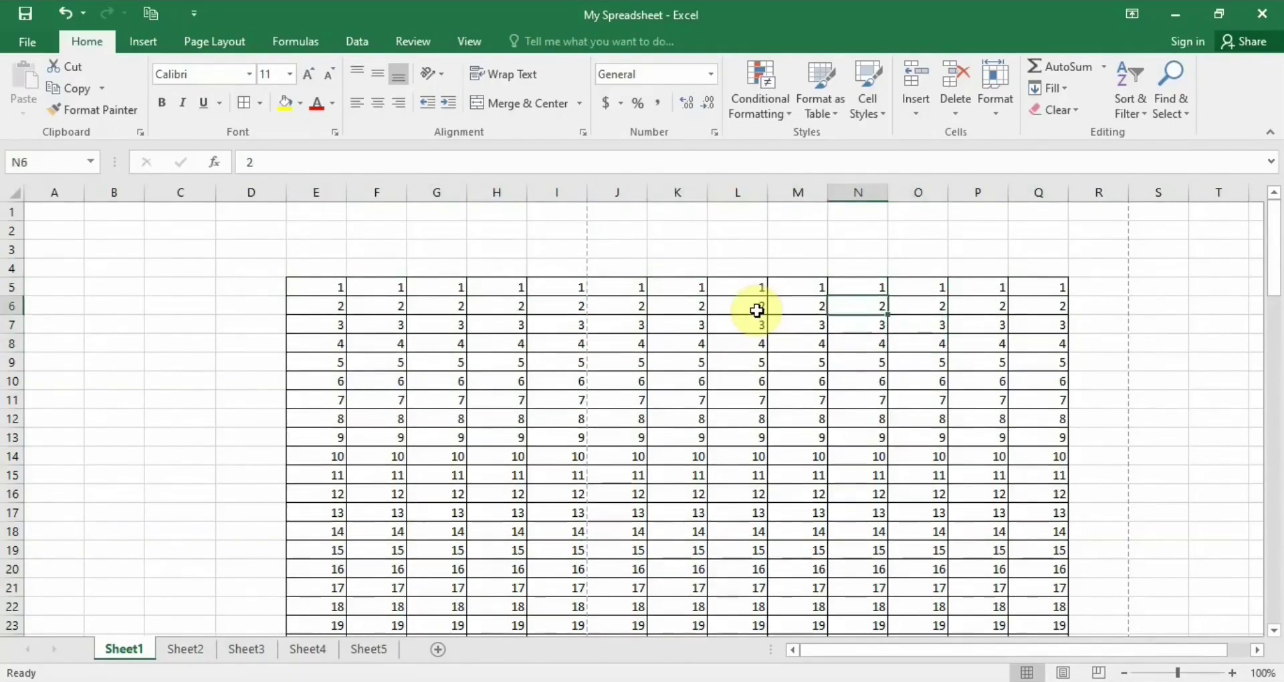
key(Left)
key(Up)
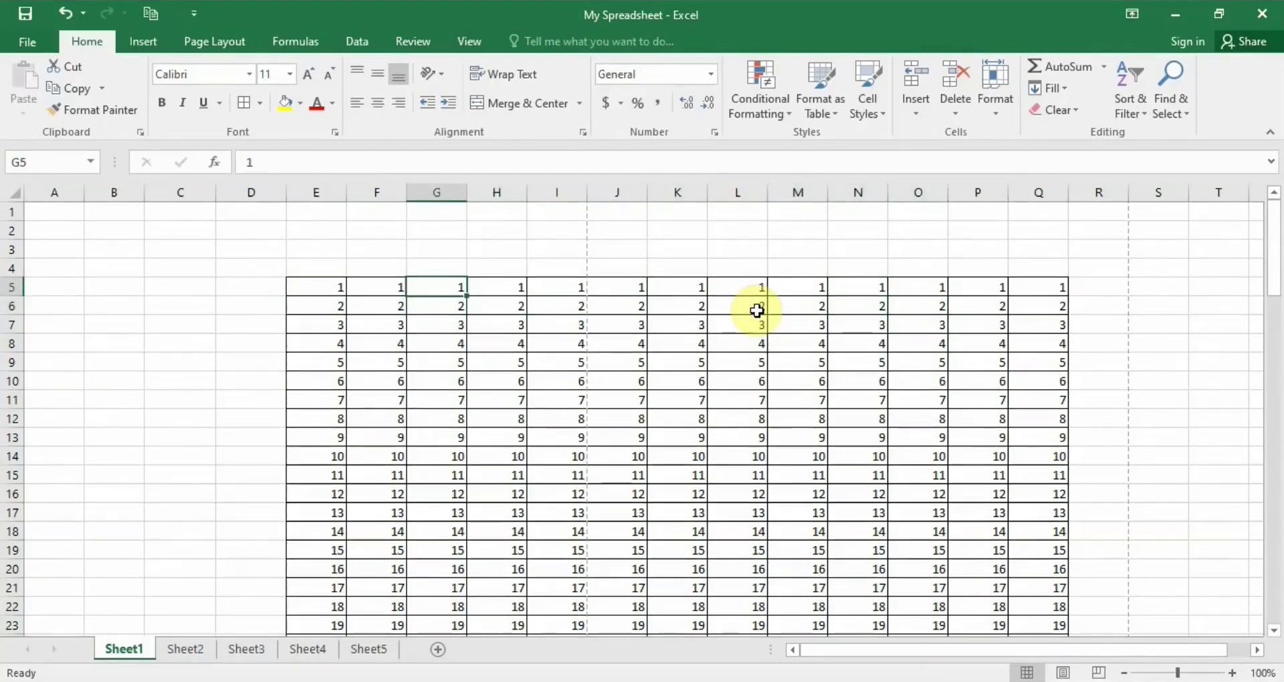
- Move cell by cell back and forth along row 5 and down column K, then jump to the block's first cell, E5
key(Right)
key(Right)
key(Right)
key(Right)
key(Left)
key(Left)
key(Left)
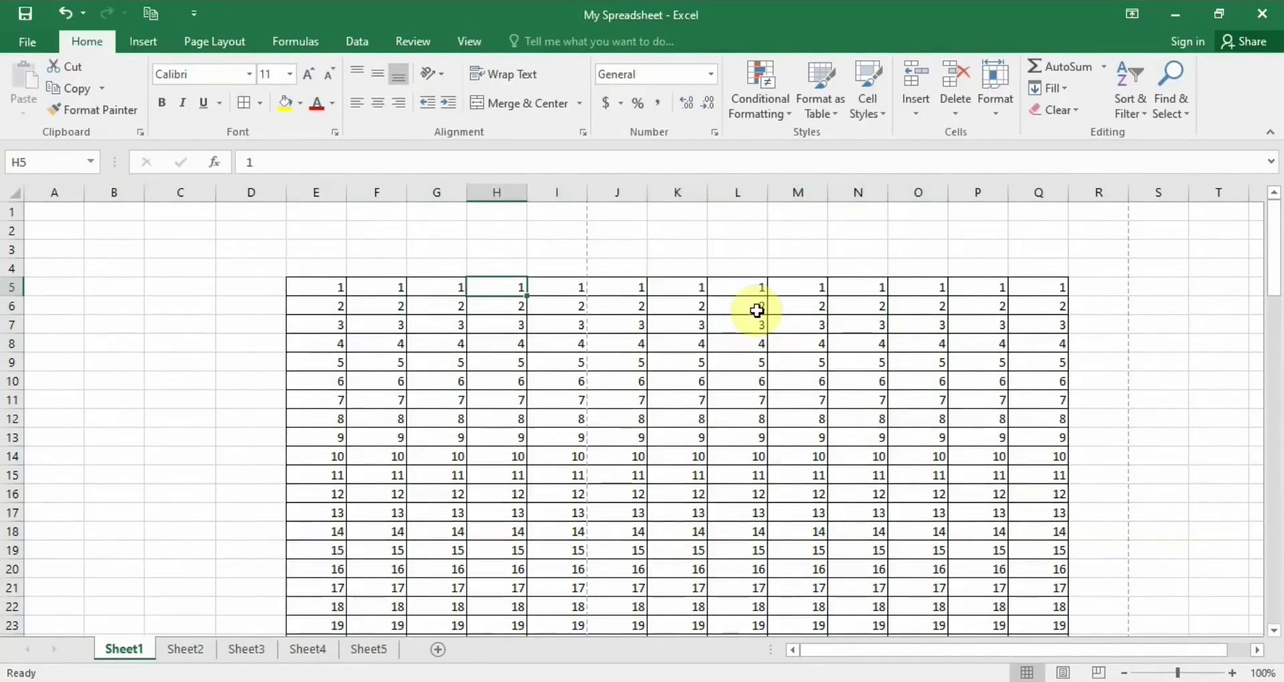
key(Right)
key(Right)
key(Right)
key(Down)
key(Down)
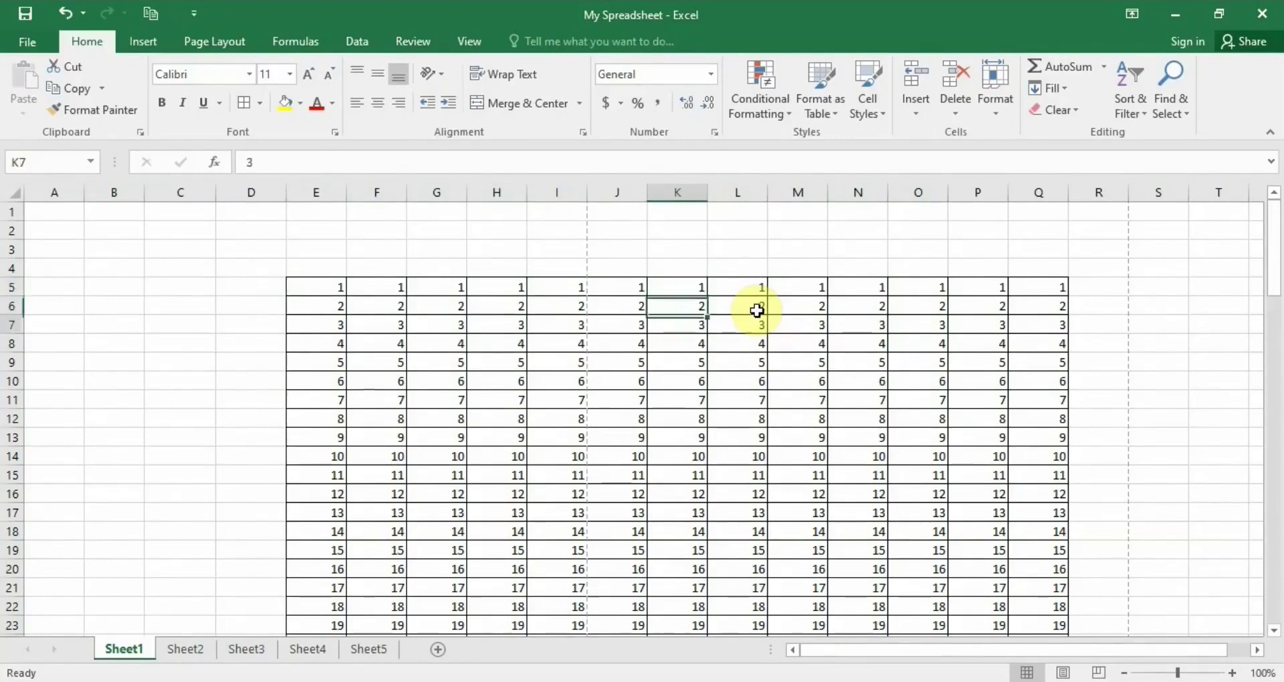
key(Down)
key(ctrl+Left)
key(ctrl+Up)
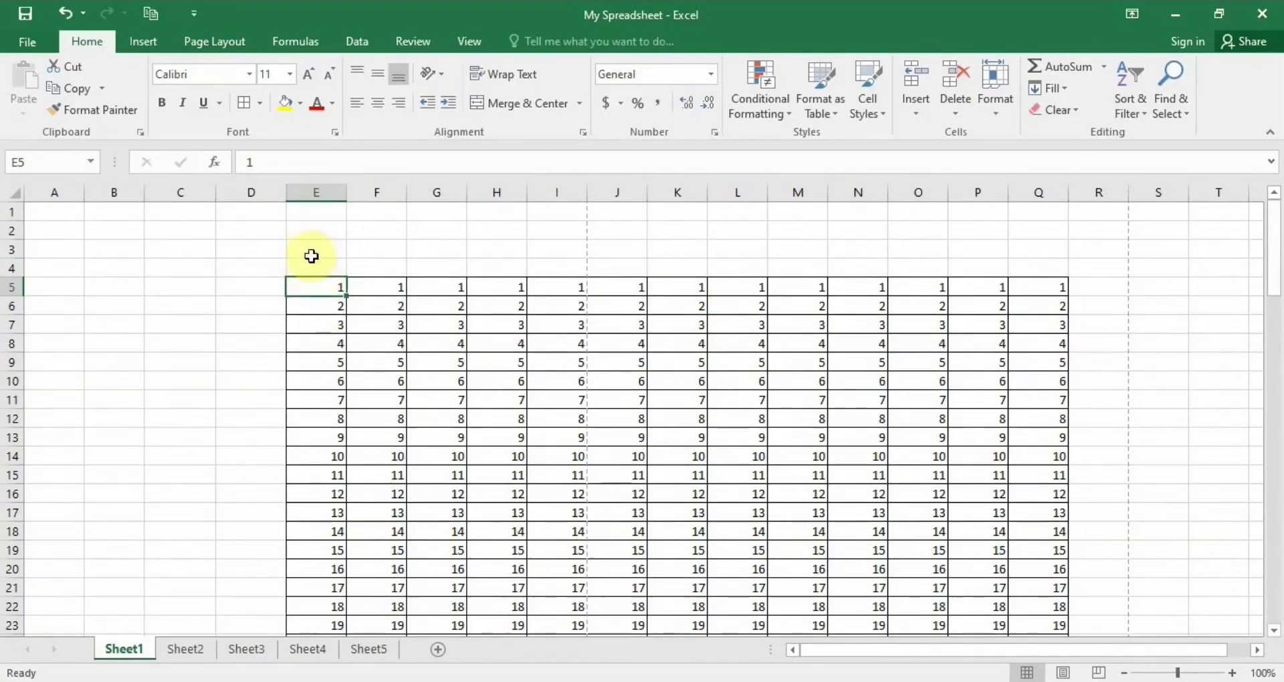
- Select the whole of column E, then select only E5 and extend the selection cell by cell to E5:Q5
click(318, 188)
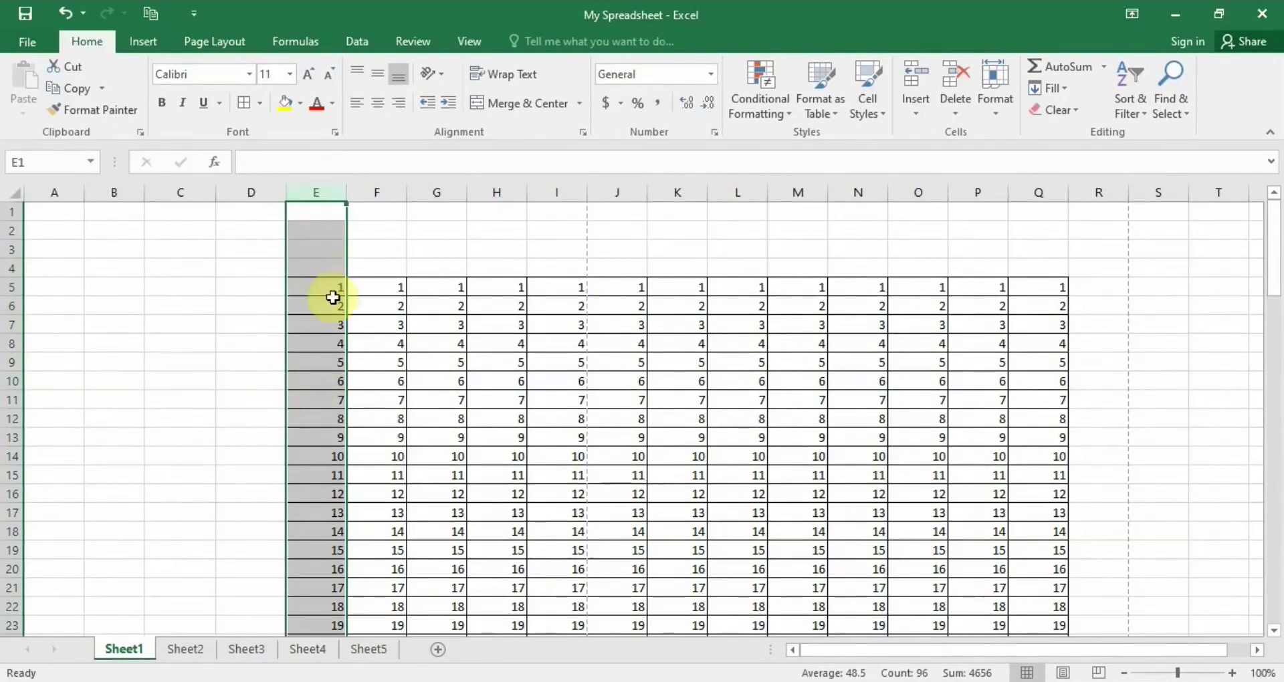
click(309, 292)
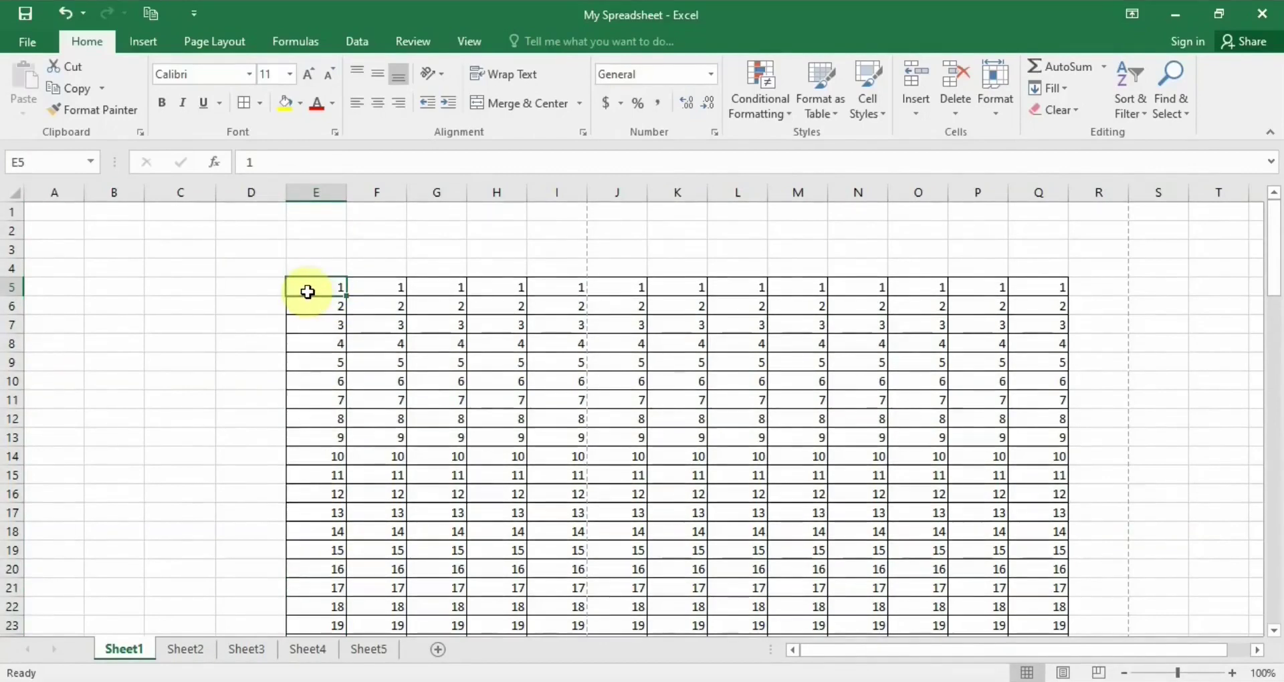
key(shift+Right)
key(shift+Right)
key(shift+Right)
key(shift+Right)
key(shift+Right)
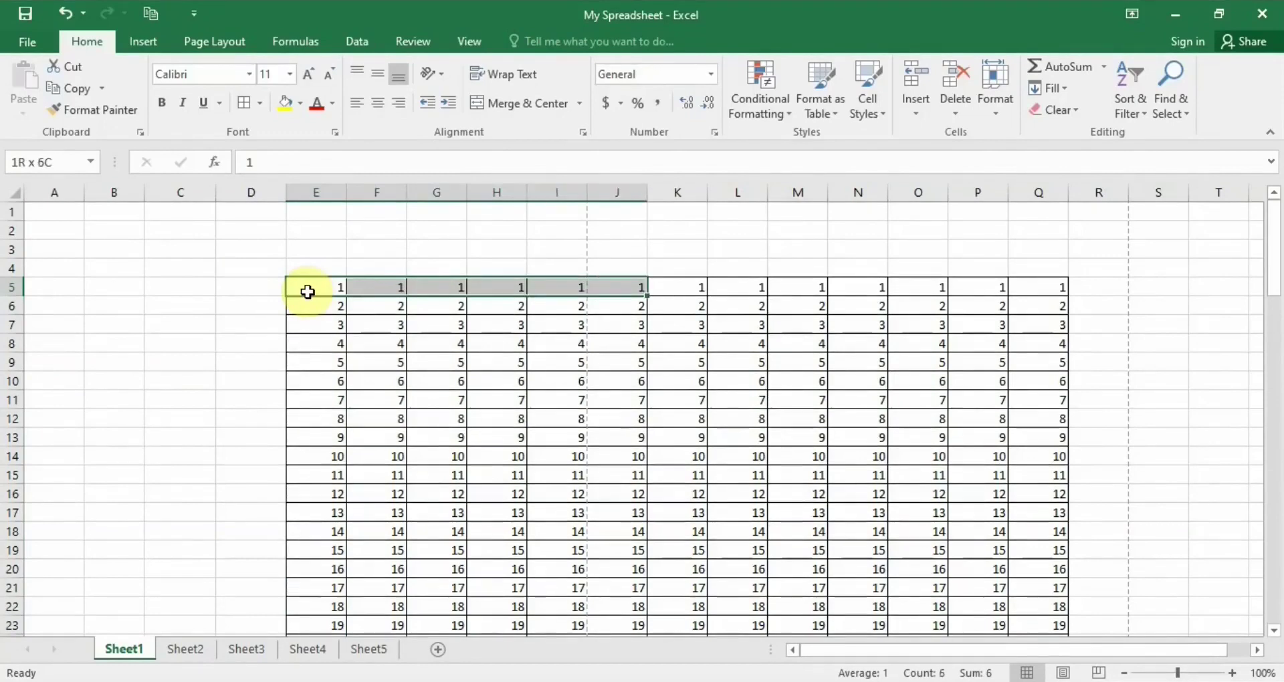
key(shift+Right)
key(shift+Right)
key(shift+Right)
key(shift+Right)
key(shift+Right)
key(shift+Right)
key(shift+Right)
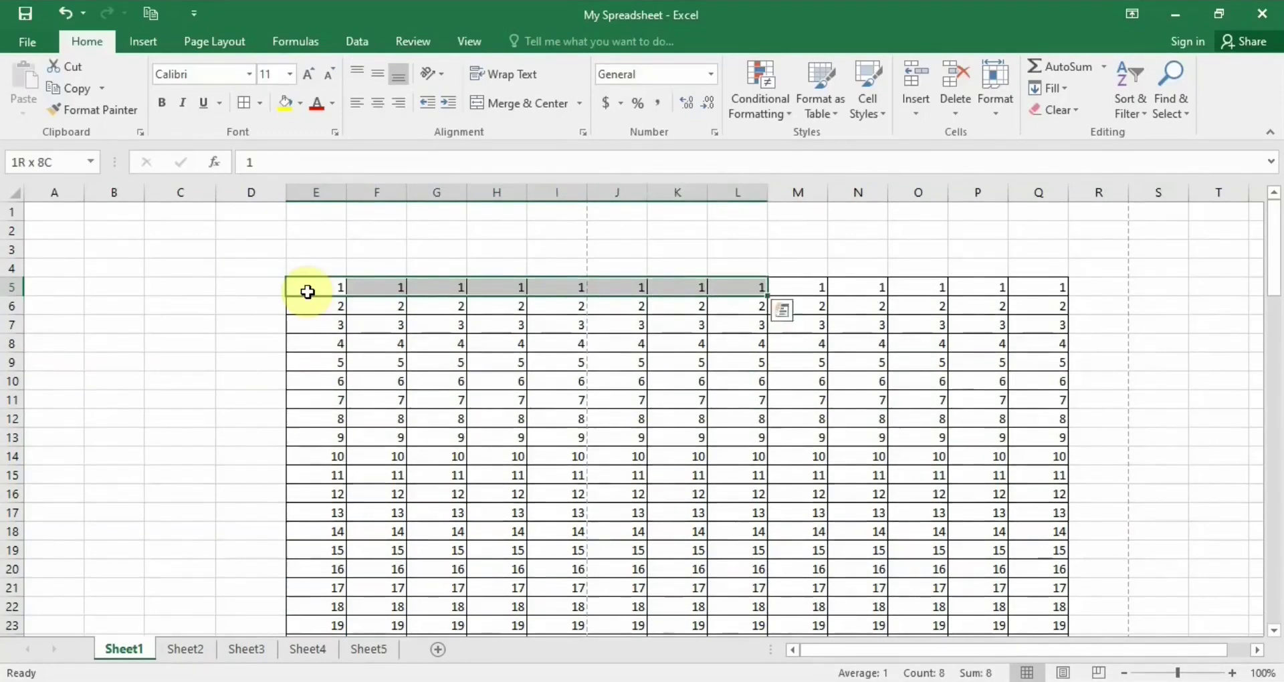
- Extend the selection down to E5:Q9, then shrink it row by row back to E5:Q5
key(shift+Down)
key(shift+Down)
key(shift+Down)
key(shift+Down)
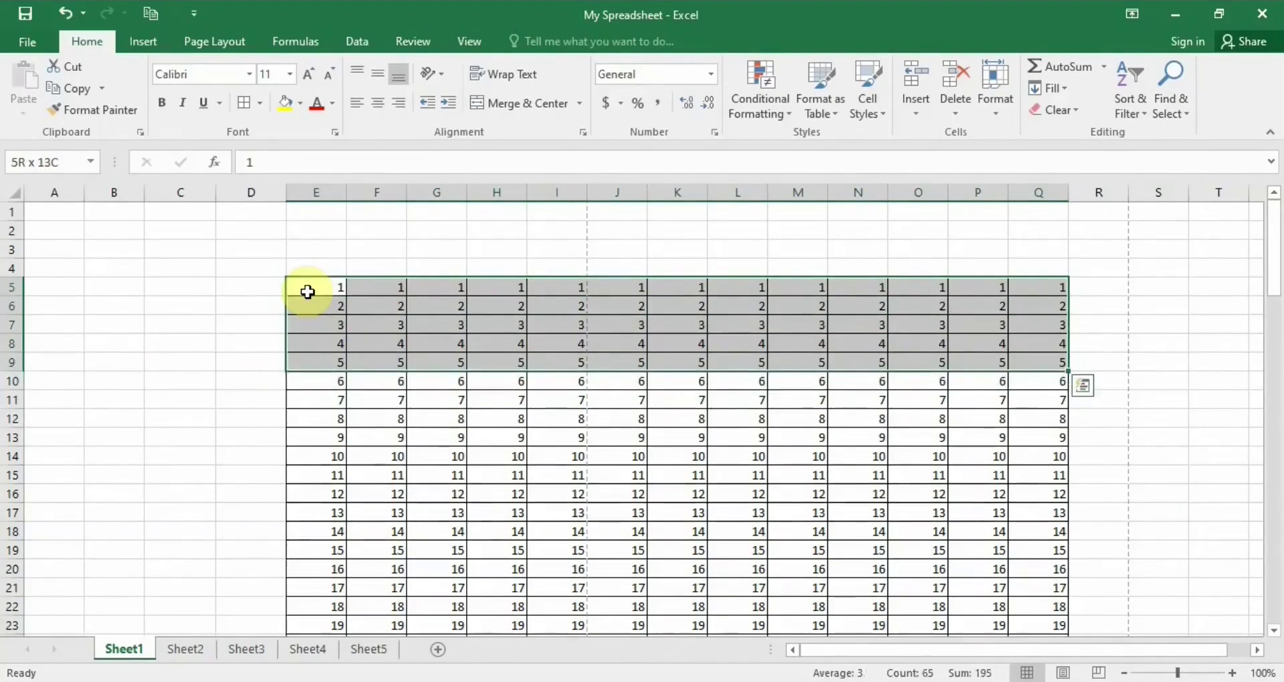
key(shift+Up)
key(shift+Up)
key(shift+Up)
key(shift+Up)
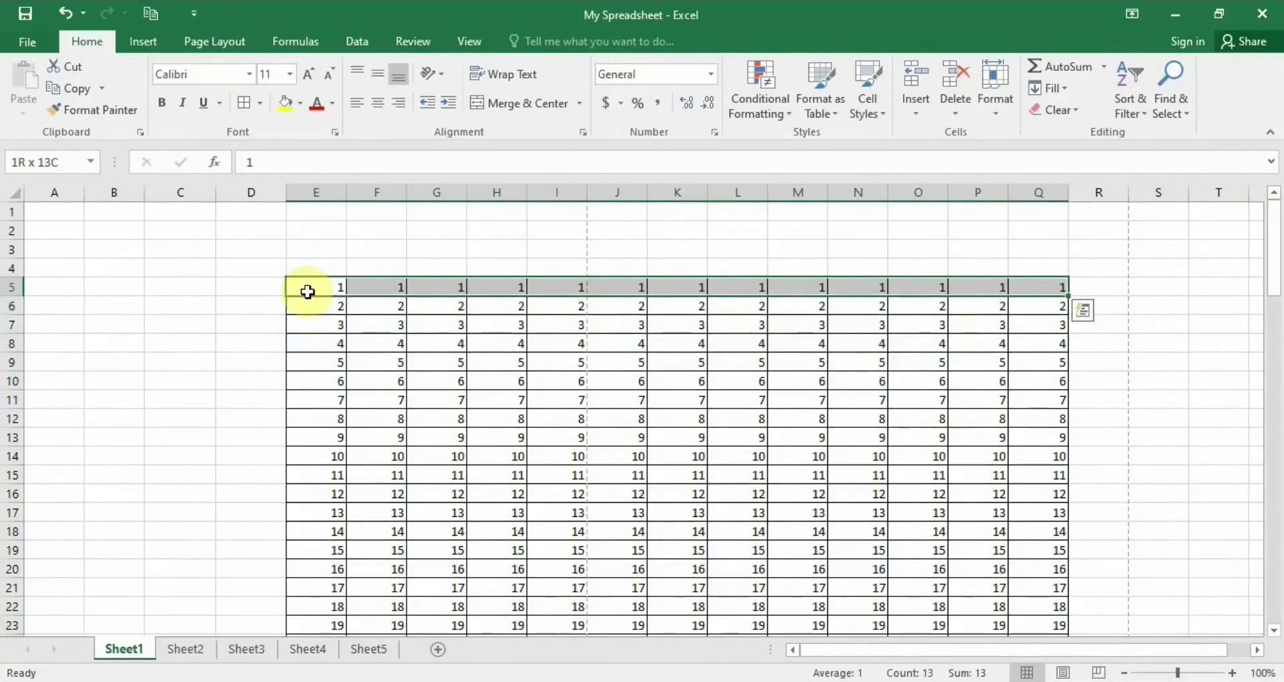
- Shrink the row selection leftward one cell at a time until only E5 is selected
key(shift+Left)
key(shift+Left)
key(shift+Left)
key(shift+Left)
key(shift+Left)
key(shift+Left)
key(shift+Left)
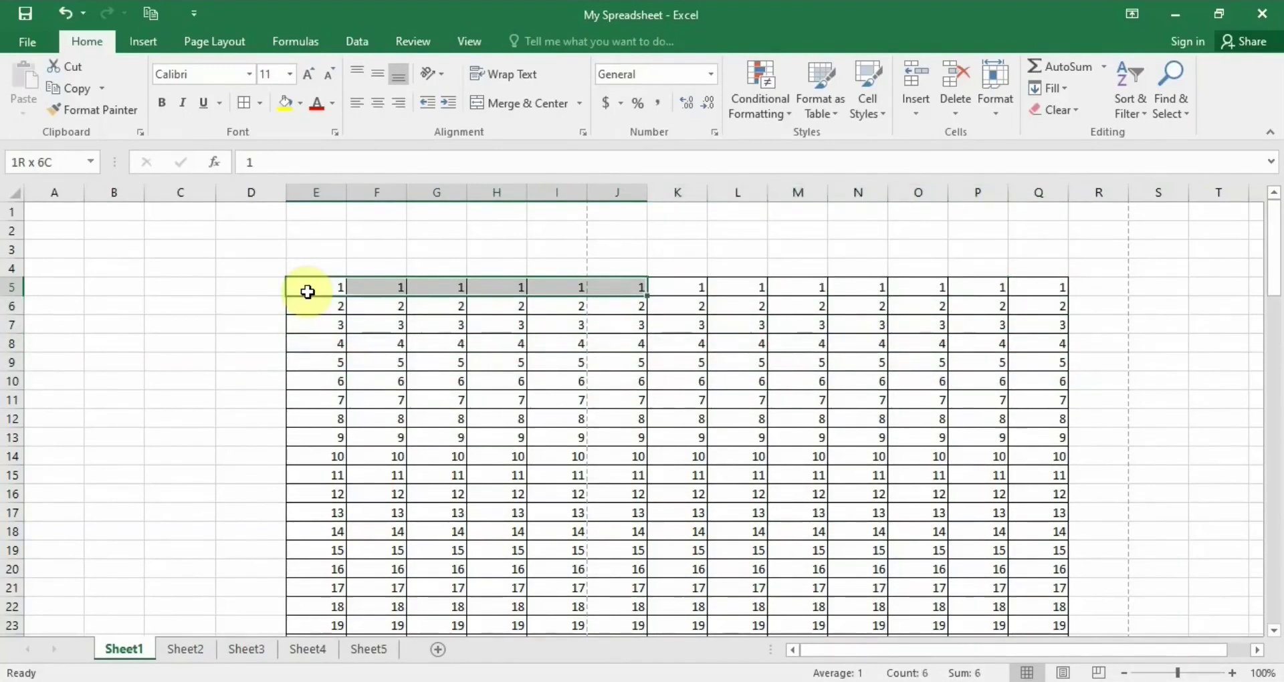
key(shift+Left)
key(shift+Left)
key(shift+Left)
key(shift+Left)
key(shift+Left)
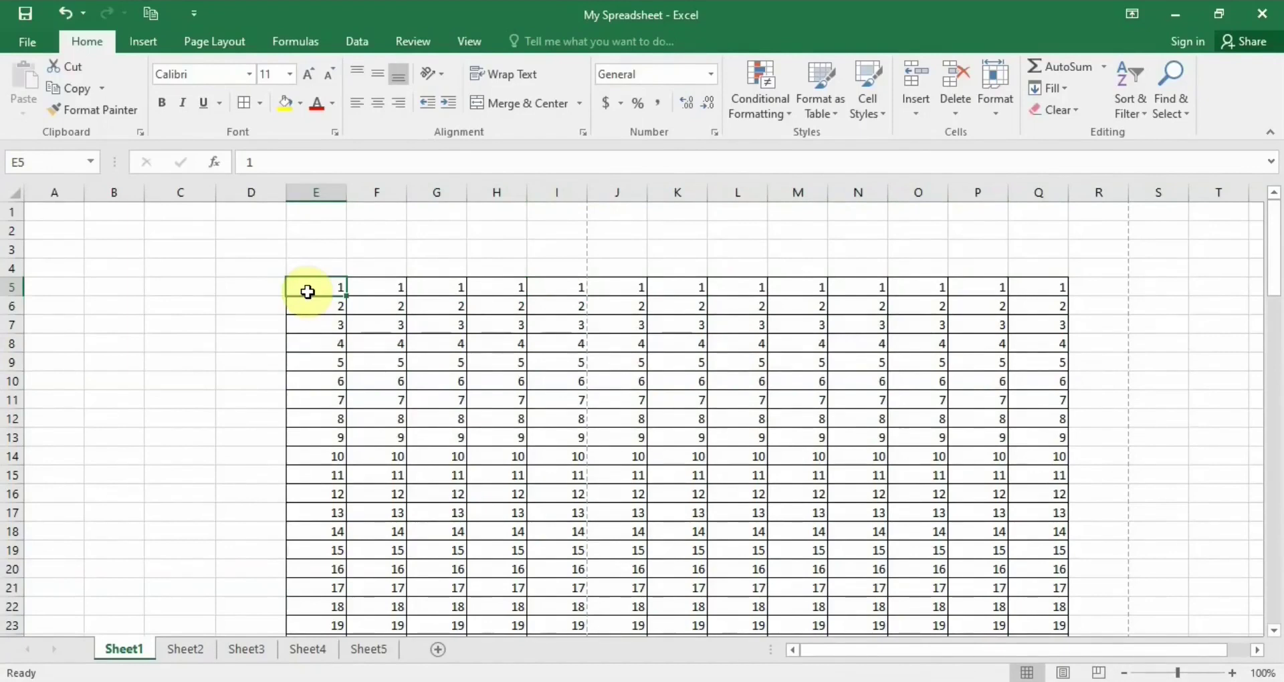
- Extend the selection from E5 cell by cell across to Q5, and down to the block's last row, E5:Q100
key(shift+Right)
key(shift+Right)
key(shift+Right)
key(shift+Right)
key(shift+Right)
key(shift+Right)
key(shift+Right)
key(shift+Right)
key(shift+Right)
key(shift+Right)
key(shift+Right)
key(shift+Right)
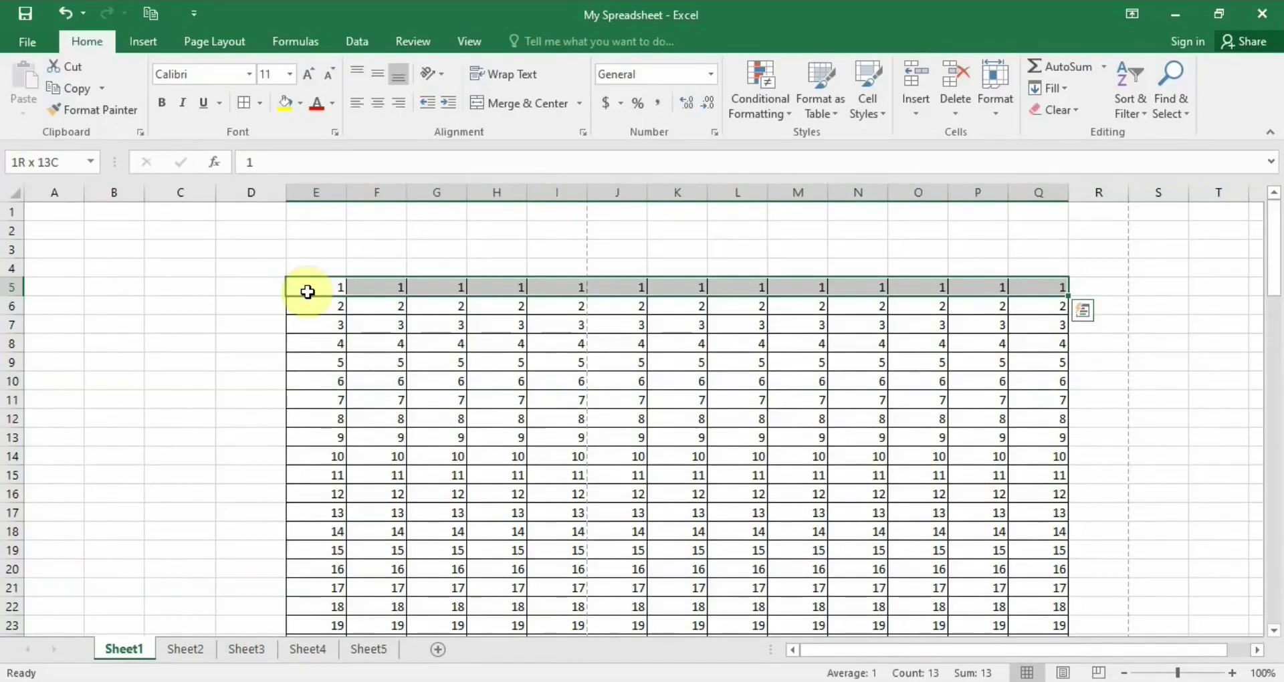
key(ctrl+shift+Down)
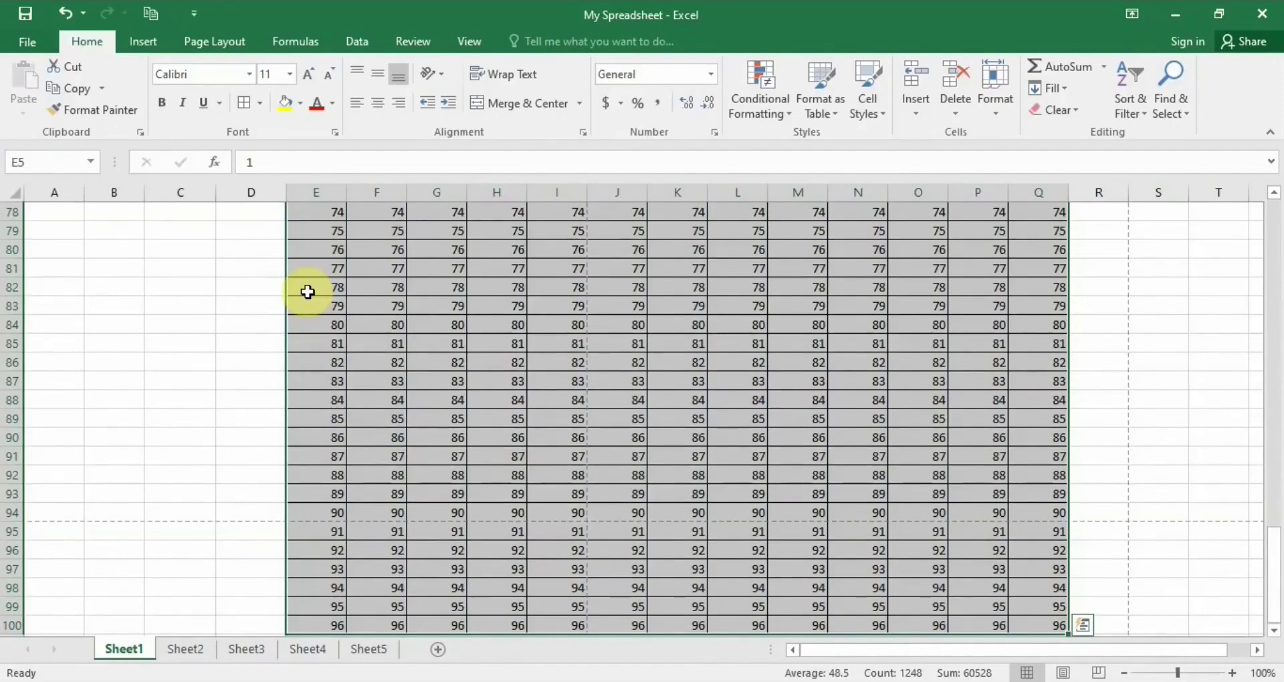
- Shrink the selection in one jump up to row 5 and in another jump left to E5 alone
key(ctrl+shift+Up)
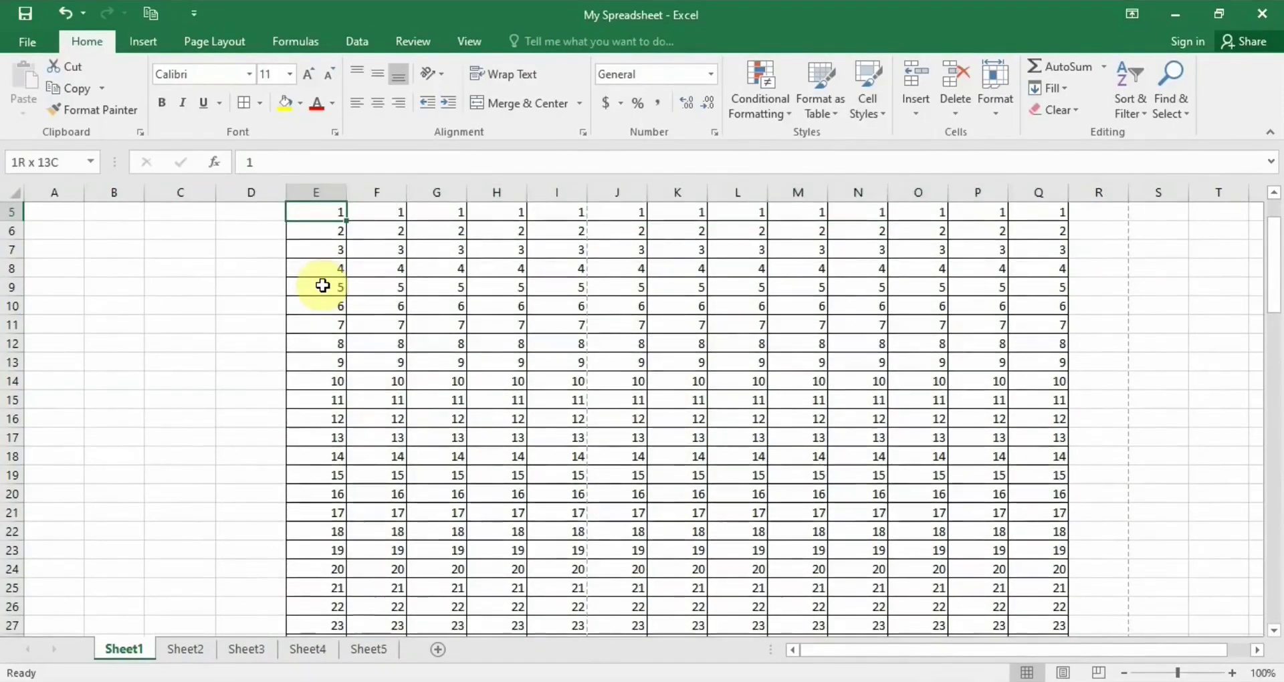
key(ctrl+shift+Left)
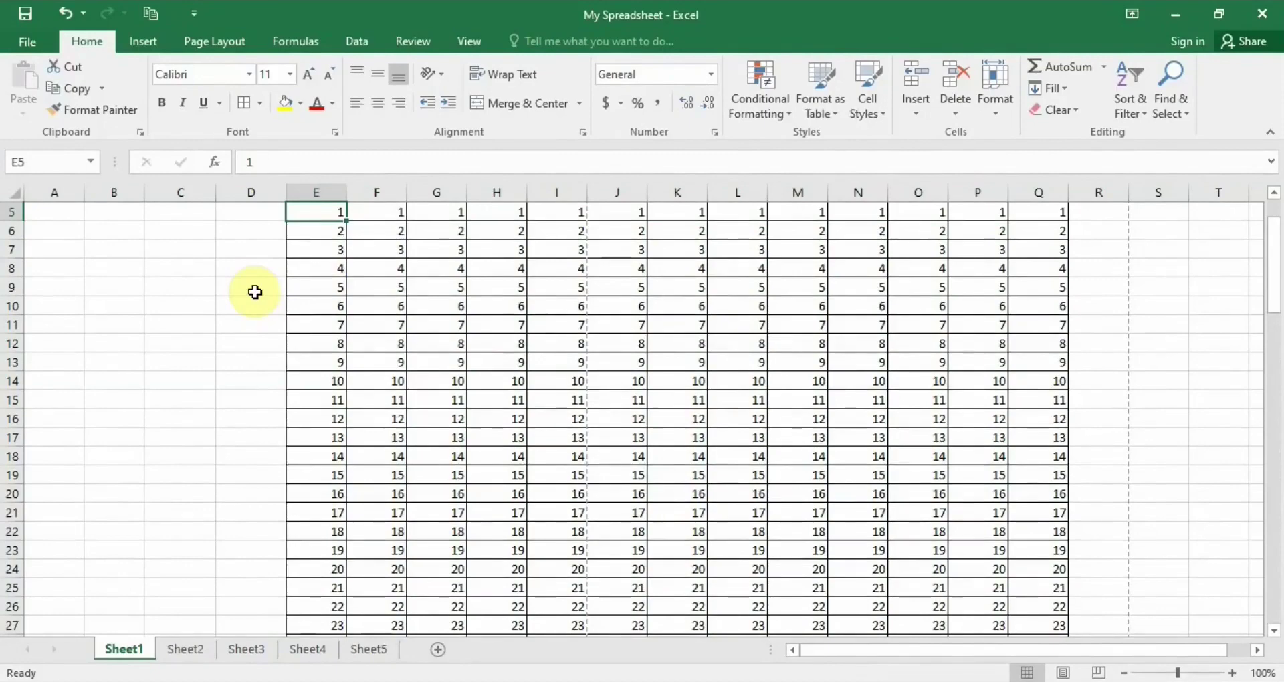
scroll(254, 292, up, 2)
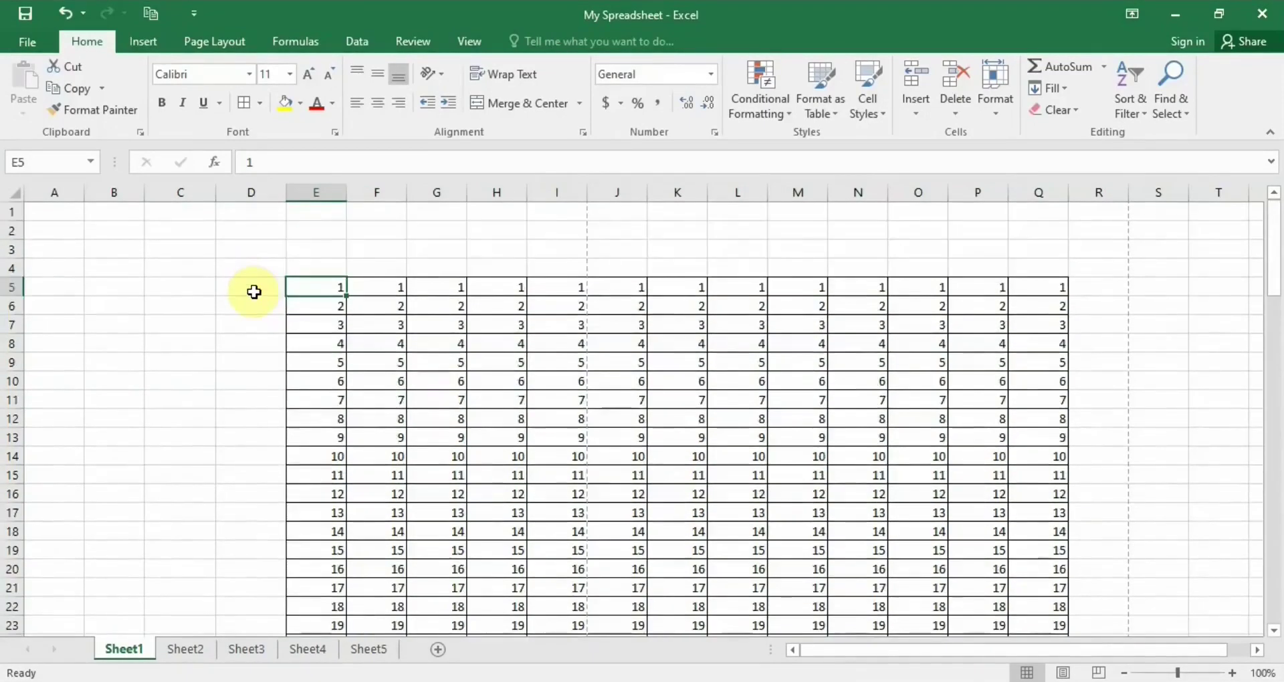
scroll(255, 292, down, 5)
scroll(255, 292, up, 4)
scroll(255, 293, down, 1)
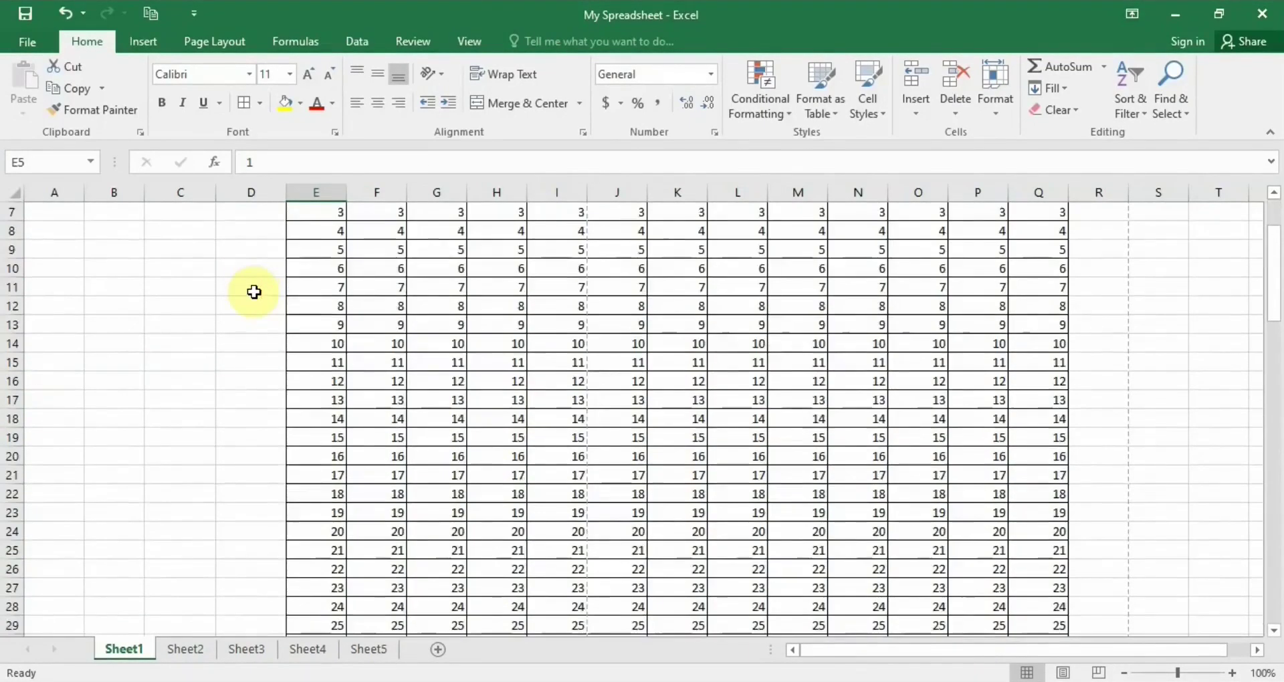
scroll(255, 292, up, 2)
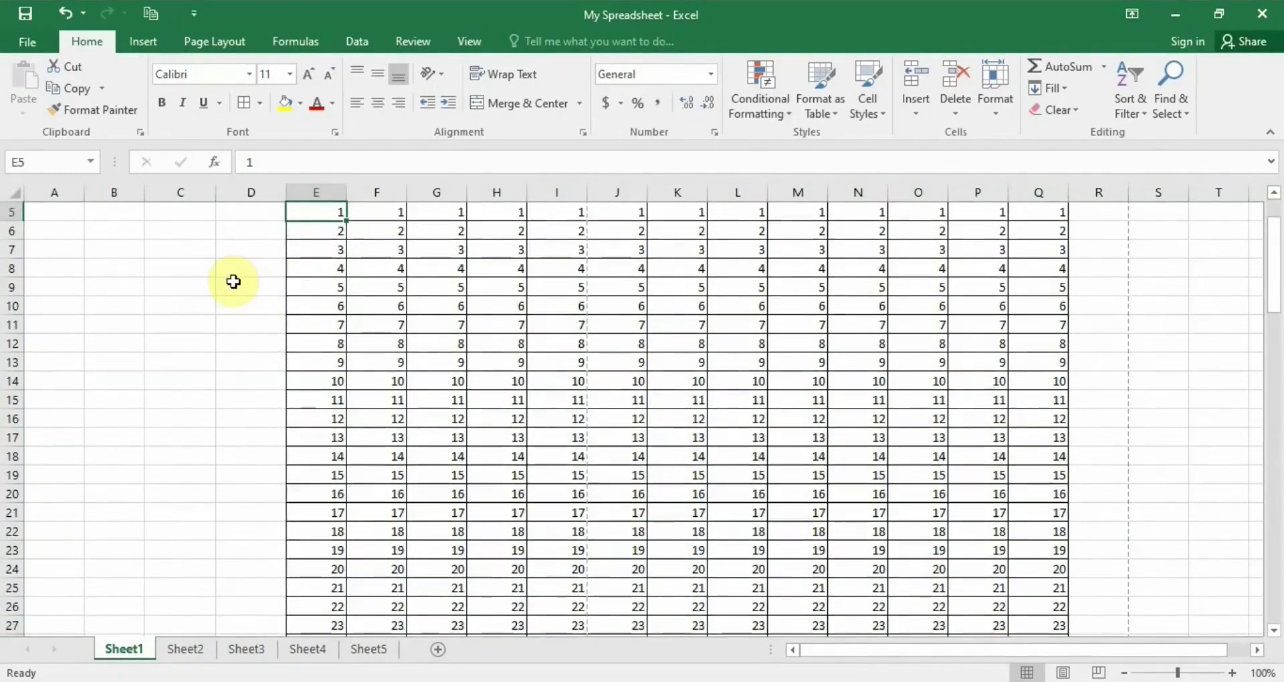
scroll(237, 288, up, 2)
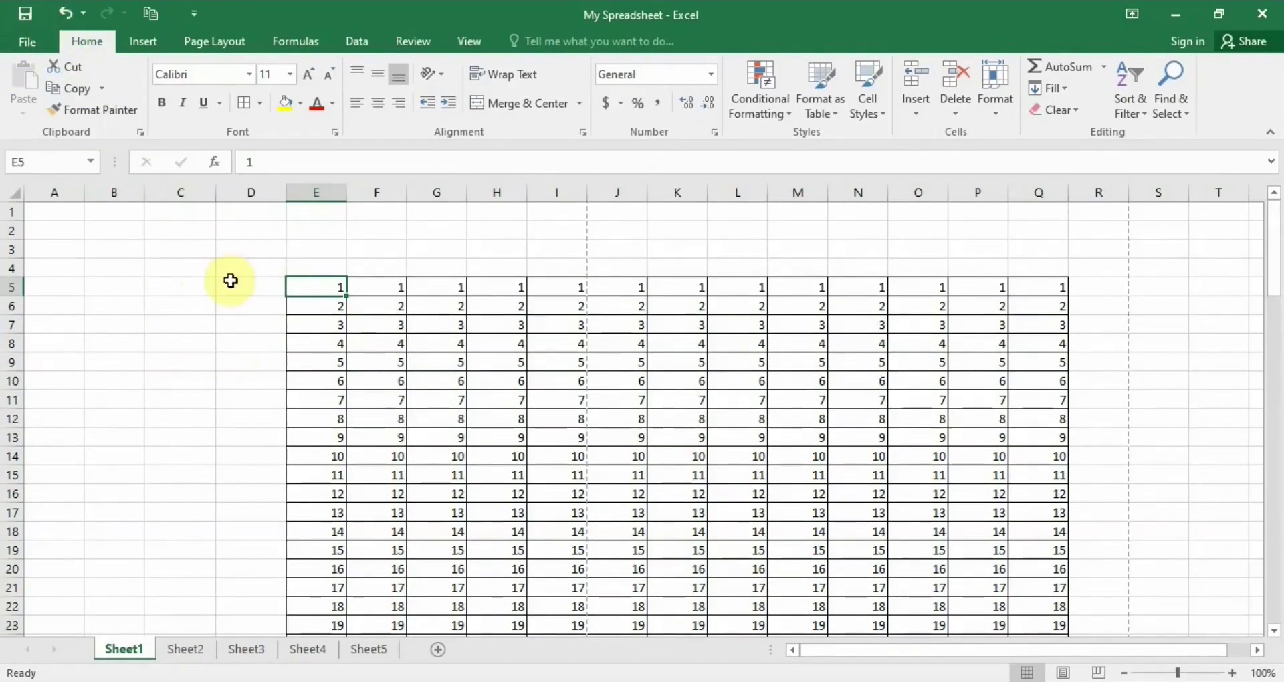
- Select the empty cell C4 and briefly show the ribbon's access-key hints
click(194, 269)
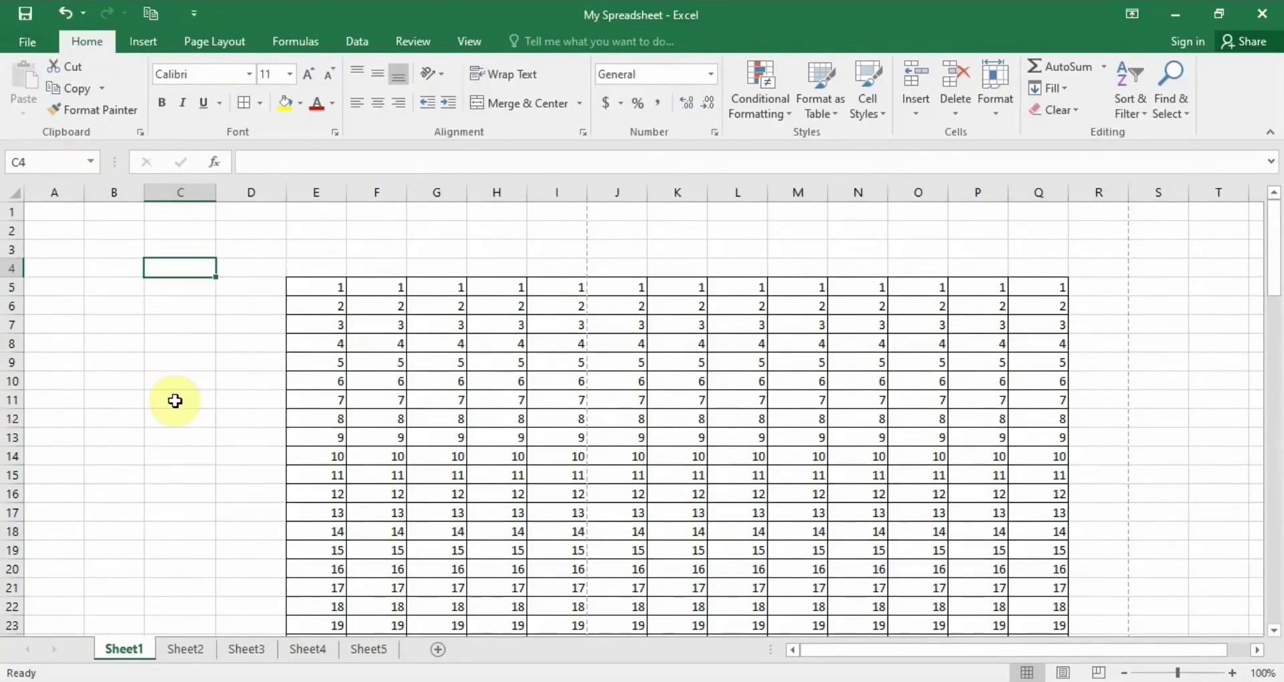
key(alt)
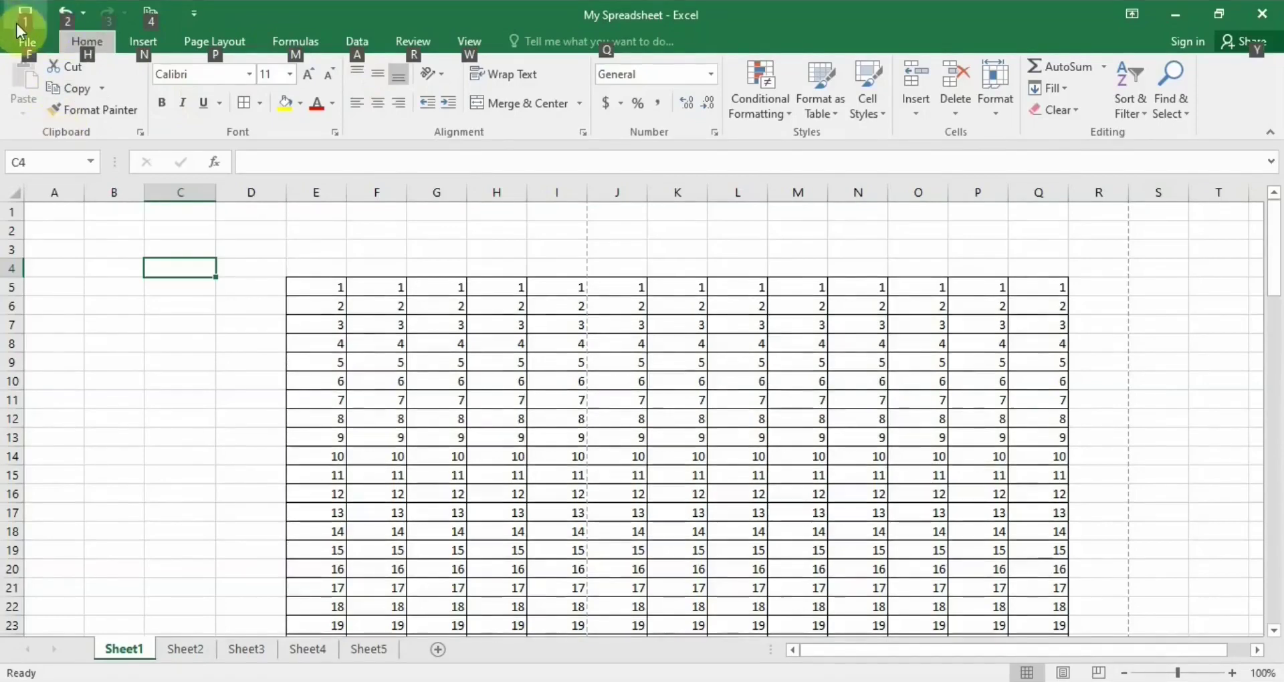
key(Escape)
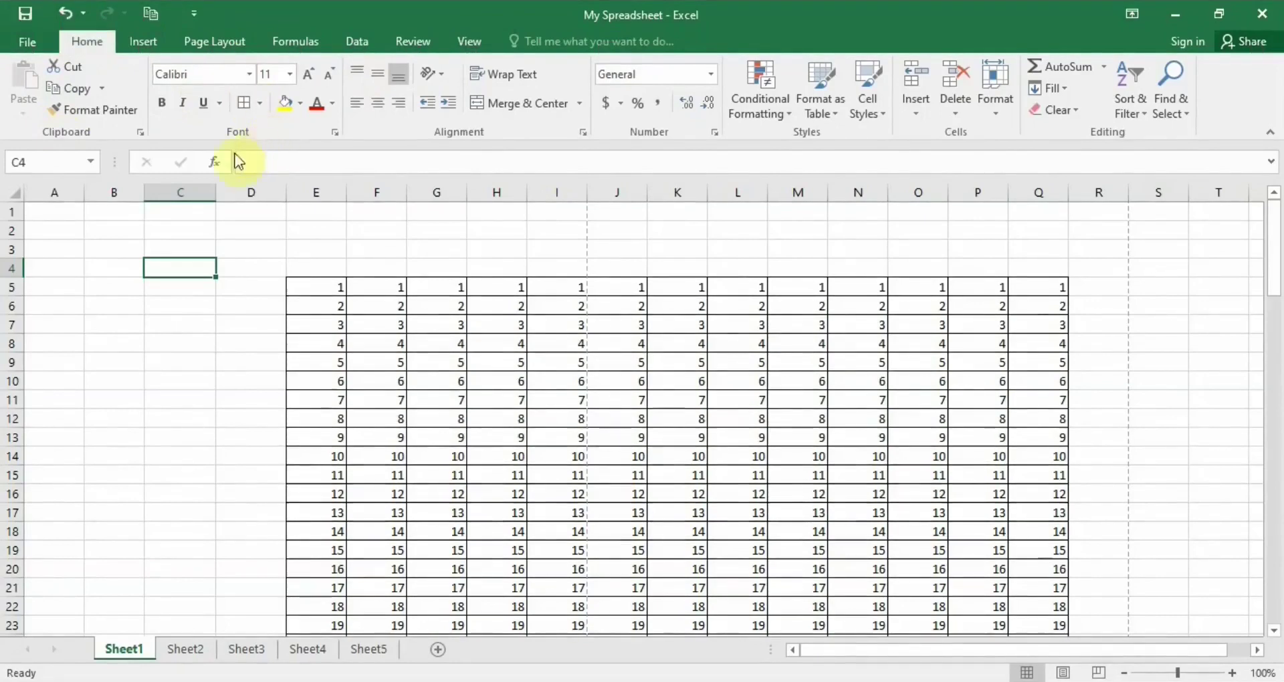
- View the Formulas commands with their access-key hints, return to the Home commands and select E5
key(alt)
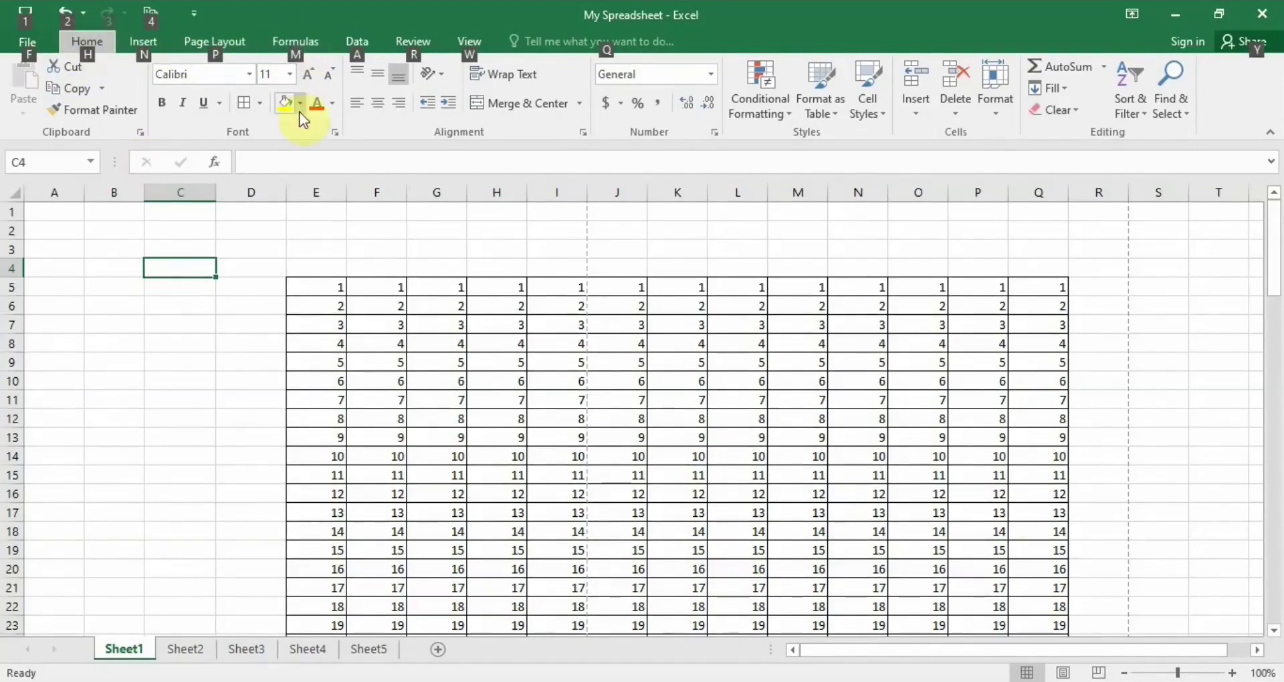
key(m)
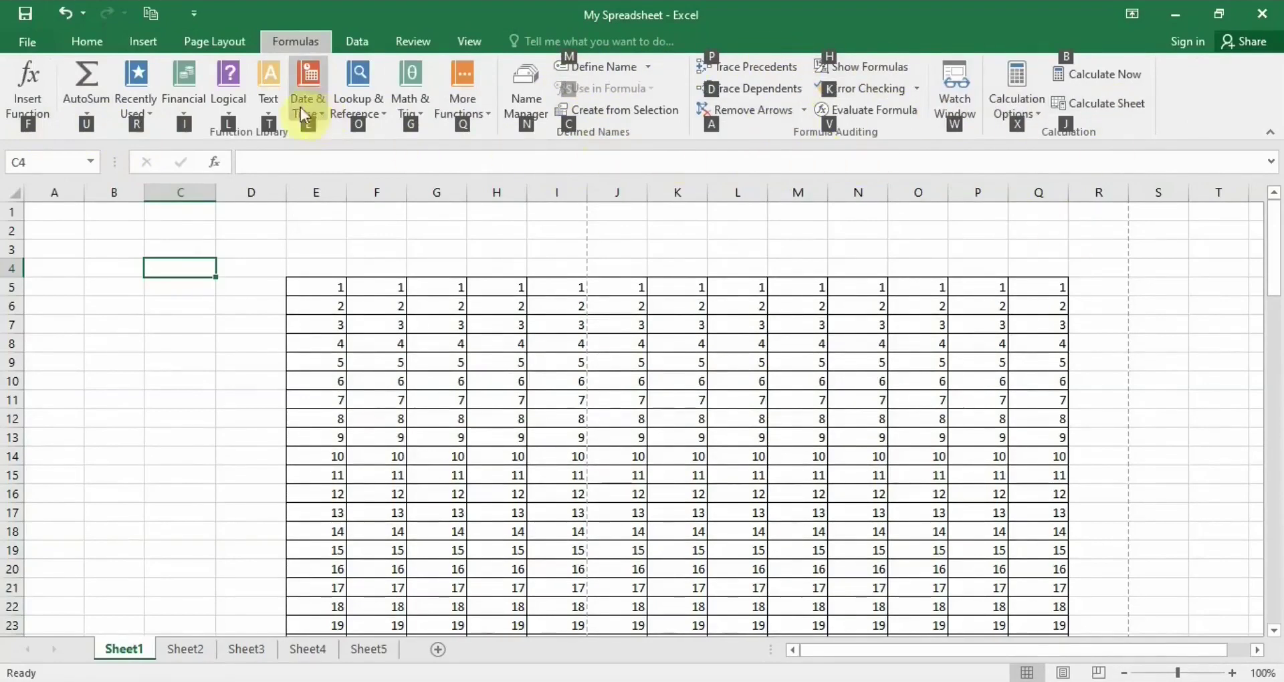
key(Escape)
click(77, 42)
click(332, 283)
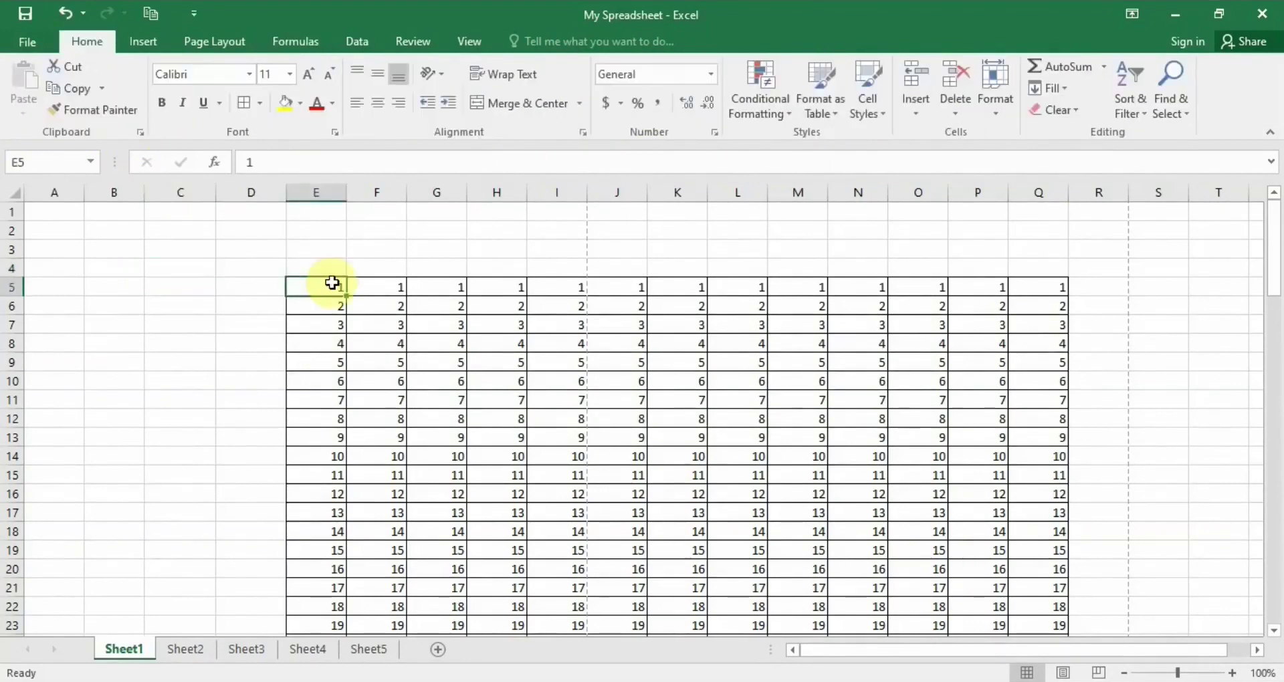
- View the workbook's Info page with the access-key hints for the file commands, and return to the sheet
key(alt)
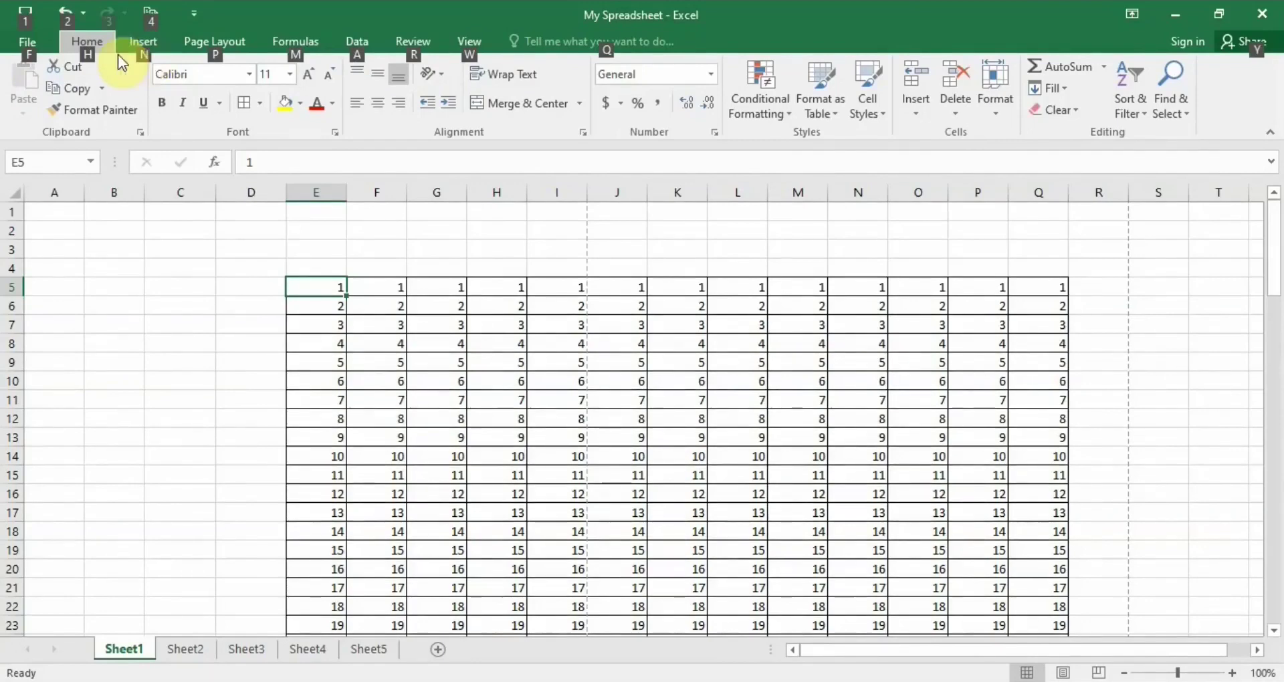
click(28, 56)
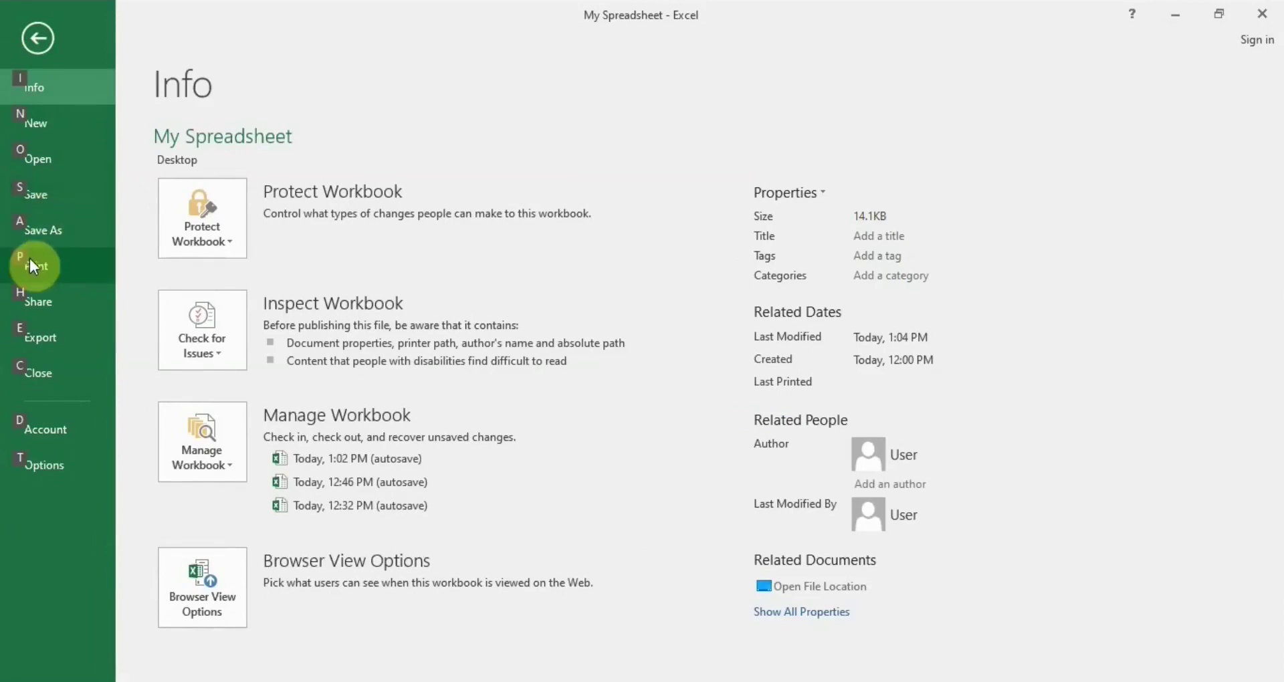
click(37, 39)
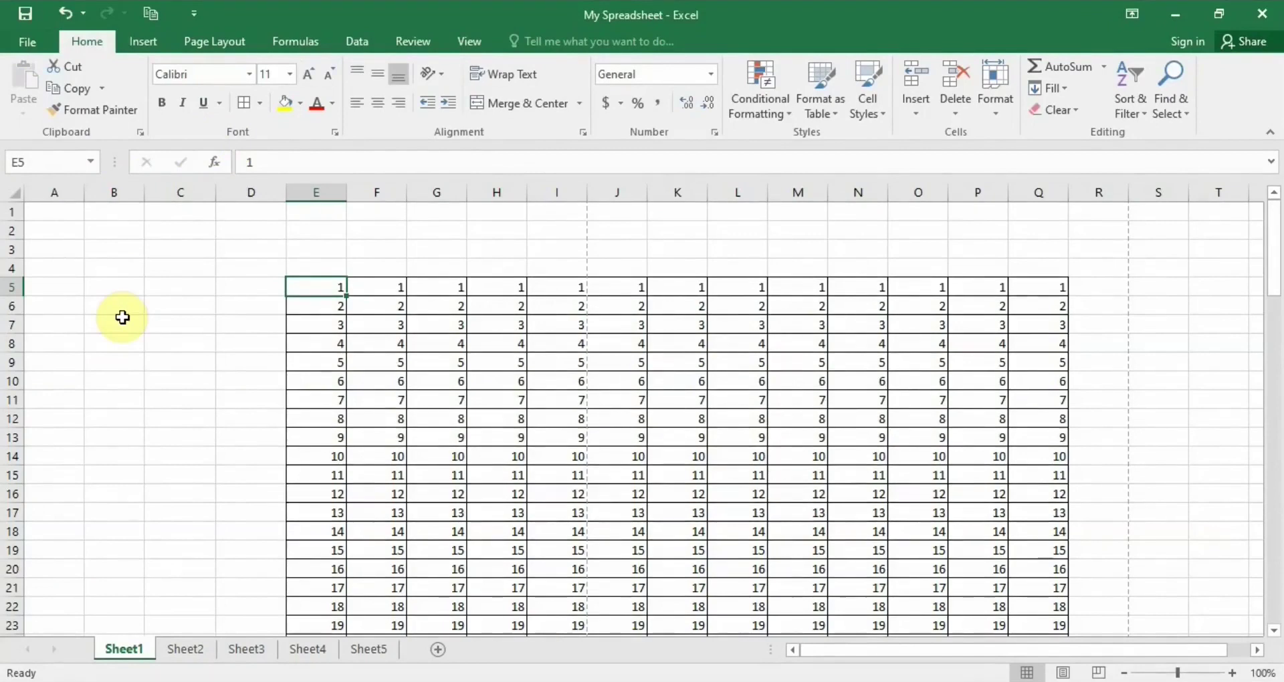
- Close the workbook using the access keys, saving the changes to My Spreadsheet.xlsx
key(alt)
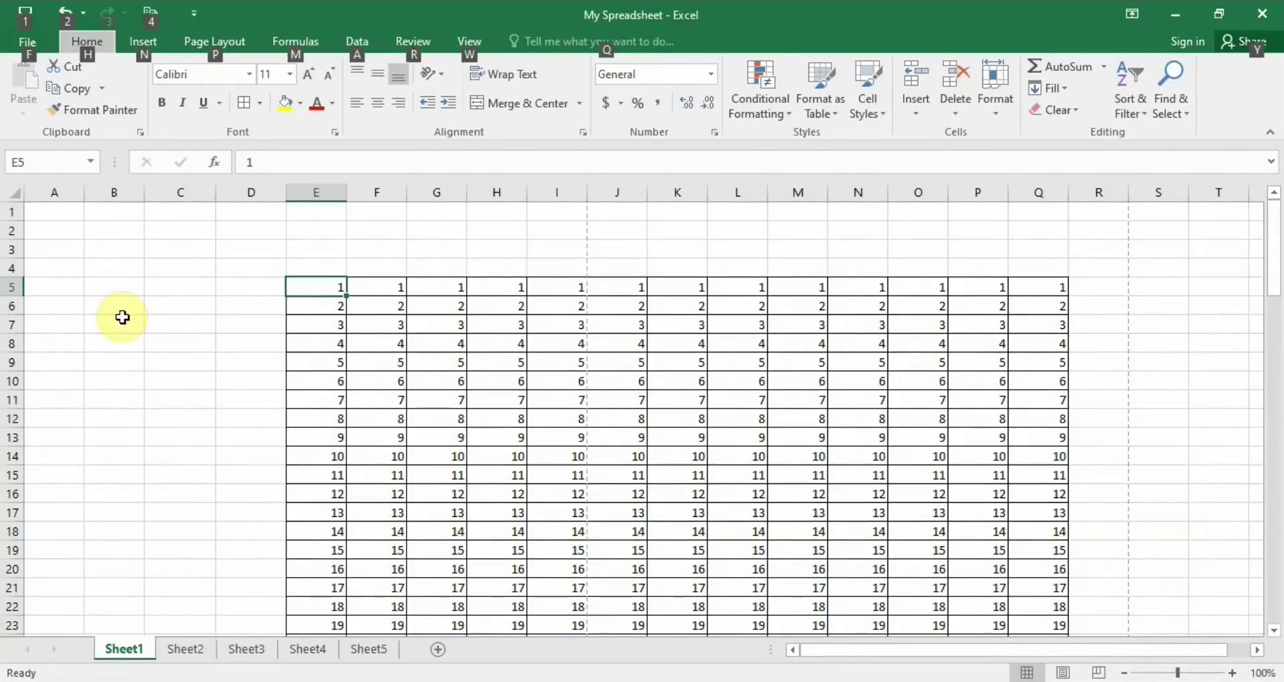
key(alt)
key(alt+f)
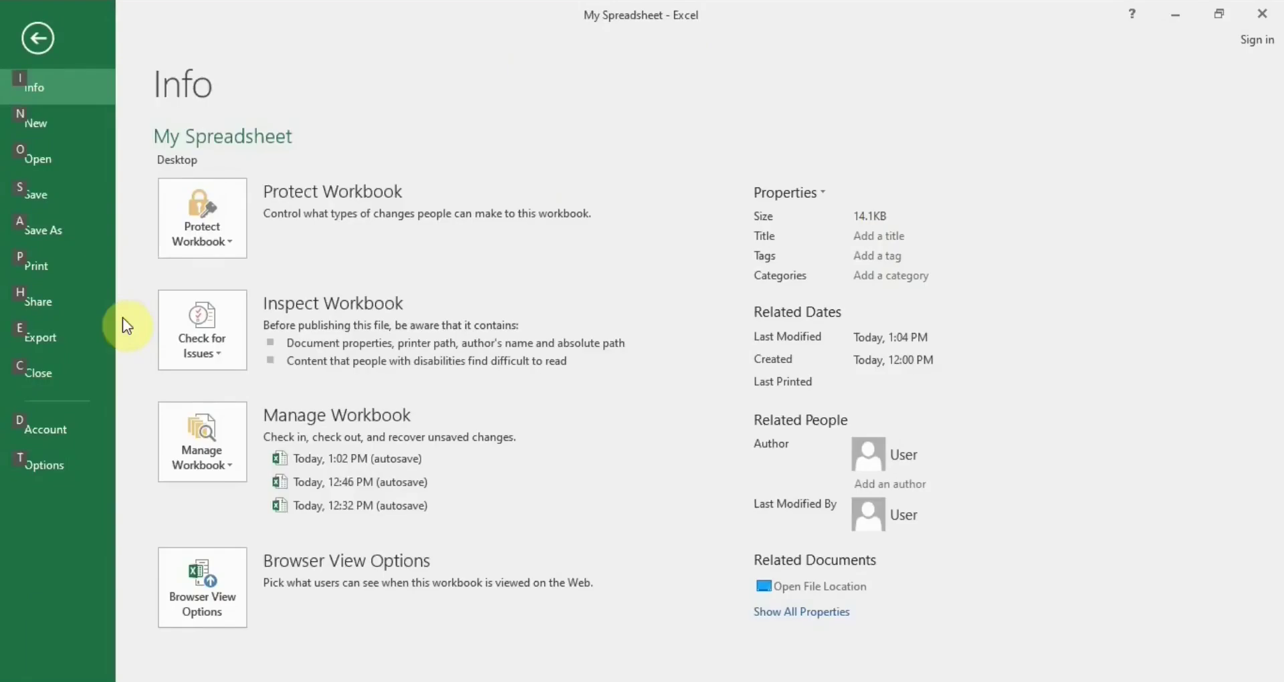
key(c)
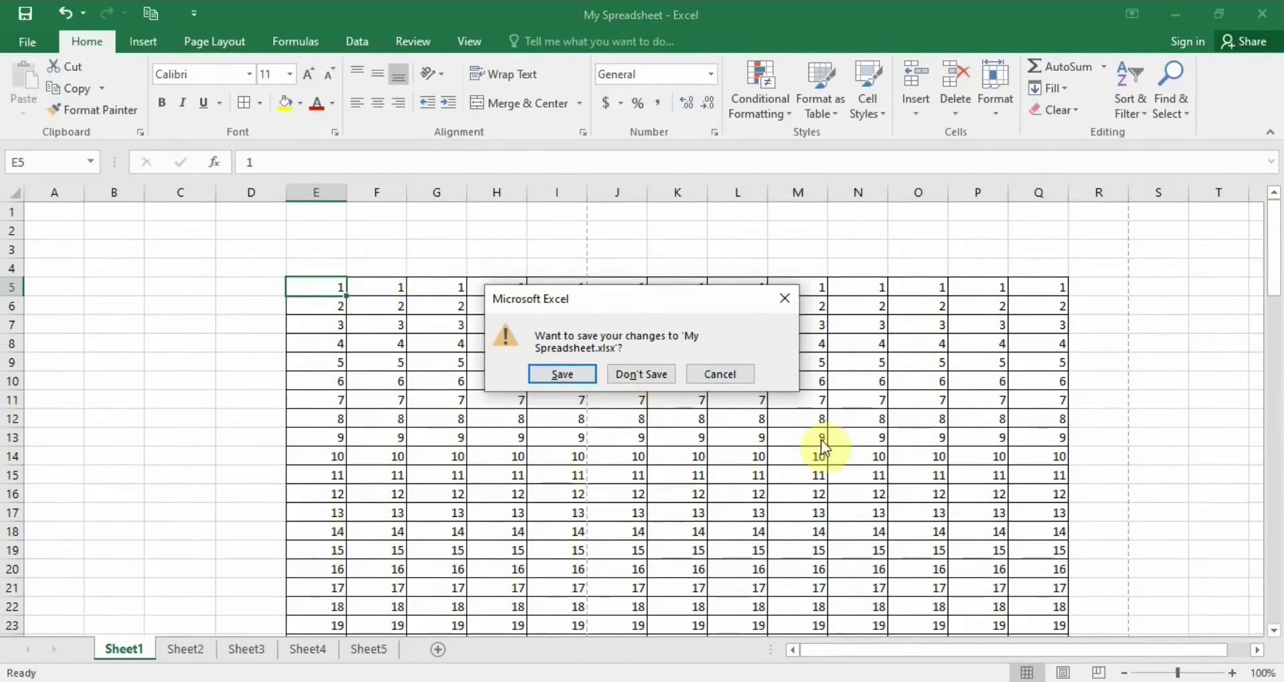
click(563, 375)
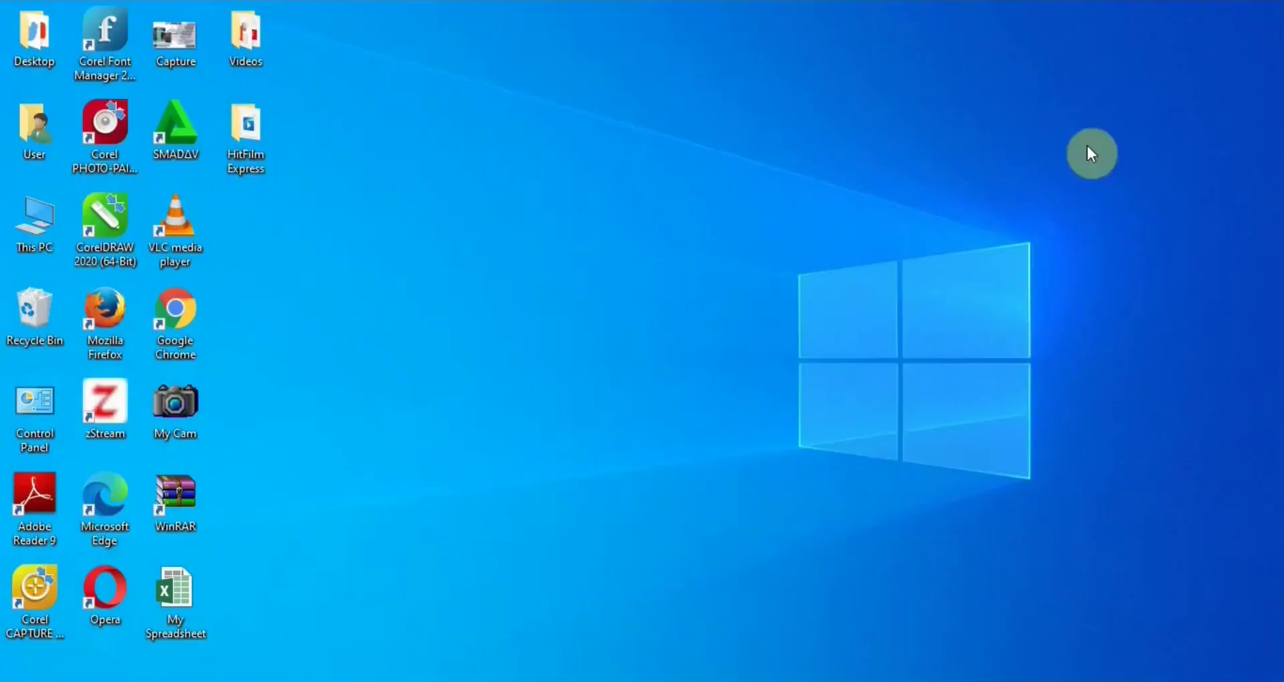